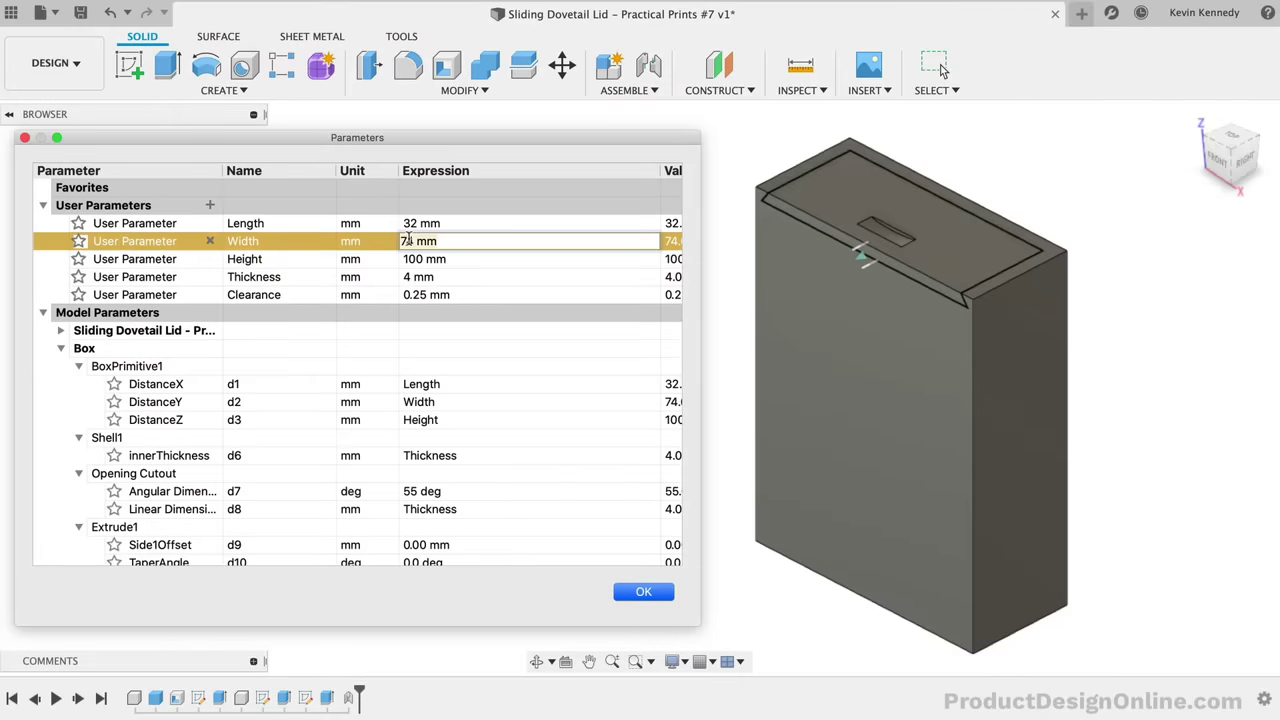
- Change the Width and Height parameters to 40 mm each
{"action": "type", "text": "4"}
{"action": "key", "text": "Return"}
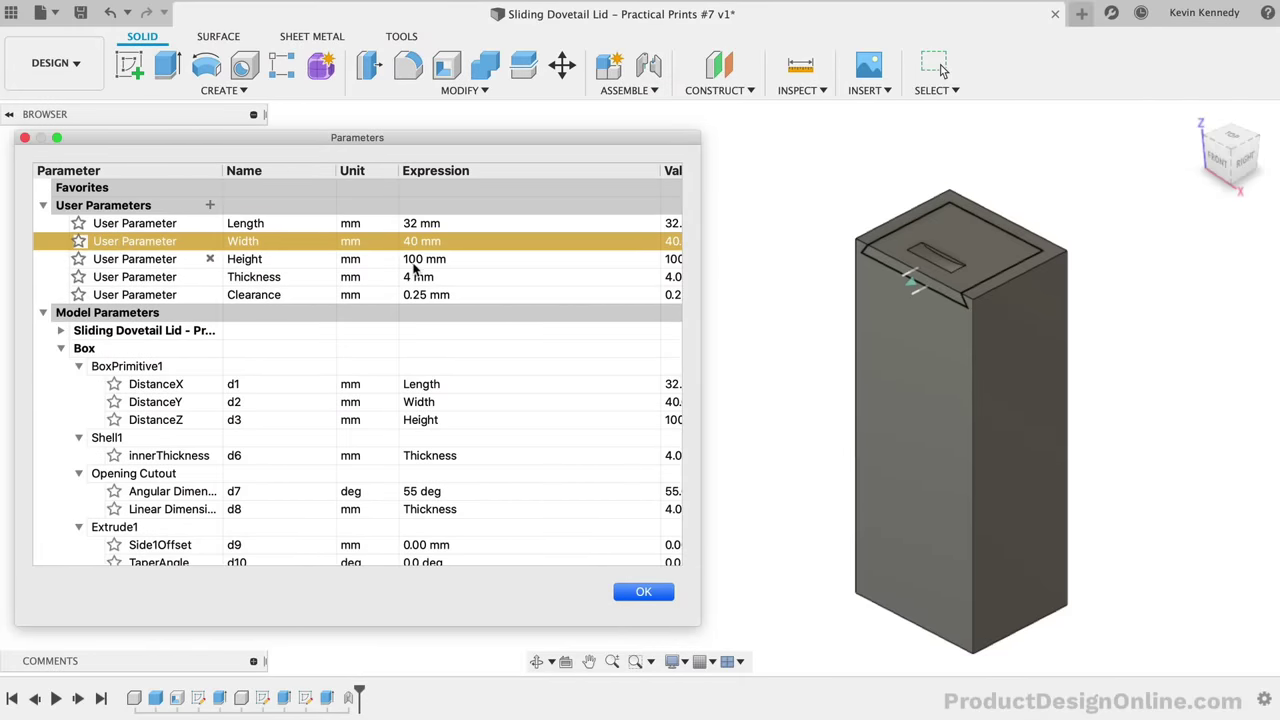
{"action": "left_click", "coordinate": [418, 259]}
{"action": "key", "text": "BackSpace"}
{"action": "key", "text": "BackSpace"}
{"action": "key", "text": "BackSpace"}
{"action": "type", "text": "40"}
{"action": "key", "text": "Return"}
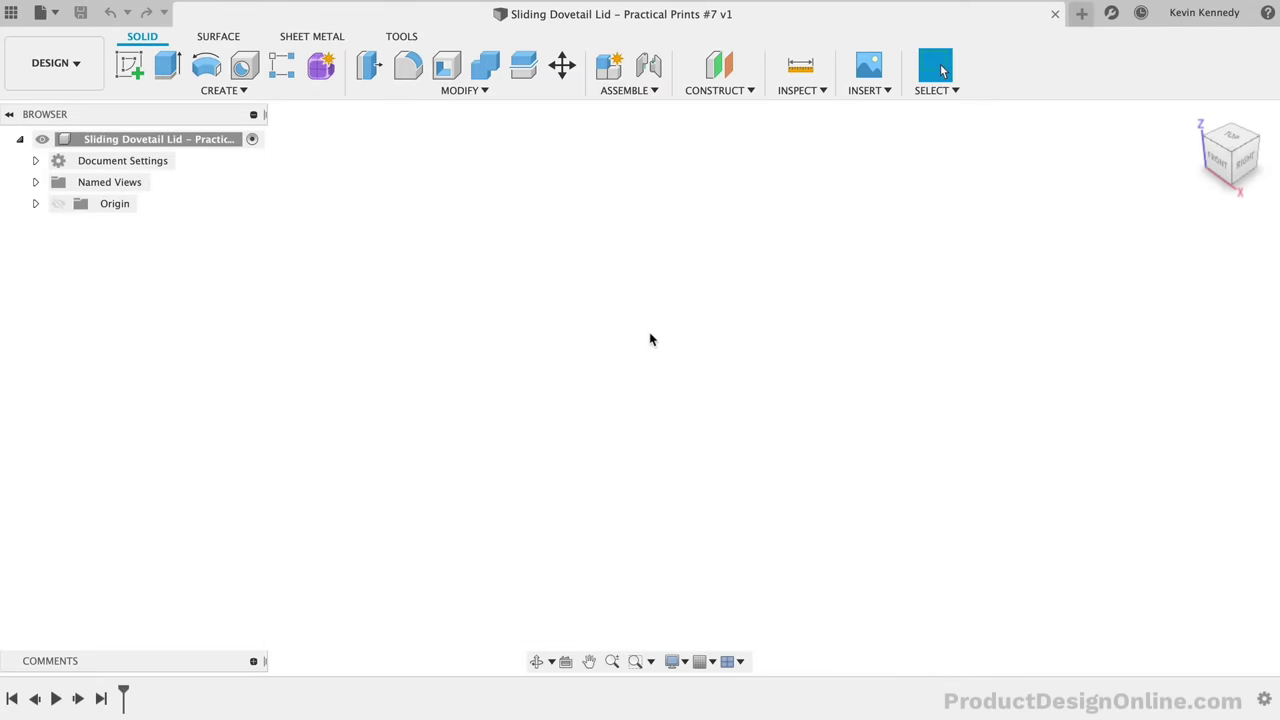
- Create a new empty component named 'Box'
{"action": "left_click", "coordinate": [609, 66]}
{"action": "double_click", "coordinate": [688, 290]}
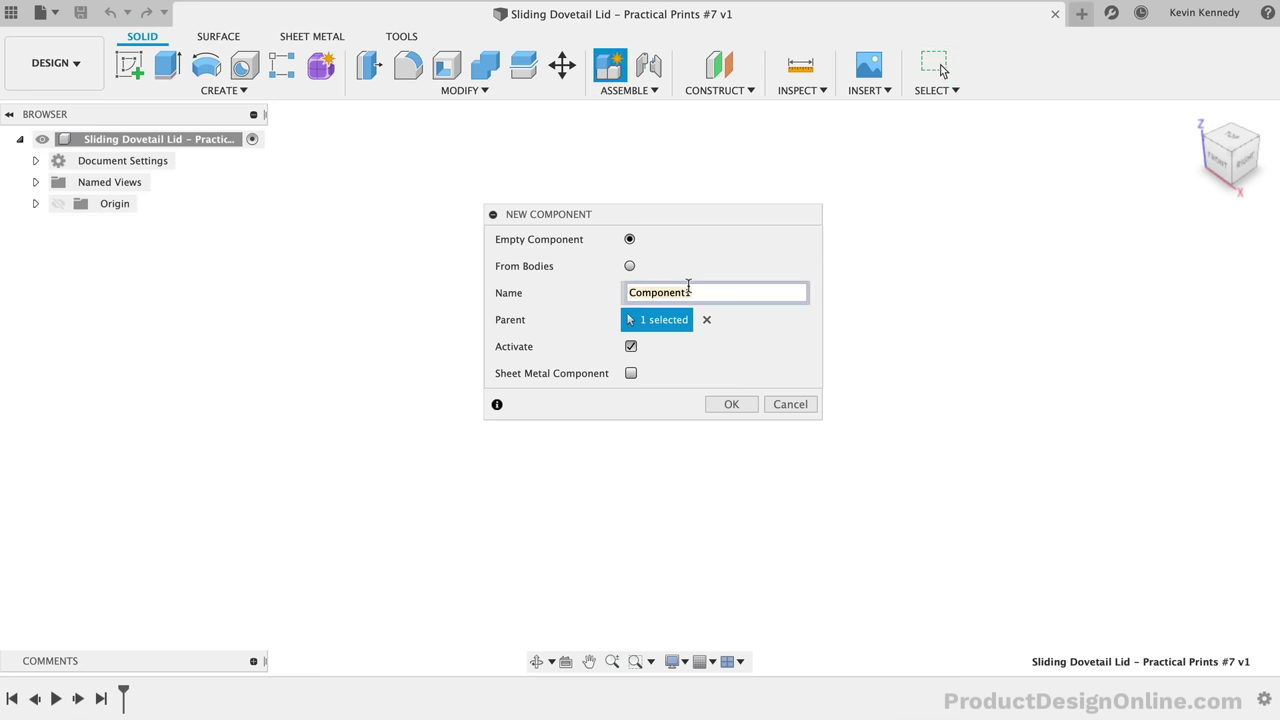
{"action": "type", "text": "Box"}
{"action": "left_click", "coordinate": [735, 404]}
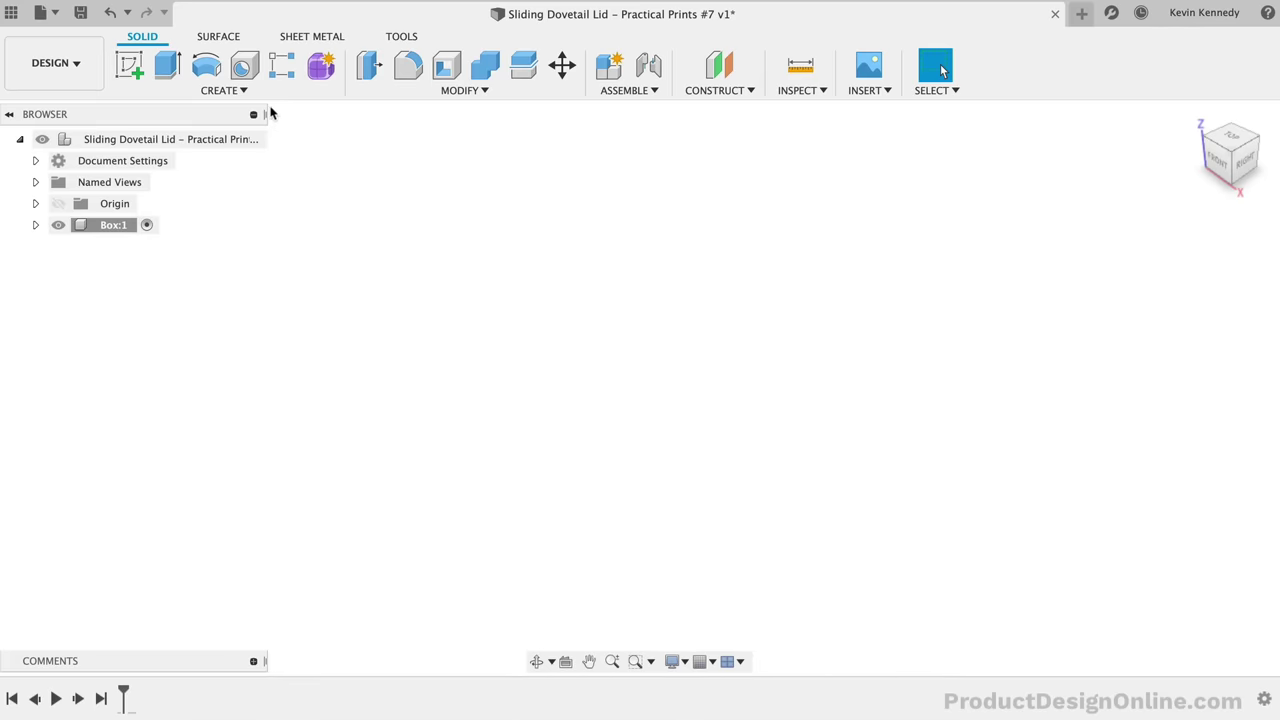
{"action": "left_click", "coordinate": [266, 93]}
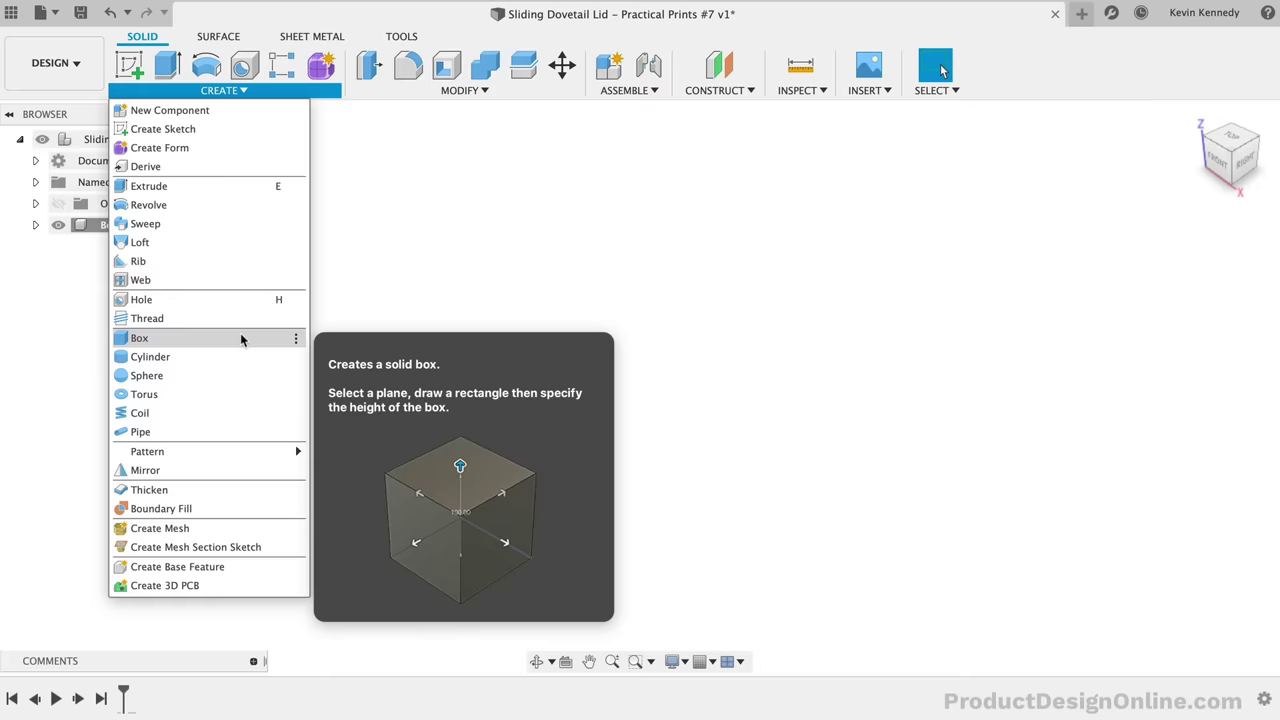
- Create a 50 × 80 mm box, 40 mm tall, cornered at the origin on the XY plane
{"action": "left_click", "coordinate": [240, 338]}
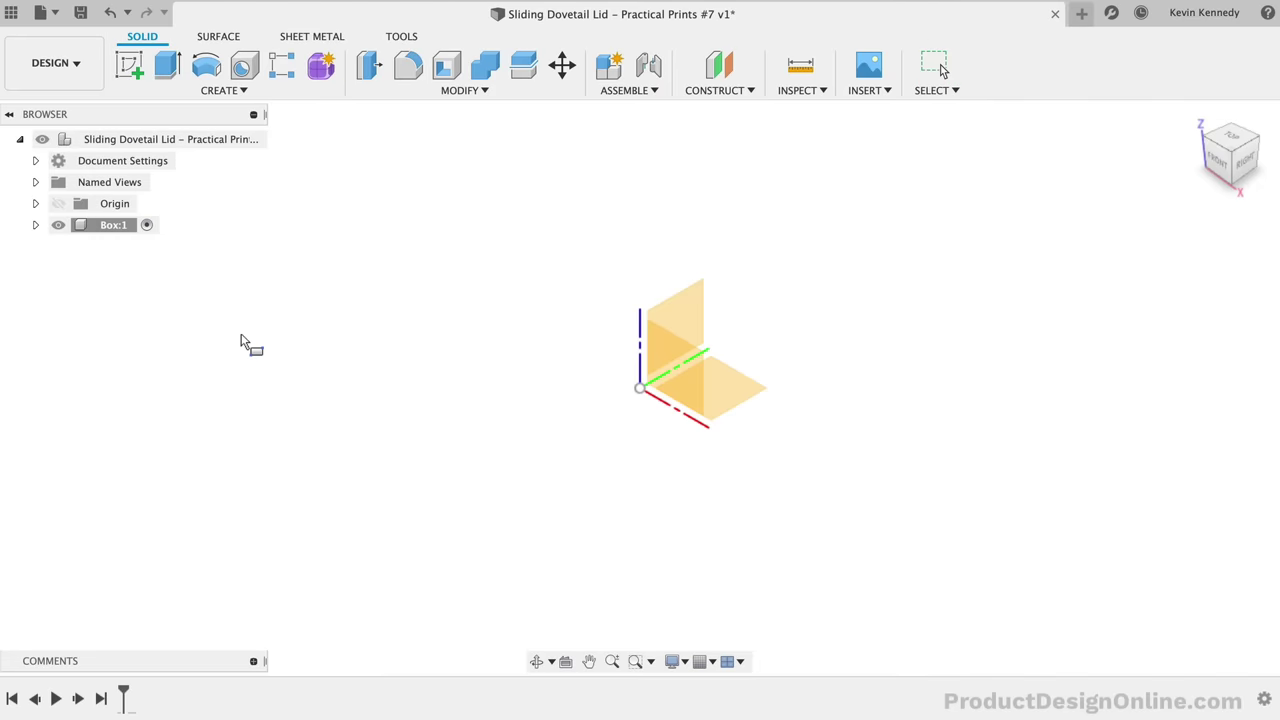
{"action": "left_click", "coordinate": [730, 375]}
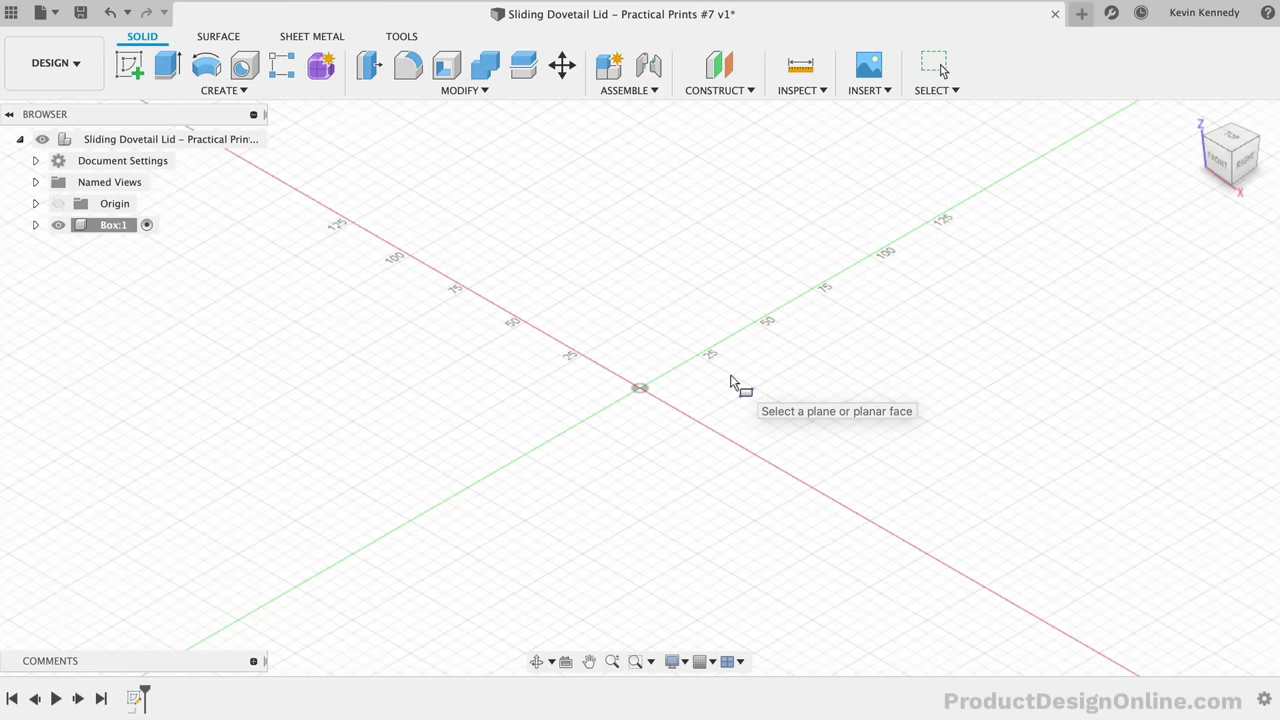
{"action": "left_click", "coordinate": [640, 388]}
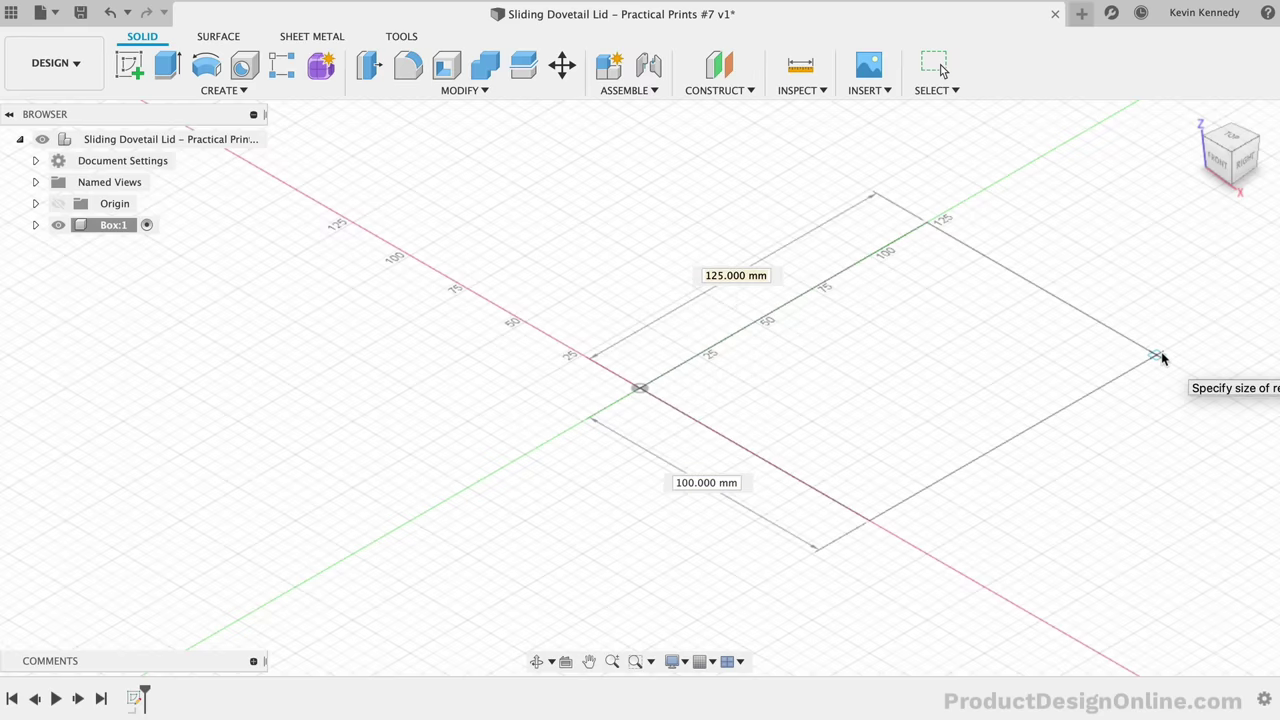
{"action": "scroll", "coordinate": [1162, 358], "scroll_direction": "right", "scroll_amount": 5}
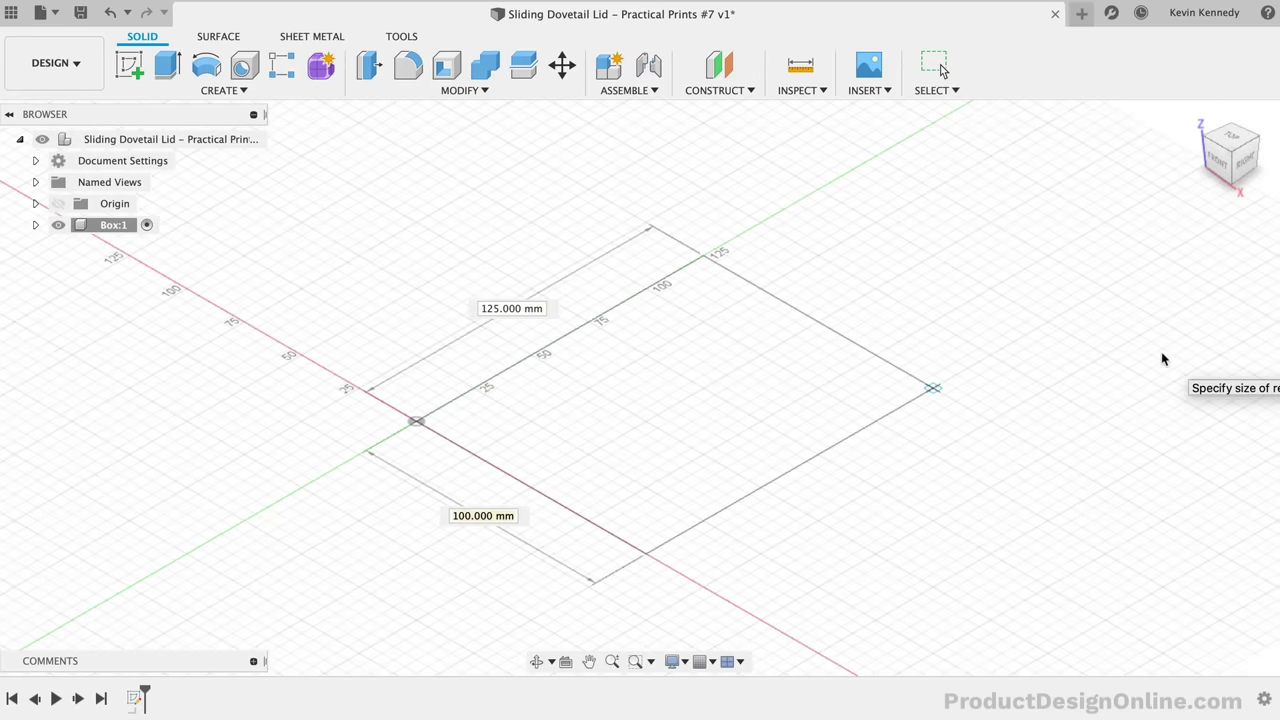
{"action": "scroll", "coordinate": [1162, 358], "scroll_direction": "down", "scroll_amount": 2}
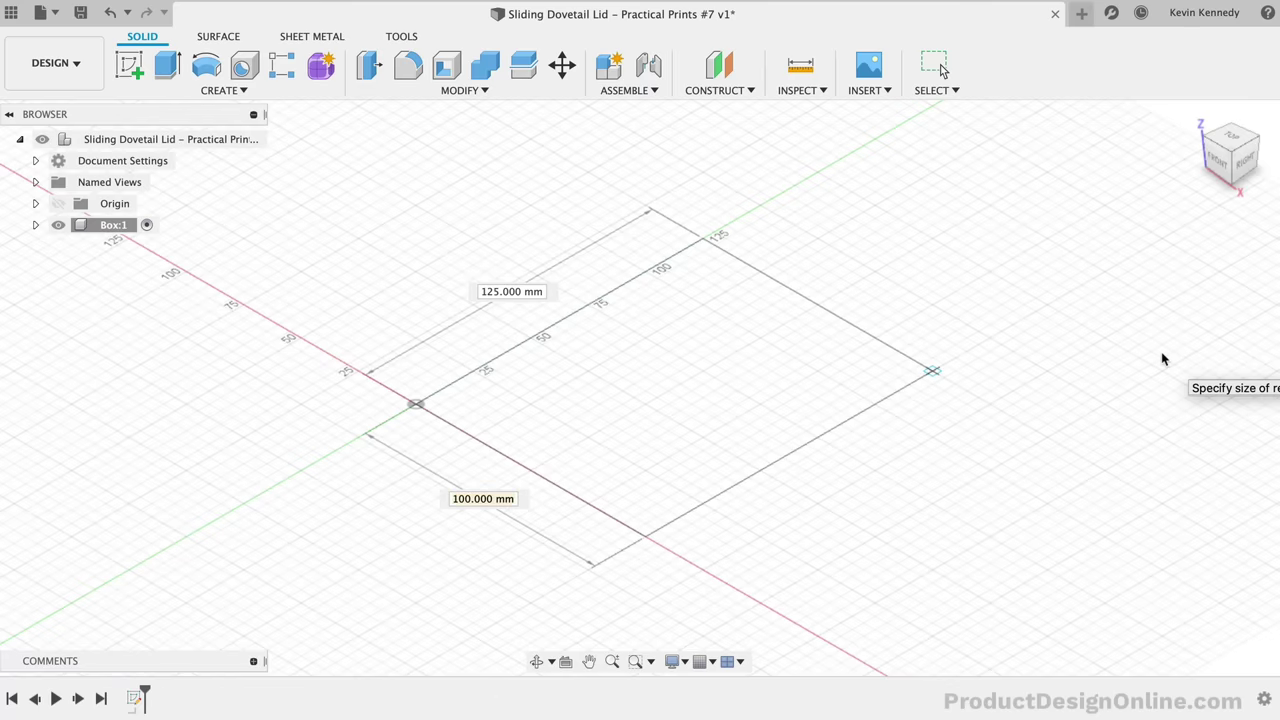
{"action": "type", "text": "50"}
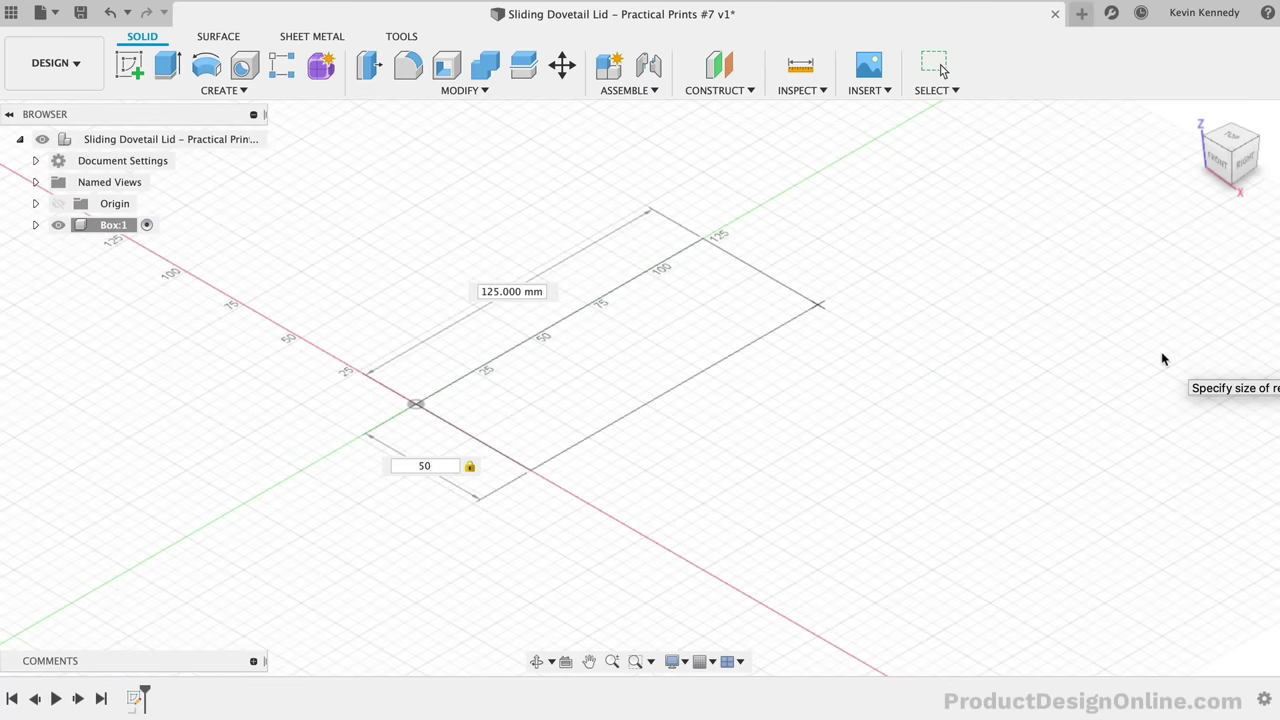
{"action": "key", "text": "Tab"}
{"action": "type", "text": "80"}
{"action": "key", "text": "Tab"}
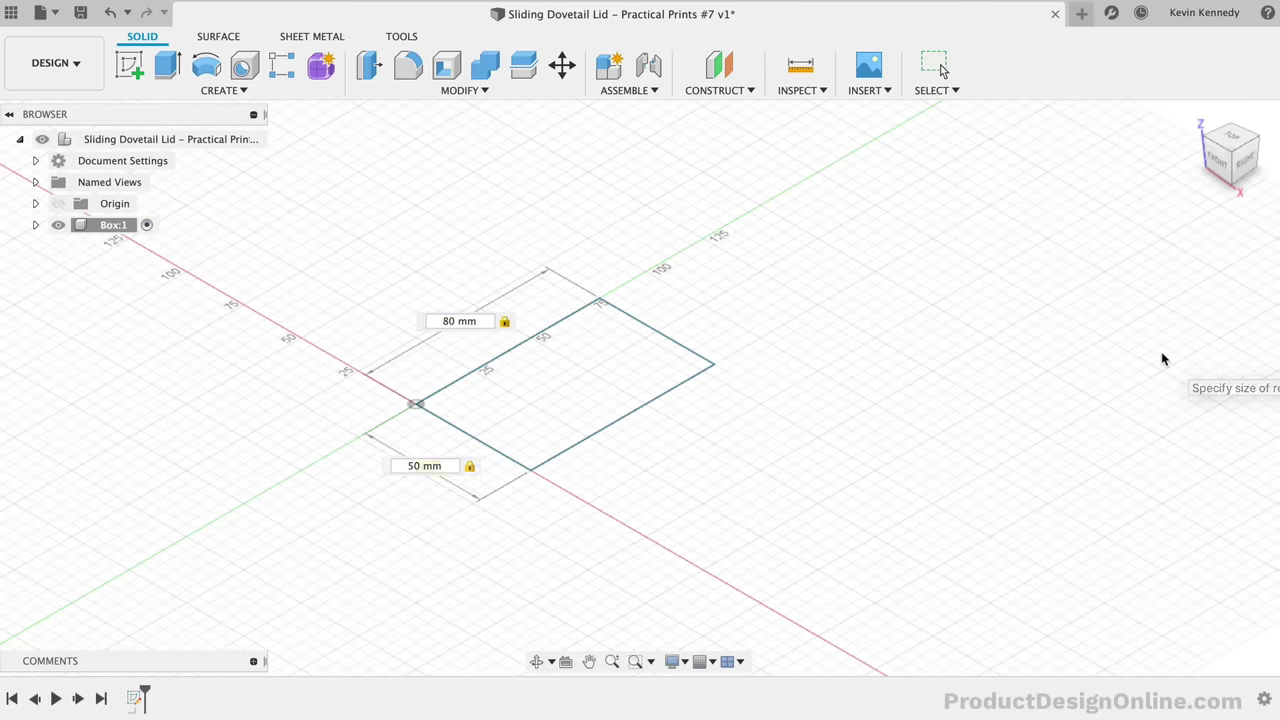
{"action": "key", "text": "Return"}
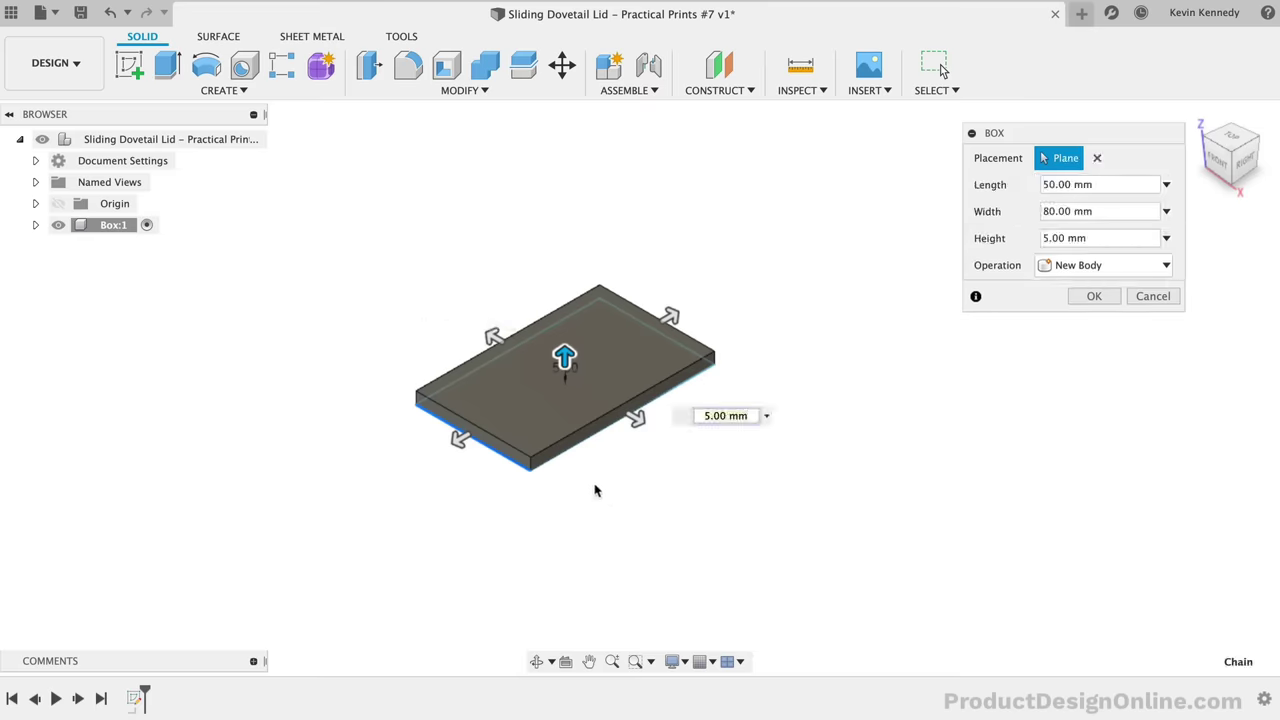
{"action": "type", "text": "40"}
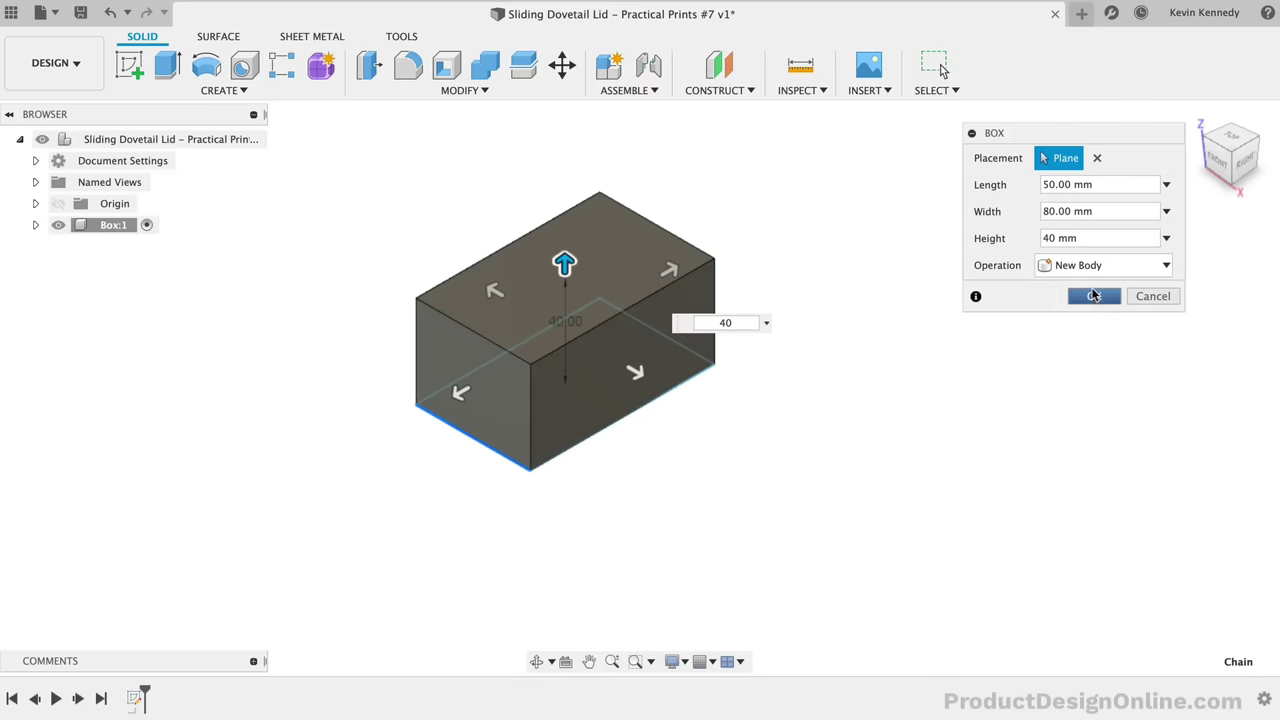
{"action": "left_click", "coordinate": [1094, 296]}
{"action": "key", "text": "F6"}
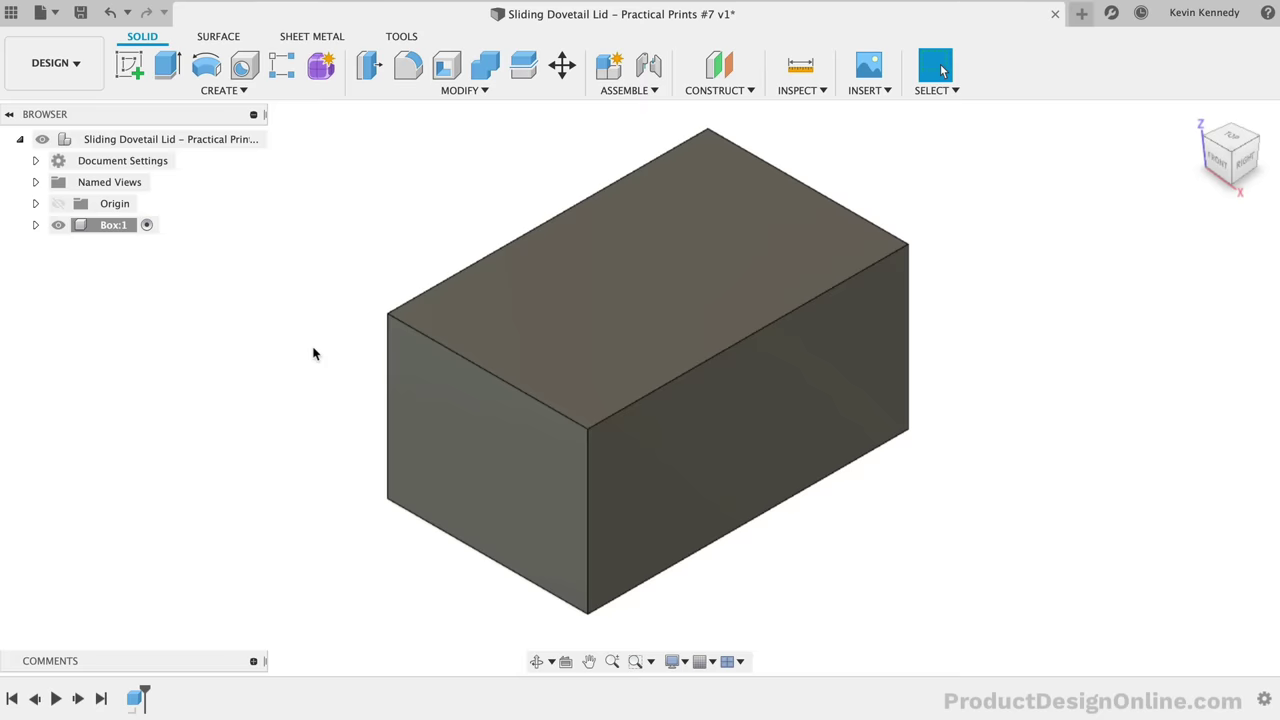
- Shell the box to 4 mm inside thickness, removing the top face
{"action": "left_click", "coordinate": [447, 72]}
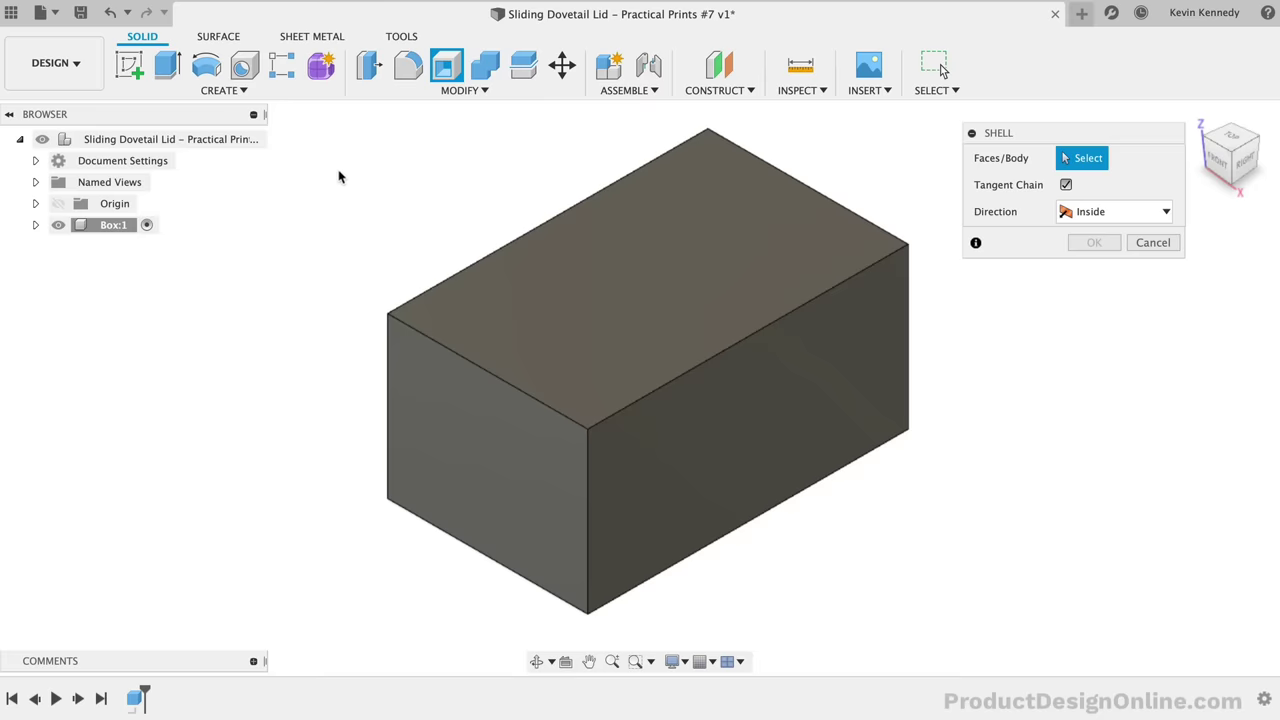
{"action": "left_click", "coordinate": [599, 264]}
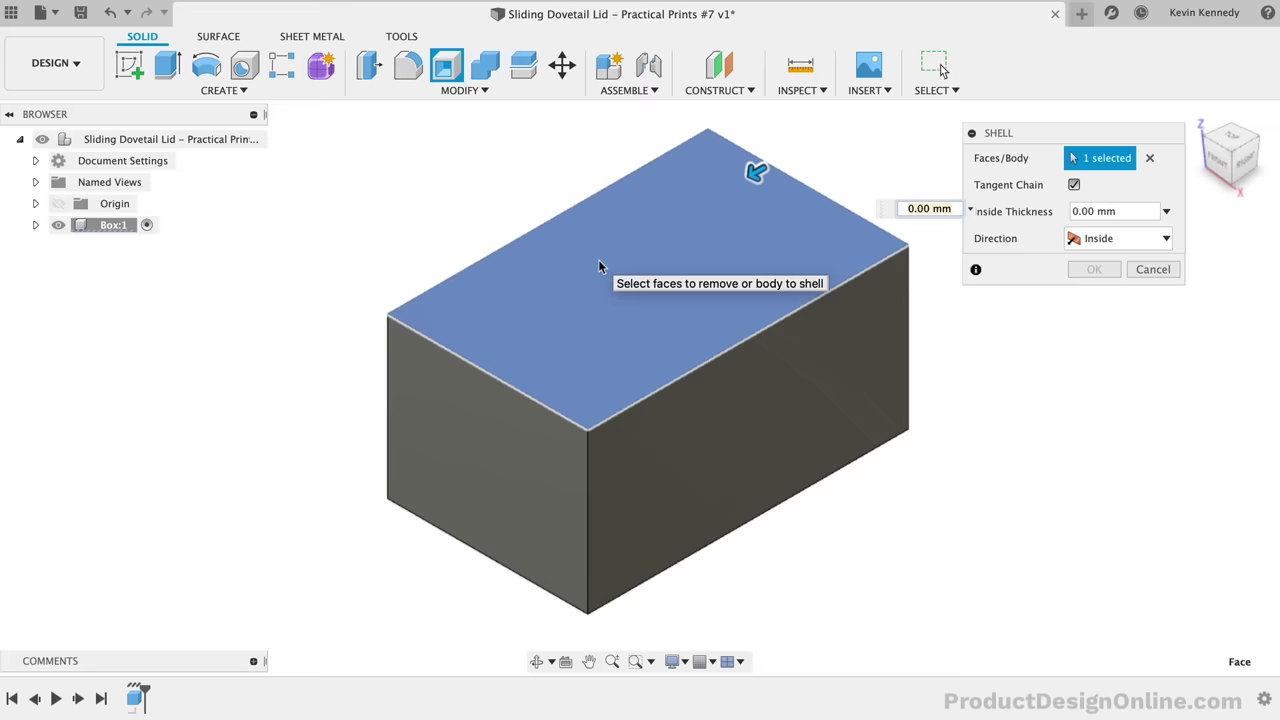
{"action": "type", "text": "4"}
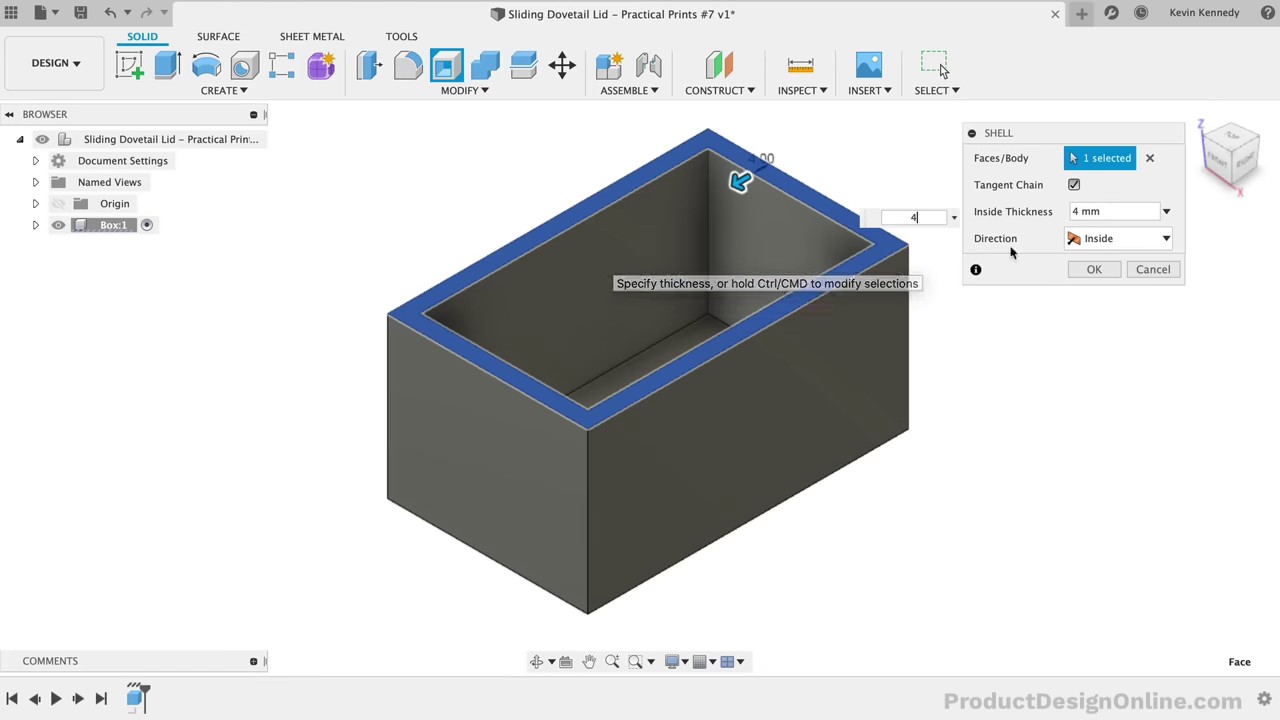
{"action": "left_click", "coordinate": [1104, 272]}
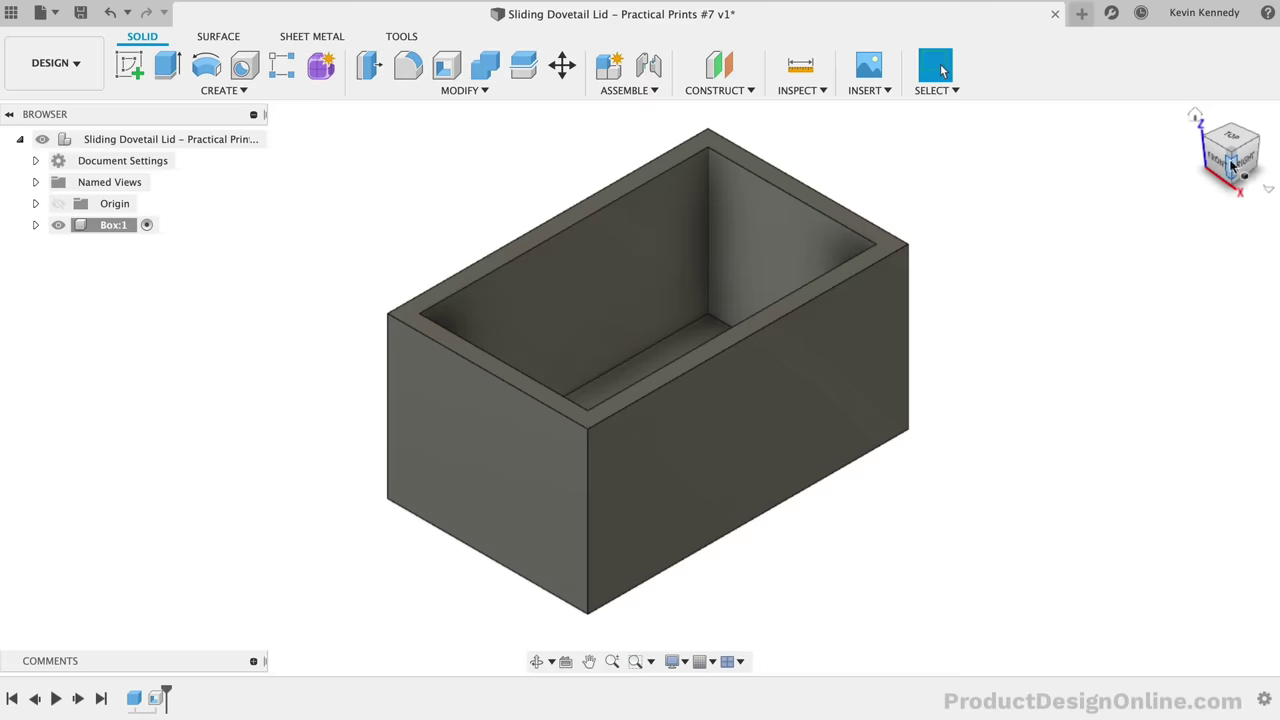
{"action": "mouse_move", "coordinate": [1232, 168]}
{"action": "middle_mouse_down", "text": "shift"}
{"action": "mouse_move", "coordinate": [1226, 220]}
{"action": "mouse_move", "coordinate": [1232, 180]}
{"action": "mouse_move", "coordinate": [1275, 213]}
{"action": "mouse_move", "coordinate": [1255, 140]}
{"action": "middle_mouse_up", "text": "shift"}
{"action": "left_click", "coordinate": [1196, 116]}
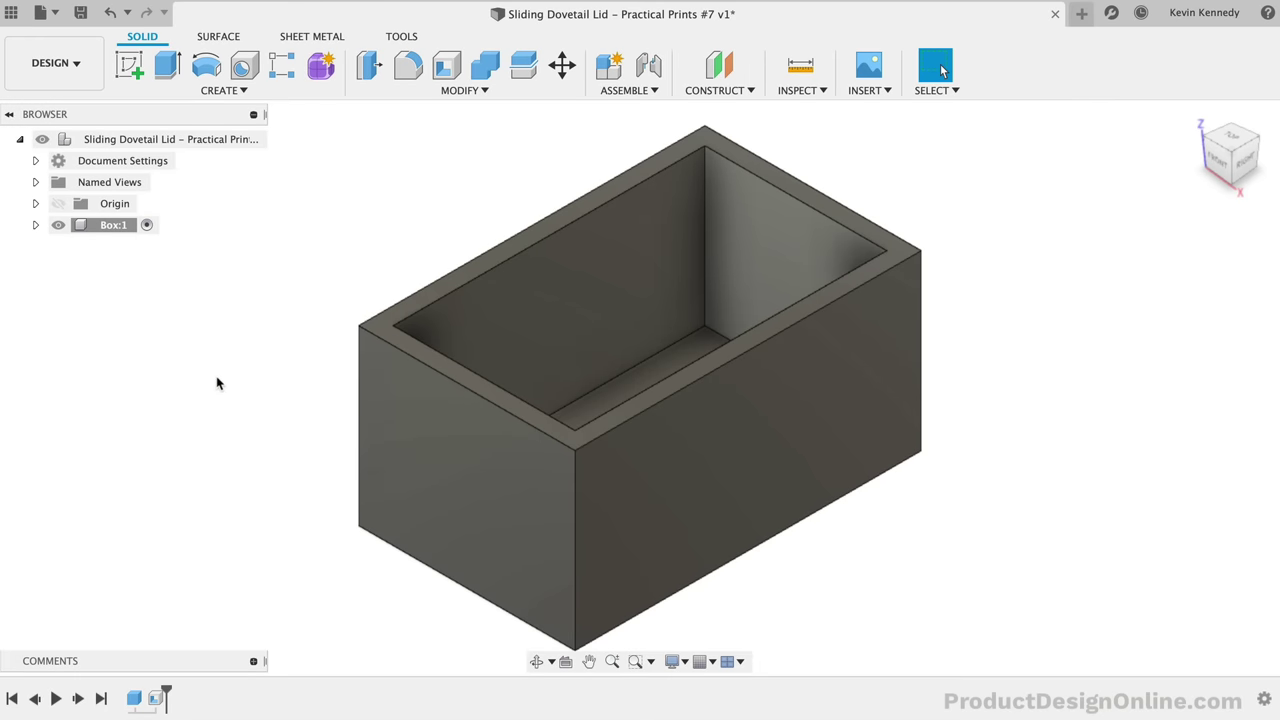
- Start a new sketch on the box's side face
{"action": "right_click", "coordinate": [405, 398]}
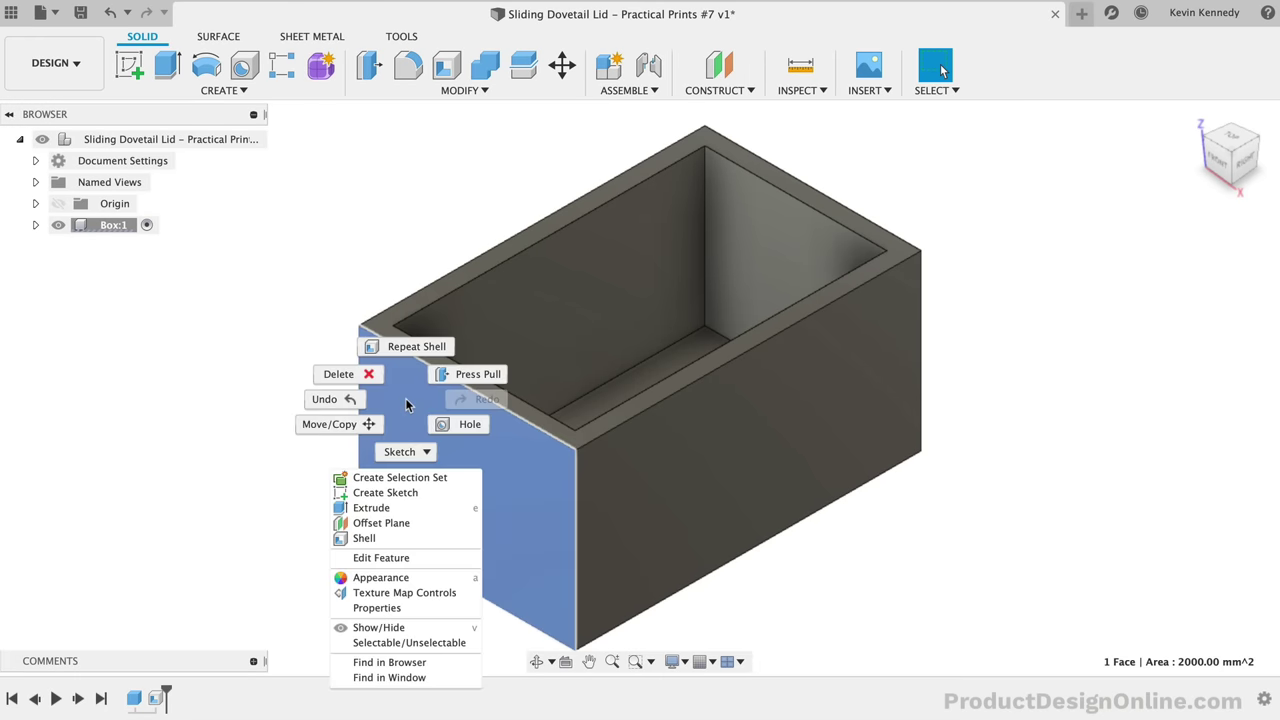
{"action": "left_click", "coordinate": [407, 493]}
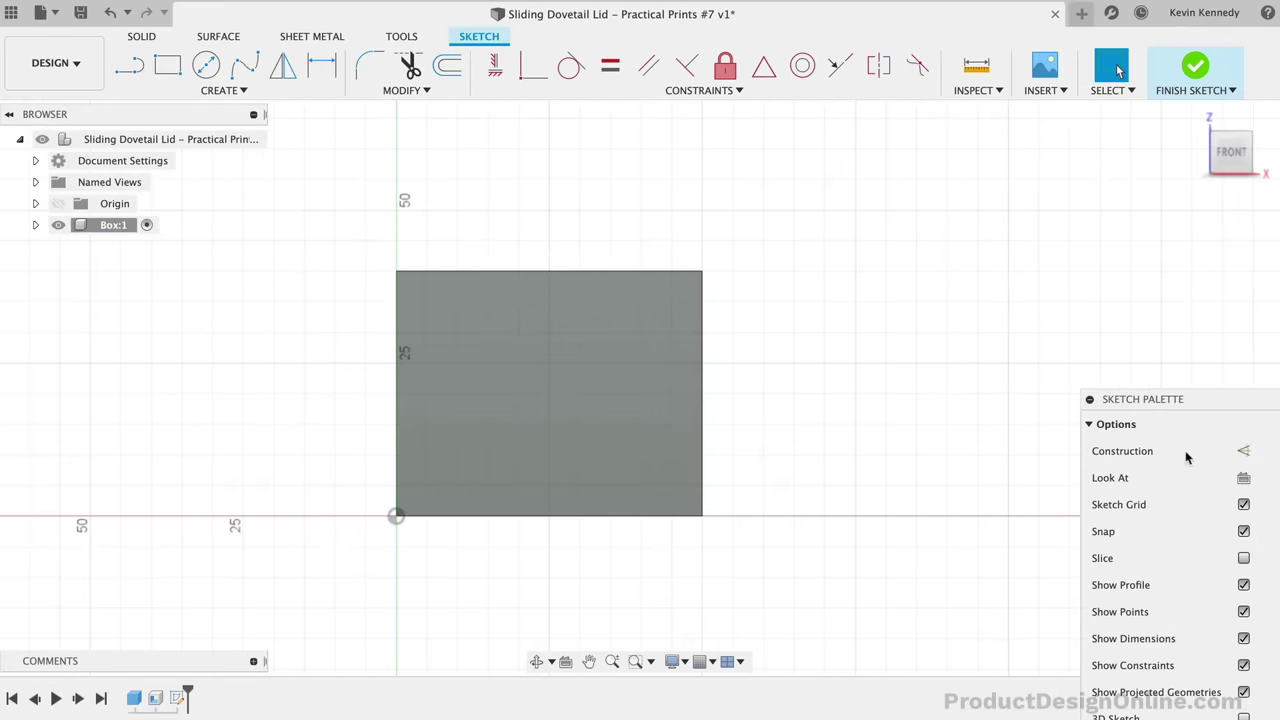
{"action": "left_click_drag", "start_coordinate": [1188, 397], "coordinate": [1146, 241]}
{"action": "scroll", "coordinate": [481, 378], "scroll_direction": "up", "scroll_amount": 3}
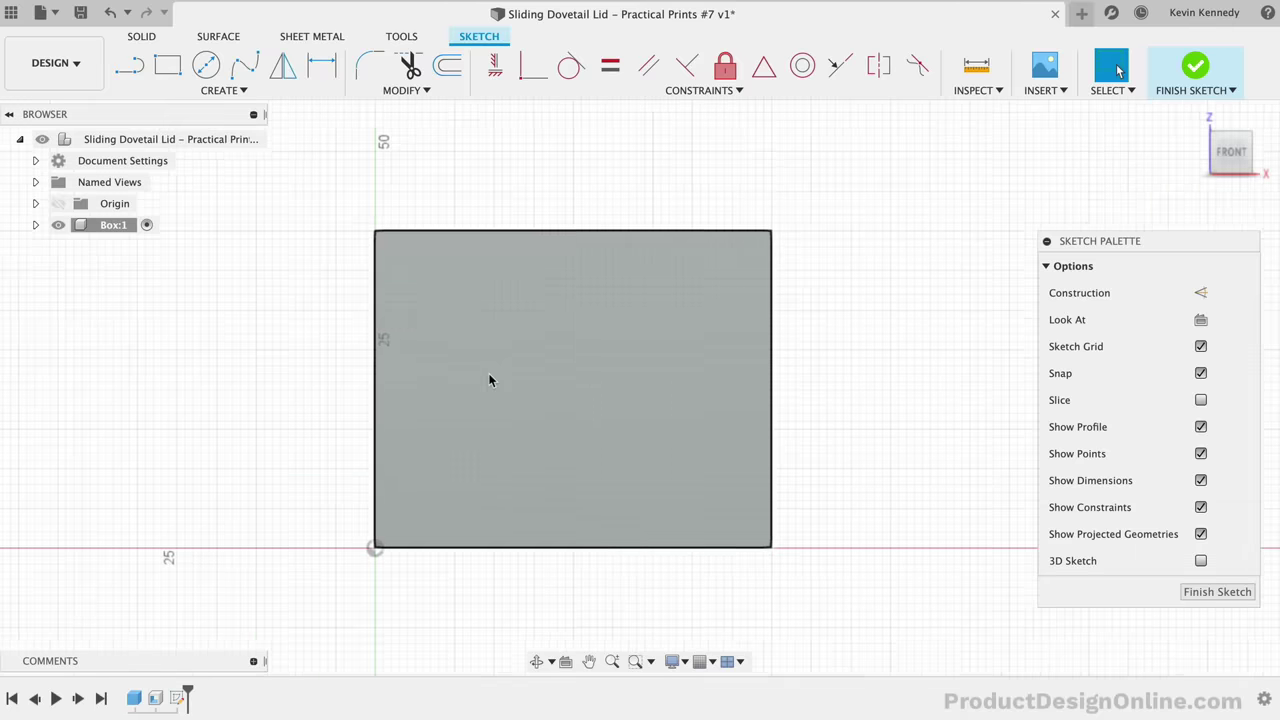
{"action": "scroll", "coordinate": [489, 378], "scroll_direction": "up", "scroll_amount": 3}
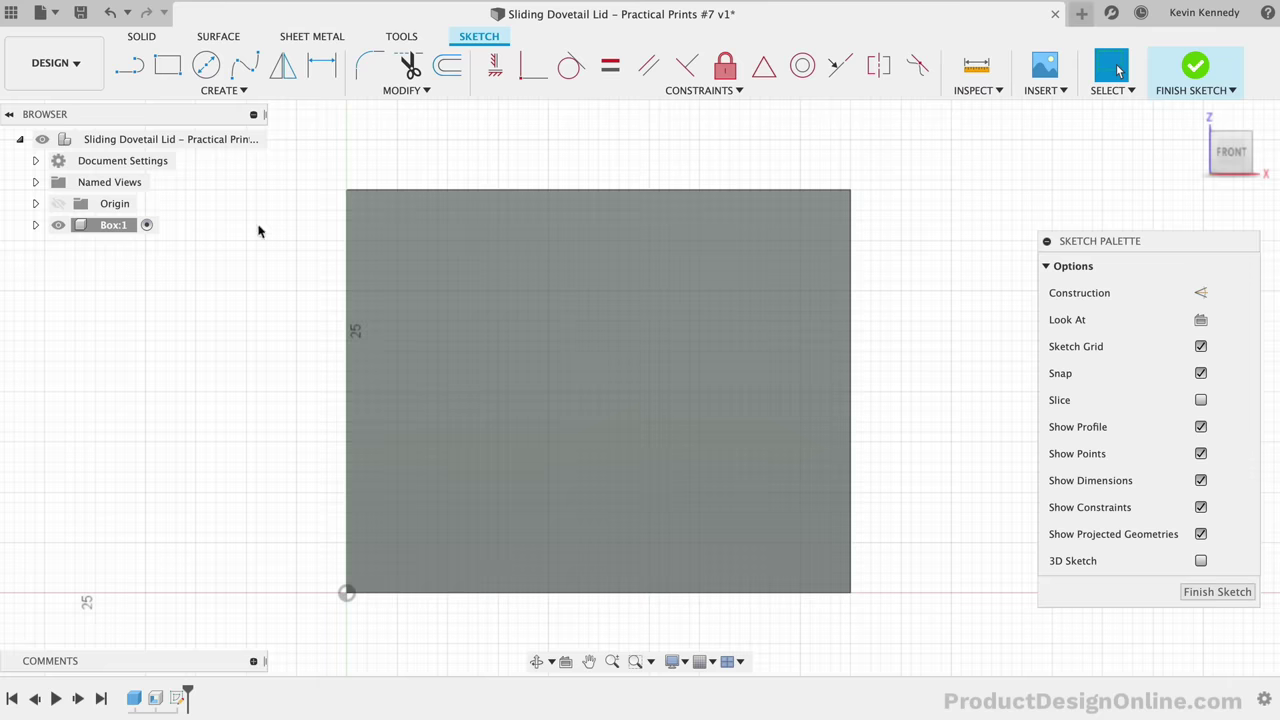
- Project the side face's outline into the sketch
{"action": "left_click", "coordinate": [244, 90]}
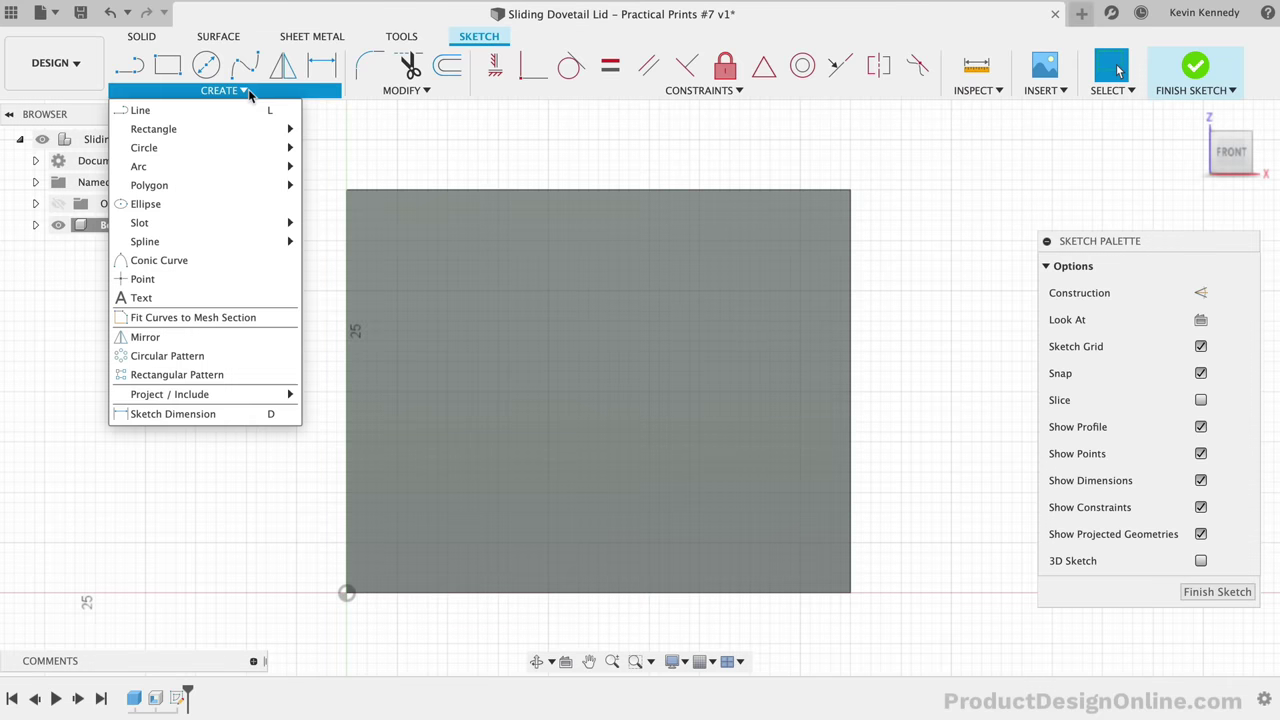
{"action": "mouse_move", "coordinate": [226, 396]}
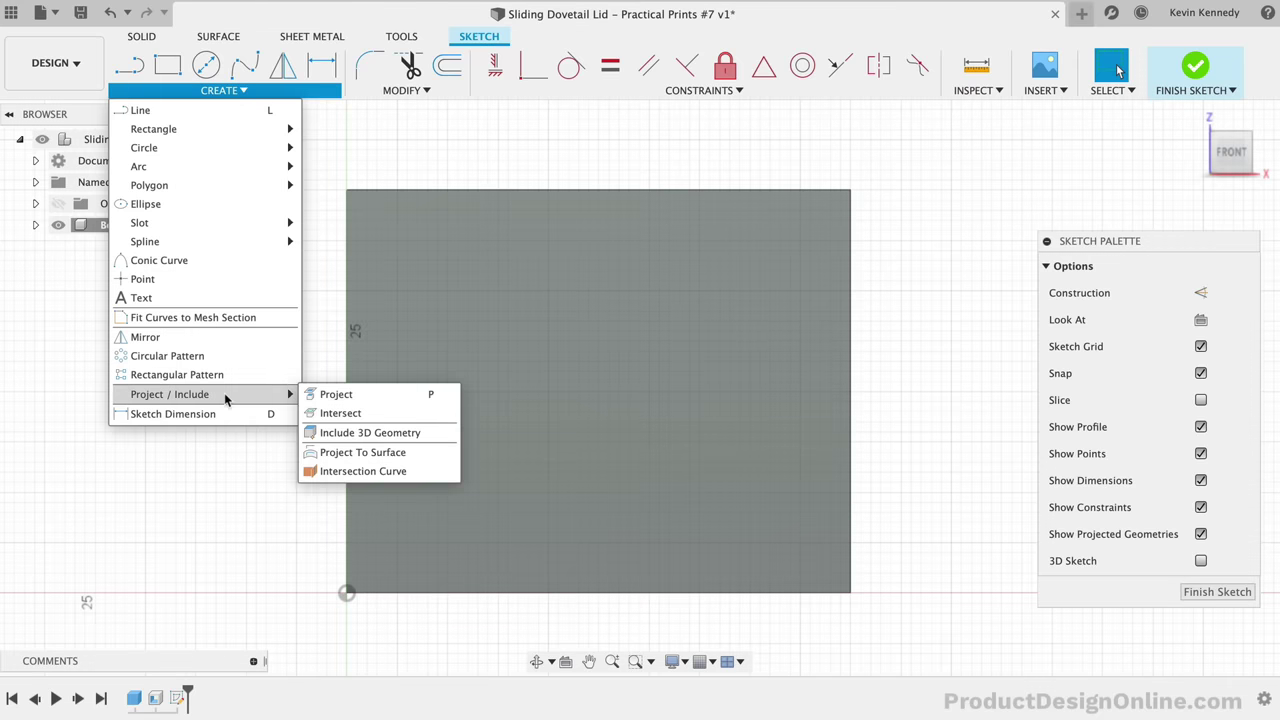
{"action": "left_click", "coordinate": [378, 398]}
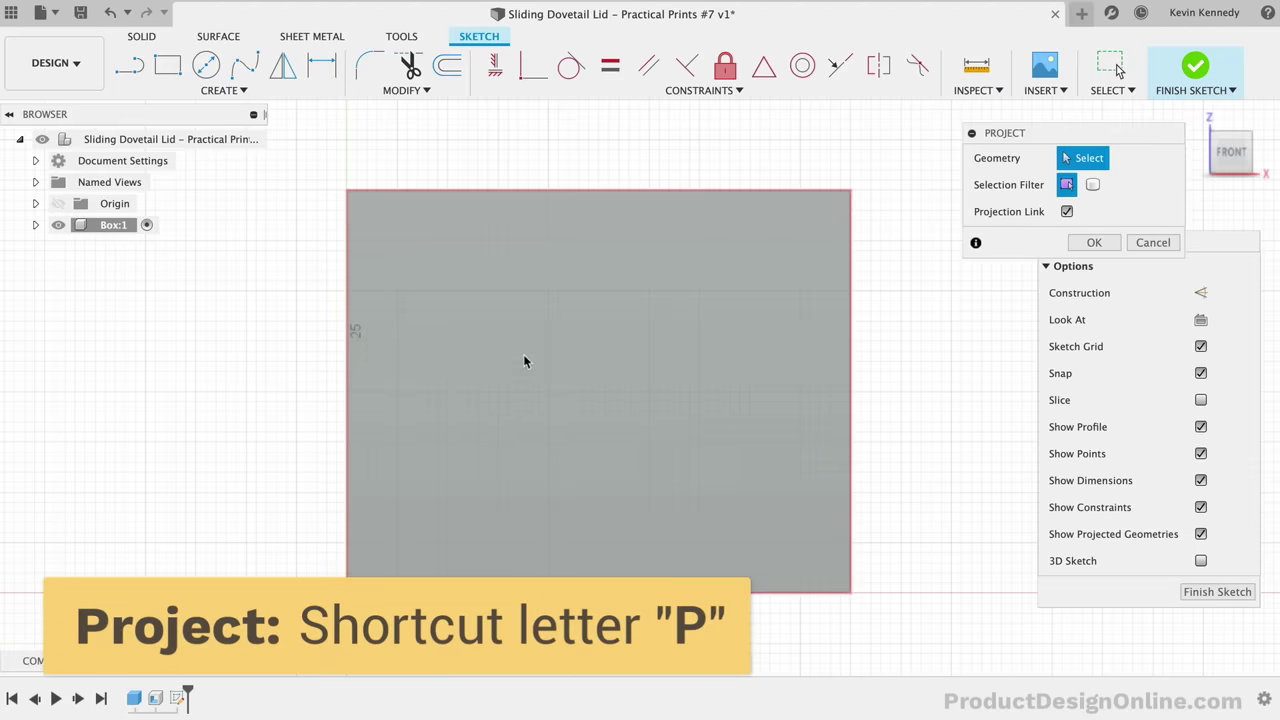
{"action": "left_click", "coordinate": [569, 370]}
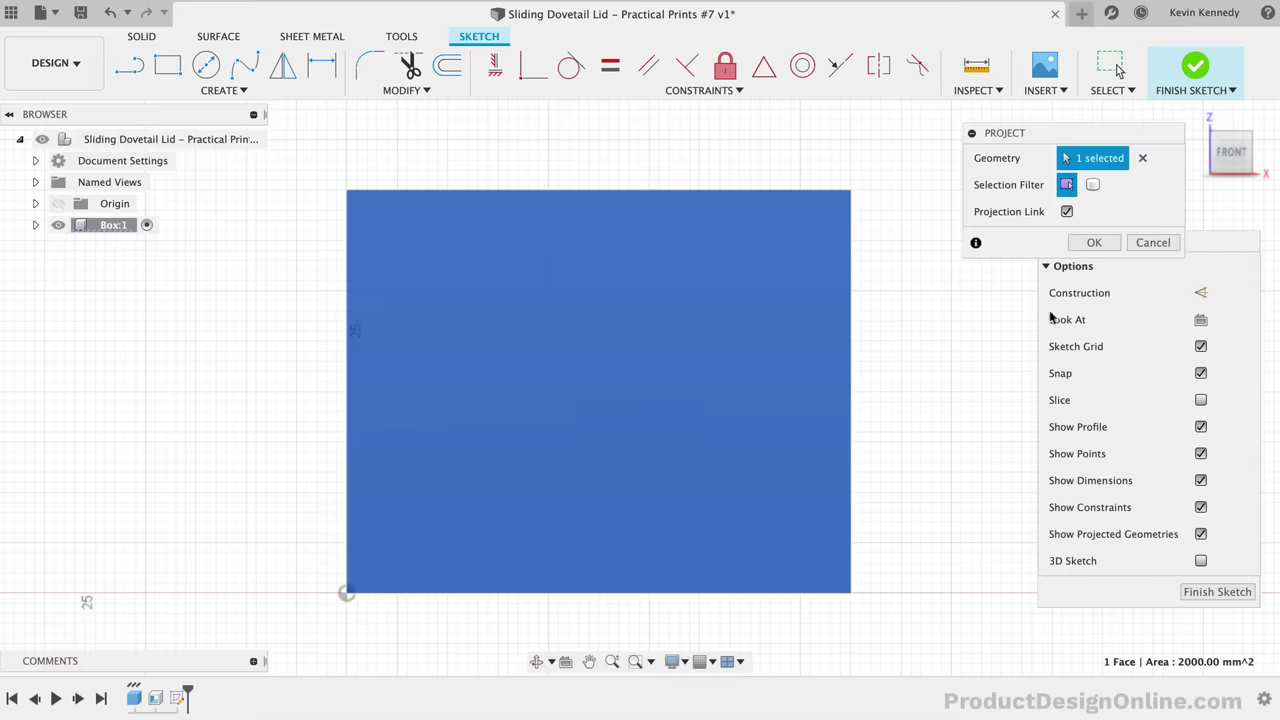
{"action": "left_click", "coordinate": [1094, 242]}
{"action": "left_click_drag", "start_coordinate": [1215, 155], "coordinate": [1200, 170]}
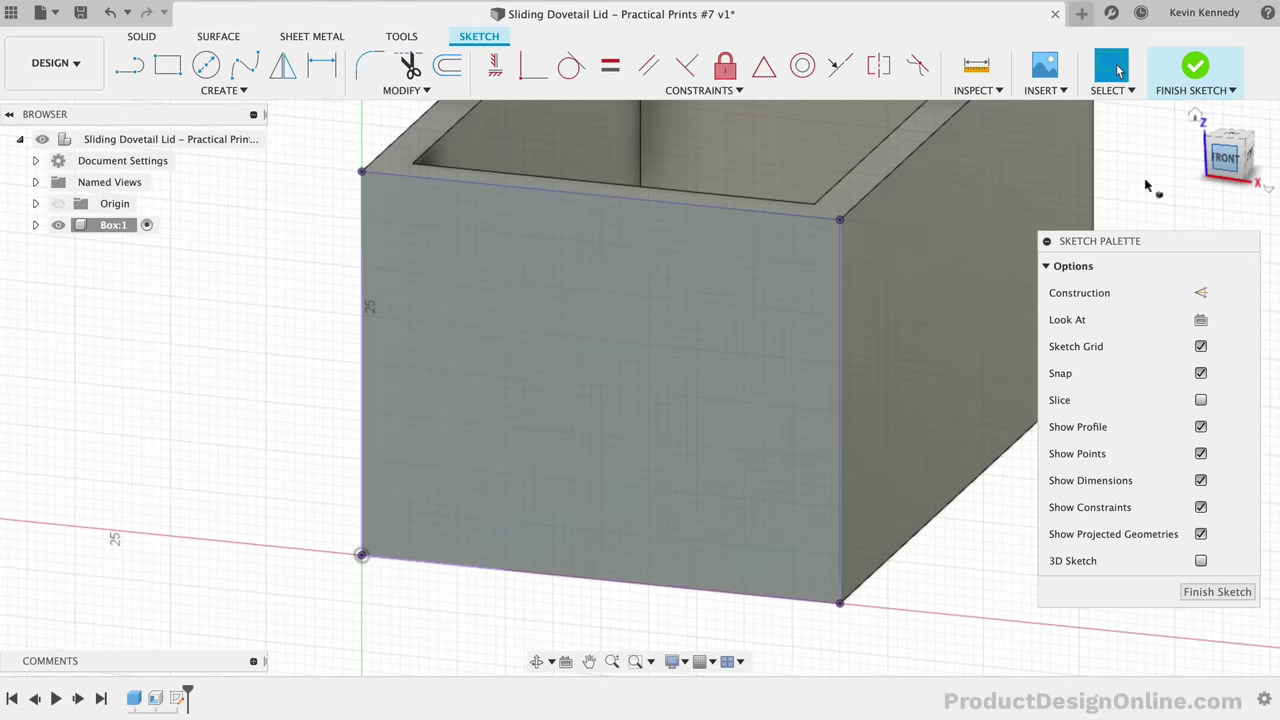
- Project the left and right top rim edges into the sketch, viewed from the front
{"action": "right_click", "coordinate": [274, 352]}
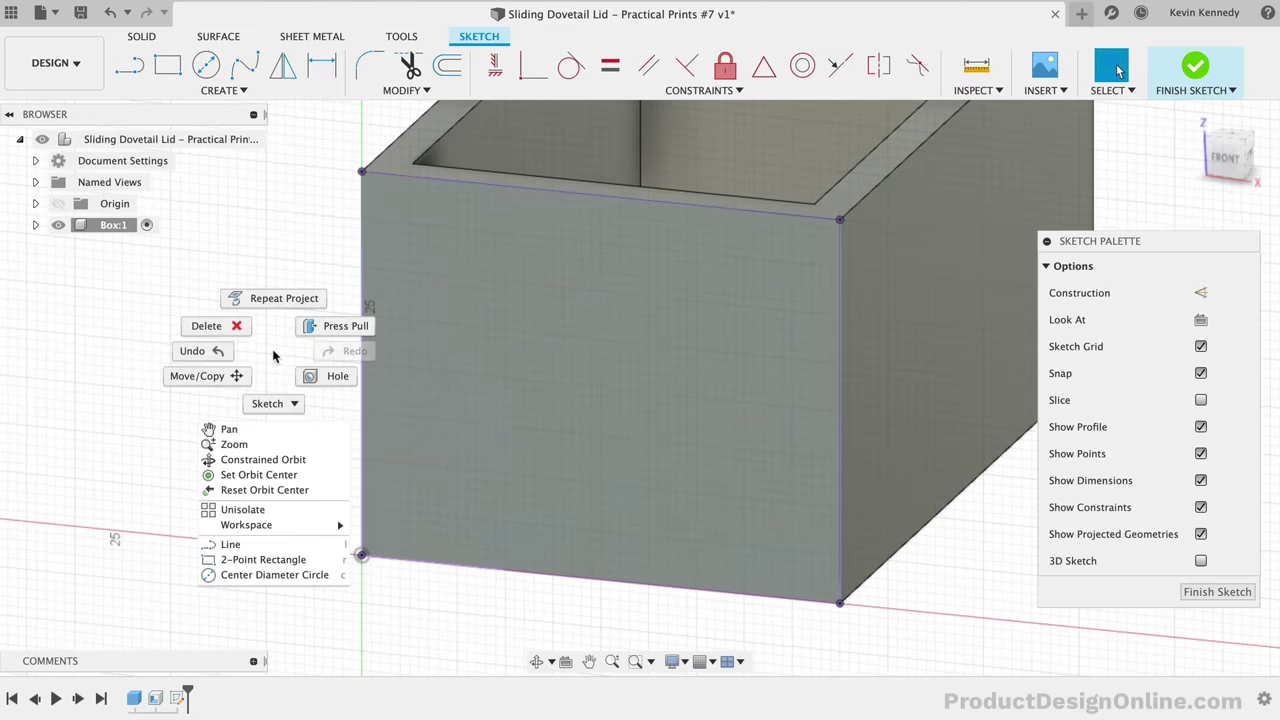
{"action": "left_click", "coordinate": [274, 318]}
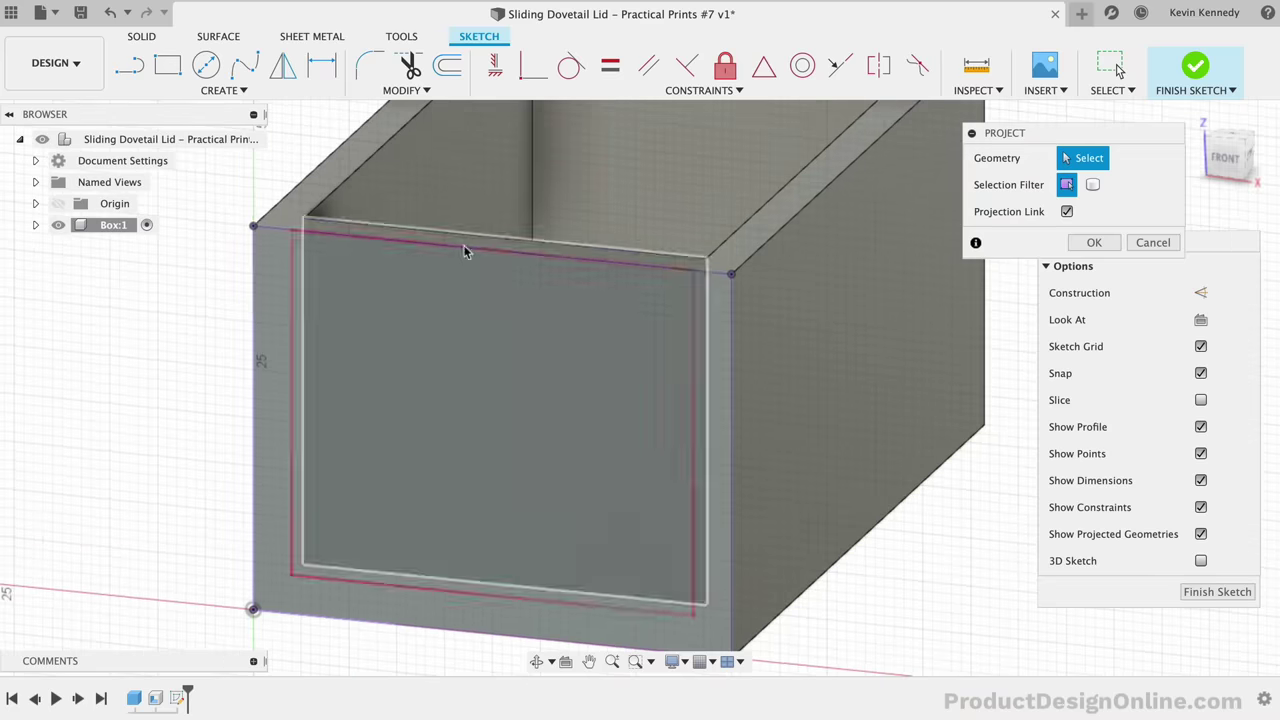
{"action": "left_click", "coordinate": [741, 234]}
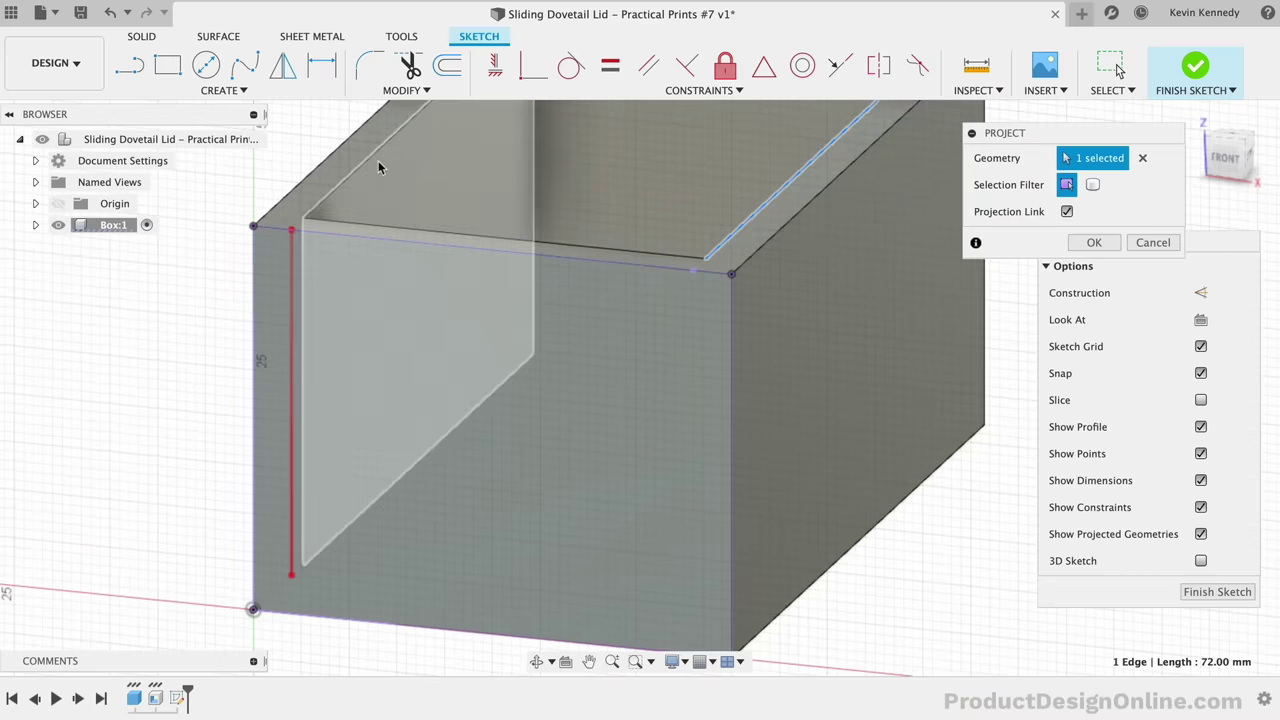
{"action": "left_click", "coordinate": [366, 167]}
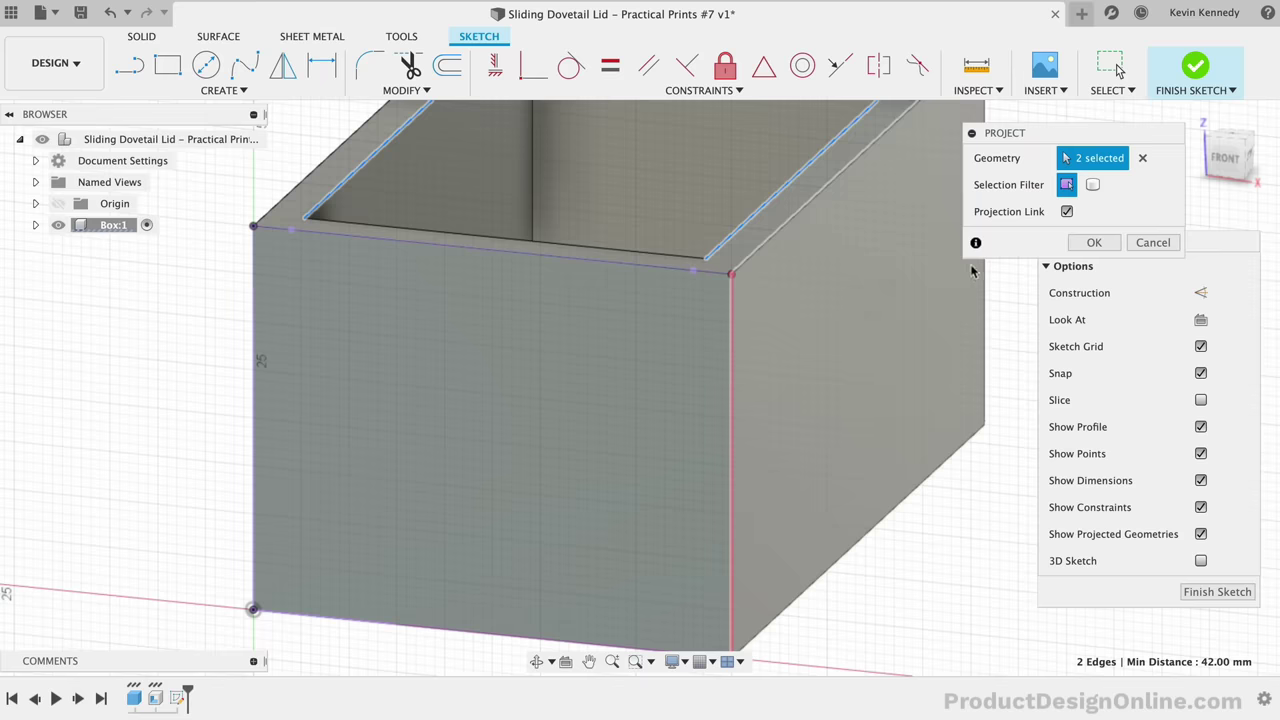
{"action": "left_click", "coordinate": [1090, 244]}
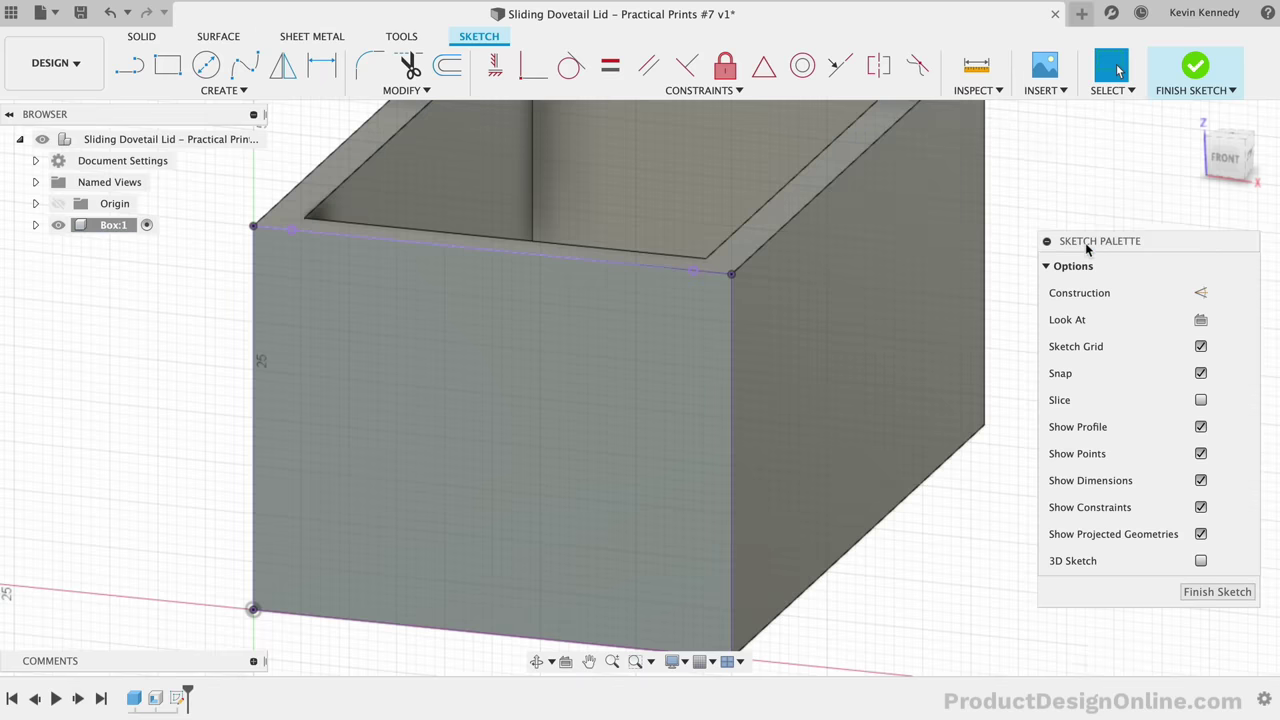
{"action": "left_click", "coordinate": [1231, 160]}
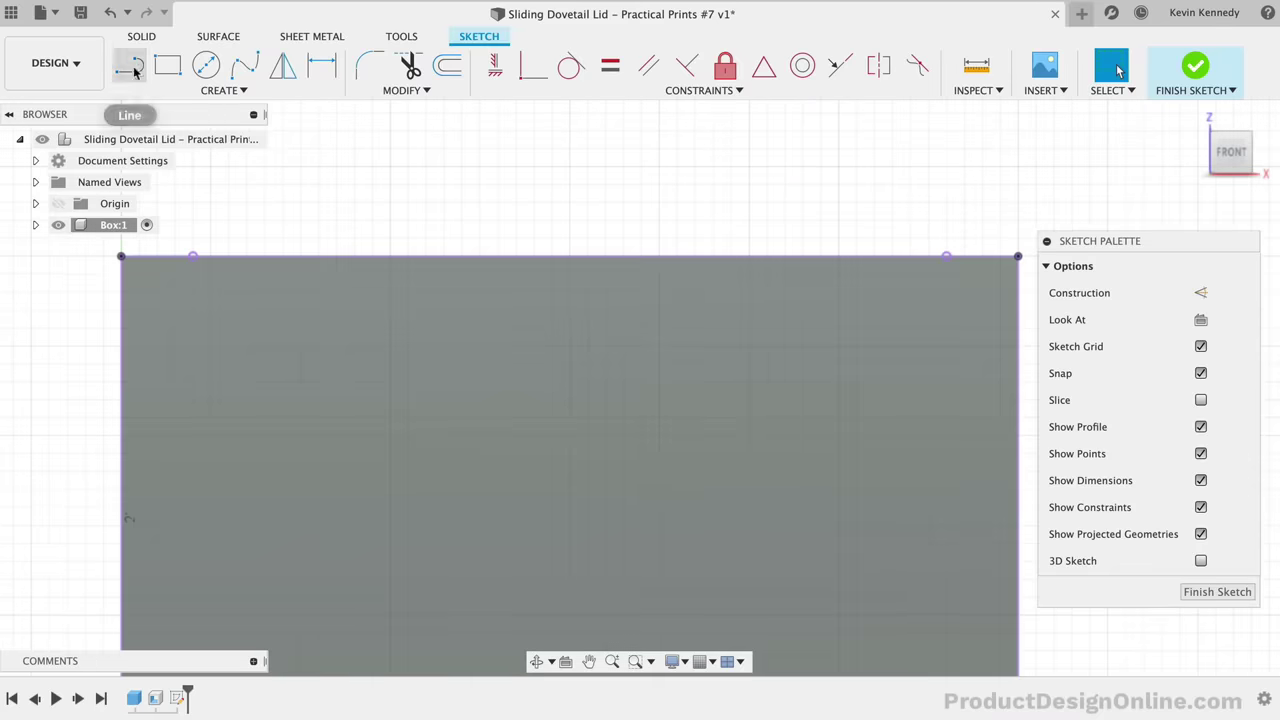
- Draw a 4 mm line at 55° dropping from the top edge near the right corner
{"action": "left_click", "coordinate": [129, 65]}
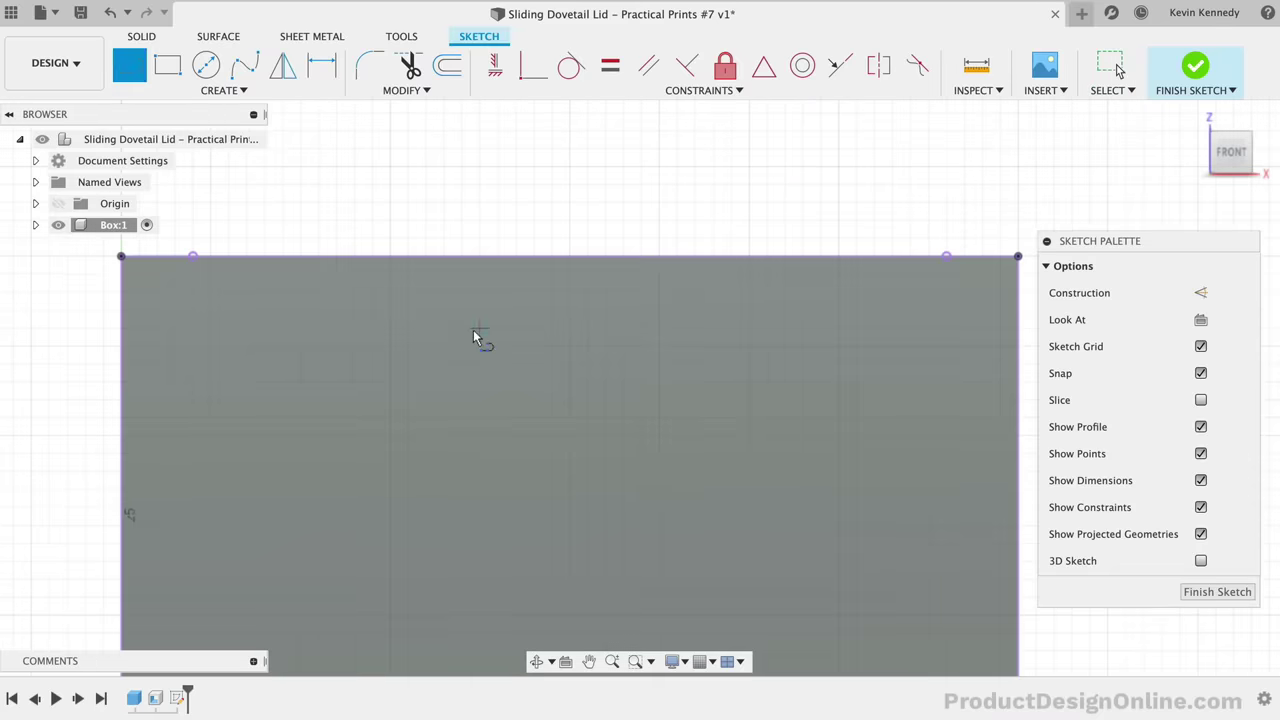
{"action": "left_click", "coordinate": [731, 255]}
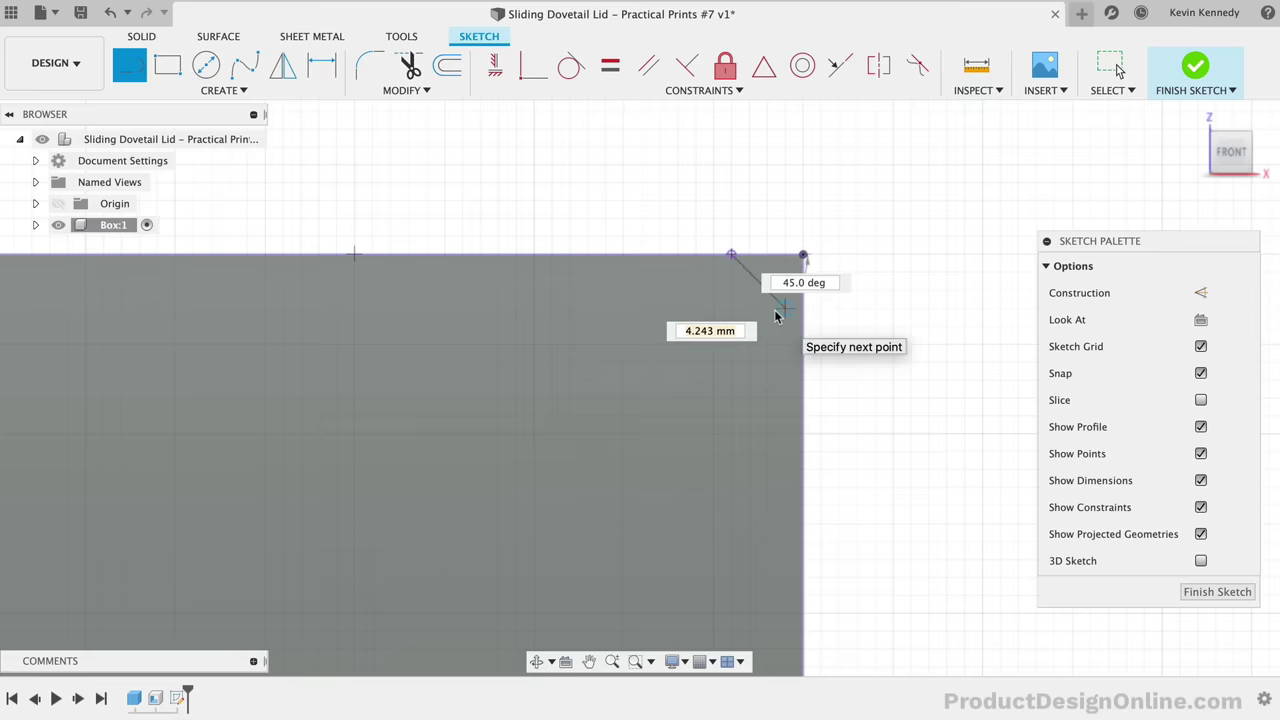
{"action": "key", "text": "Tab"}
{"action": "type", "text": "5"}
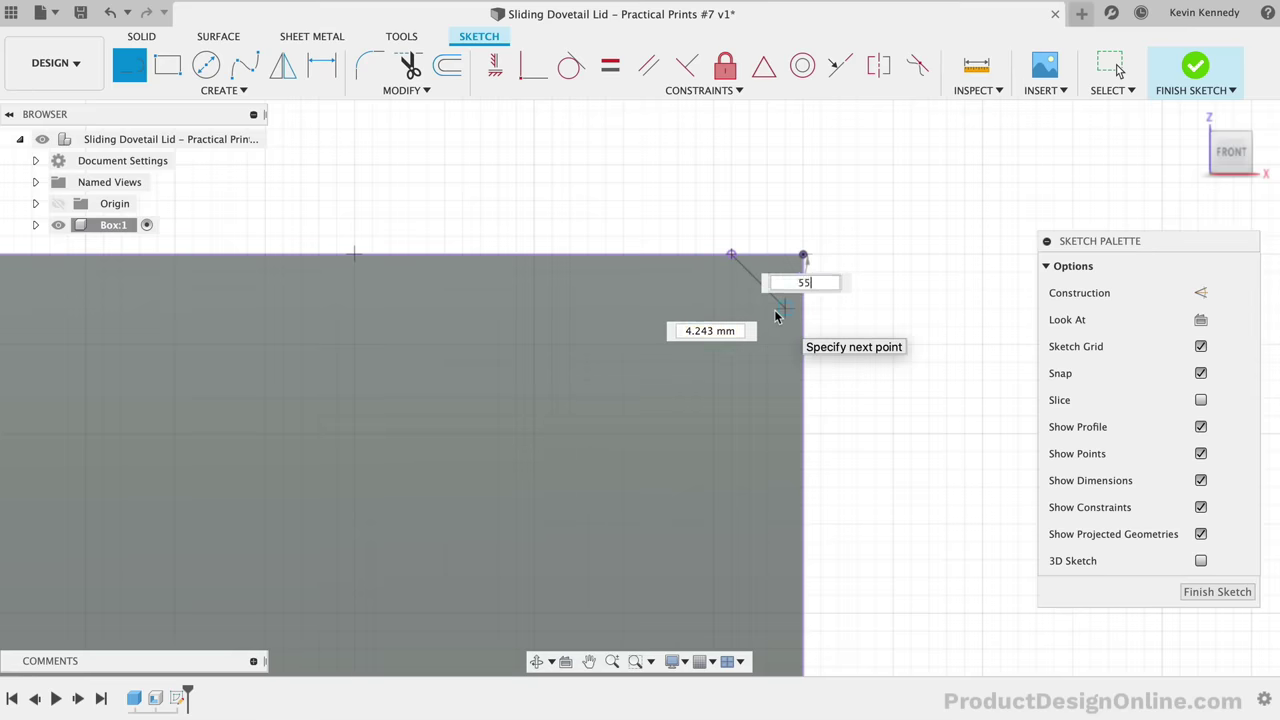
{"action": "type", "text": "5"}
{"action": "key", "text": "Tab"}
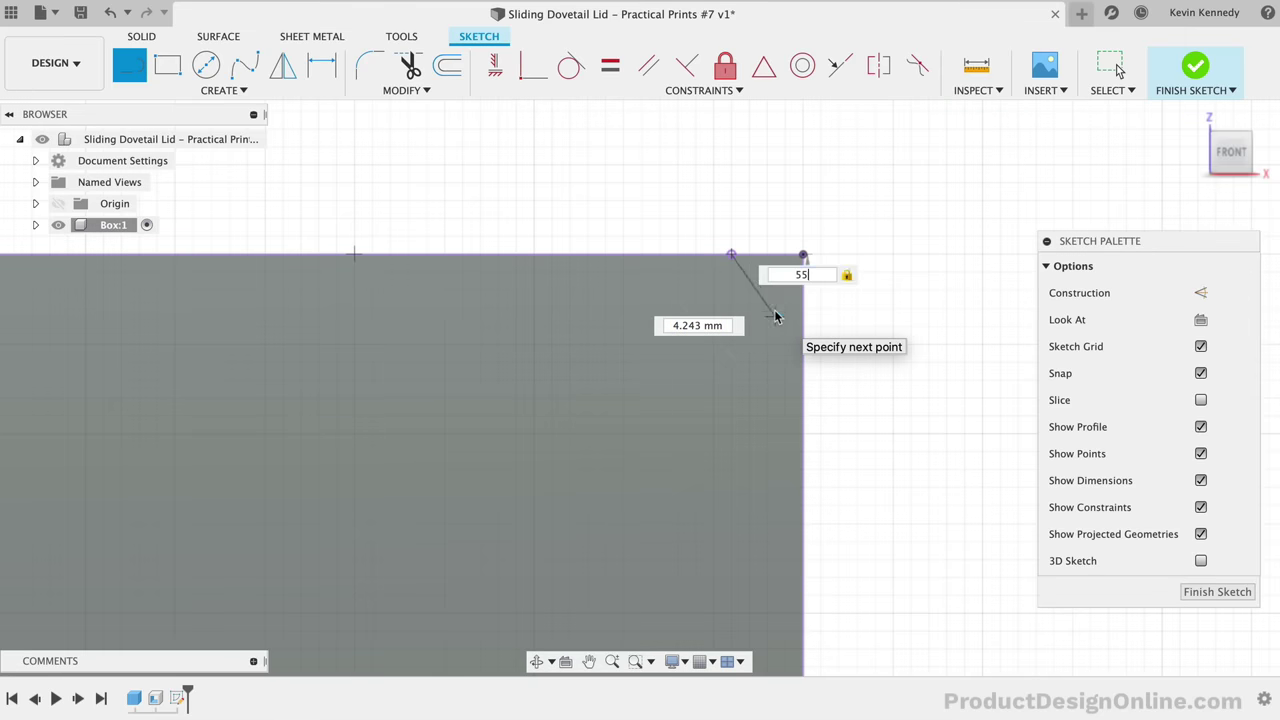
{"action": "key", "text": "Tab"}
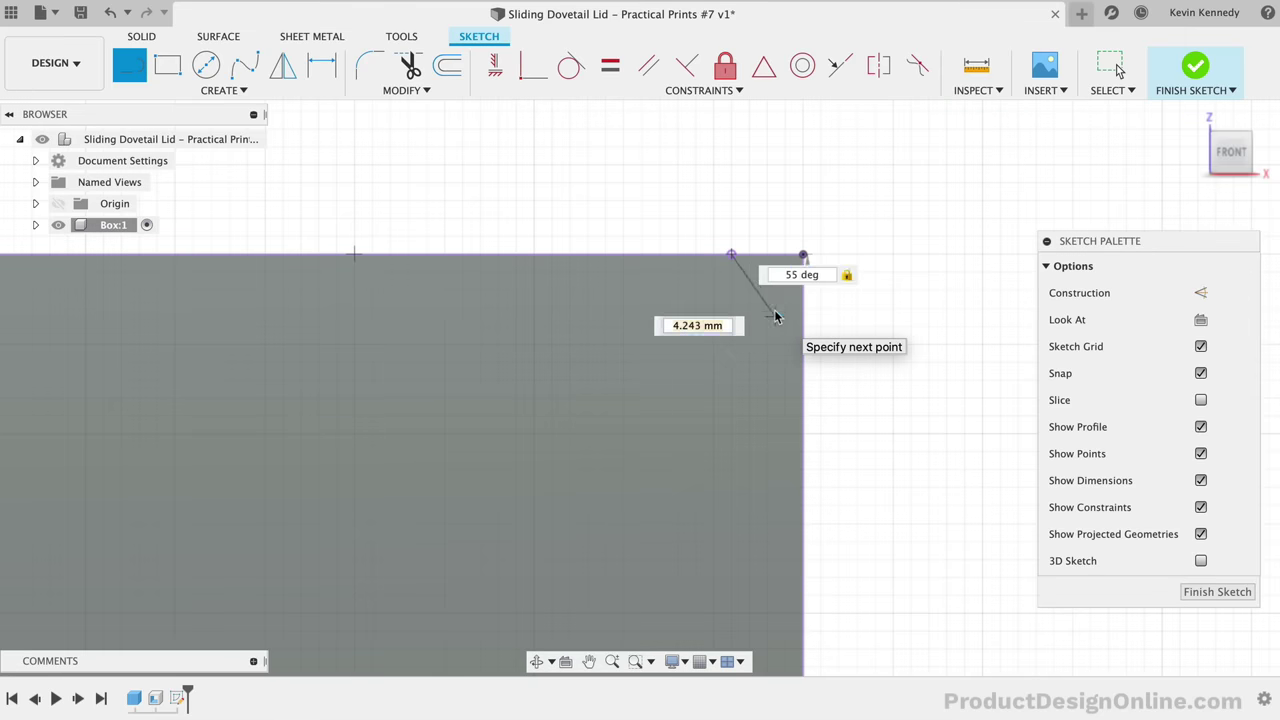
{"action": "type", "text": "4"}
{"action": "key", "text": "Tab"}
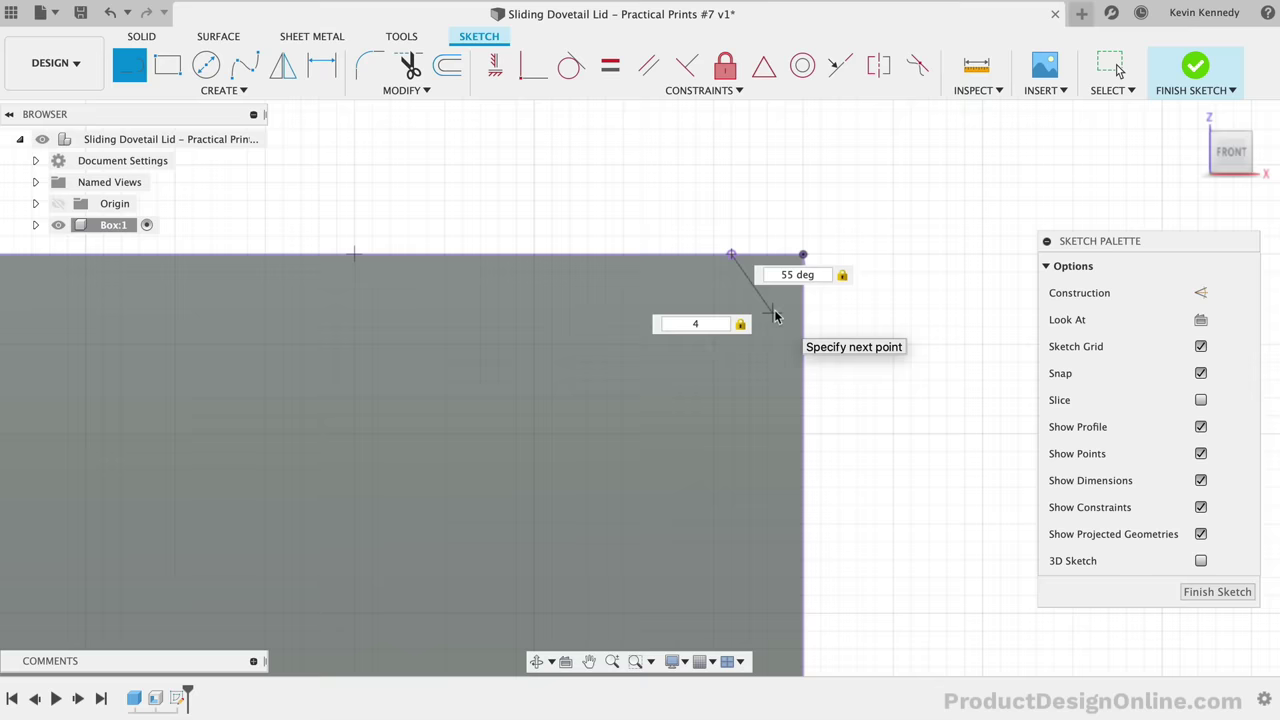
{"action": "left_click", "coordinate": [775, 316]}
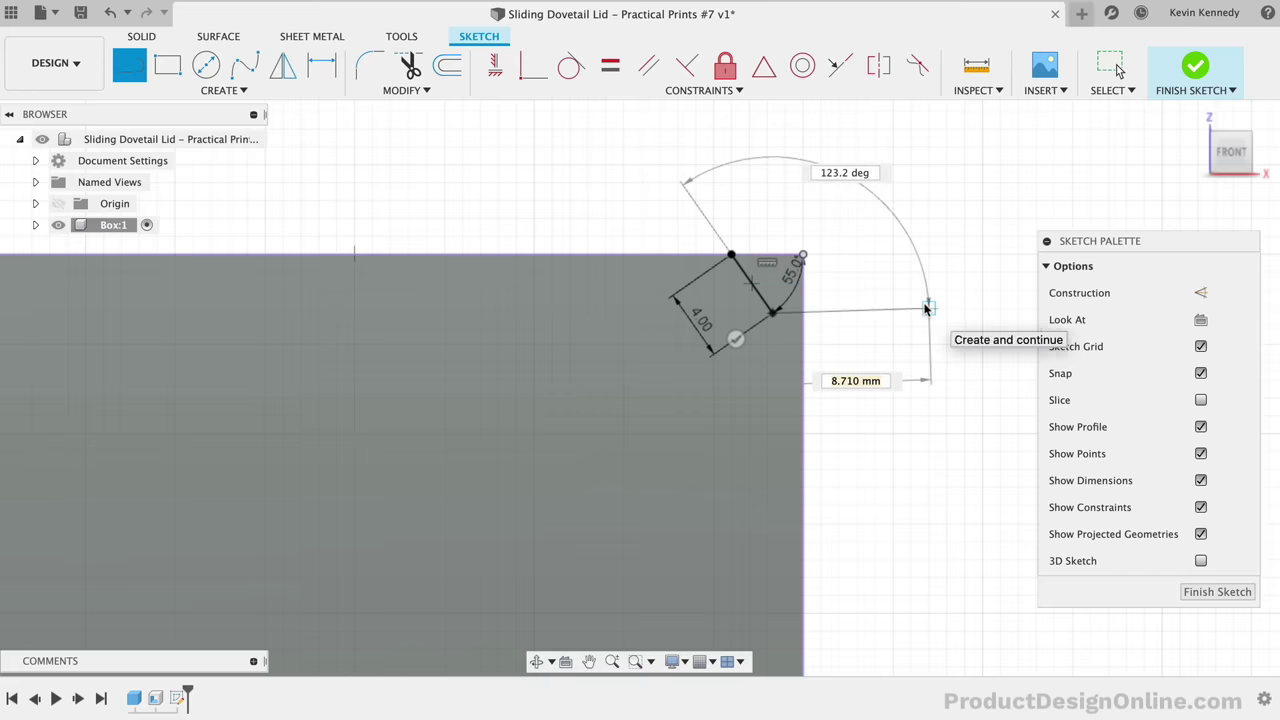
{"action": "key", "text": "Escape"}
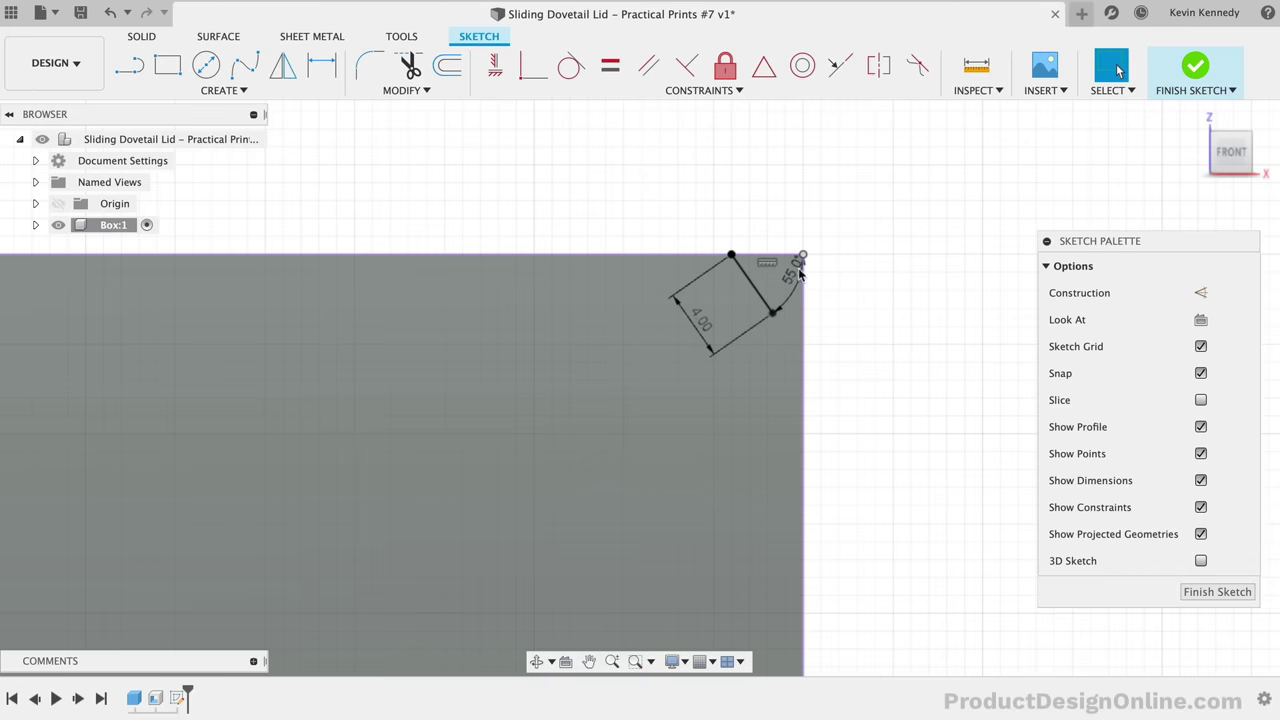
- Show the sketches inside Box:1 and select the sketch profile
{"action": "left_click", "coordinate": [35, 225]}
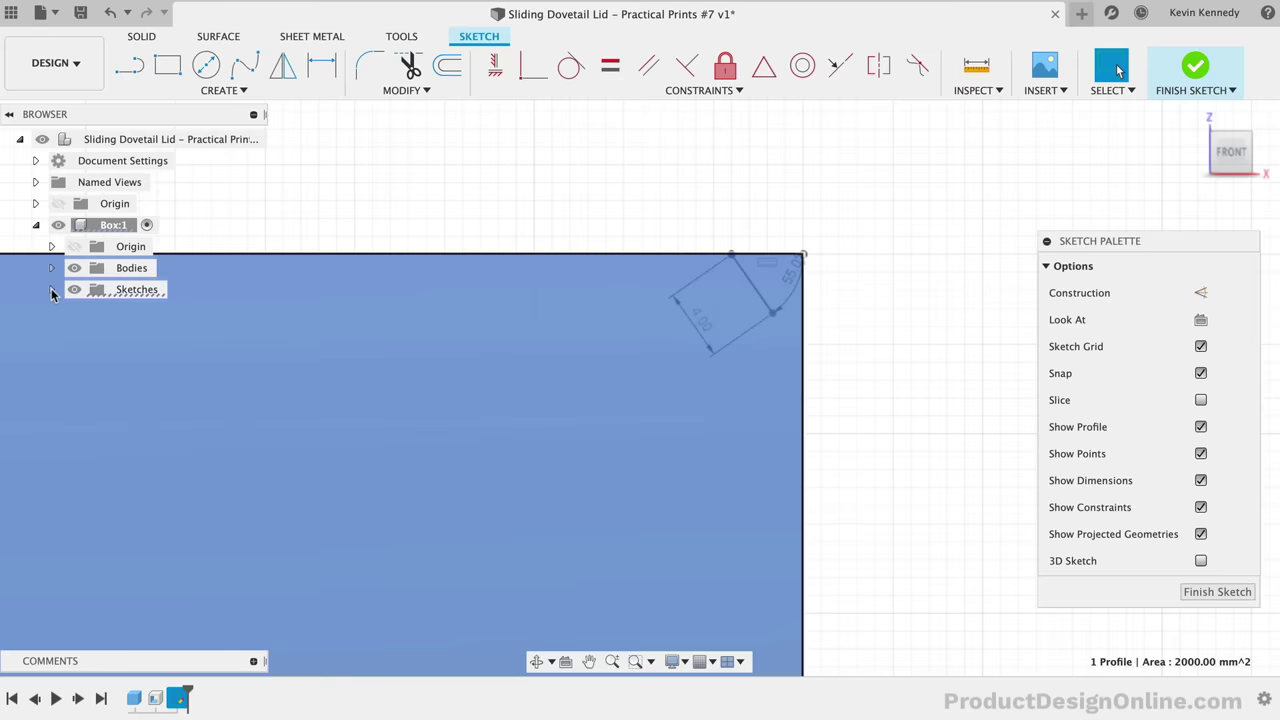
{"action": "left_click", "coordinate": [51, 290]}
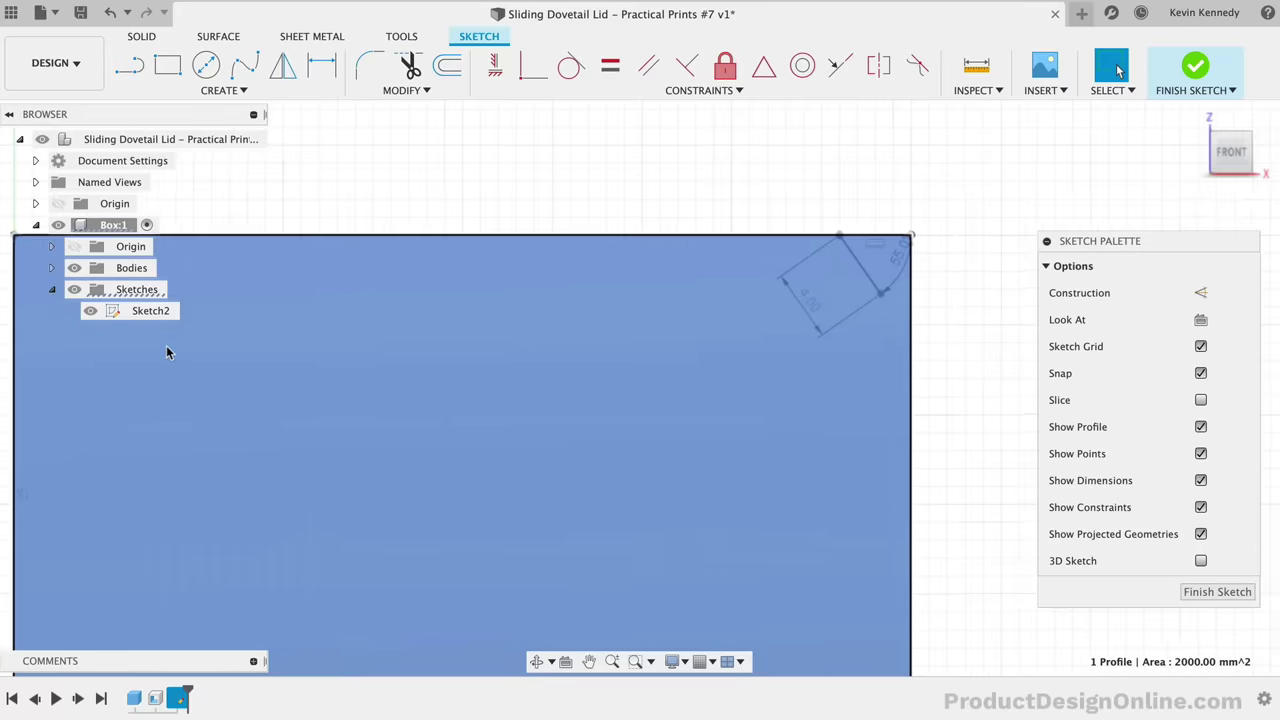
{"action": "left_click", "coordinate": [470, 265]}
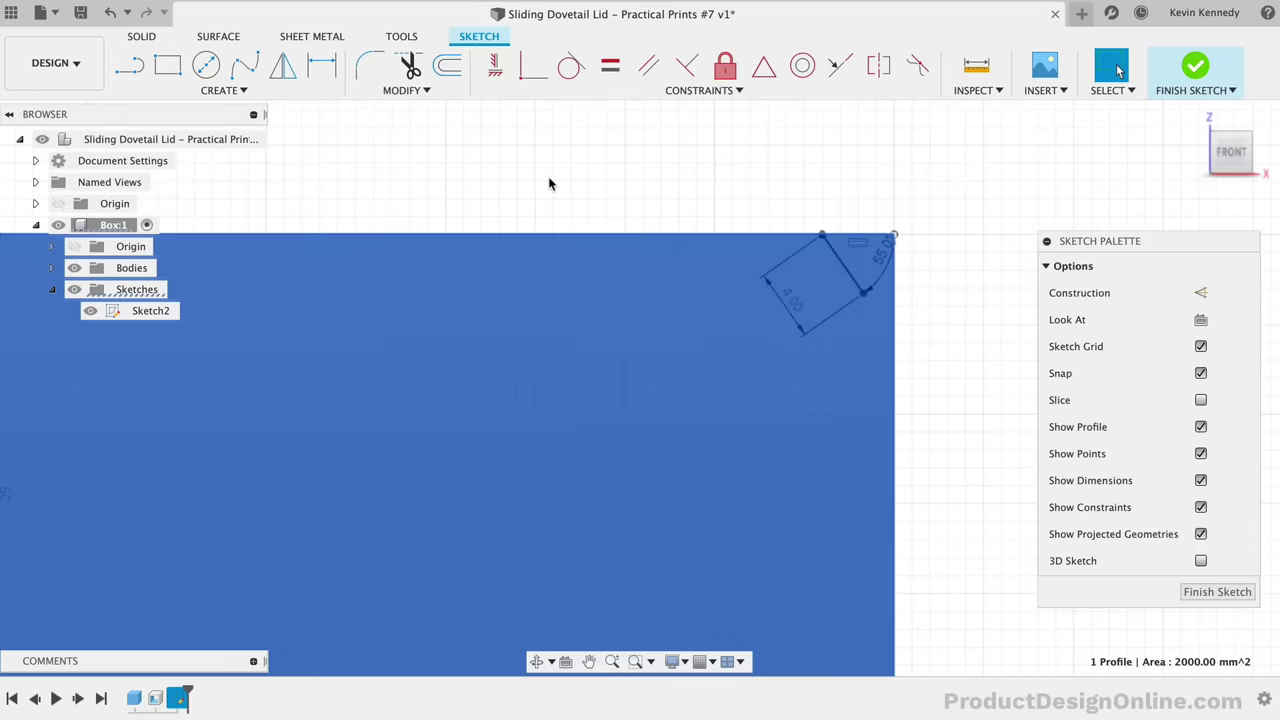
- Make the loose sketch point coincident with the box corner
{"action": "left_click", "coordinate": [964, 213]}
{"action": "left_click_drag", "start_coordinate": [895, 241], "coordinate": [946, 234]}
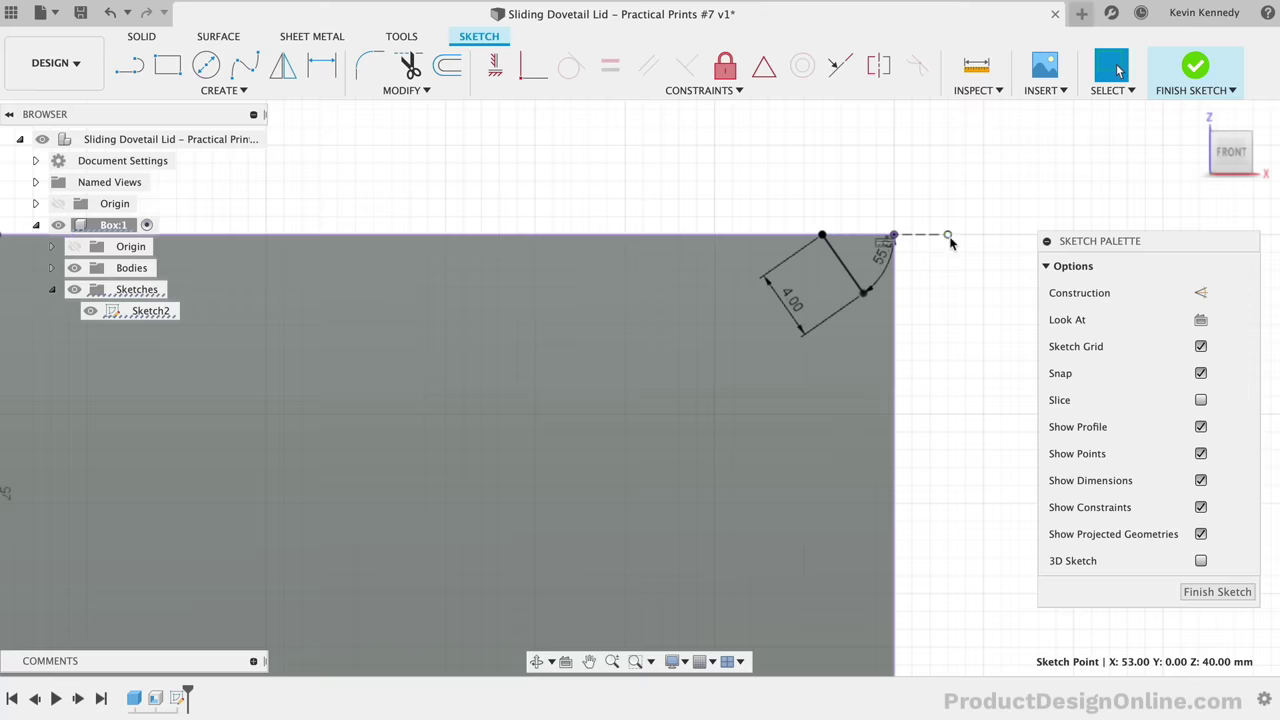
{"action": "left_click", "coordinate": [895, 241], "text": "shift"}
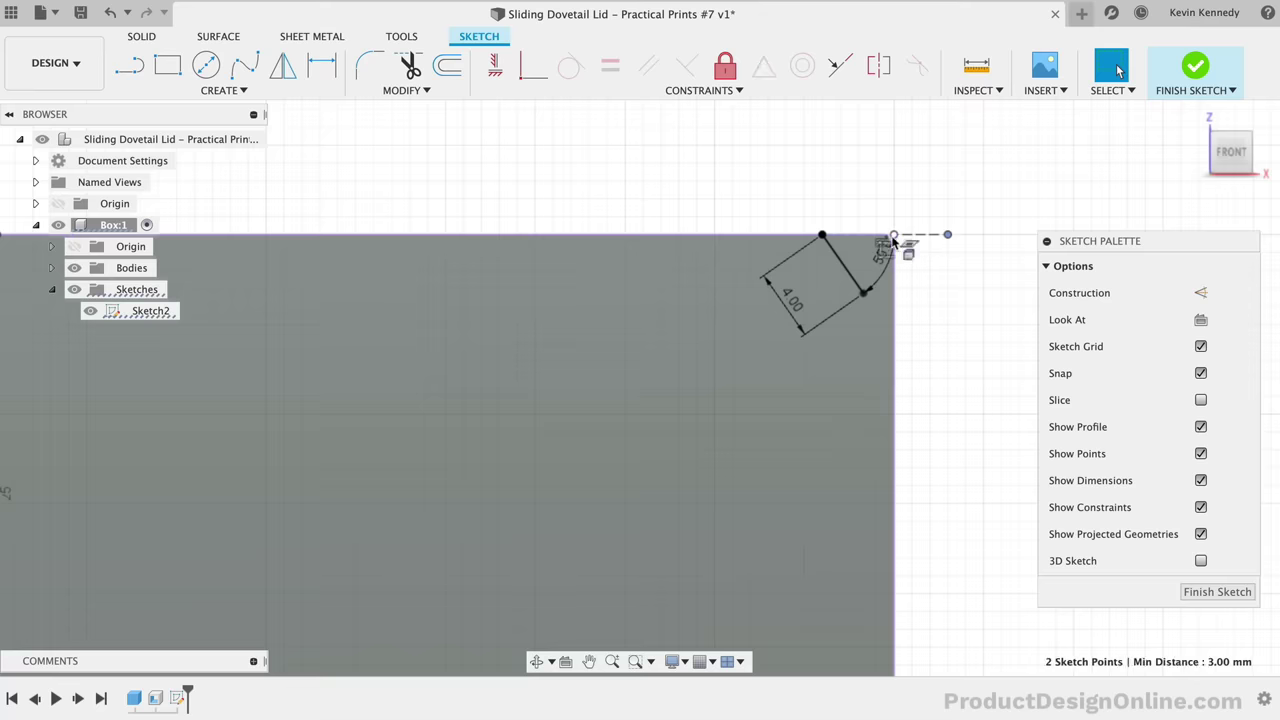
{"action": "left_click", "coordinate": [521, 76]}
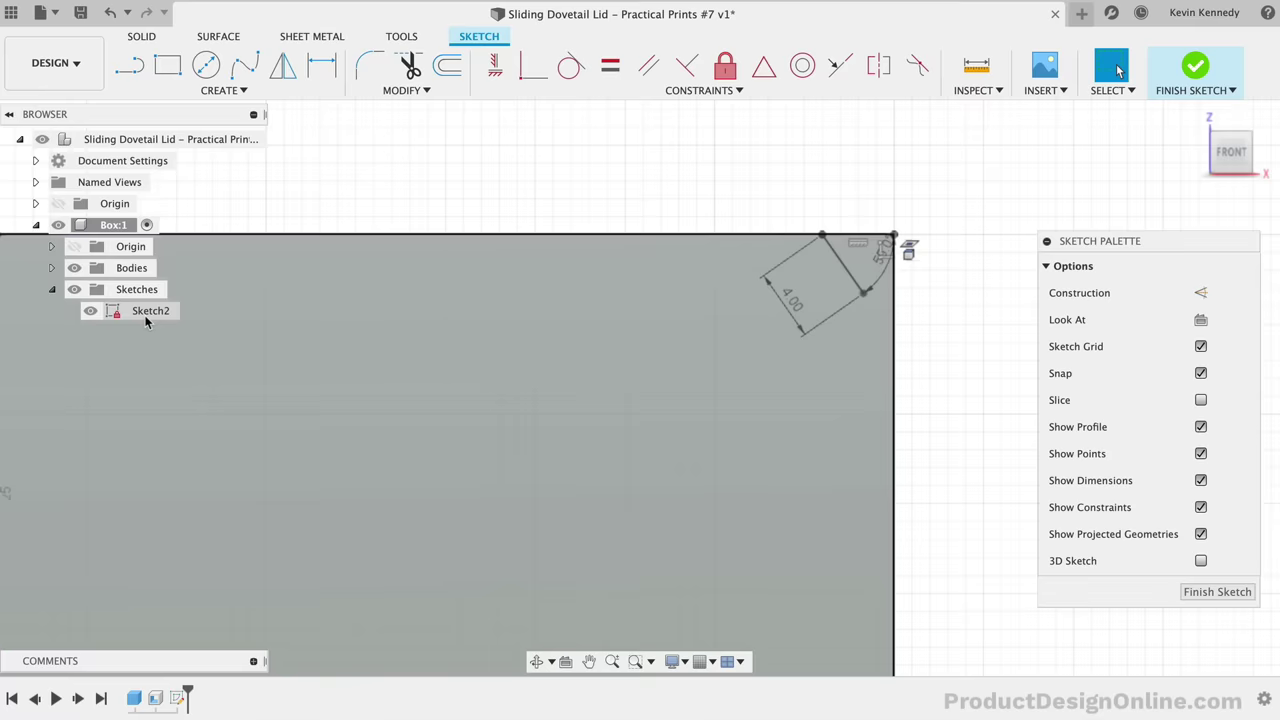
- Rename Sketch2 to 'Opening Cutout'
{"action": "double_click", "coordinate": [148, 311]}
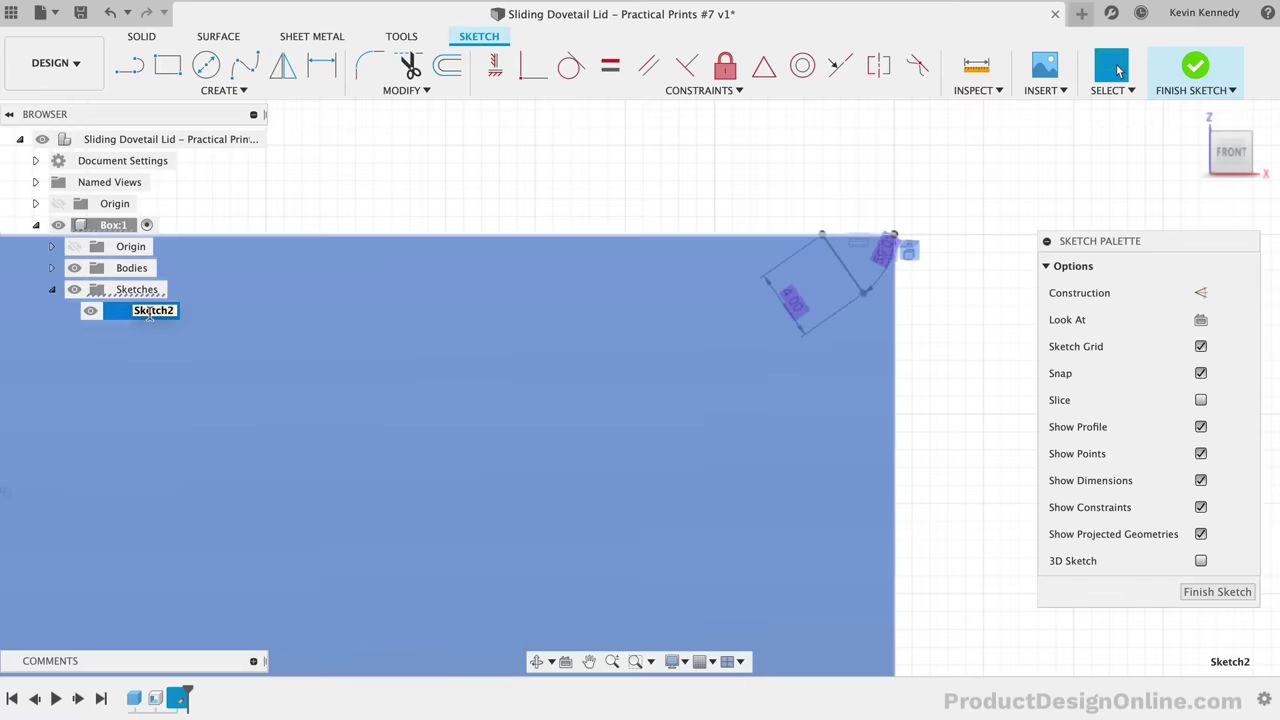
{"action": "type", "text": "Opening Cutout"}
{"action": "key", "text": "Return"}
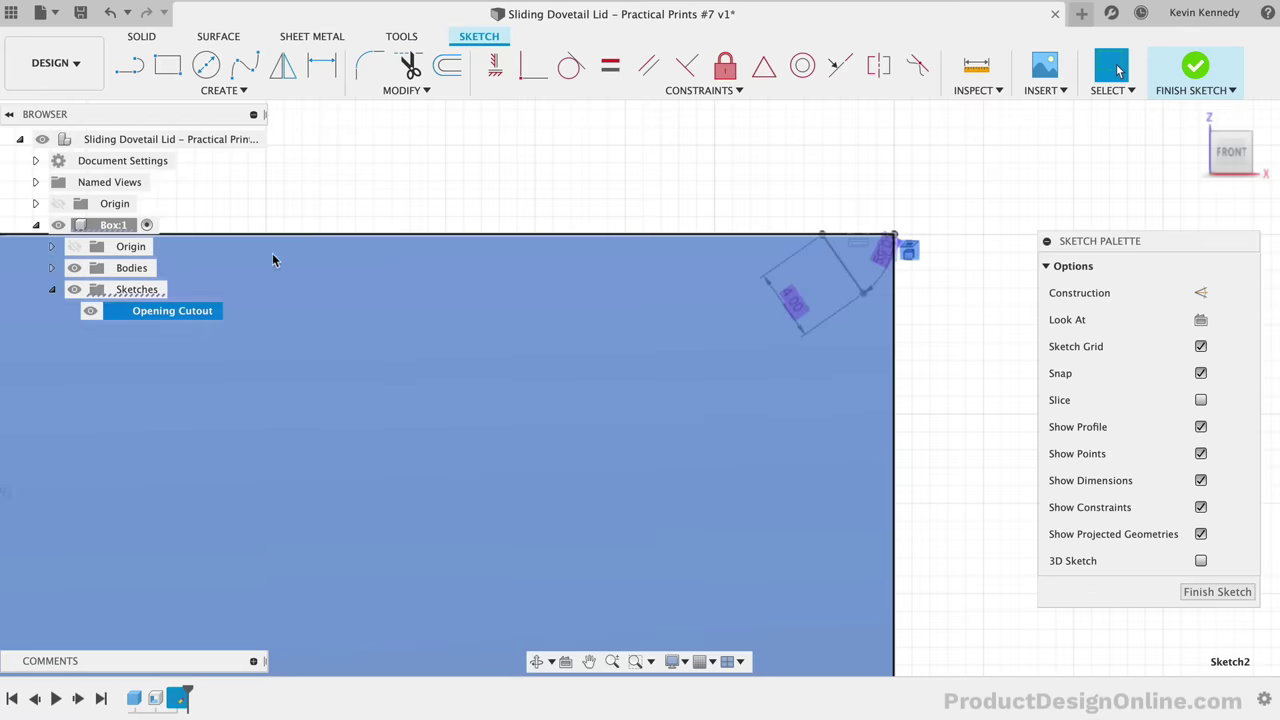
{"action": "scroll", "coordinate": [523, 223], "scroll_direction": "down", "scroll_amount": 3}
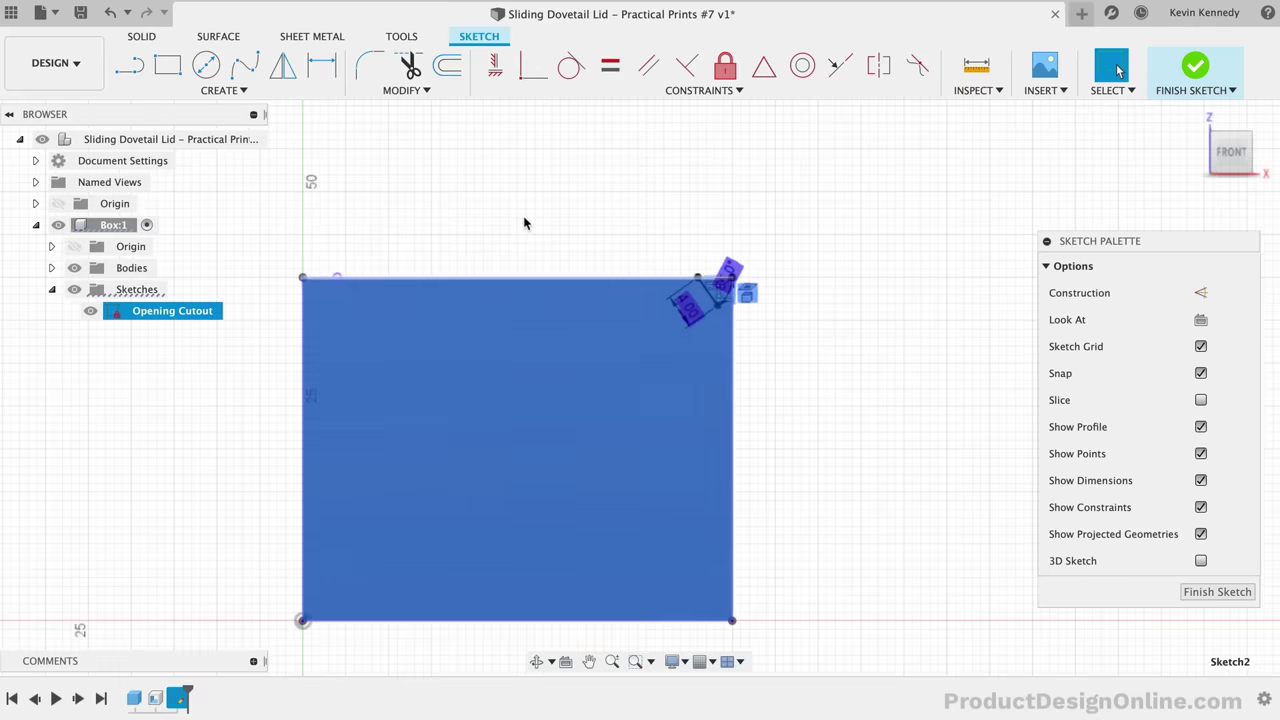
{"action": "left_click", "coordinate": [523, 221]}
- Draw a 5 mm vertical line down from the top edge's midpoint
{"action": "left_click", "coordinate": [133, 72]}
{"action": "scroll", "coordinate": [418, 337], "scroll_direction": "up", "scroll_amount": 3}
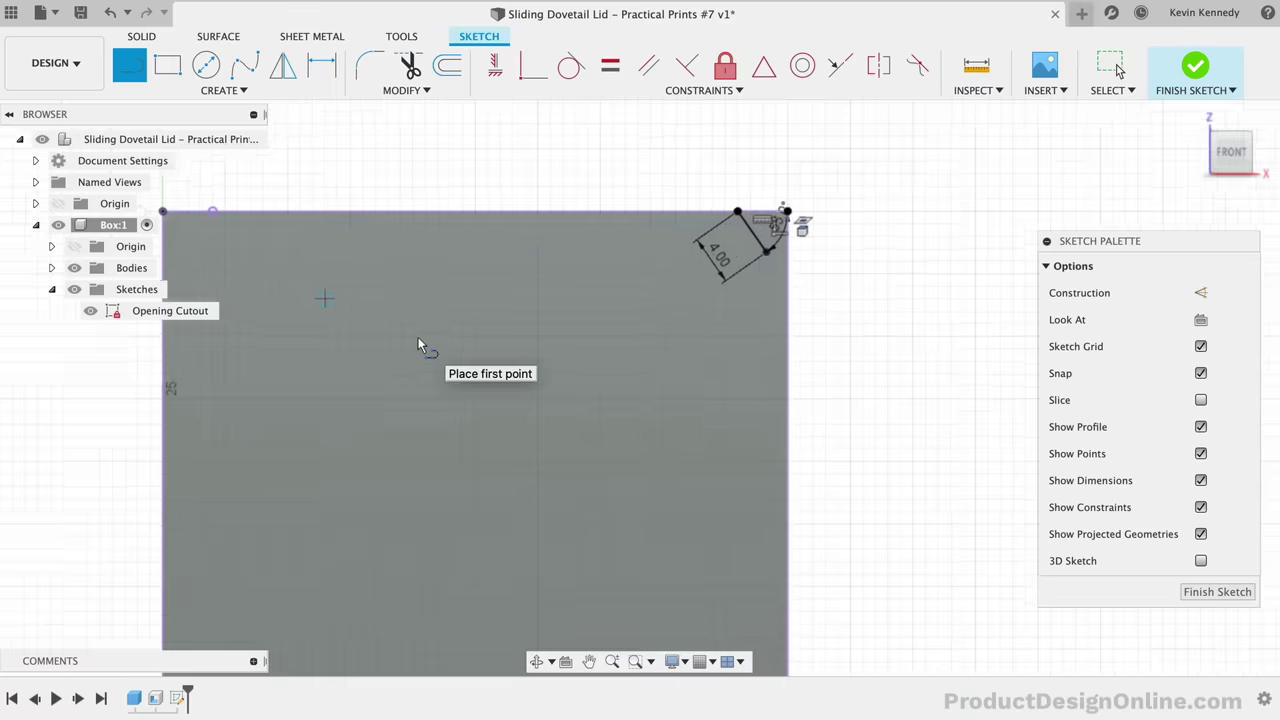
{"action": "left_click", "coordinate": [472, 207]}
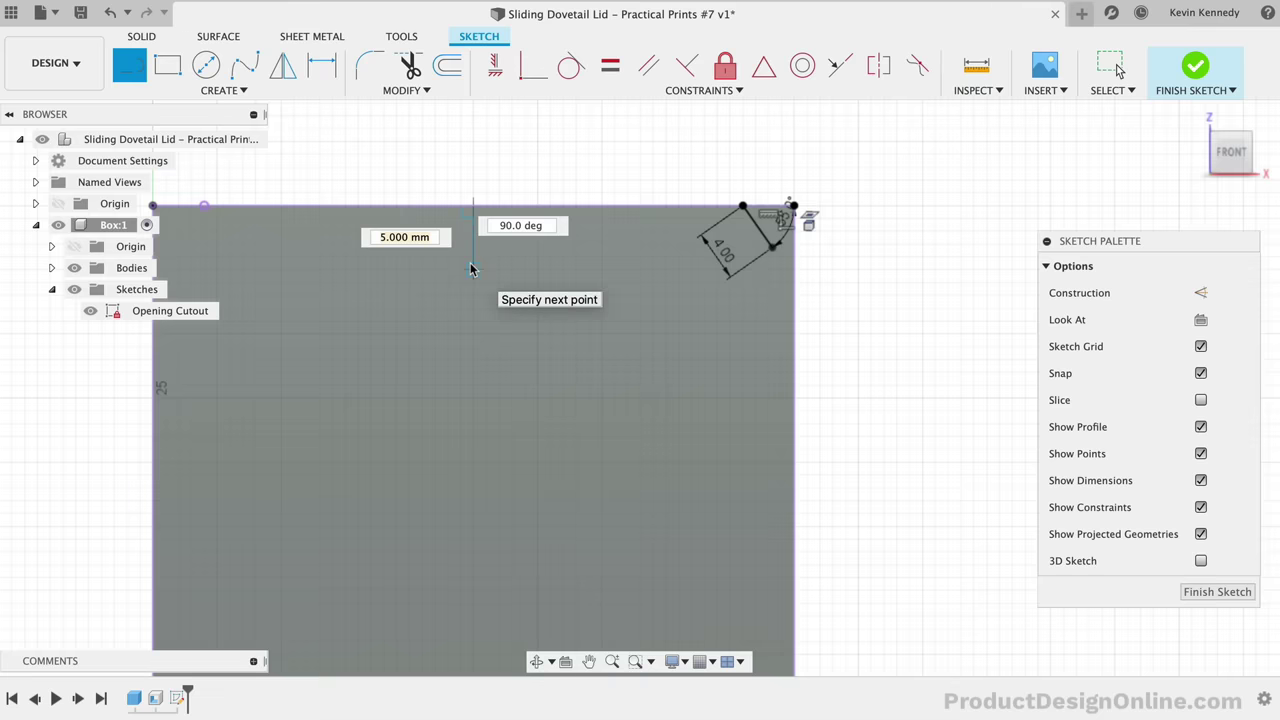
{"action": "left_click", "coordinate": [472, 268]}
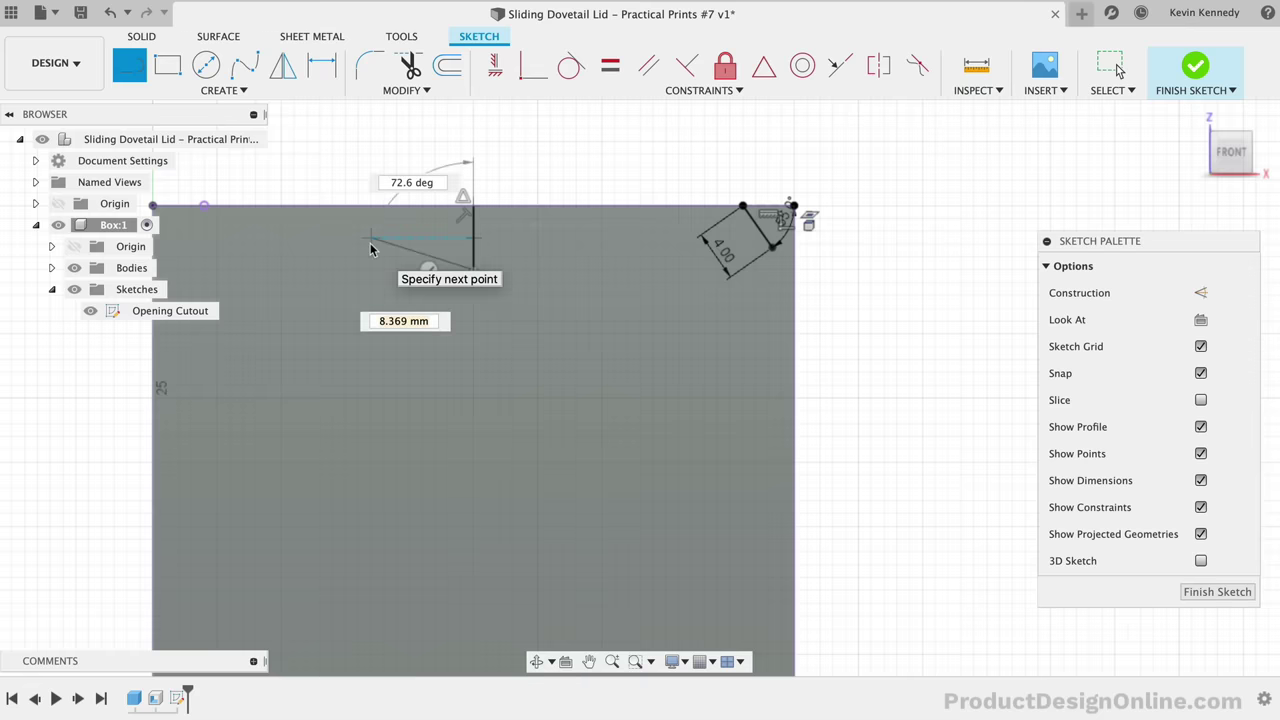
{"action": "key", "text": "Escape"}
- Align the vertical line's lower end horizontally with the dovetail's lower corner
{"action": "scroll", "coordinate": [371, 246], "scroll_direction": "left", "scroll_amount": 5}
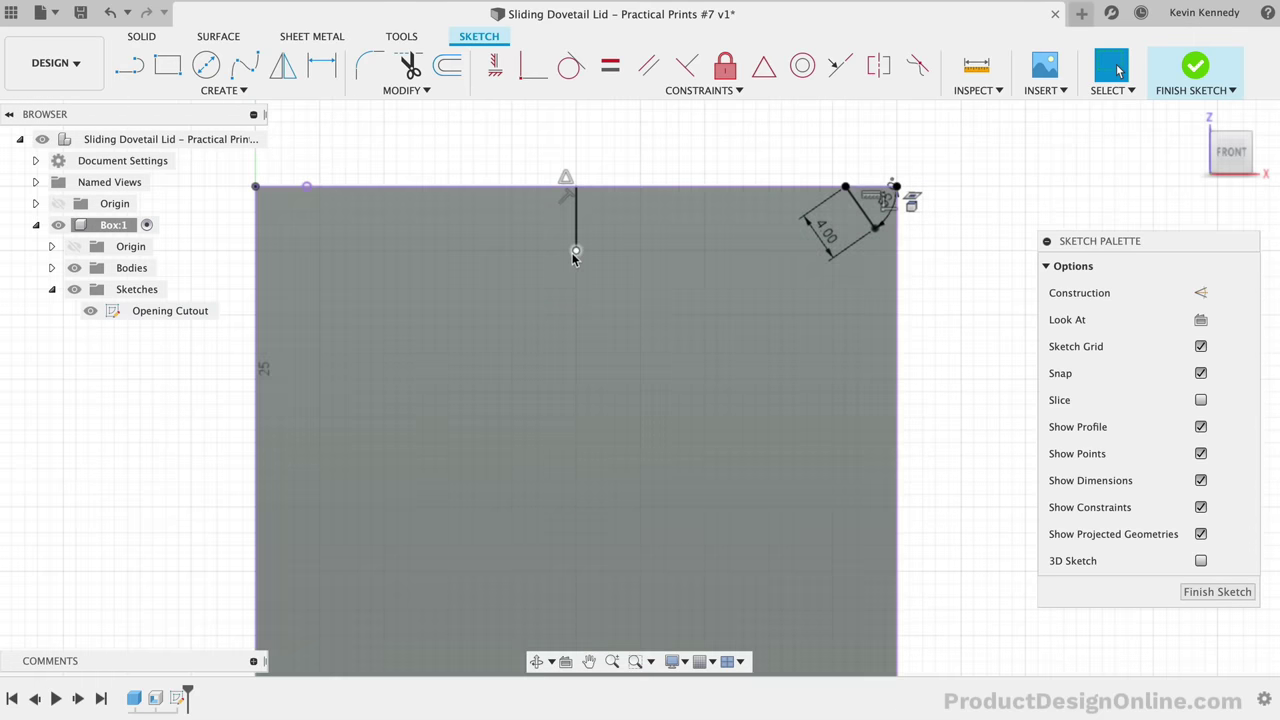
{"action": "left_click", "coordinate": [576, 251]}
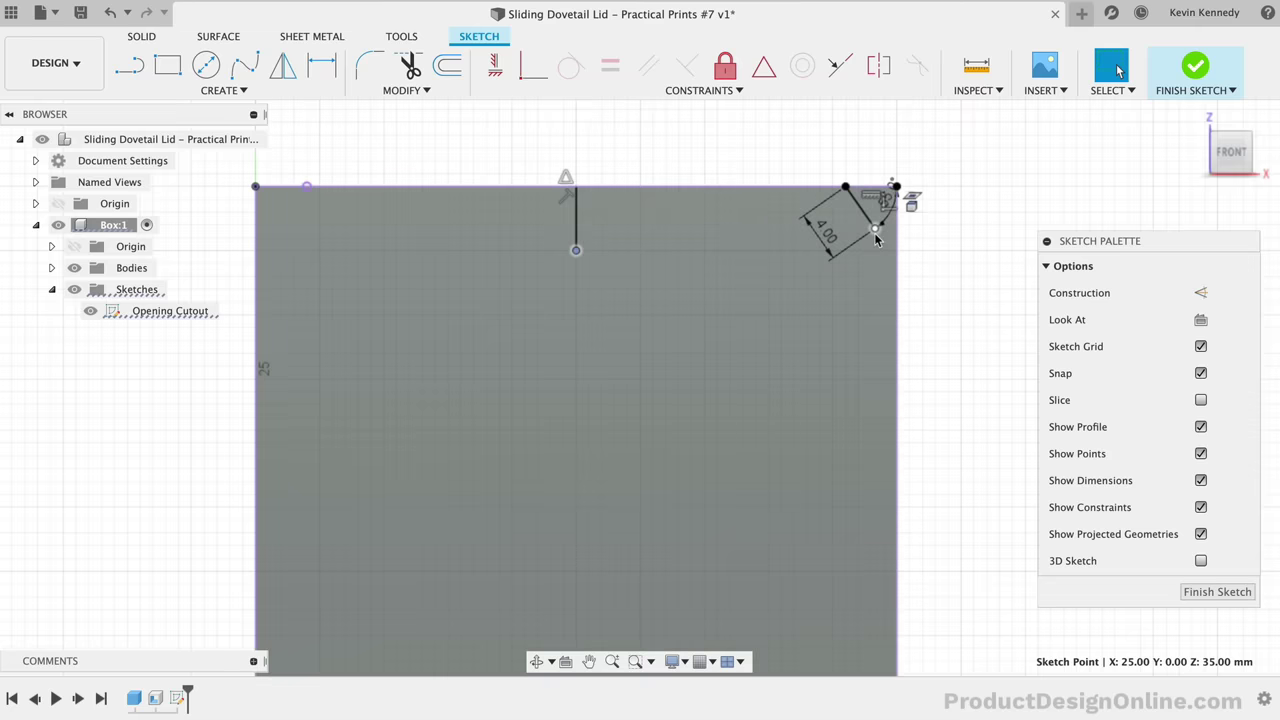
{"action": "left_click", "coordinate": [875, 229], "text": "shift"}
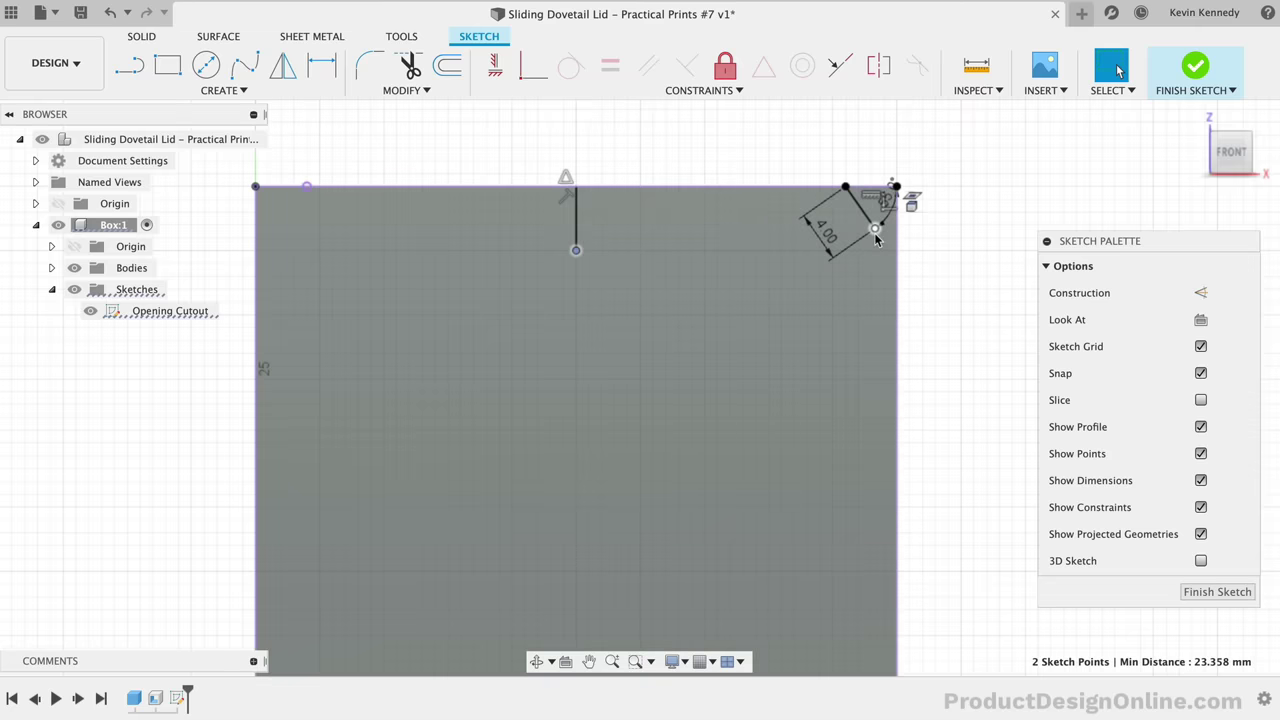
{"action": "left_click", "coordinate": [494, 66]}
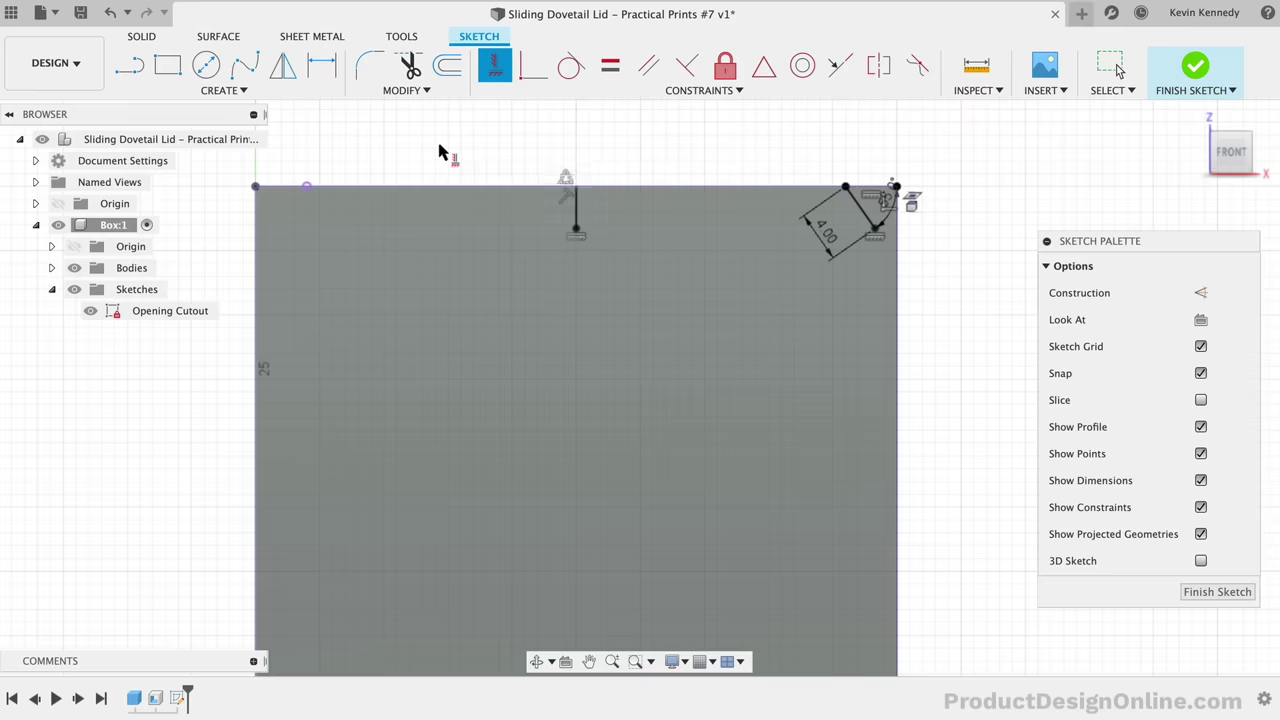
{"action": "key", "text": "Escape"}
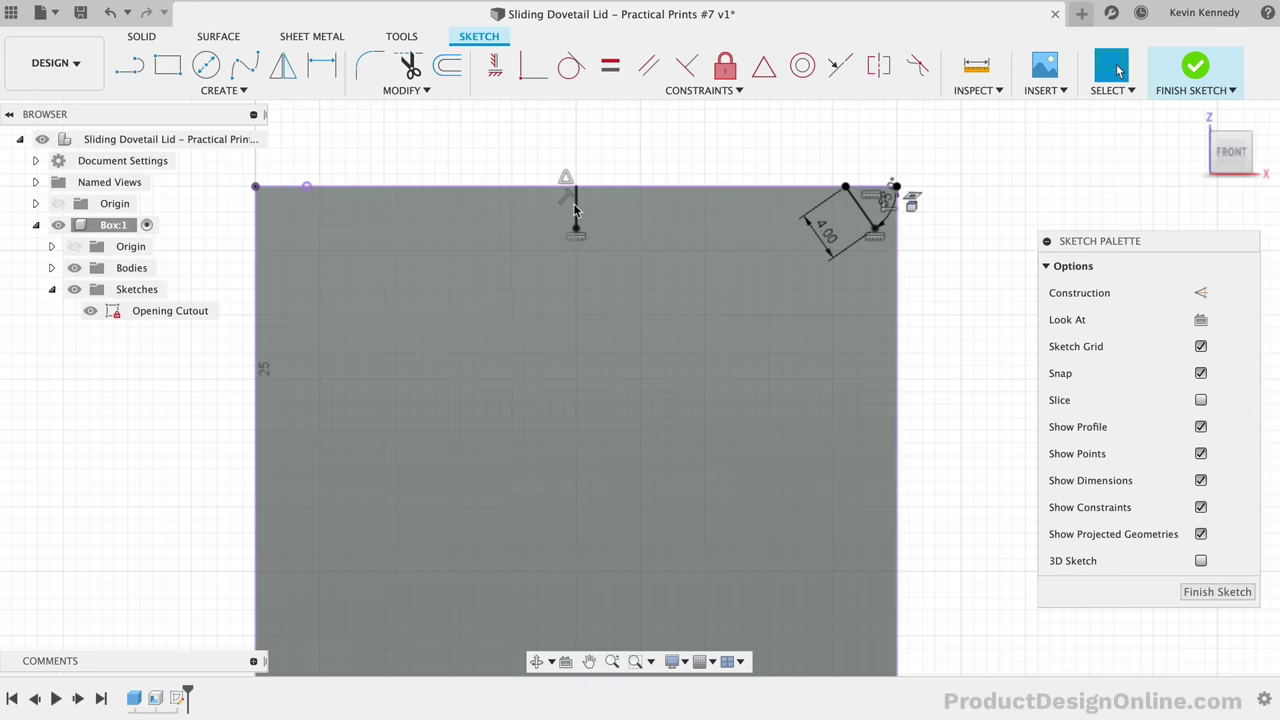
- Turn the vertical centre line into construction geometry
{"action": "left_click", "coordinate": [575, 205]}
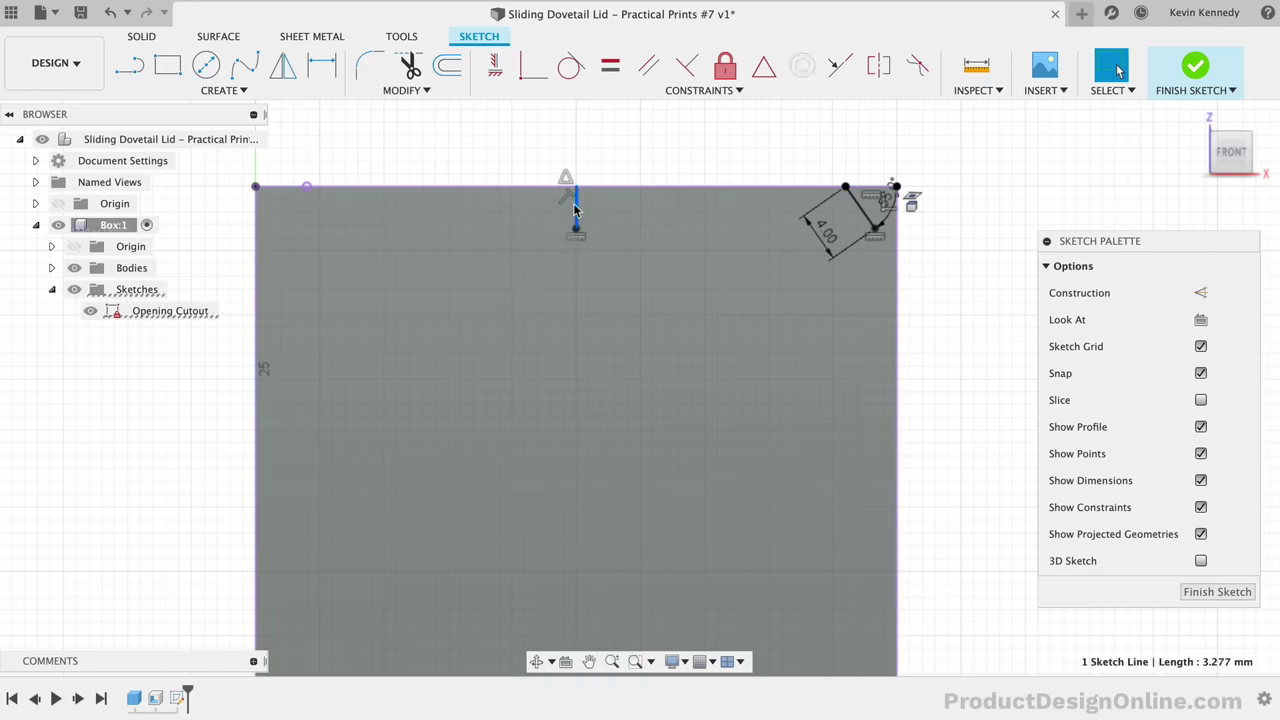
{"action": "left_click", "coordinate": [1201, 293]}
{"action": "key", "text": "Escape"}
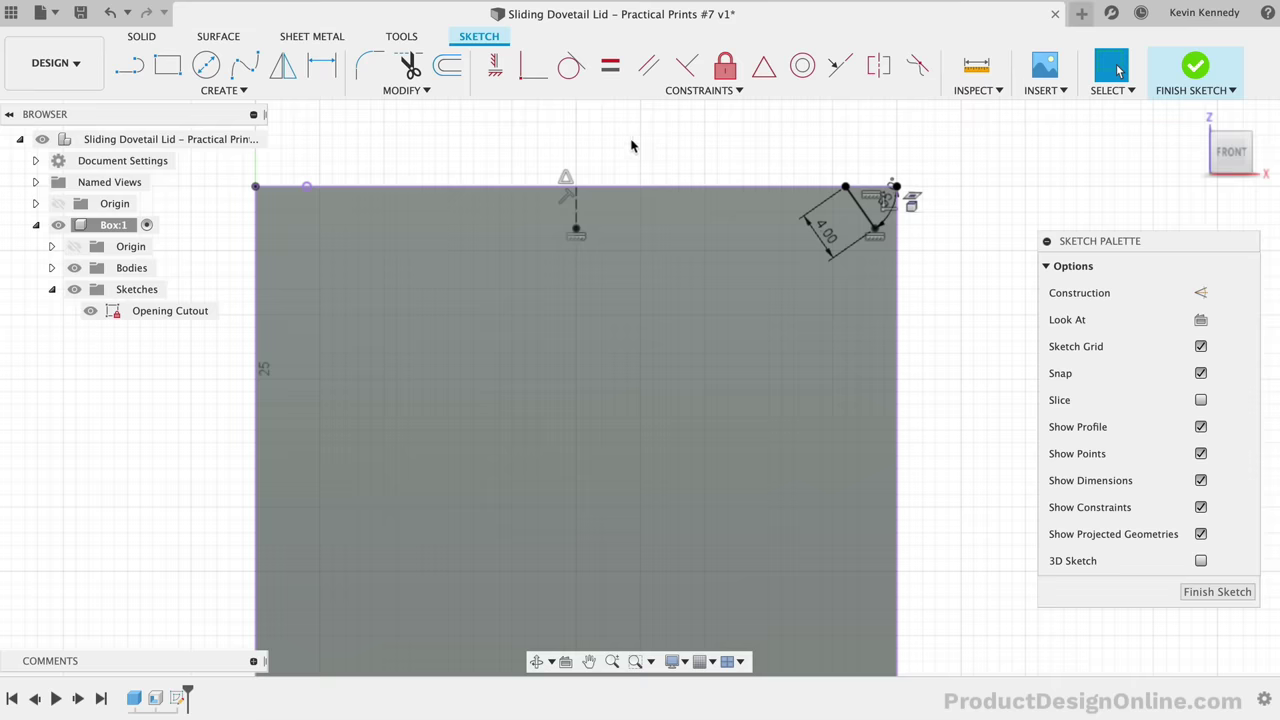
- Draw a horizontal line from the centre line's end to the dovetail's lower corner
{"action": "left_click", "coordinate": [130, 67]}
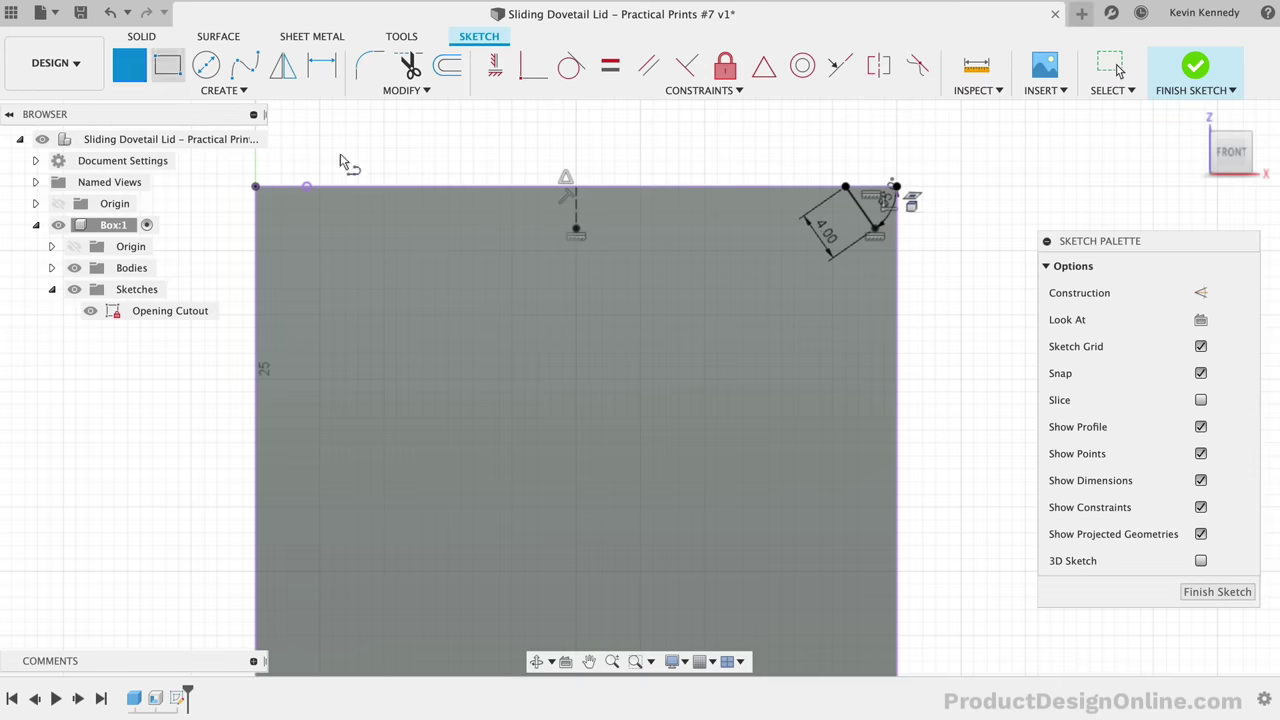
{"action": "left_click", "coordinate": [575, 231]}
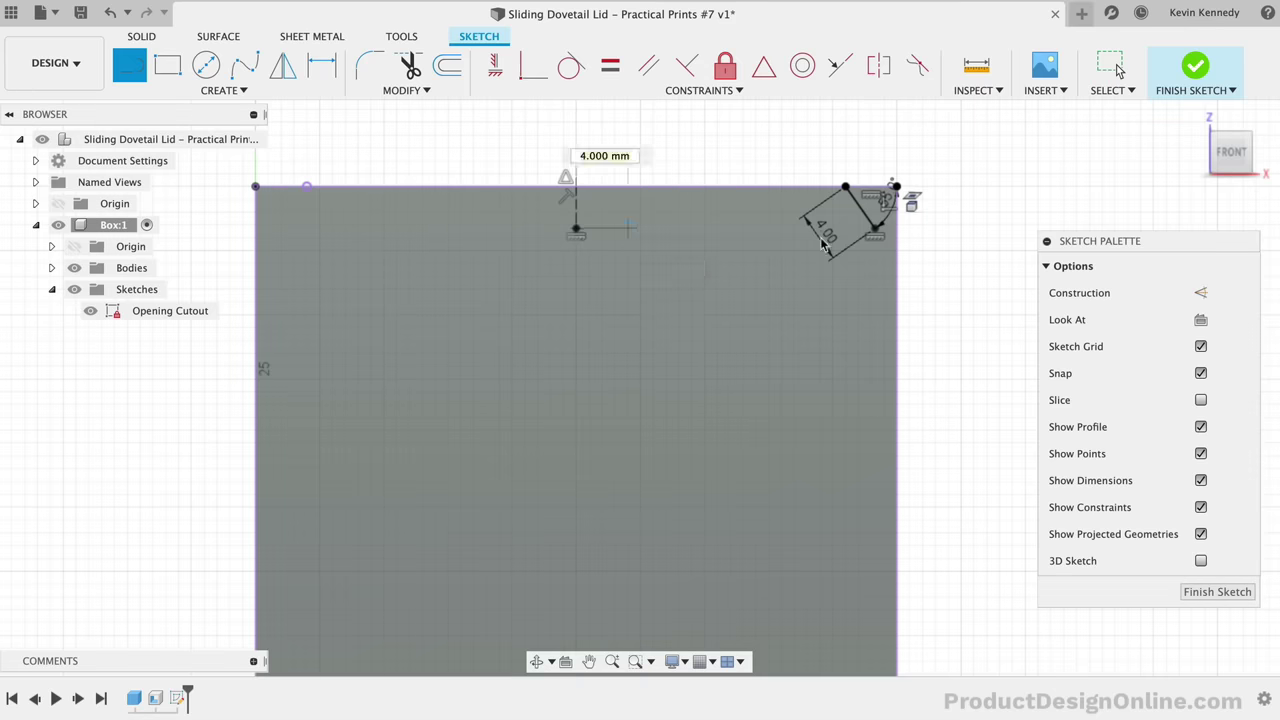
{"action": "left_click", "coordinate": [875, 229]}
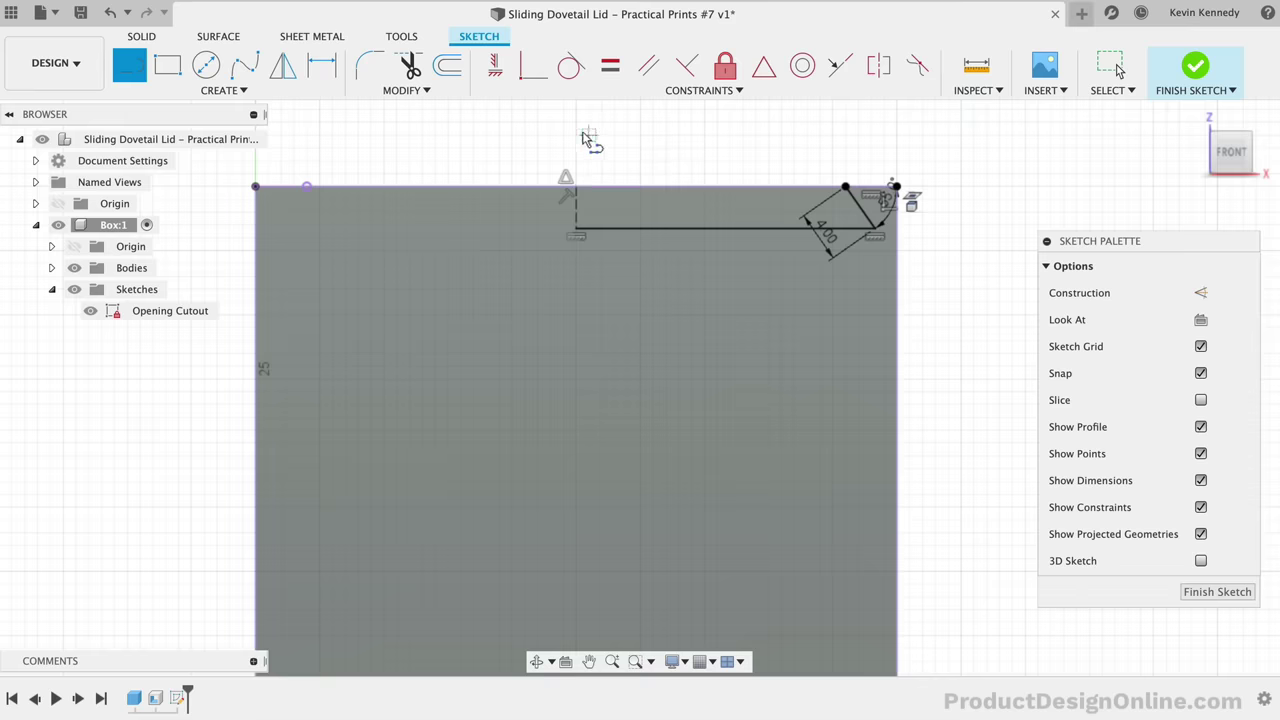
{"action": "key", "text": "Escape"}
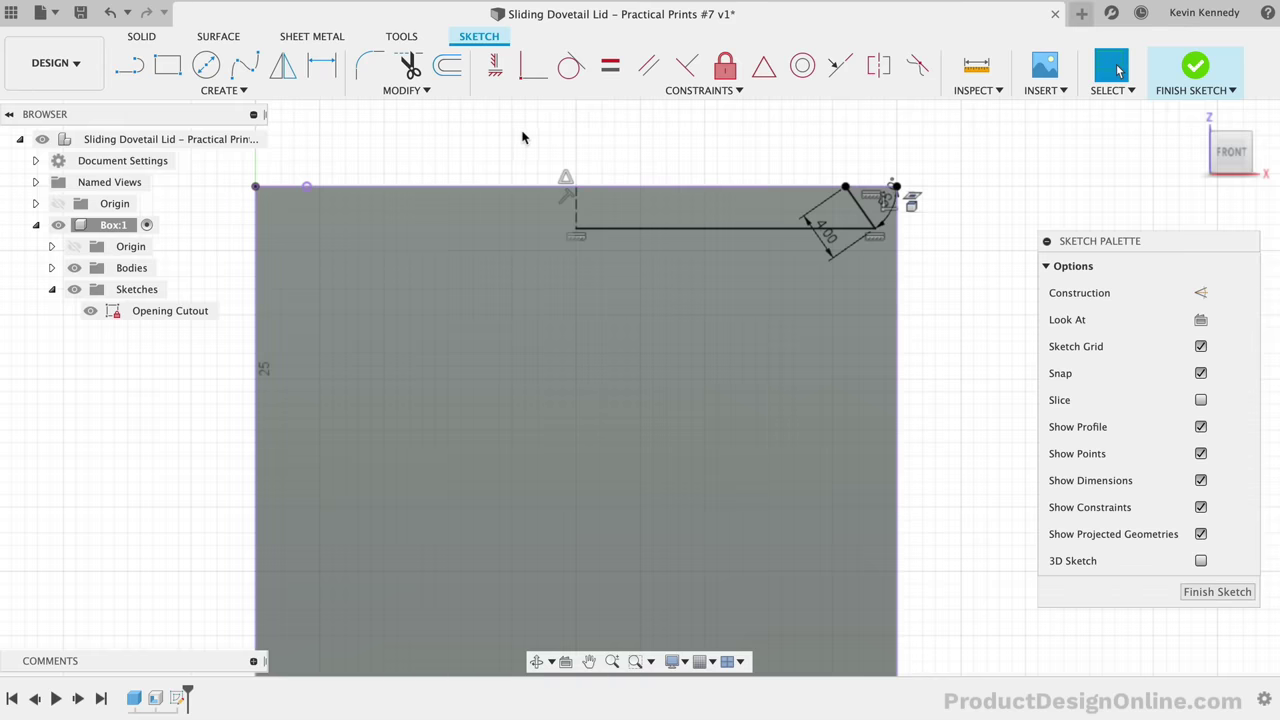
- Mirror the horizontal and angled lines across the vertical construction line
{"action": "left_click", "coordinate": [283, 66]}
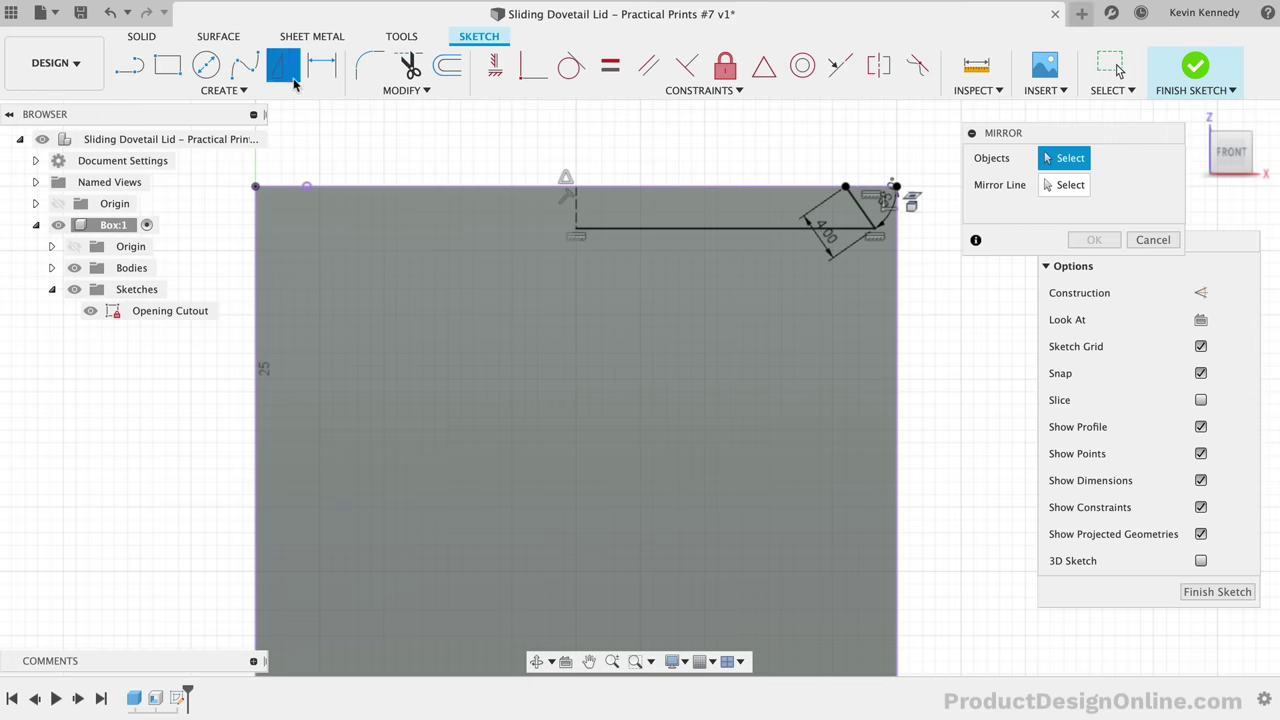
{"action": "left_click", "coordinate": [680, 228]}
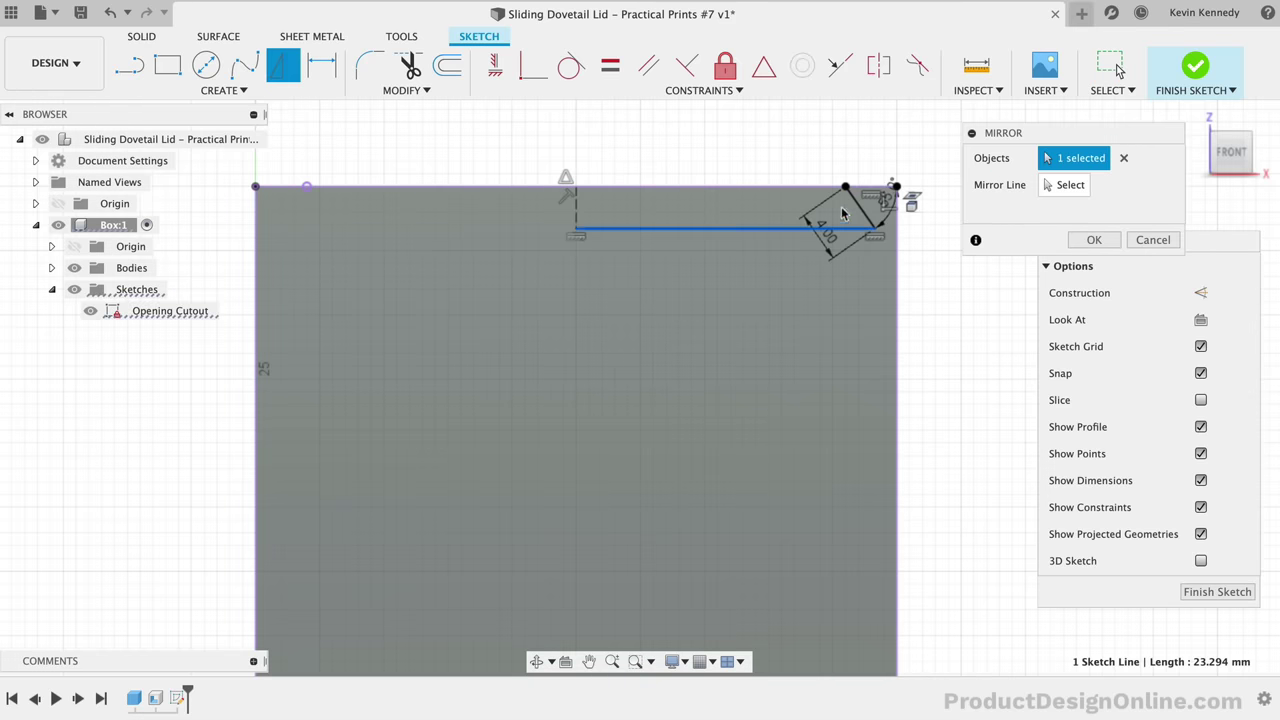
{"action": "left_click", "coordinate": [845, 210]}
{"action": "left_click", "coordinate": [1050, 186]}
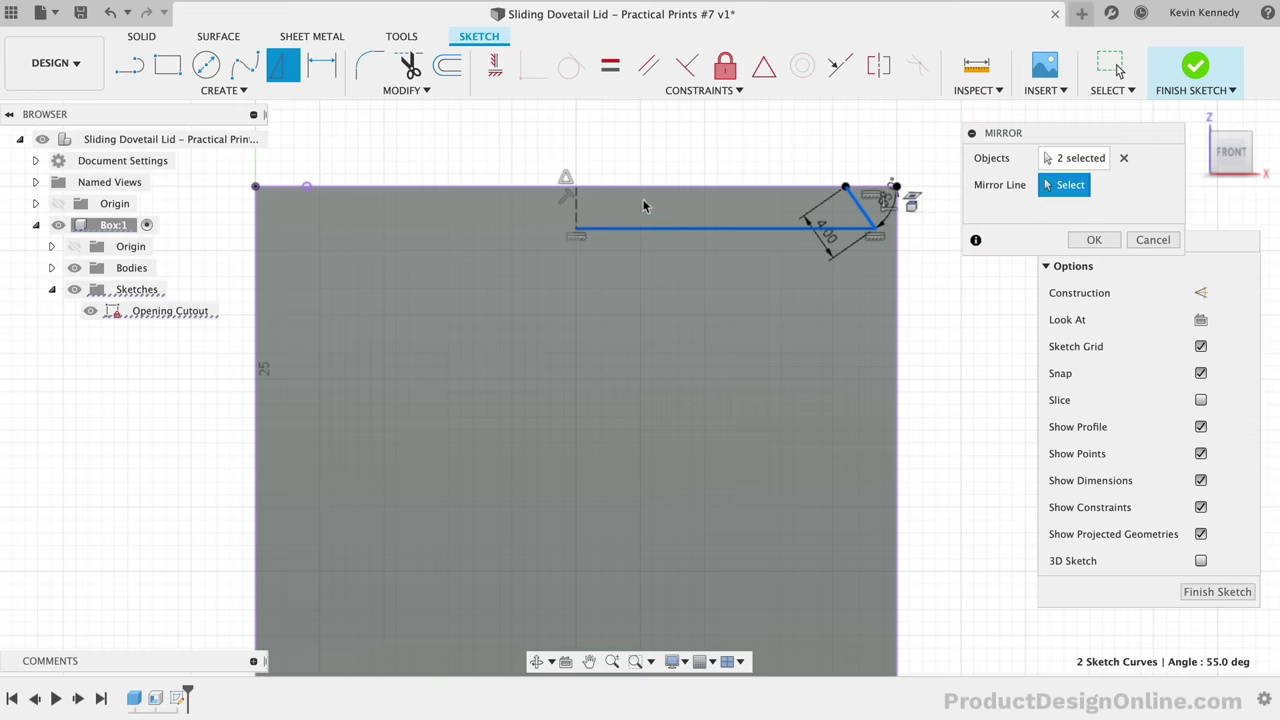
{"action": "left_click", "coordinate": [575, 214]}
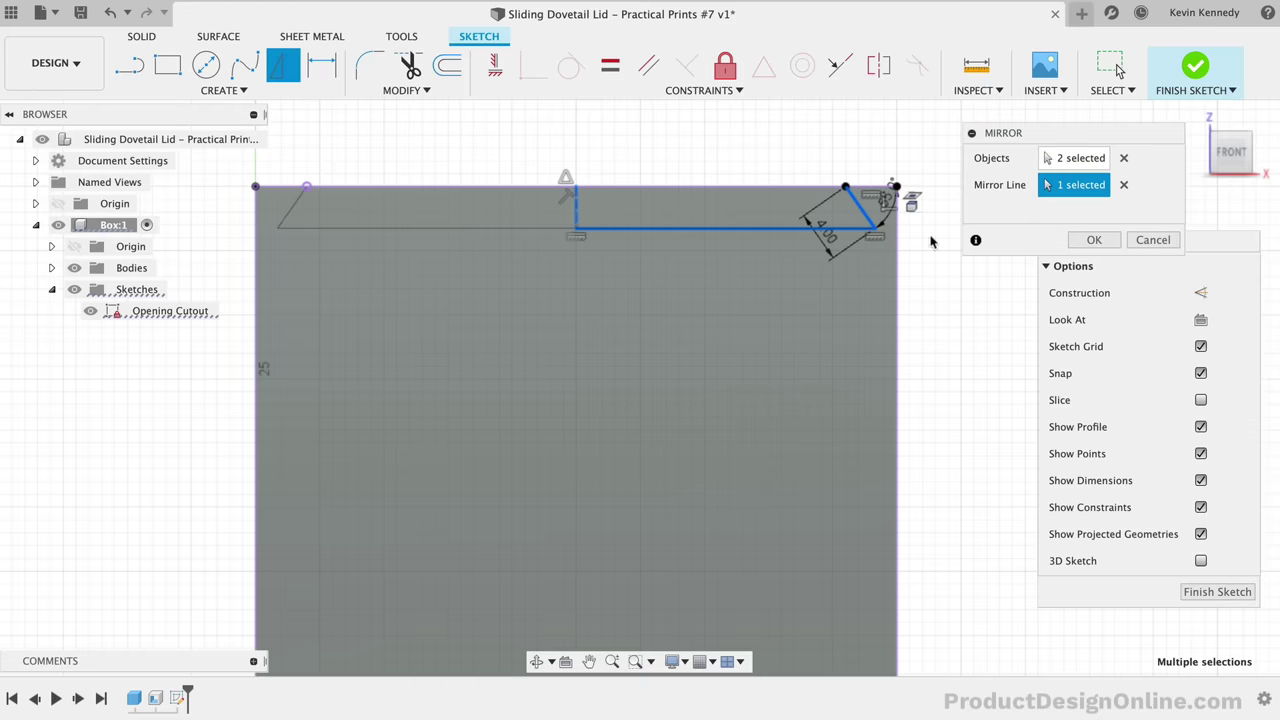
{"action": "left_click", "coordinate": [1090, 241]}
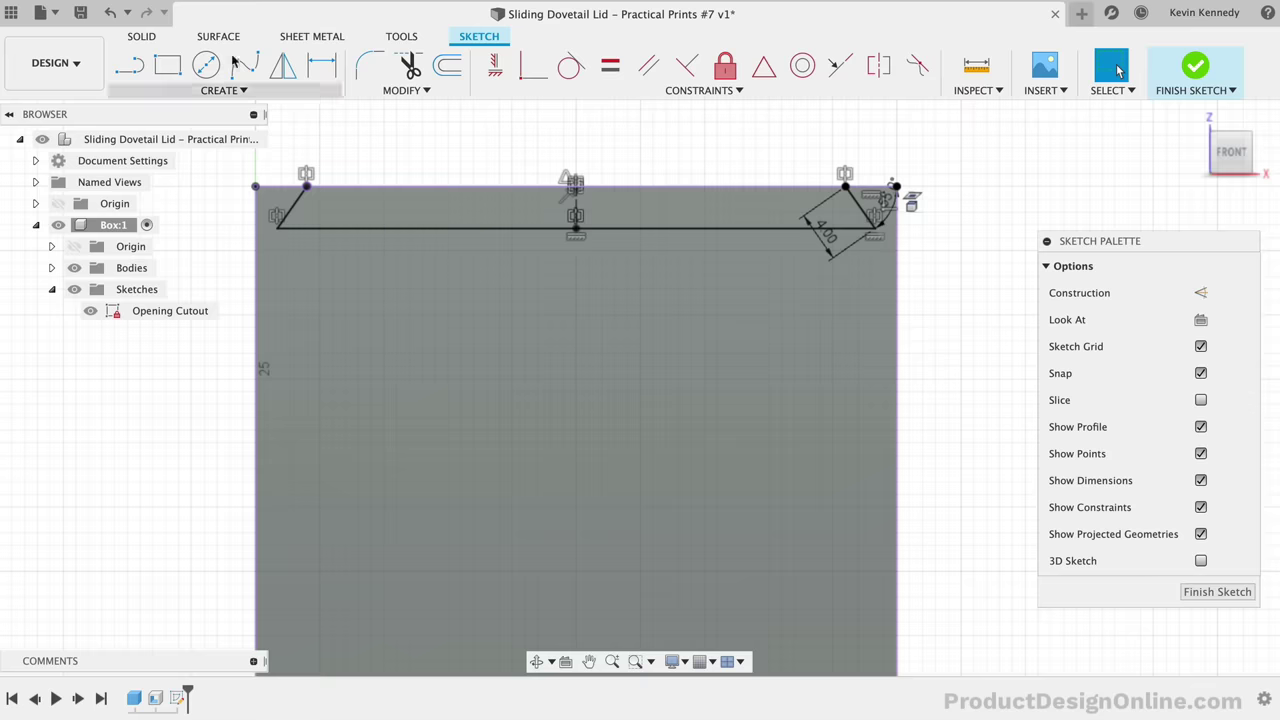
{"action": "left_click", "coordinate": [143, 37]}
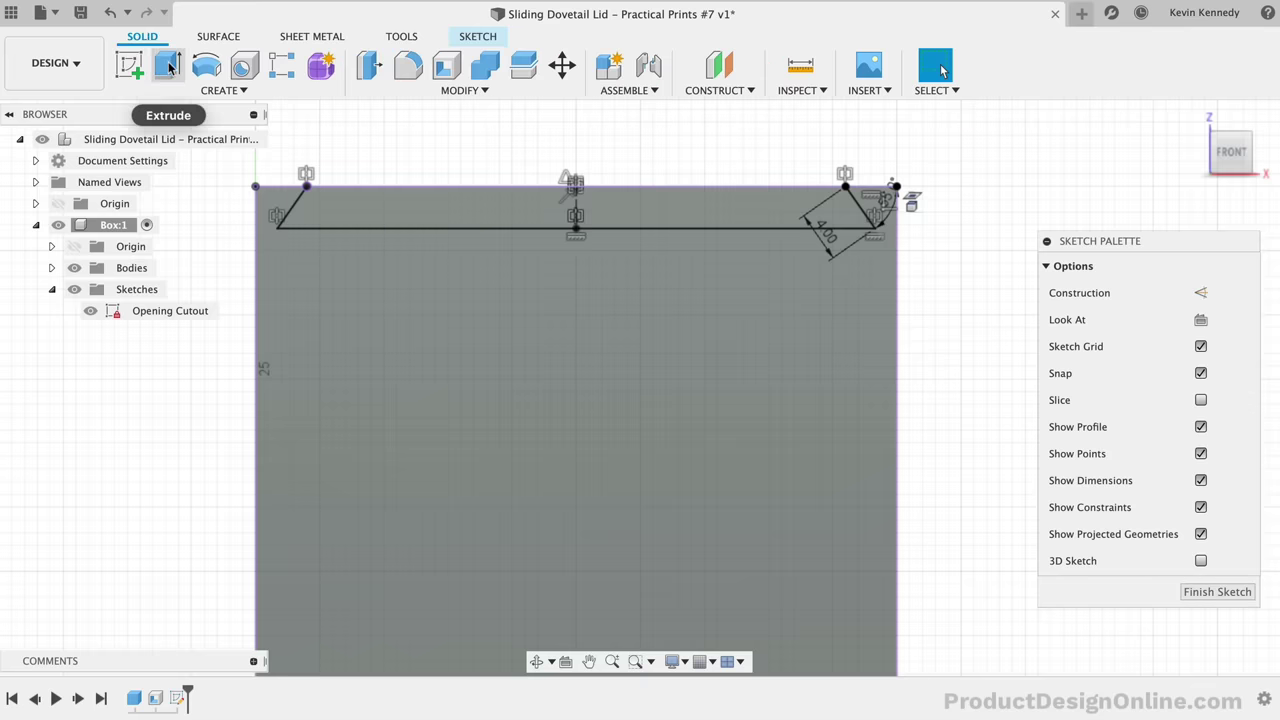
- Extrude-cut the trapezoid profile To Object, up to the far inner wall face
{"action": "left_click", "coordinate": [168, 66]}
{"action": "left_click", "coordinate": [435, 207]}
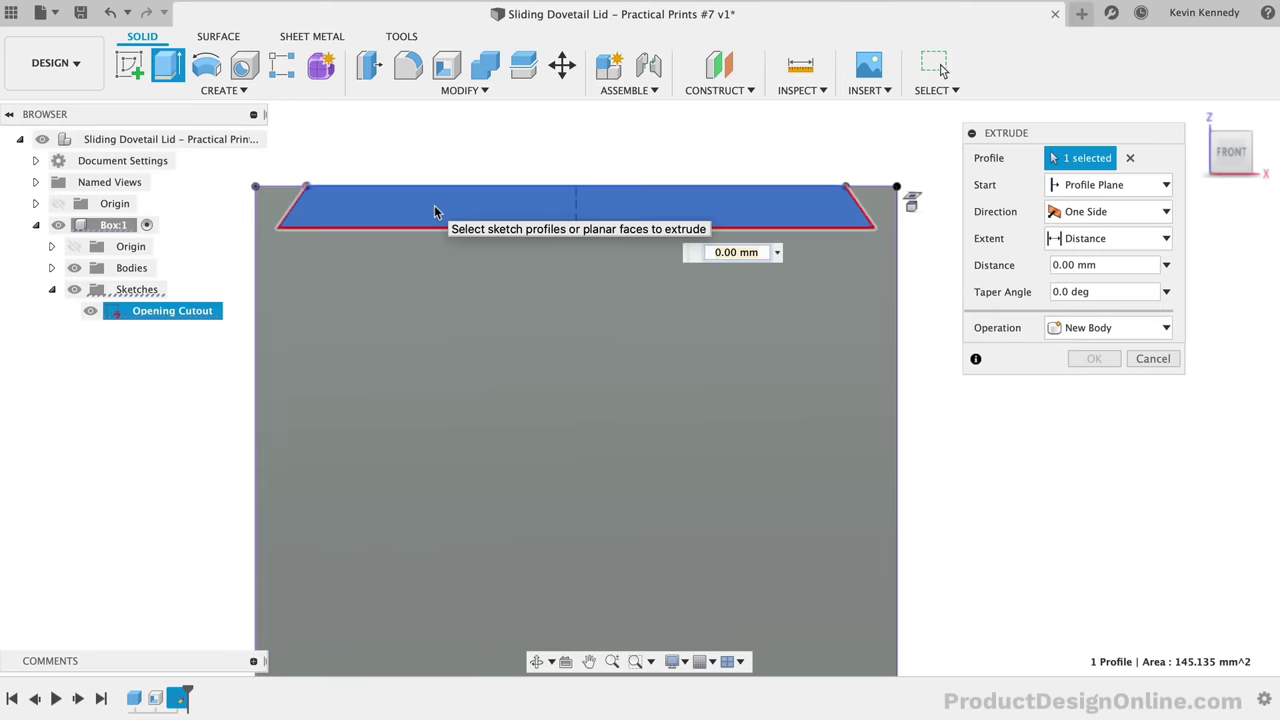
{"action": "left_click", "coordinate": [1198, 117]}
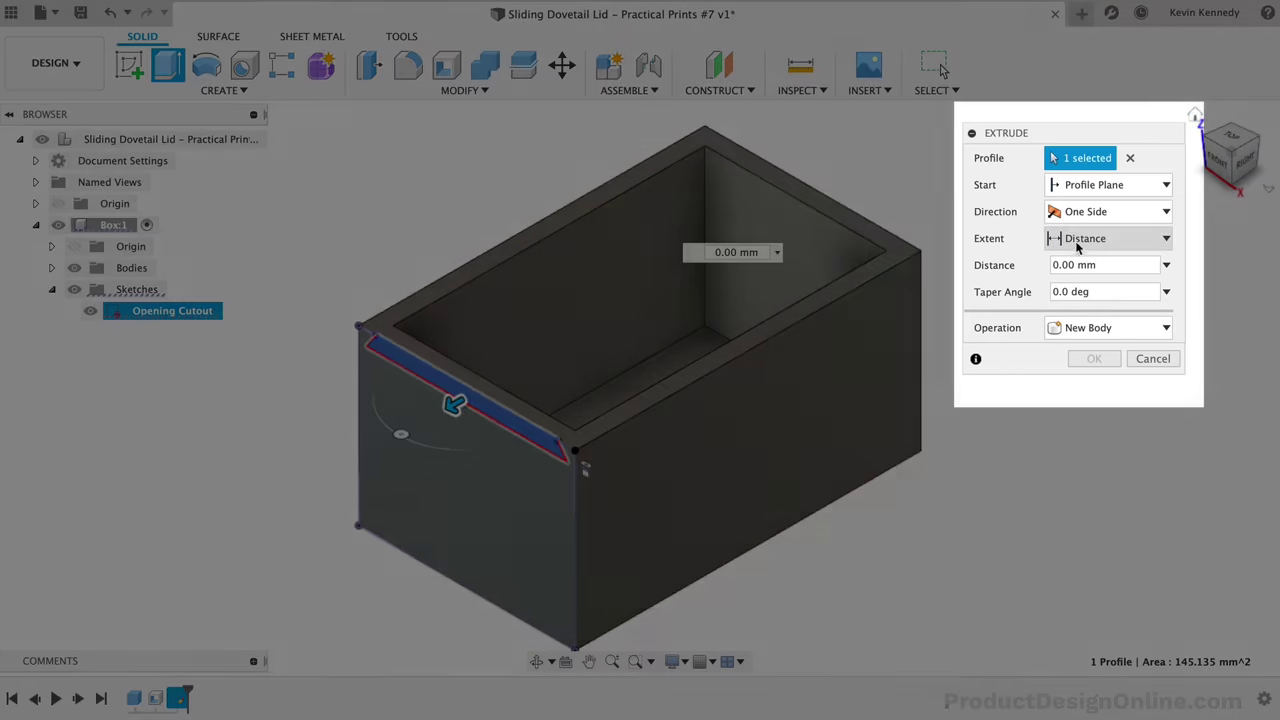
{"action": "left_click", "coordinate": [1064, 245]}
{"action": "left_click", "coordinate": [1082, 284]}
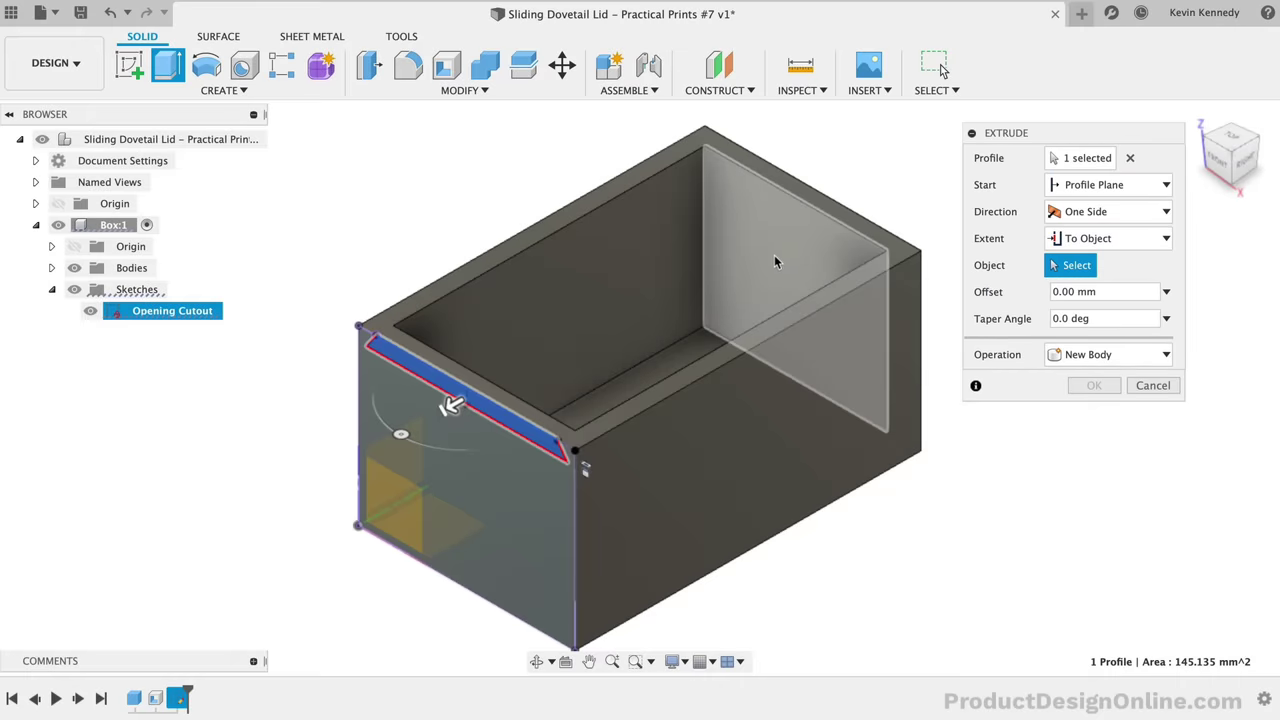
{"action": "left_click", "coordinate": [774, 257]}
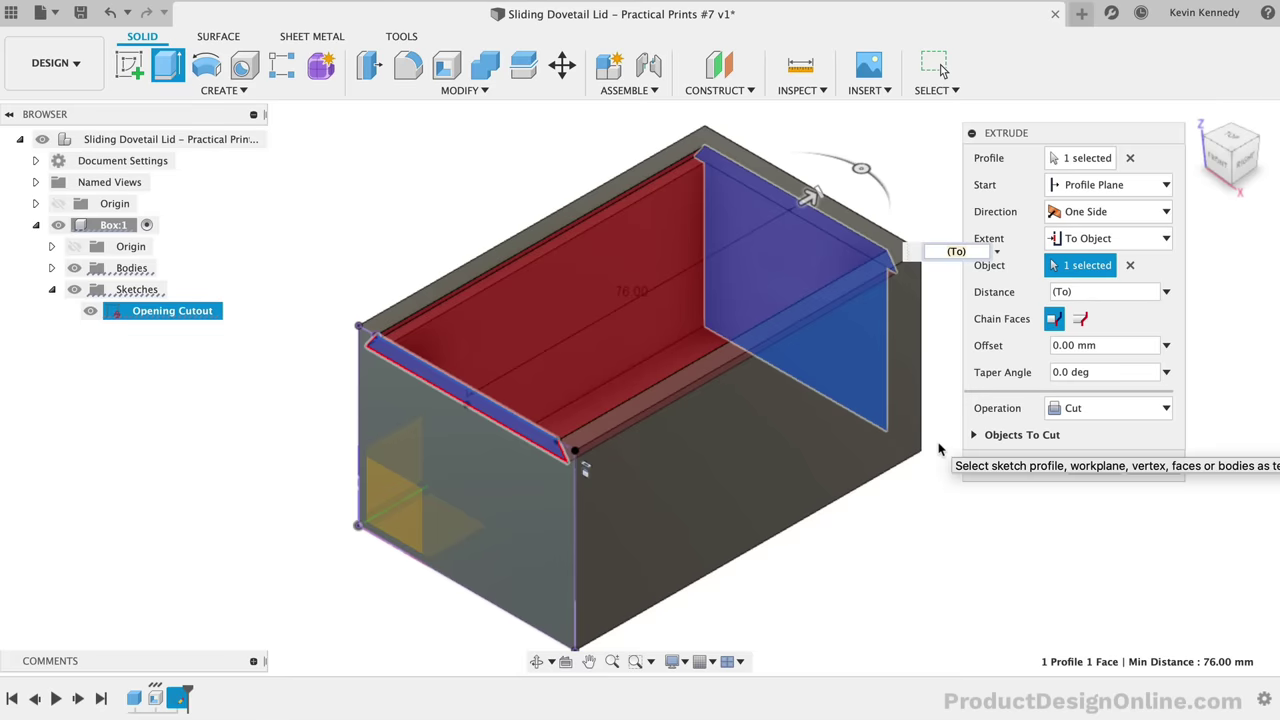
{"action": "left_click", "coordinate": [1093, 467]}
{"action": "left_click", "coordinate": [1093, 467]}
- Inspect a dovetail groove up close from the front-right corner, then fit the whole box in view
{"action": "left_click", "coordinate": [450, 390]}
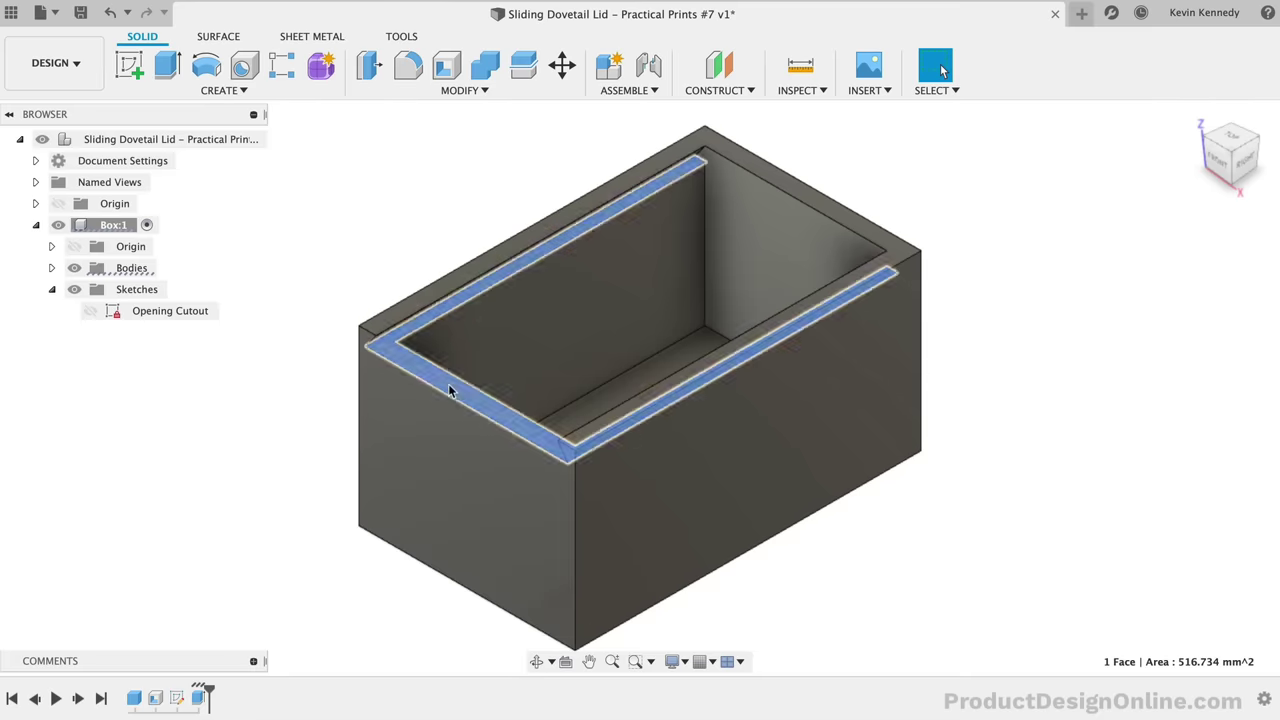
{"action": "left_click", "coordinate": [1229, 170]}
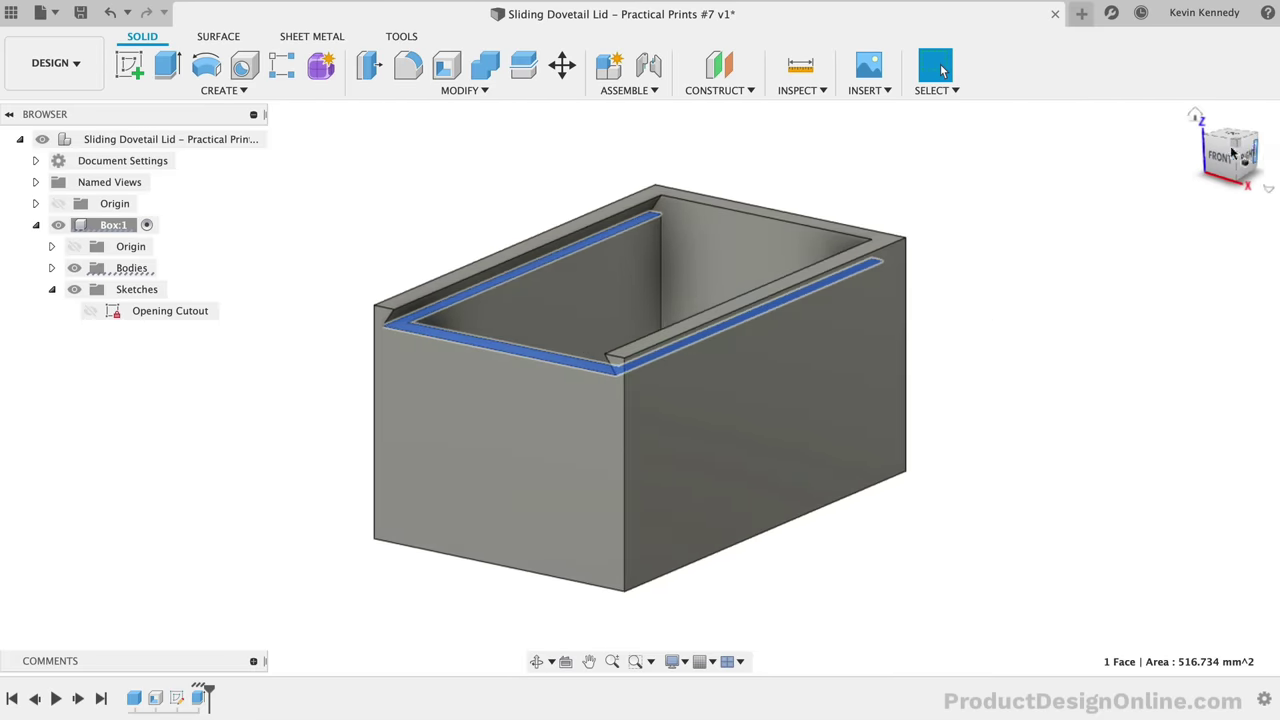
{"action": "key", "text": "Escape"}
{"action": "scroll", "coordinate": [379, 459], "scroll_direction": "up", "scroll_amount": 5}
{"action": "scroll", "coordinate": [379, 465], "scroll_direction": "up", "scroll_amount": 3}
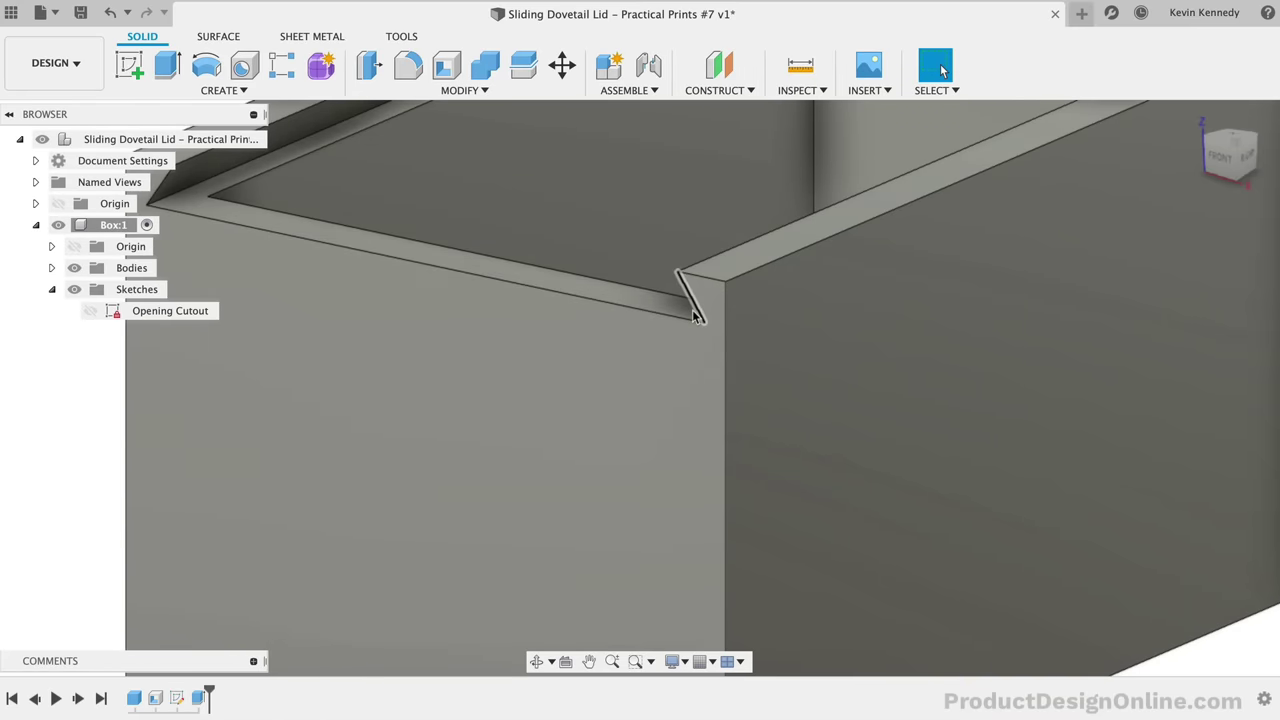
{"action": "key", "text": "F6"}
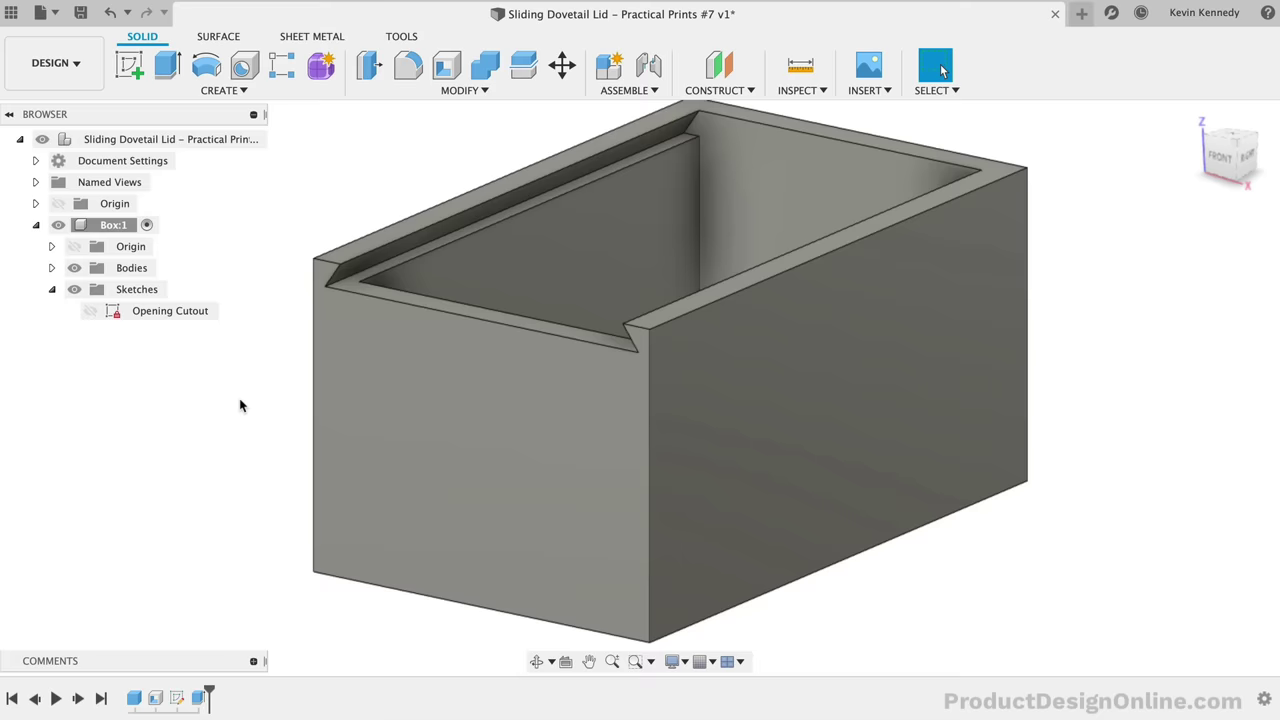
{"action": "key", "text": "F6"}
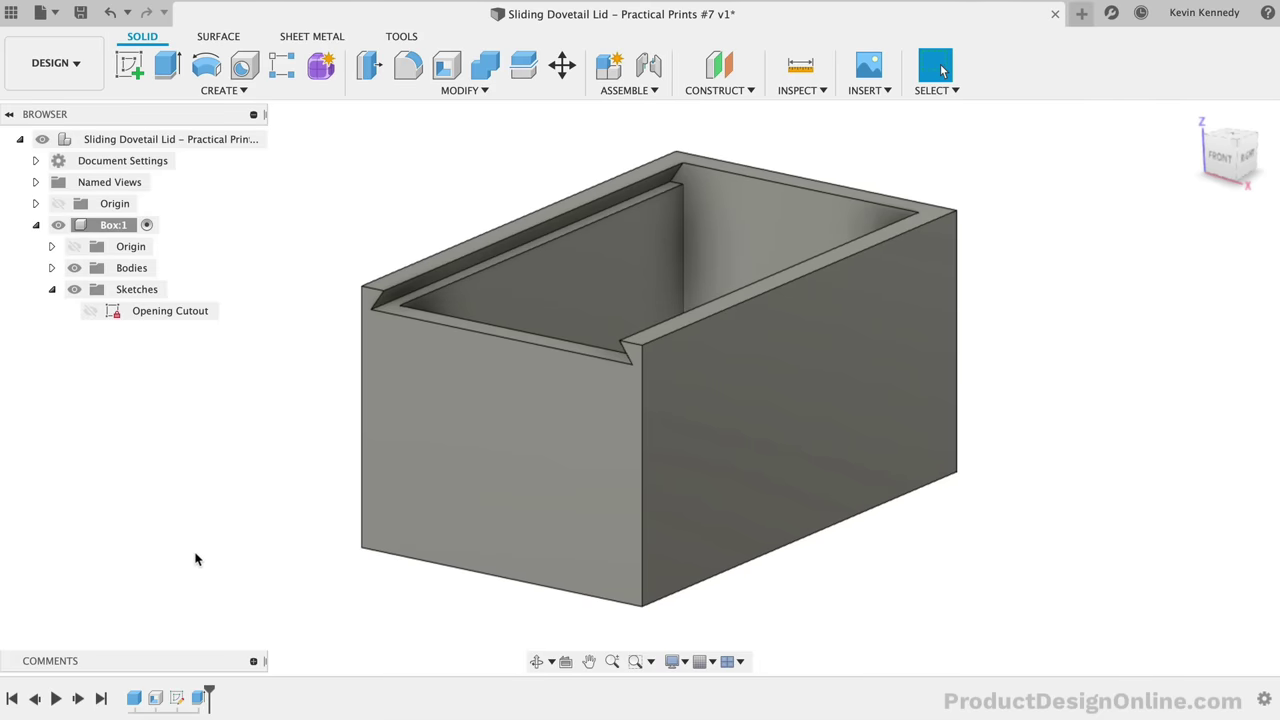
- Edit the original box feature, lengthening it from 50 to 75 mm
{"action": "double_click", "coordinate": [134, 697]}
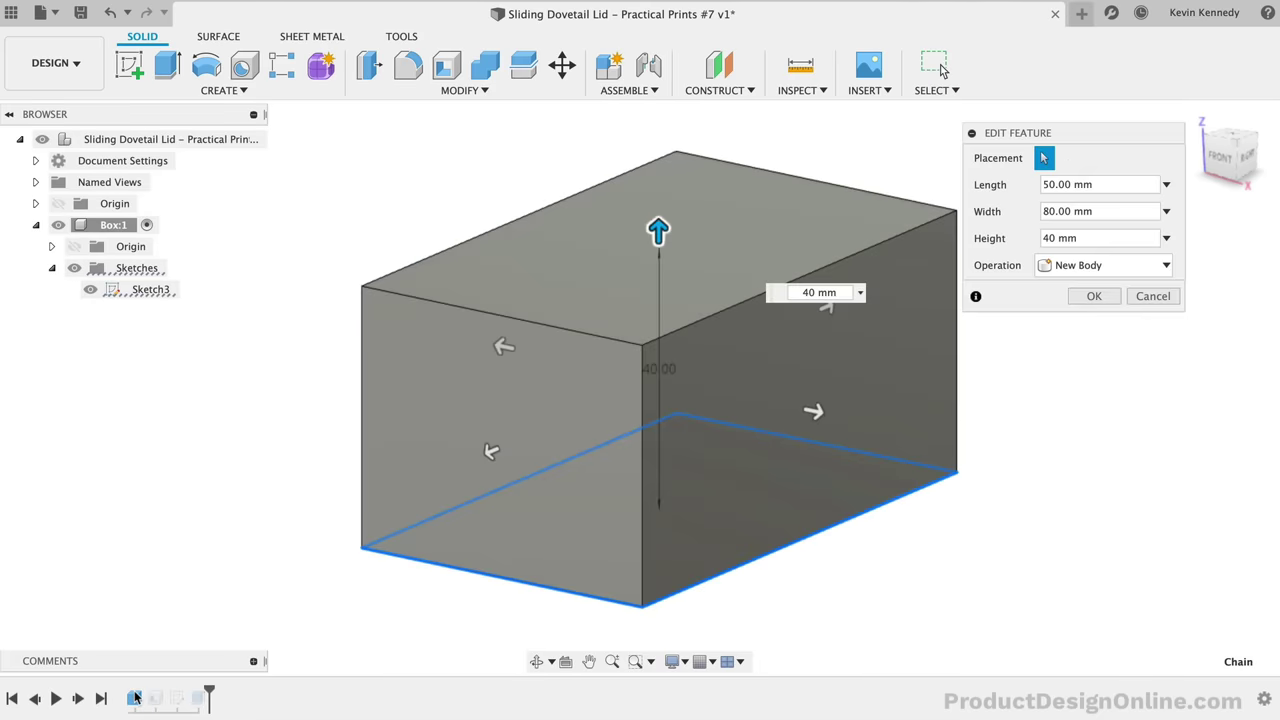
{"action": "left_click_drag", "start_coordinate": [816, 412], "coordinate": [944, 481]}
{"action": "left_click", "coordinate": [1092, 296]}
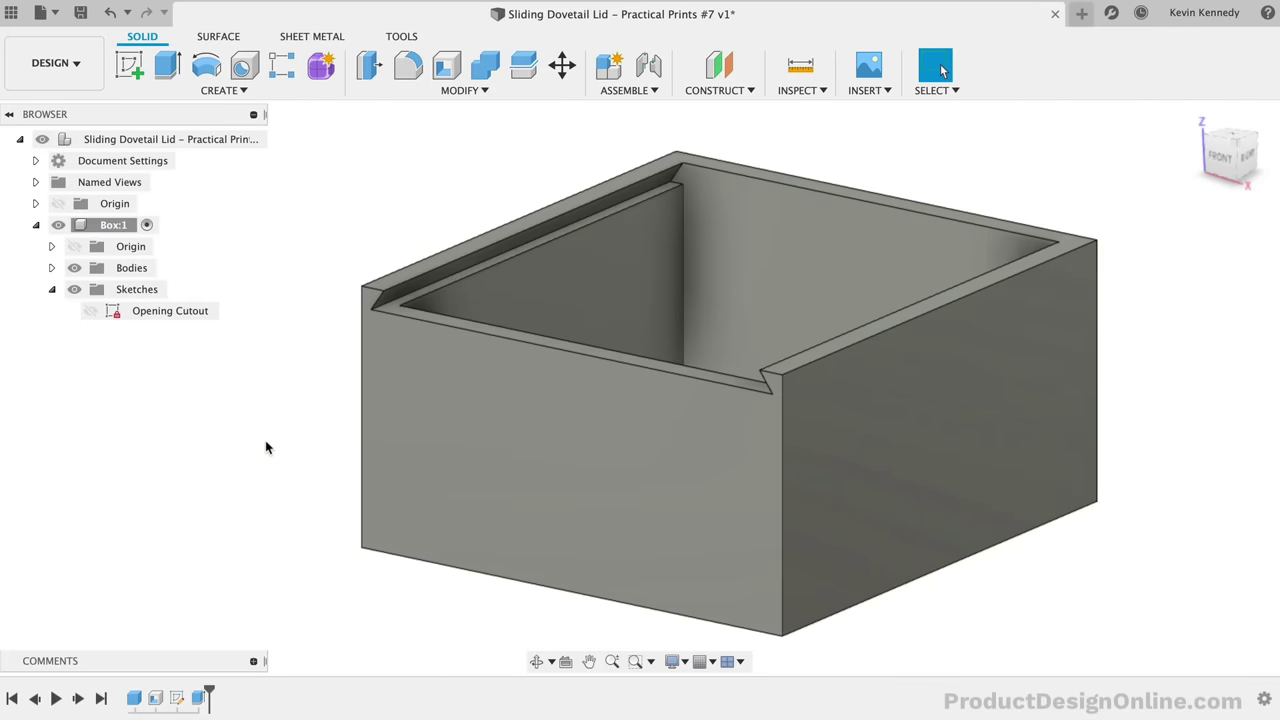
- Check the grooves from the front and a low front-right angle, then undo the length change
{"action": "left_click", "coordinate": [1218, 158]}
{"action": "mouse_move", "coordinate": [1229, 149]}
{"action": "left_mouse_down"}
{"action": "mouse_move", "coordinate": [1194, 189]}
{"action": "mouse_move", "coordinate": [1220, 160]}
{"action": "mouse_move", "coordinate": [1262, 200]}
{"action": "left_mouse_up"}
{"action": "left_click", "coordinate": [1195, 115]}
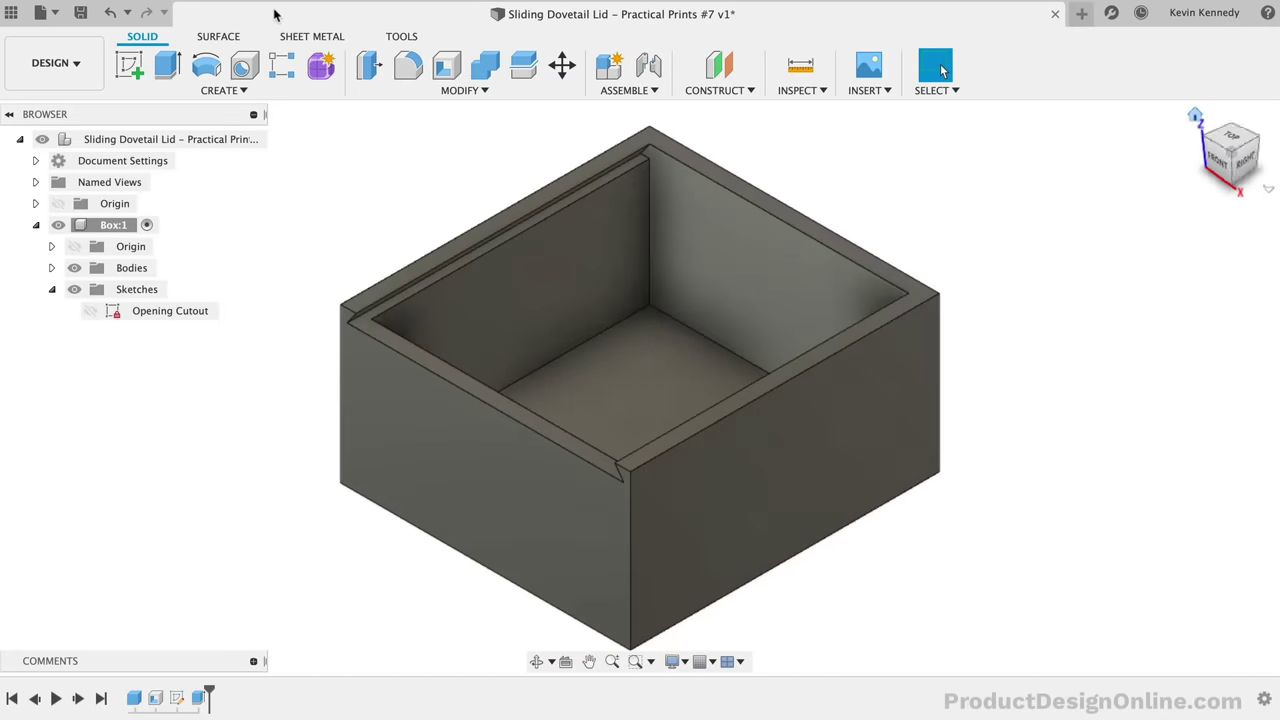
{"action": "left_click", "coordinate": [98, 12]}
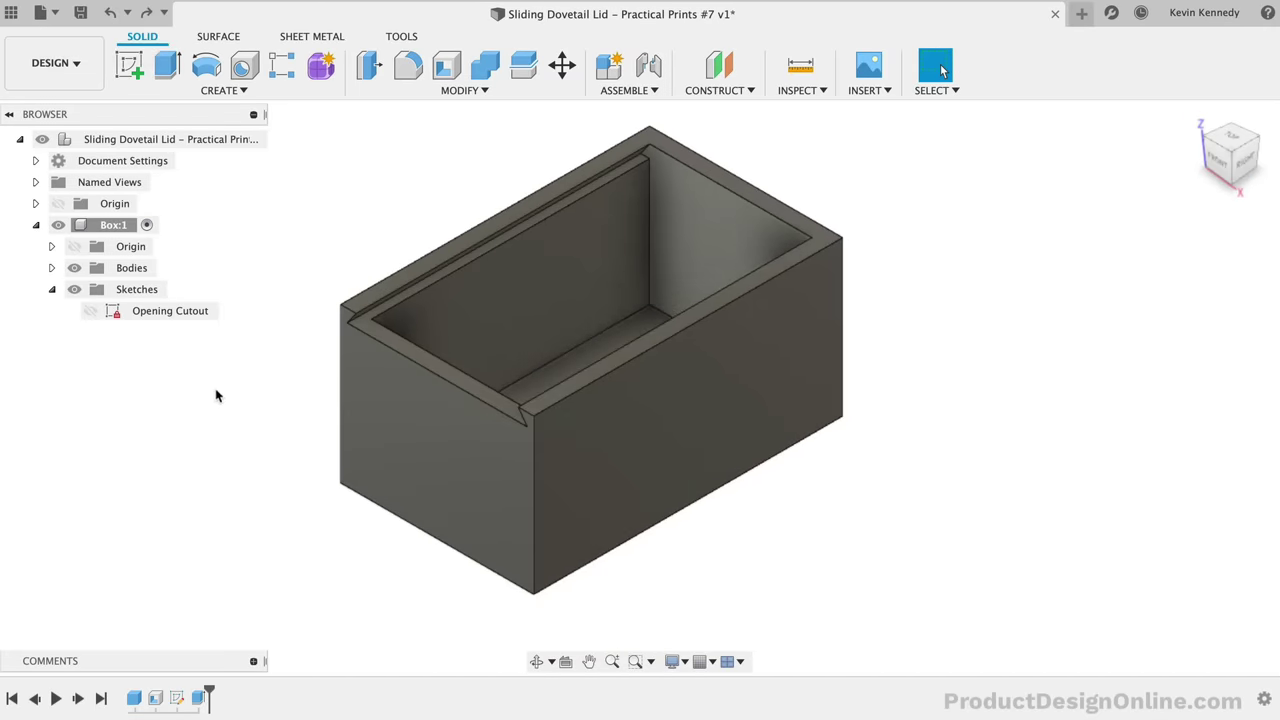
- Create an activated component named 'Lid' with the root assembly as its parent
{"action": "left_click", "coordinate": [1196, 116]}
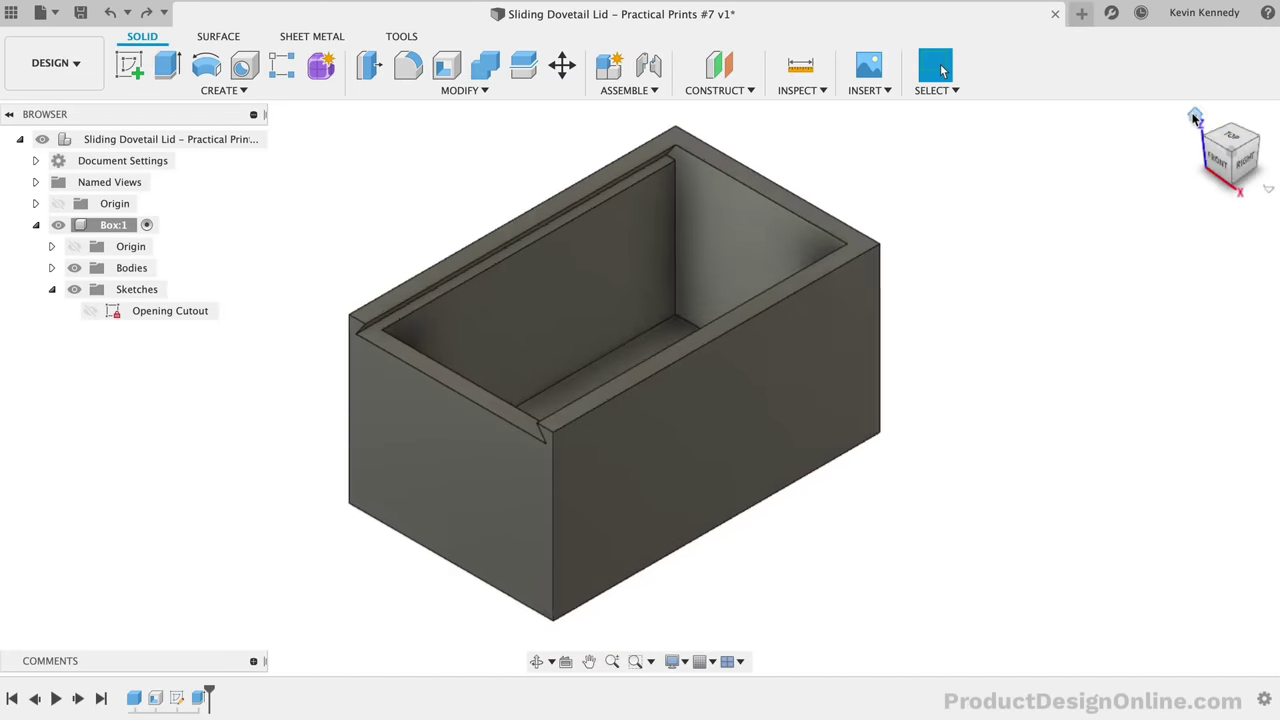
{"action": "left_click", "coordinate": [612, 68]}
{"action": "left_click", "coordinate": [664, 291]}
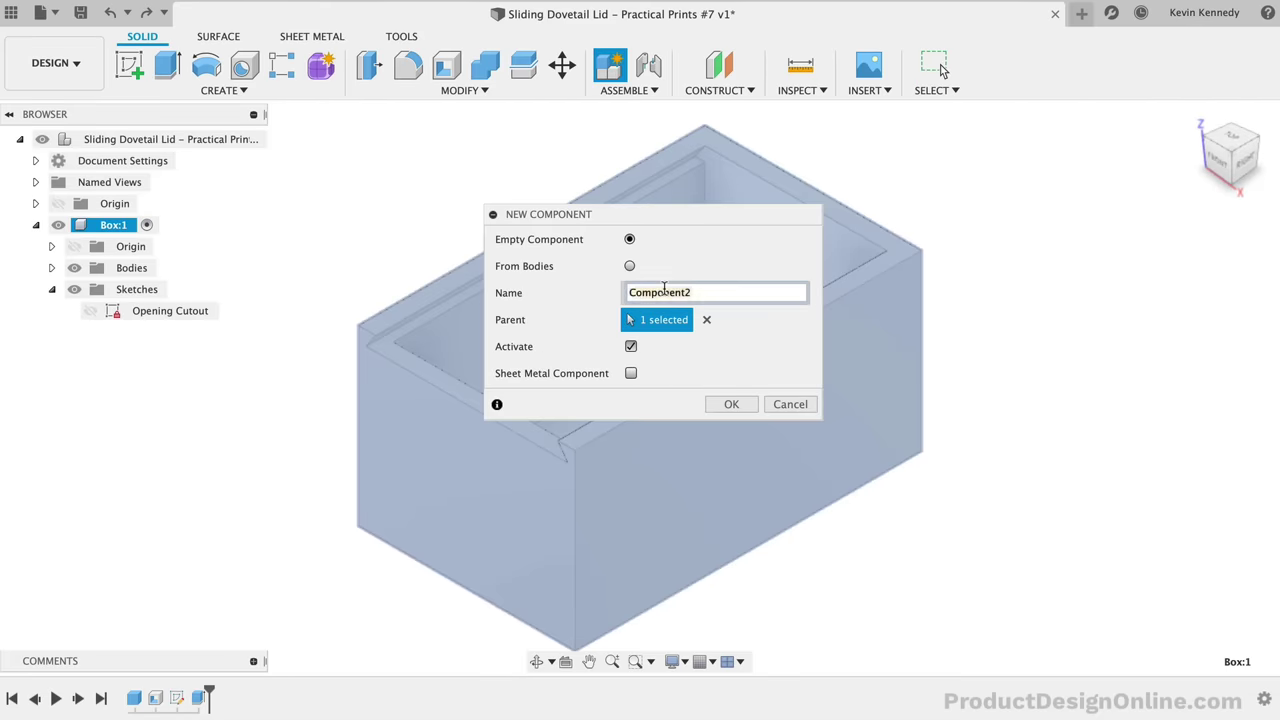
{"action": "type", "text": "Lid"}
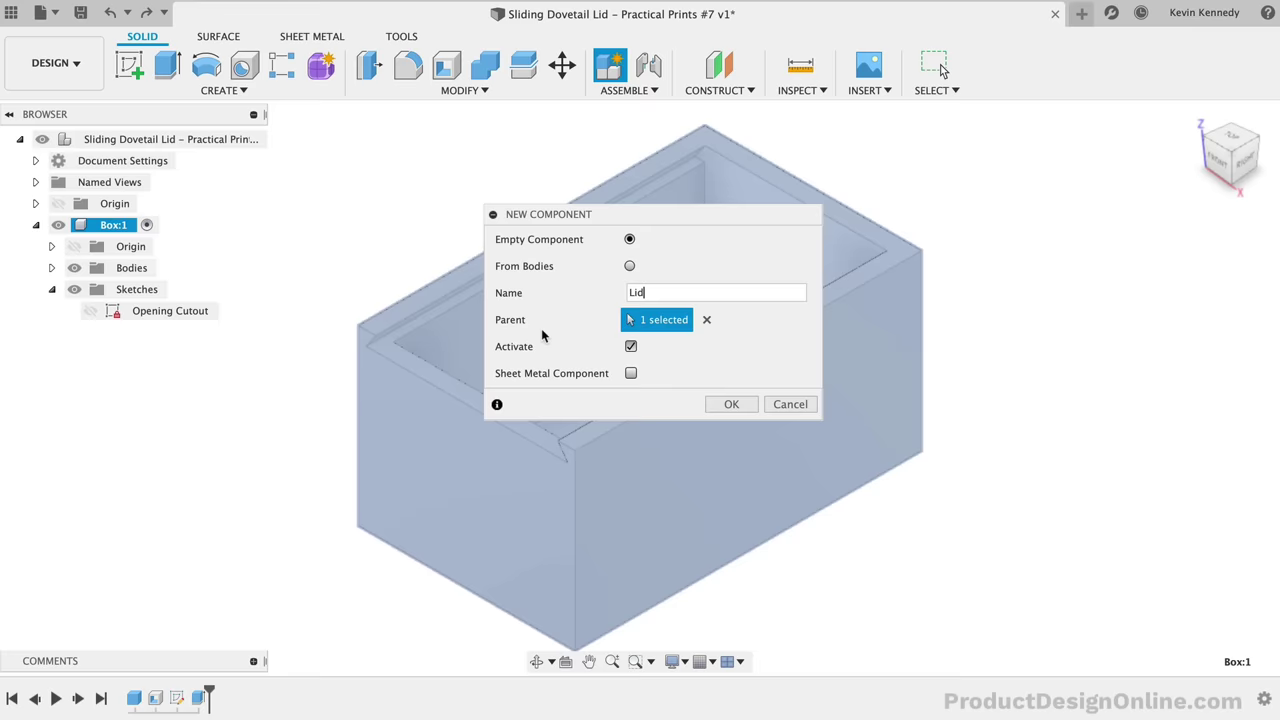
{"action": "left_click", "coordinate": [707, 320]}
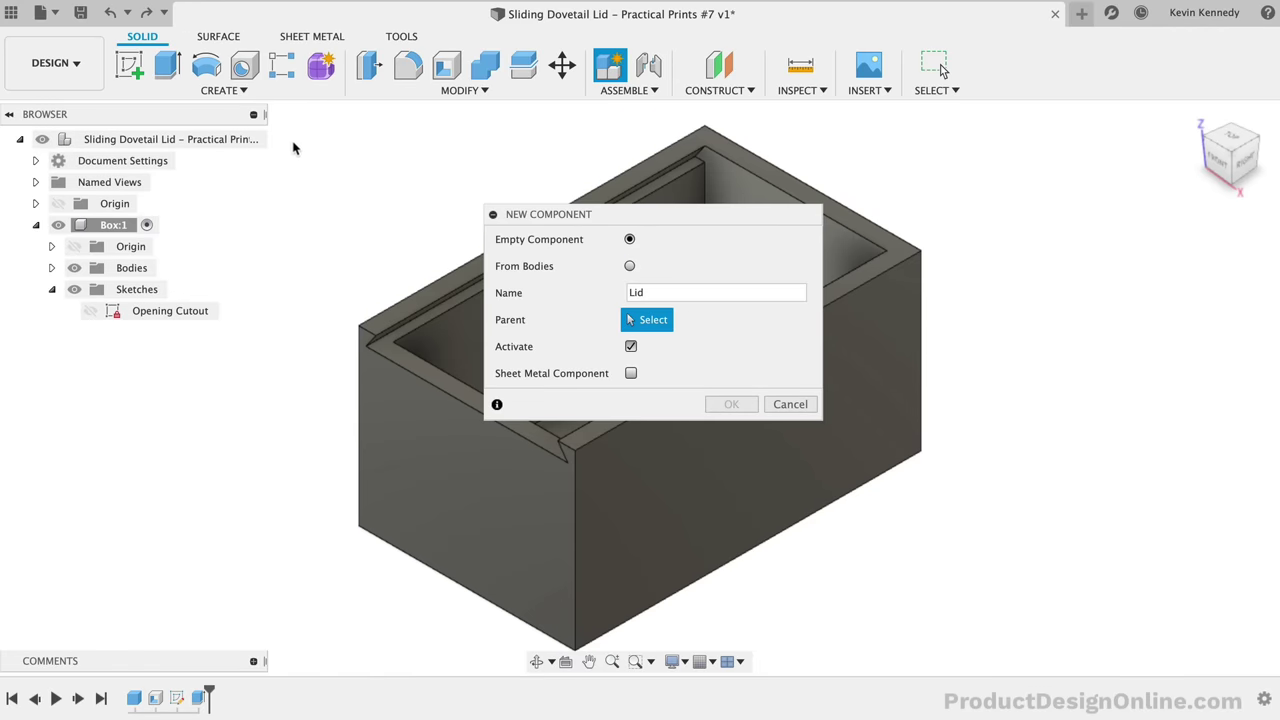
{"action": "left_click", "coordinate": [216, 142]}
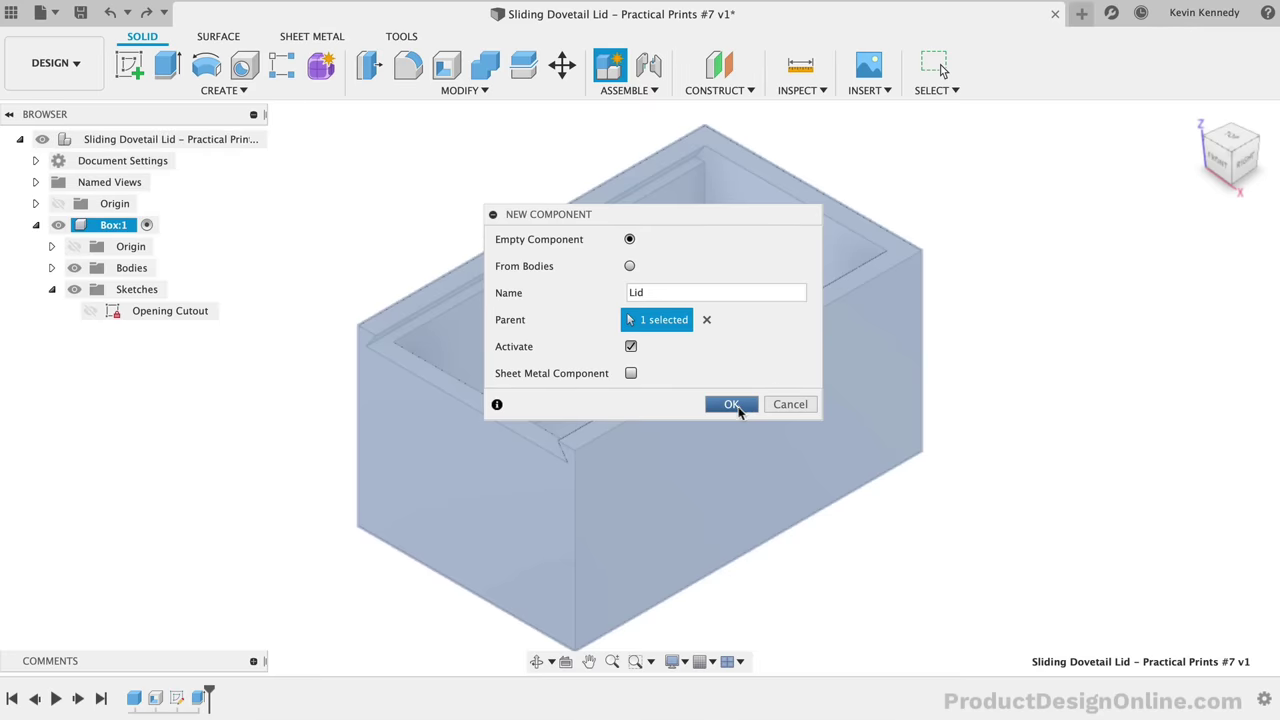
{"action": "left_click", "coordinate": [732, 405]}
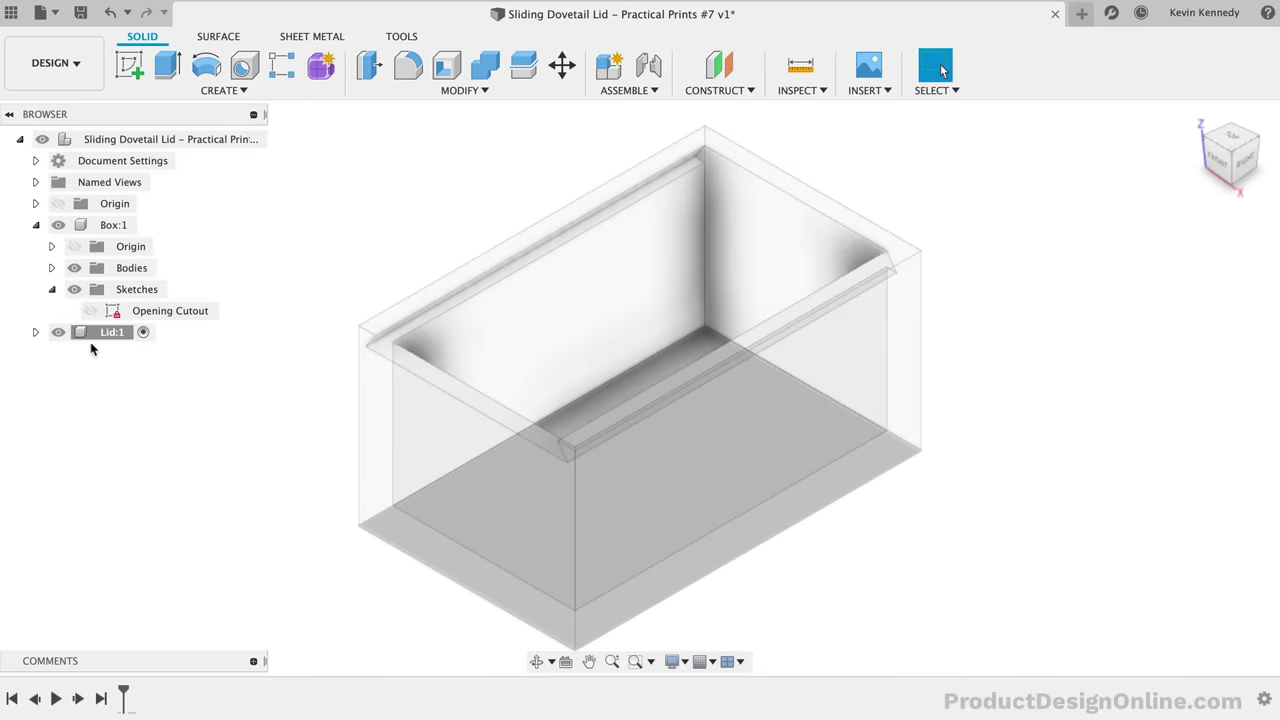
- Collapse Box:1 in the browser and start a sketch on the box's front face
{"action": "left_click", "coordinate": [36, 226]}
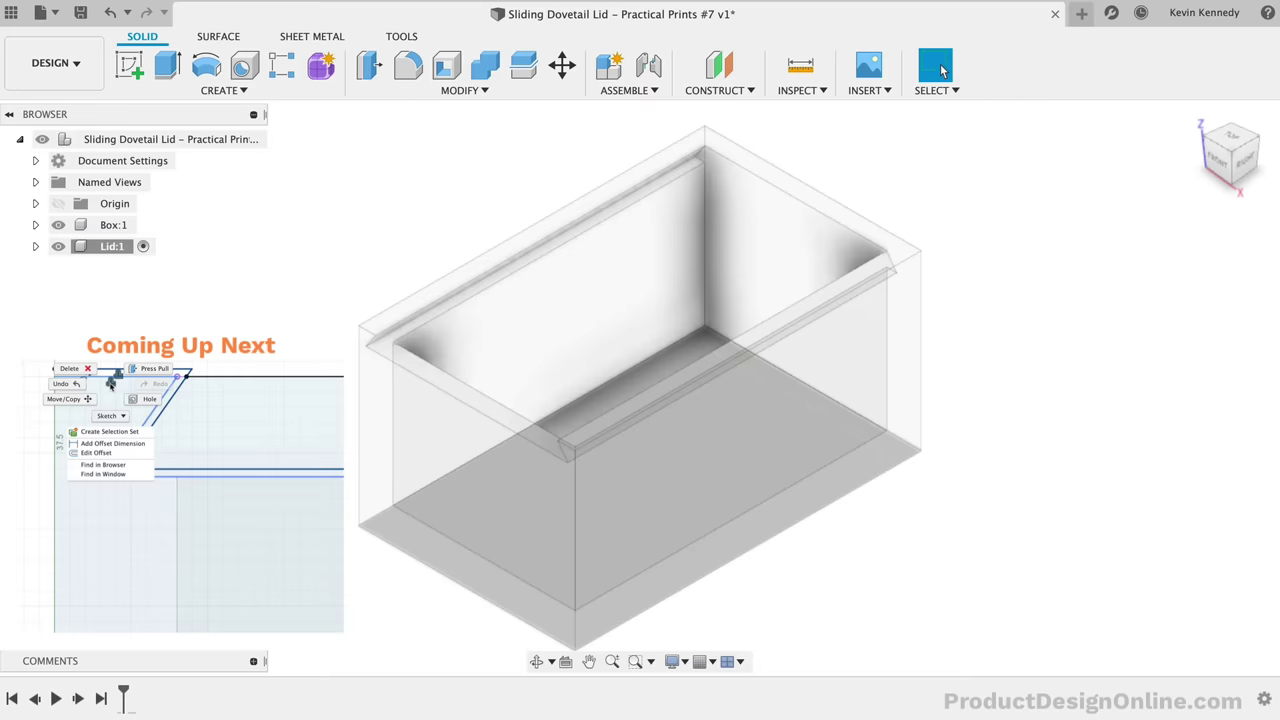
{"action": "right_click", "coordinate": [380, 434]}
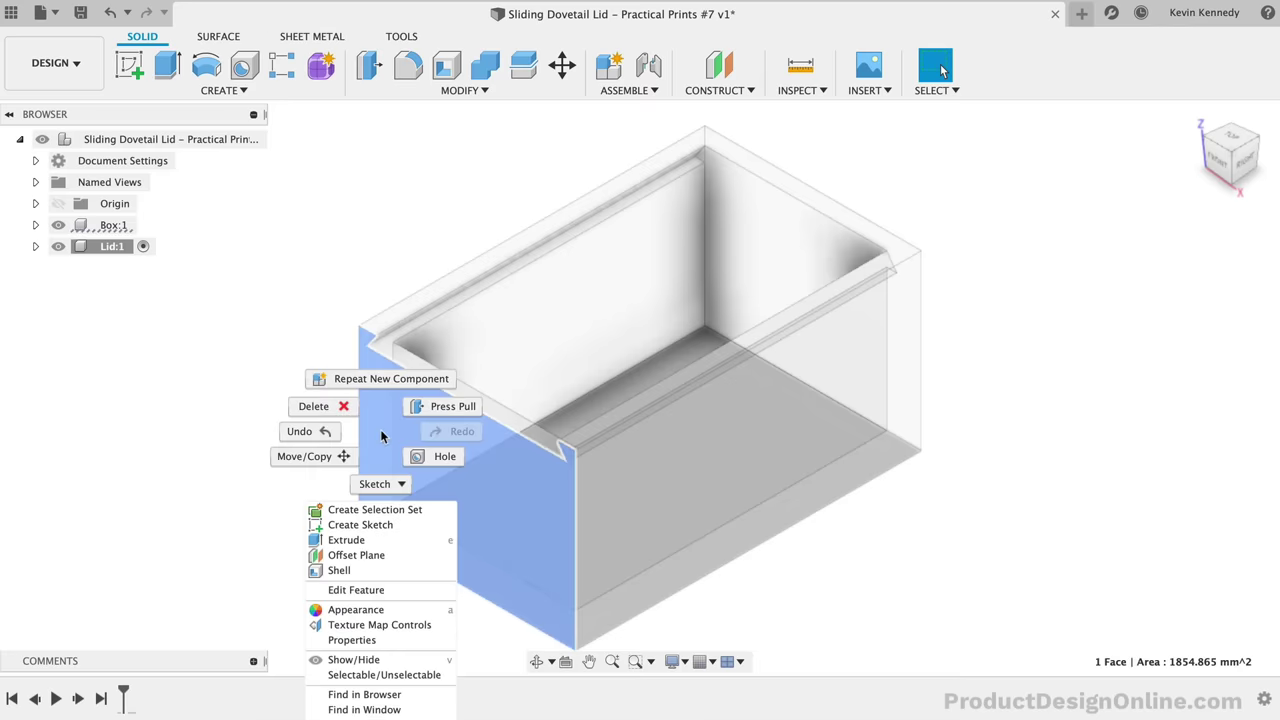
{"action": "left_click", "coordinate": [380, 523]}
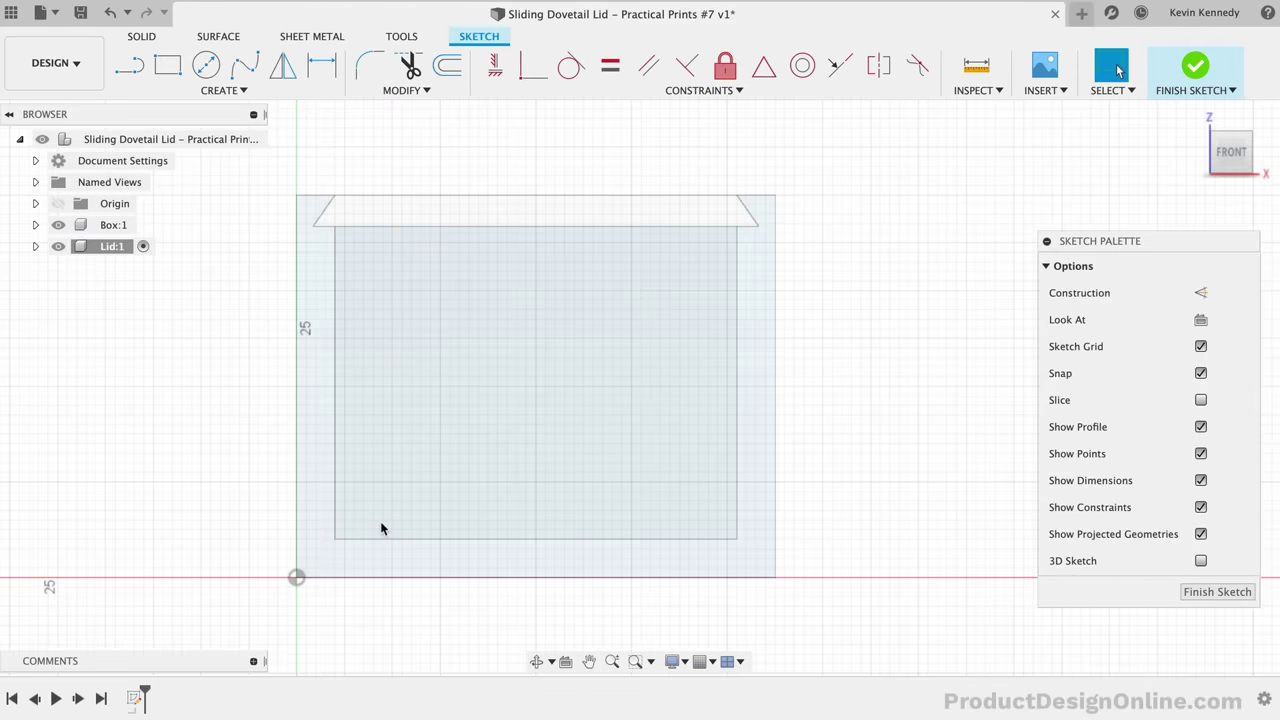
- Project the dovetail opening's two angled edges and bottom edge into the sketch
{"action": "key", "text": "p"}
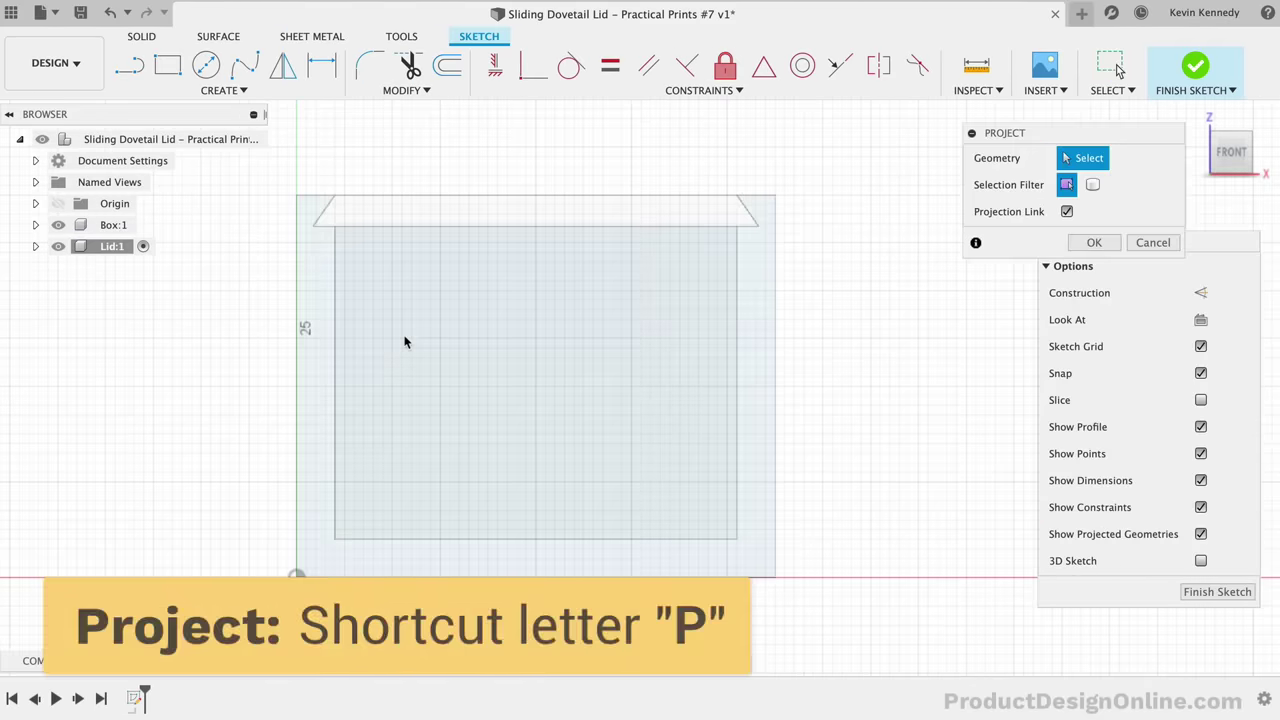
{"action": "left_click", "coordinate": [322, 210]}
{"action": "left_click", "coordinate": [371, 229]}
{"action": "left_click", "coordinate": [395, 204]}
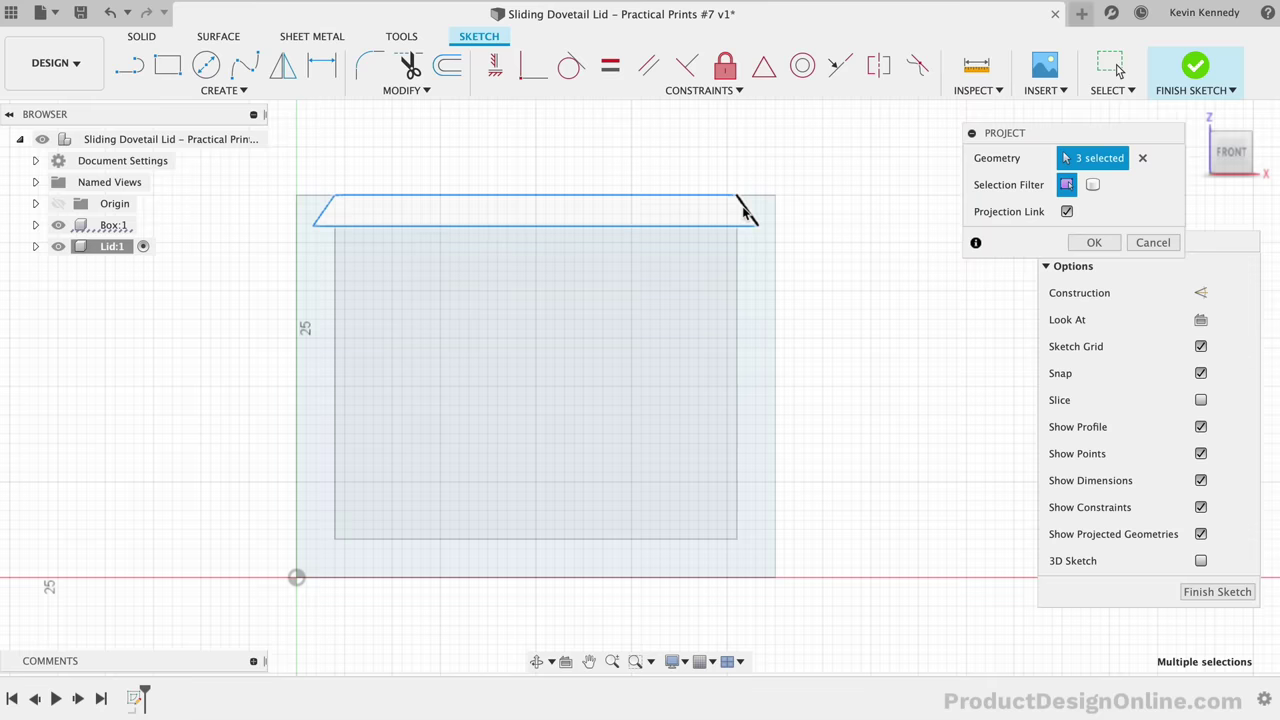
{"action": "left_click", "coordinate": [1092, 243]}
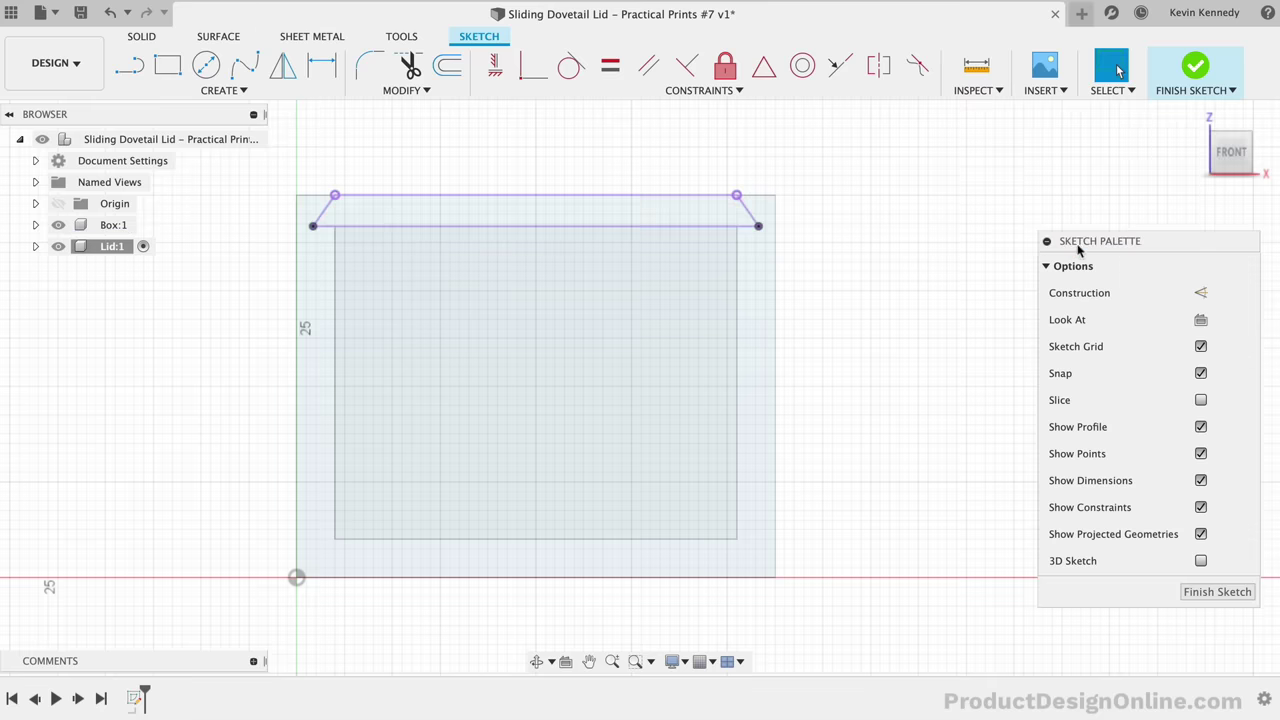
{"action": "scroll", "coordinate": [808, 334], "scroll_direction": "down", "scroll_amount": 1}
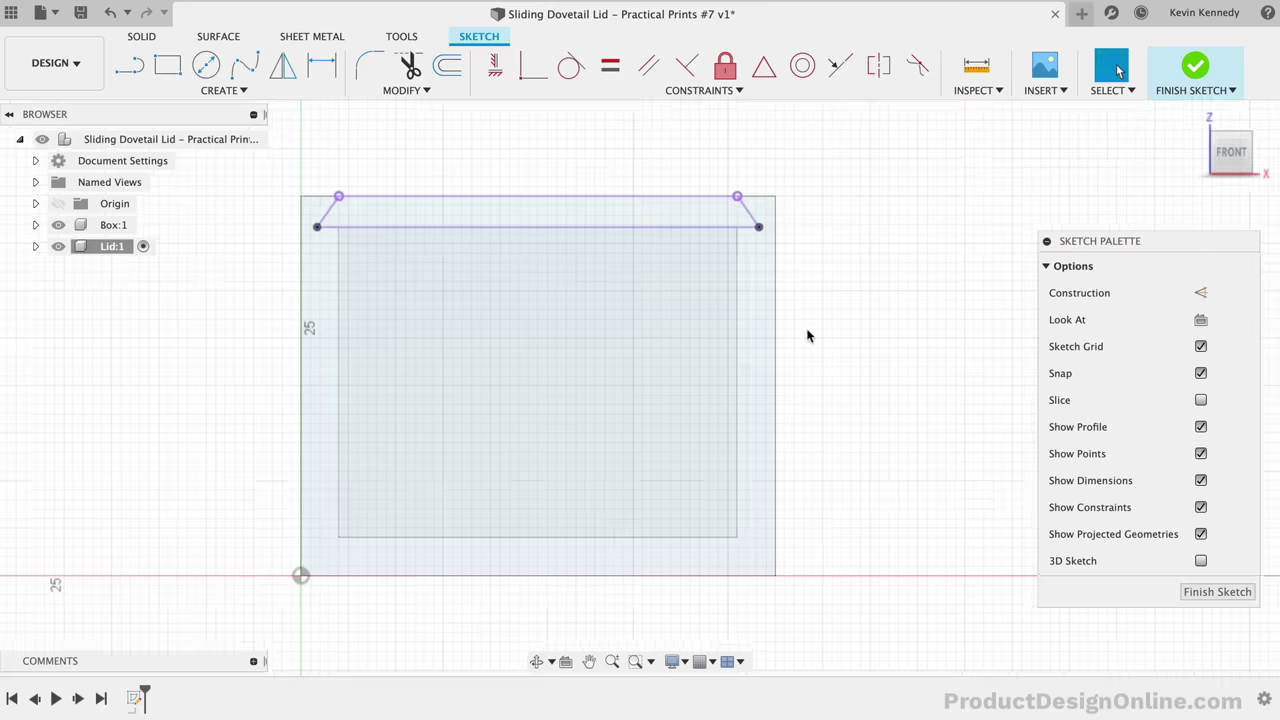
- Start an offset on the projected top line, then clear that single-line selection
{"action": "left_click", "coordinate": [446, 70]}
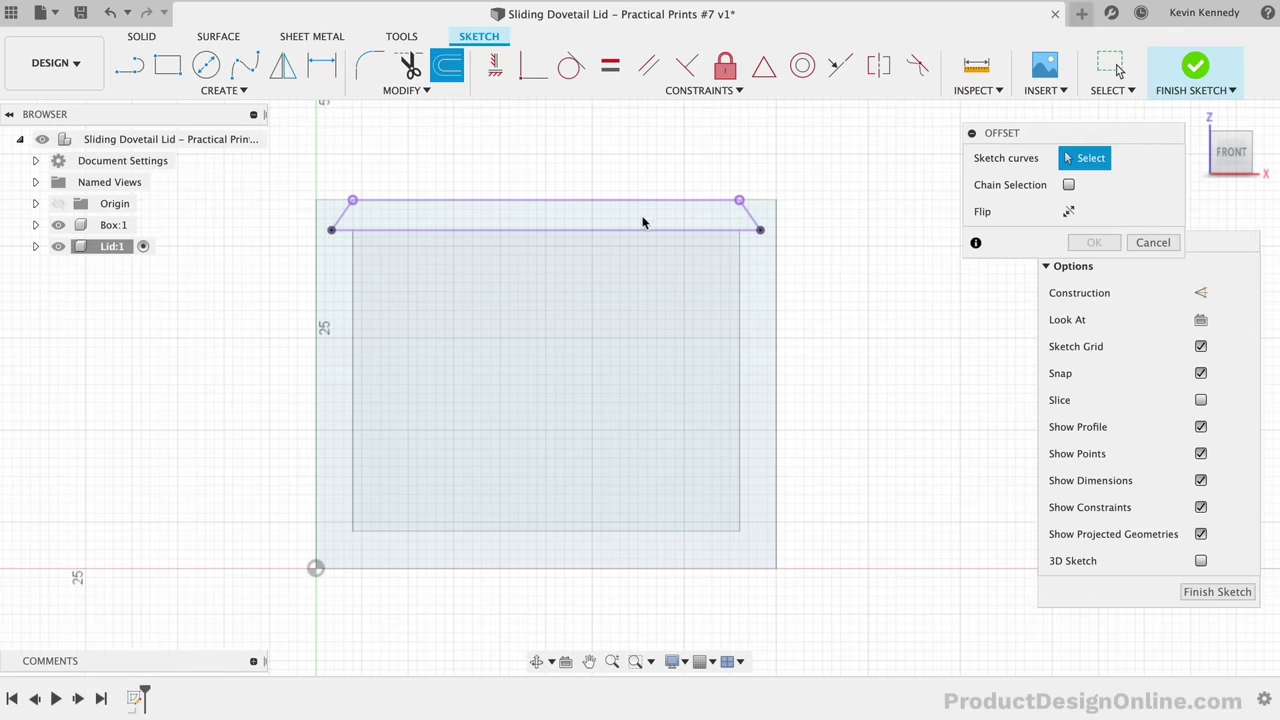
{"action": "left_click", "coordinate": [629, 281]}
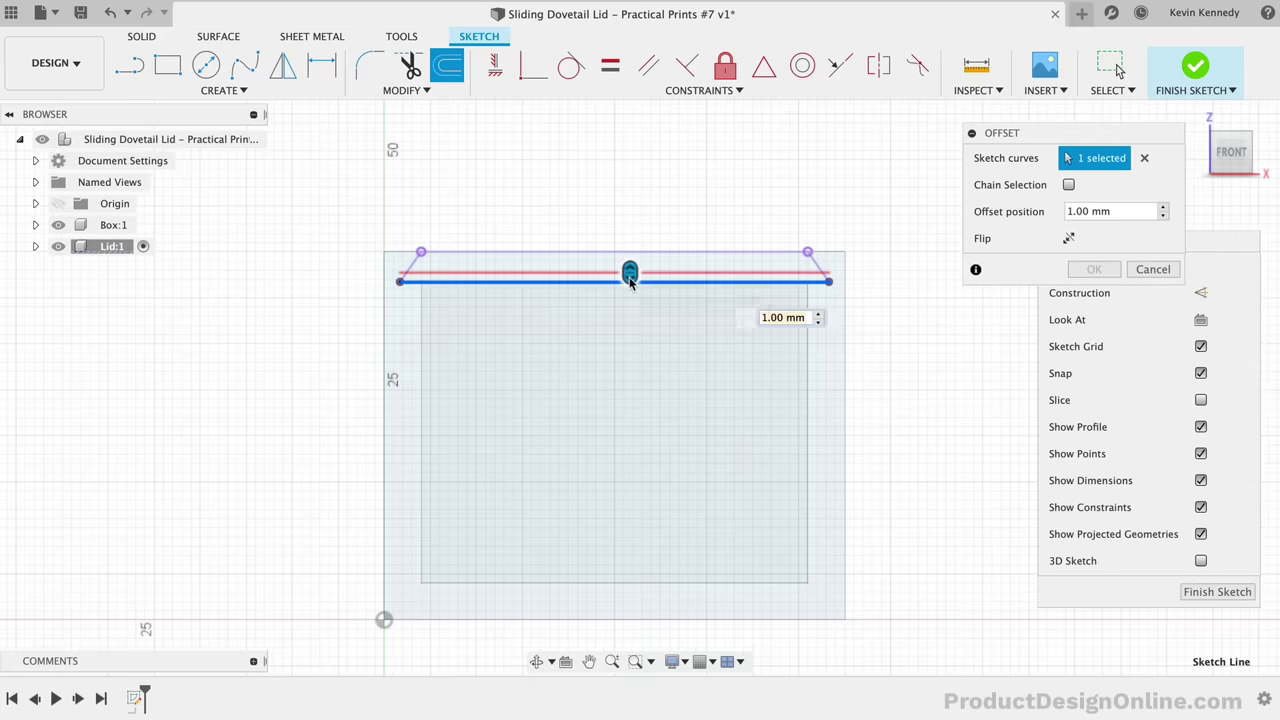
{"action": "type", "text": "0.25"}
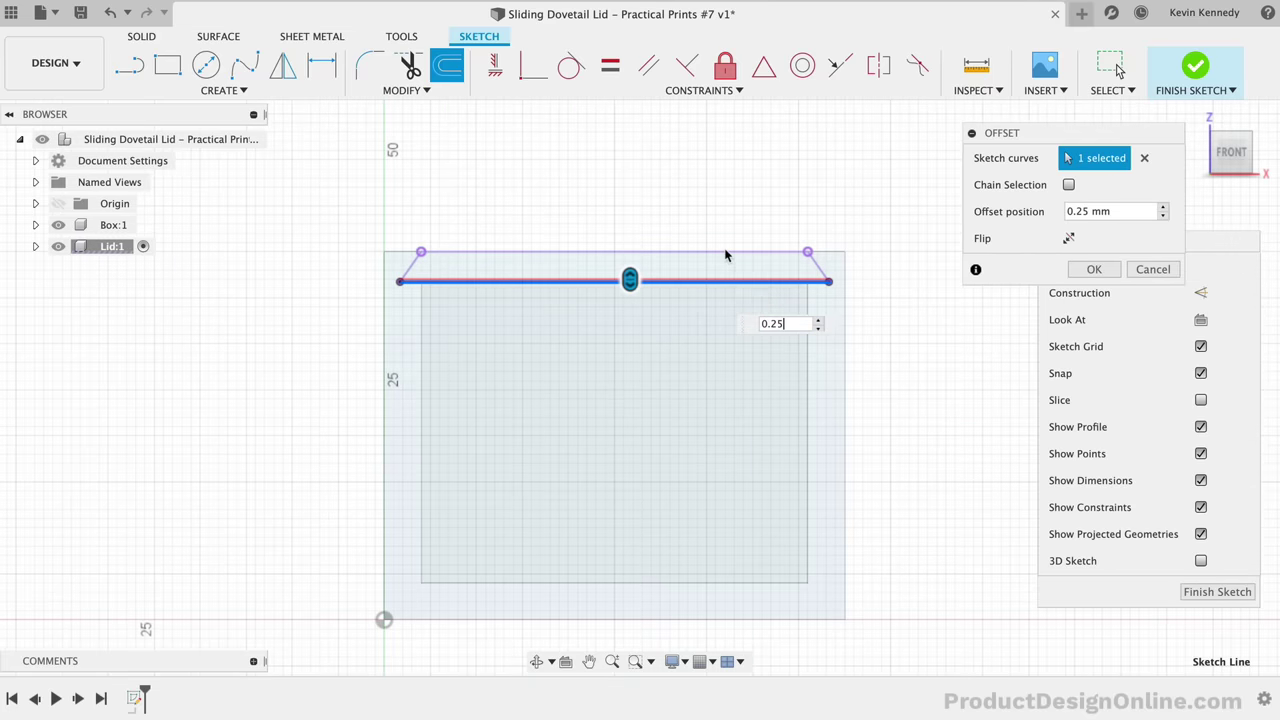
{"action": "scroll", "coordinate": [724, 255], "scroll_direction": "up", "scroll_amount": 3}
{"action": "scroll", "coordinate": [725, 255], "scroll_direction": "right", "scroll_amount": 3}
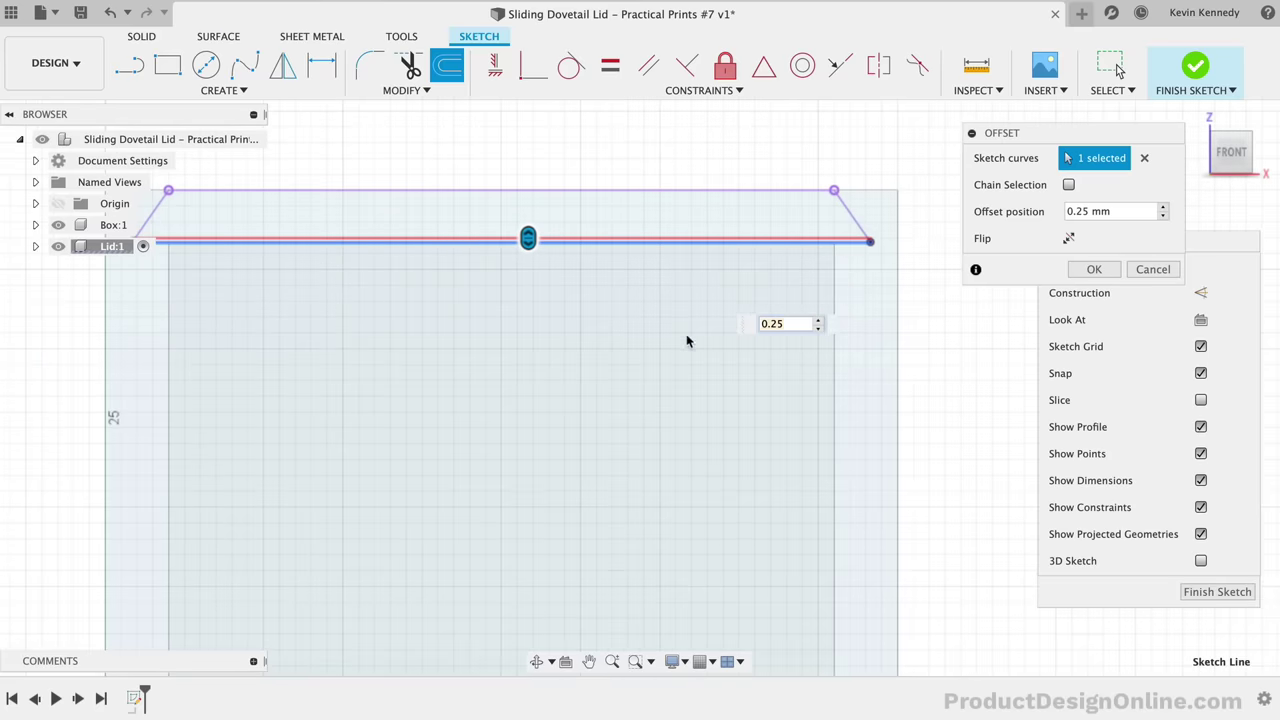
{"action": "scroll", "coordinate": [686, 340], "scroll_direction": "down", "scroll_amount": 2}
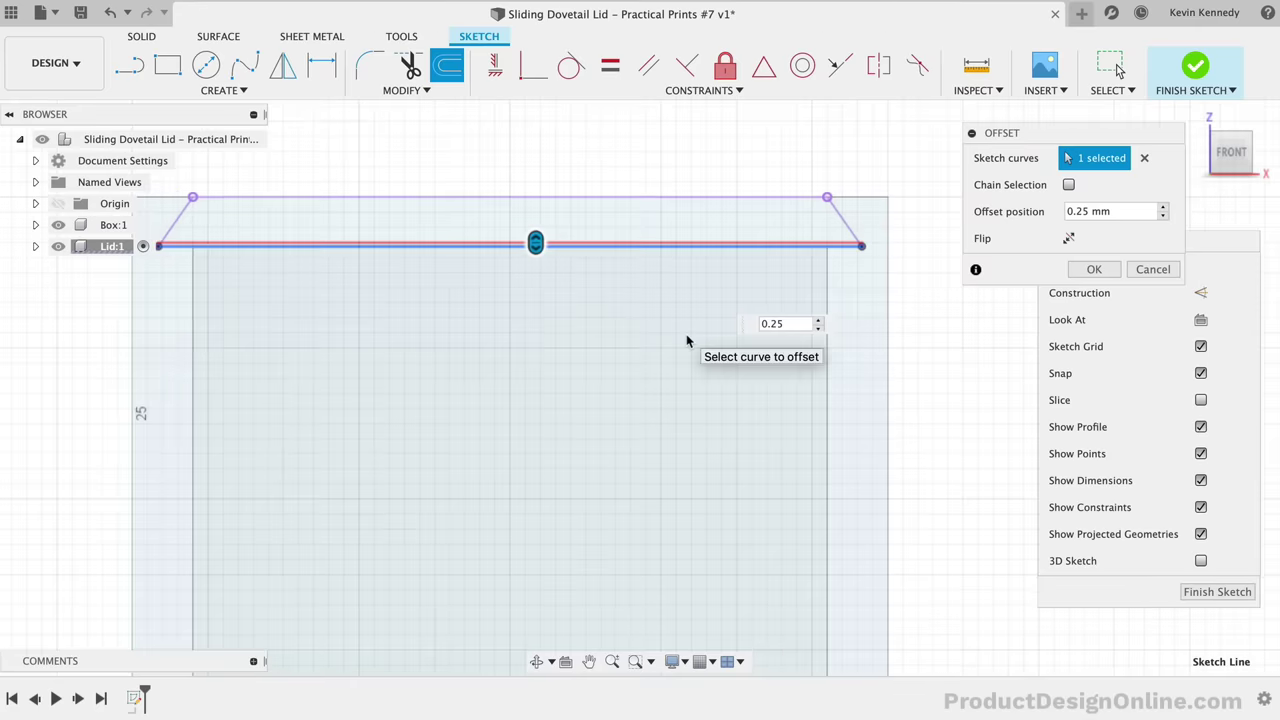
{"action": "left_click", "coordinate": [1143, 158]}
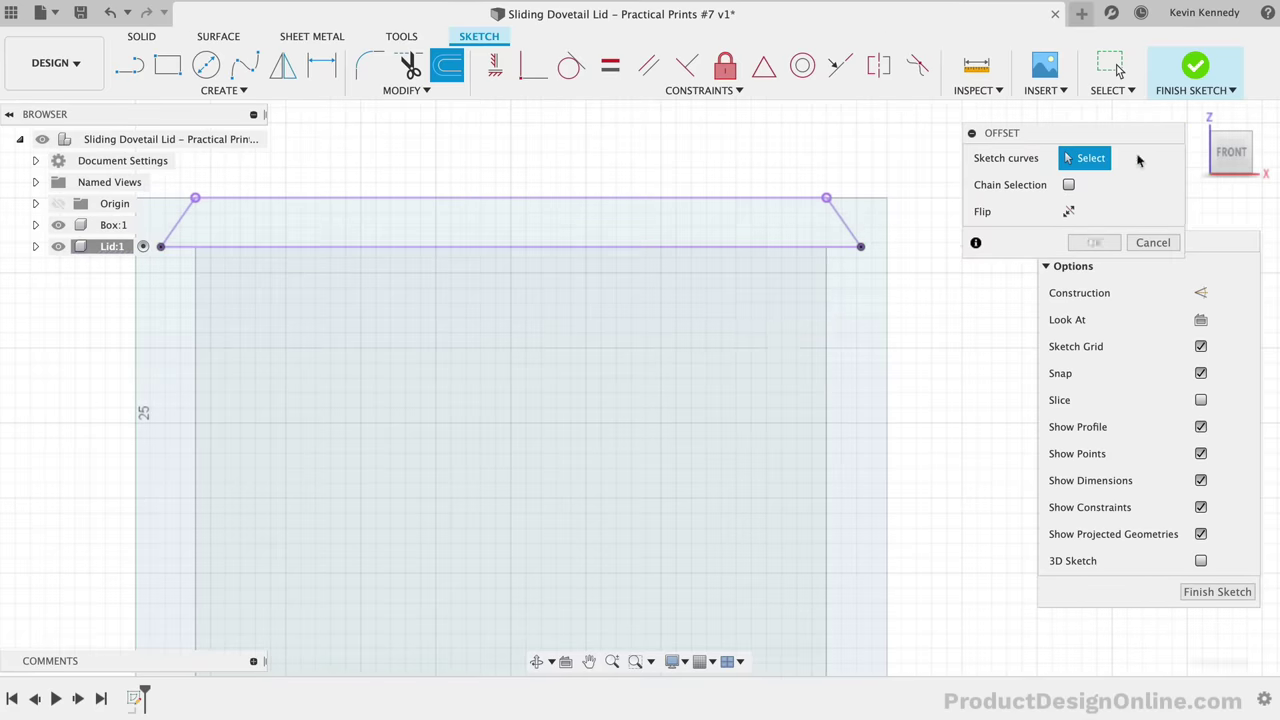
- Select the whole connected dovetail outline for the offset and test the flip direction
{"action": "left_click", "coordinate": [724, 246]}
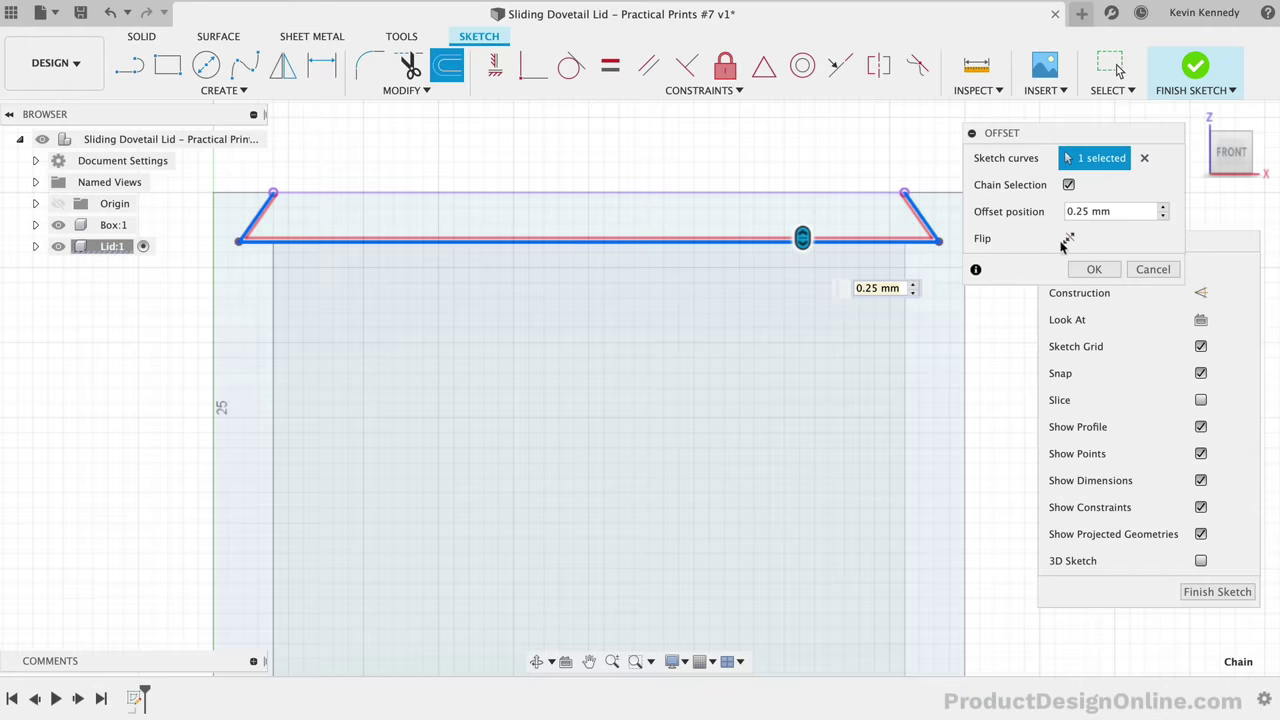
{"action": "left_click", "coordinate": [1068, 239]}
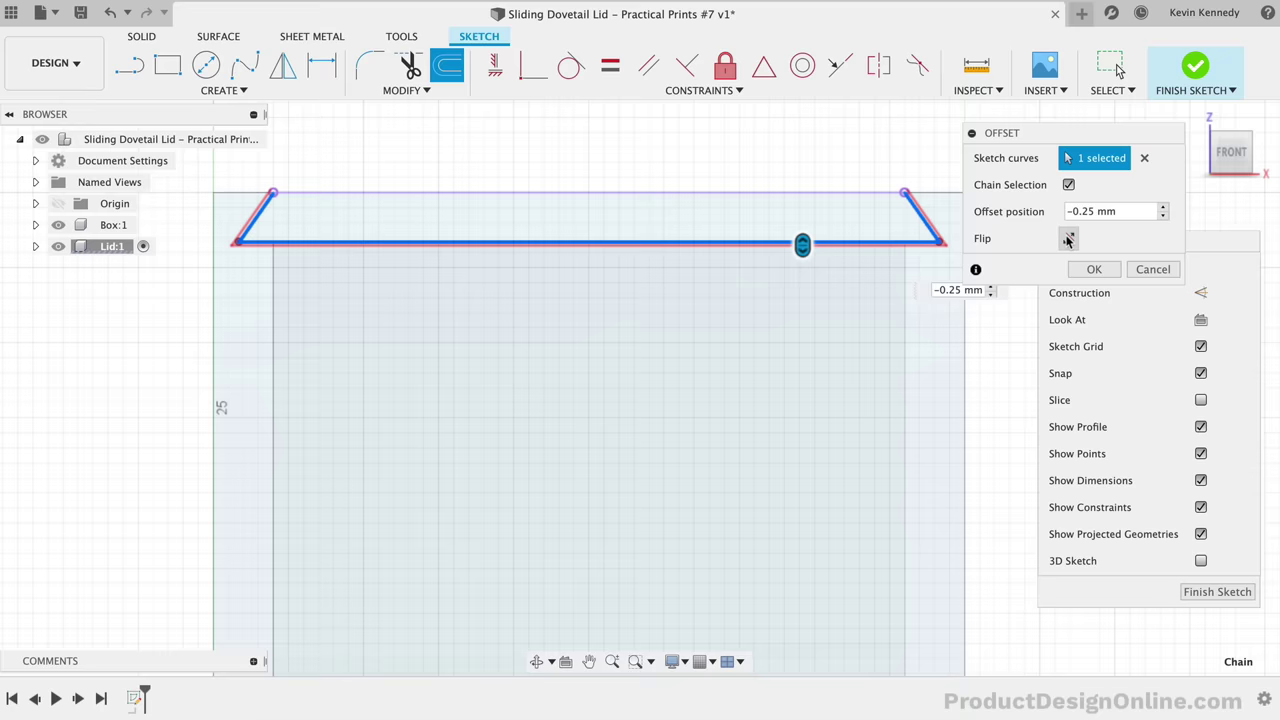
{"action": "left_click", "coordinate": [1068, 239]}
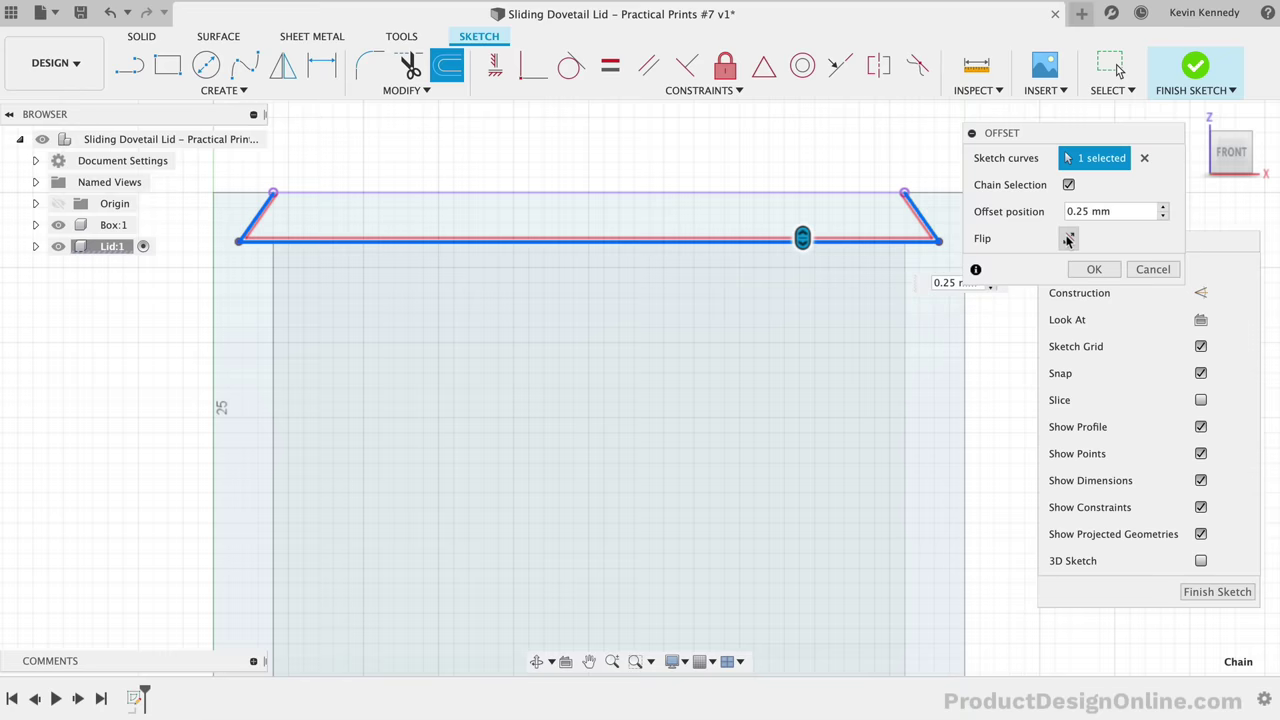
{"action": "scroll", "coordinate": [828, 333], "scroll_direction": "up", "scroll_amount": 5}
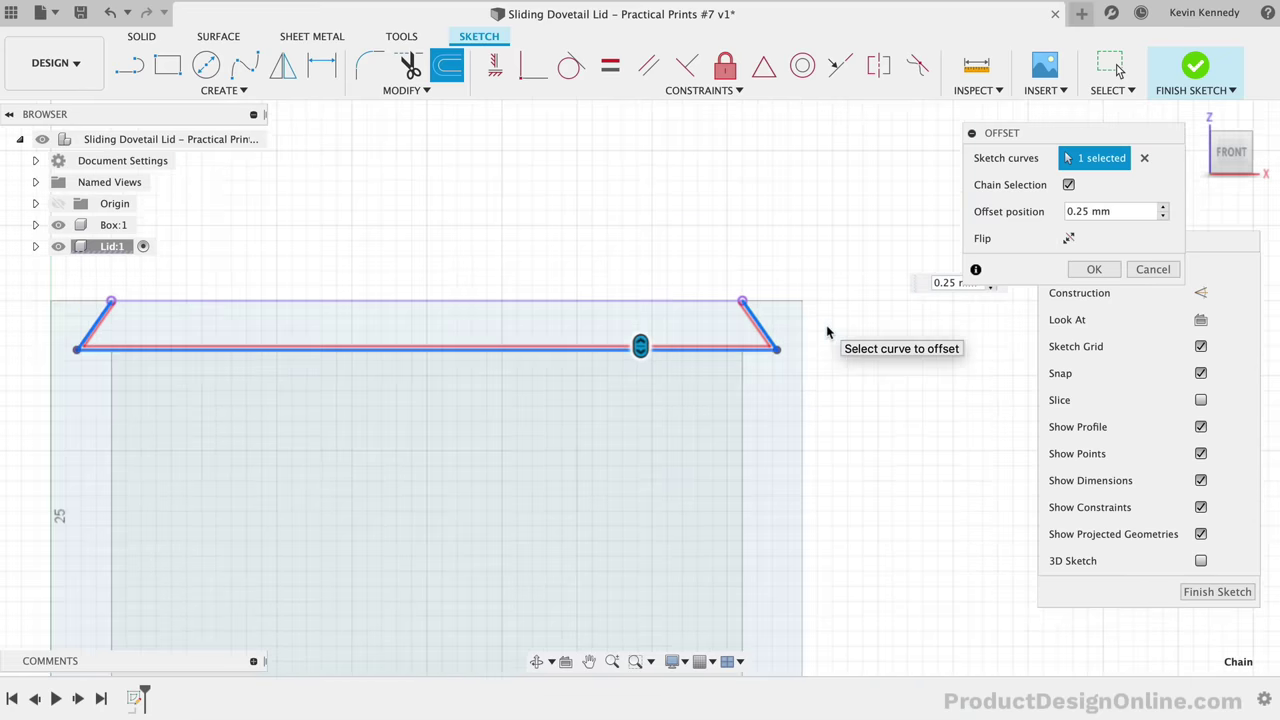
{"action": "scroll", "coordinate": [714, 333], "scroll_direction": "up", "scroll_amount": 3}
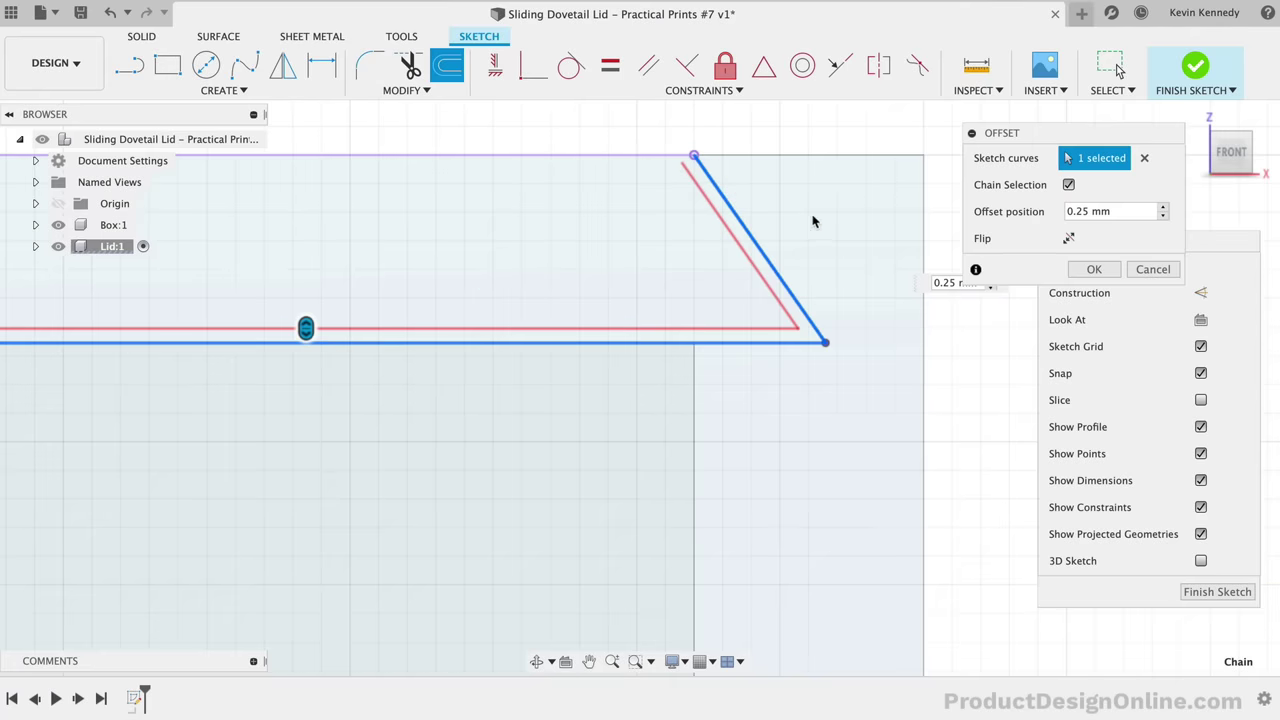
{"action": "scroll", "coordinate": [812, 221], "scroll_direction": "down", "scroll_amount": 3}
{"action": "left_click", "coordinate": [368, 91]}
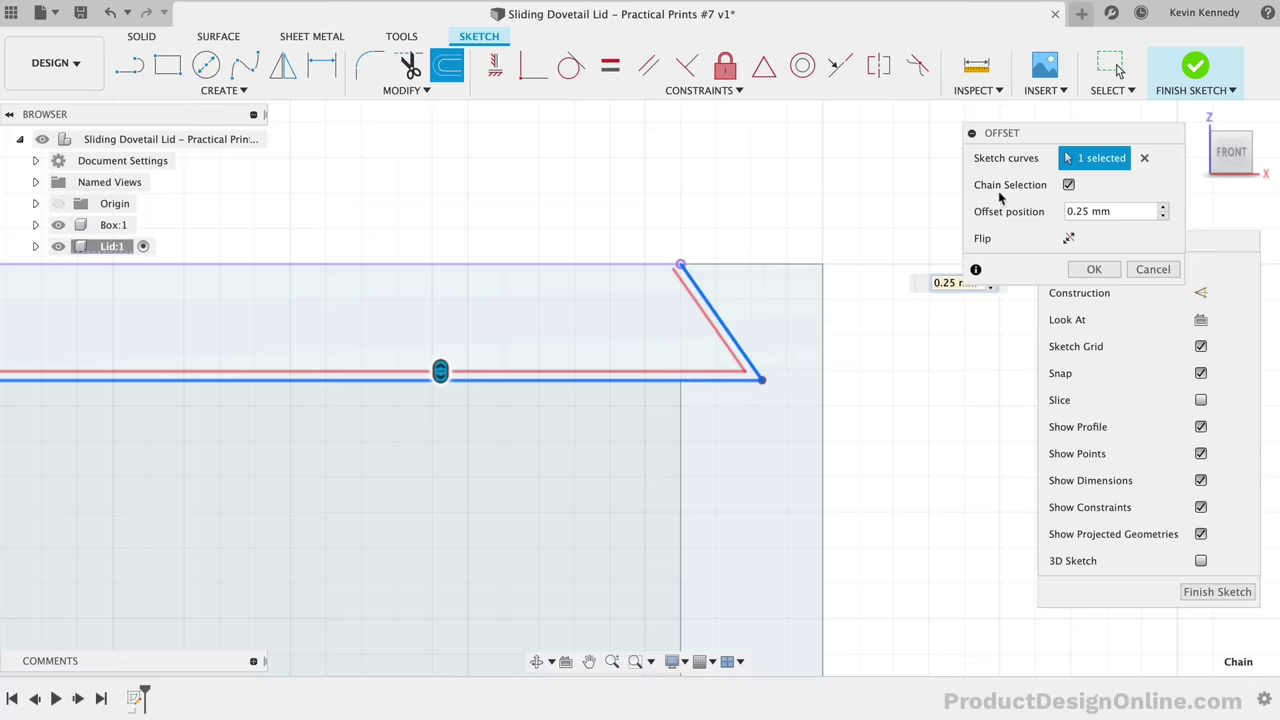
- Turn off chain selection and add the remaining dovetail edges, including the short top-left edge
{"action": "left_click", "coordinate": [1068, 185]}
{"action": "left_click", "coordinate": [770, 263]}
{"action": "scroll", "coordinate": [767, 264], "scroll_direction": "down", "scroll_amount": 3}
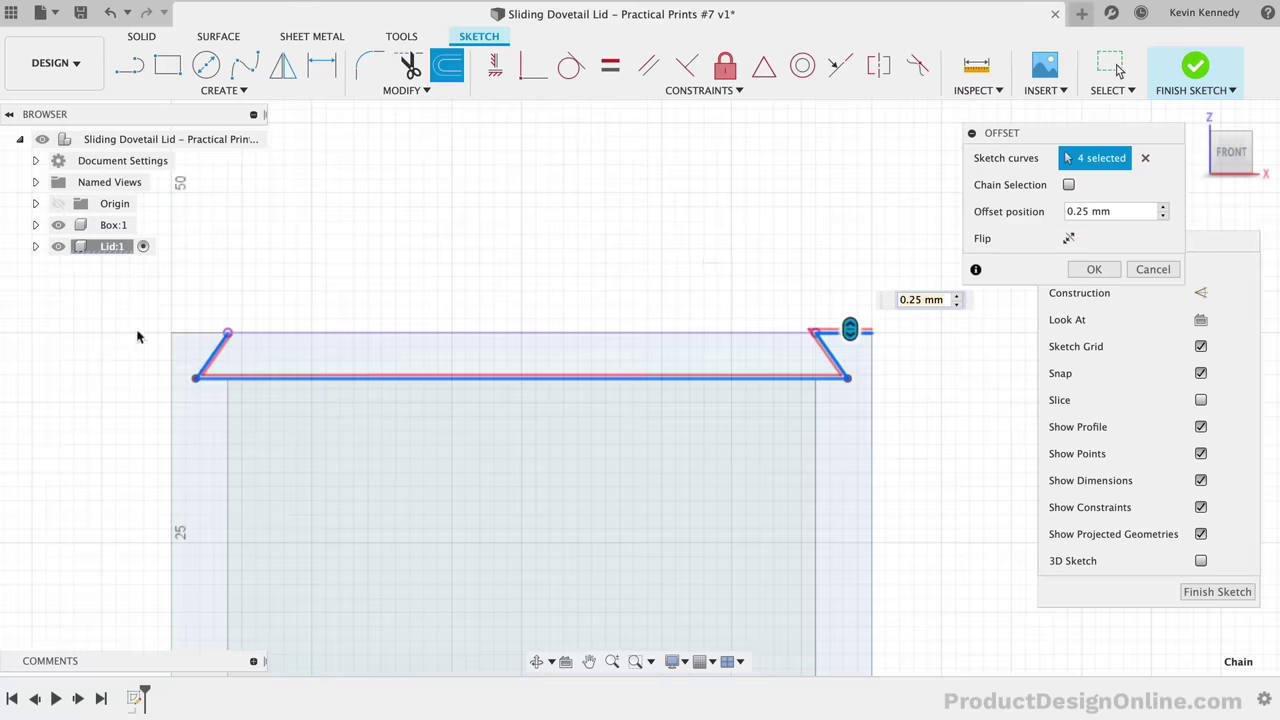
{"action": "left_click", "coordinate": [189, 335]}
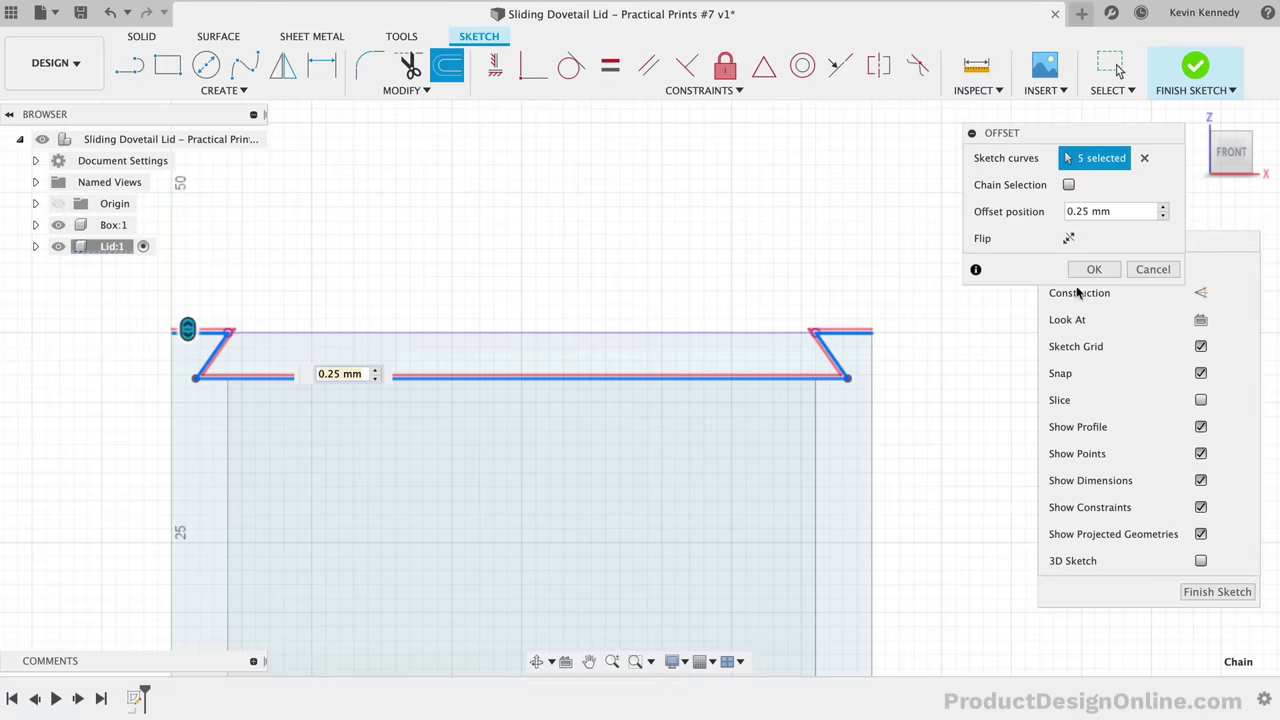
{"action": "scroll", "coordinate": [951, 331], "scroll_direction": "up", "scroll_amount": 4}
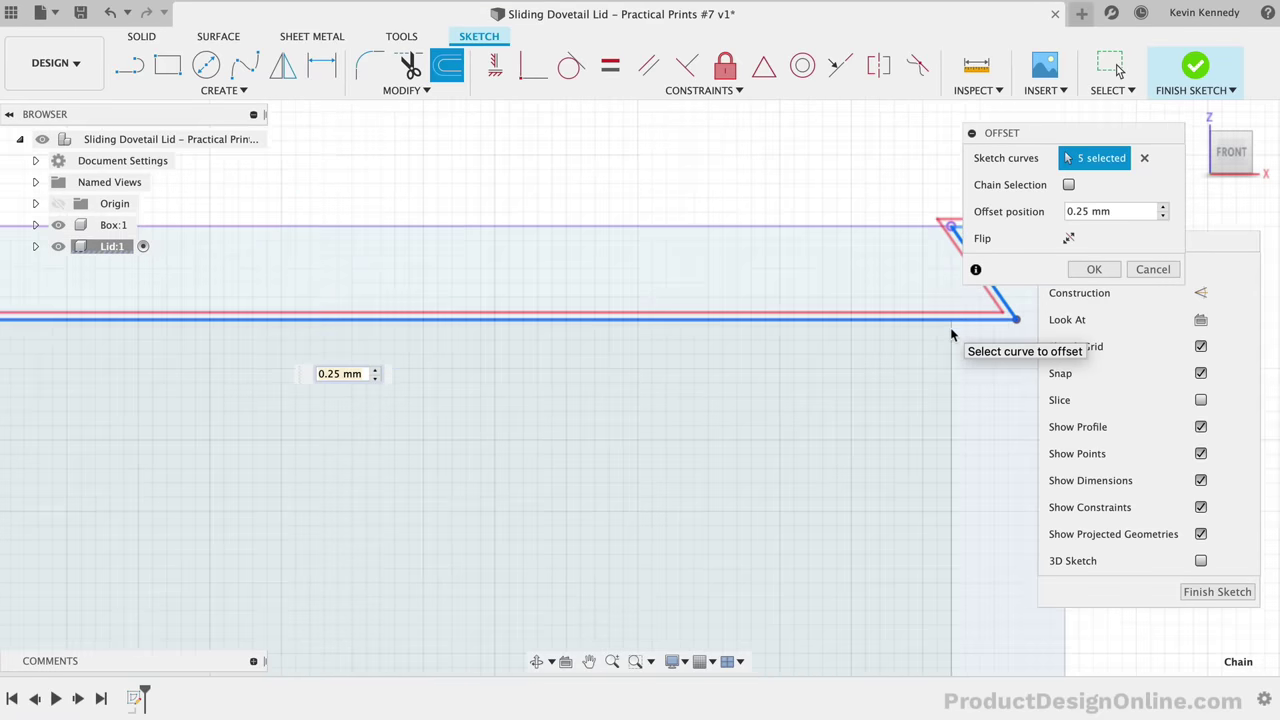
- Apply the 0.25 mm offset and draw a closing line from the lid's right corner to the dovetail's upper corner
{"action": "left_click", "coordinate": [1092, 270]}
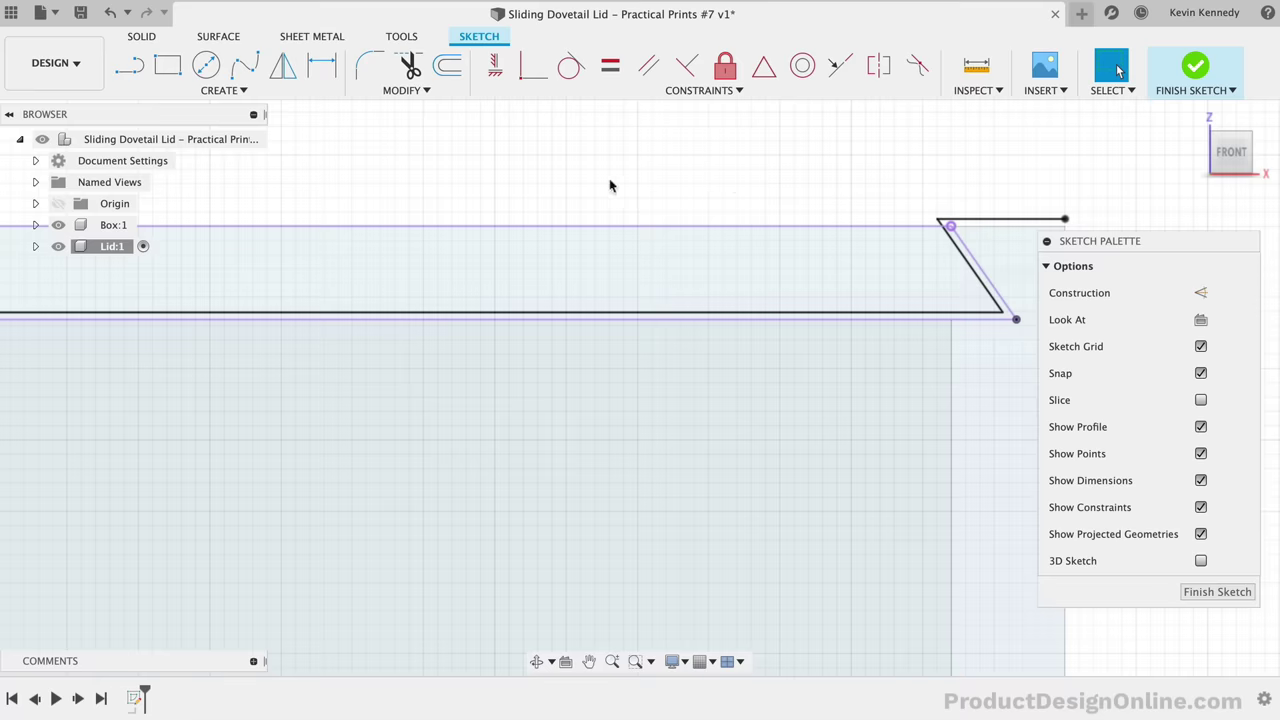
{"action": "left_click", "coordinate": [129, 65]}
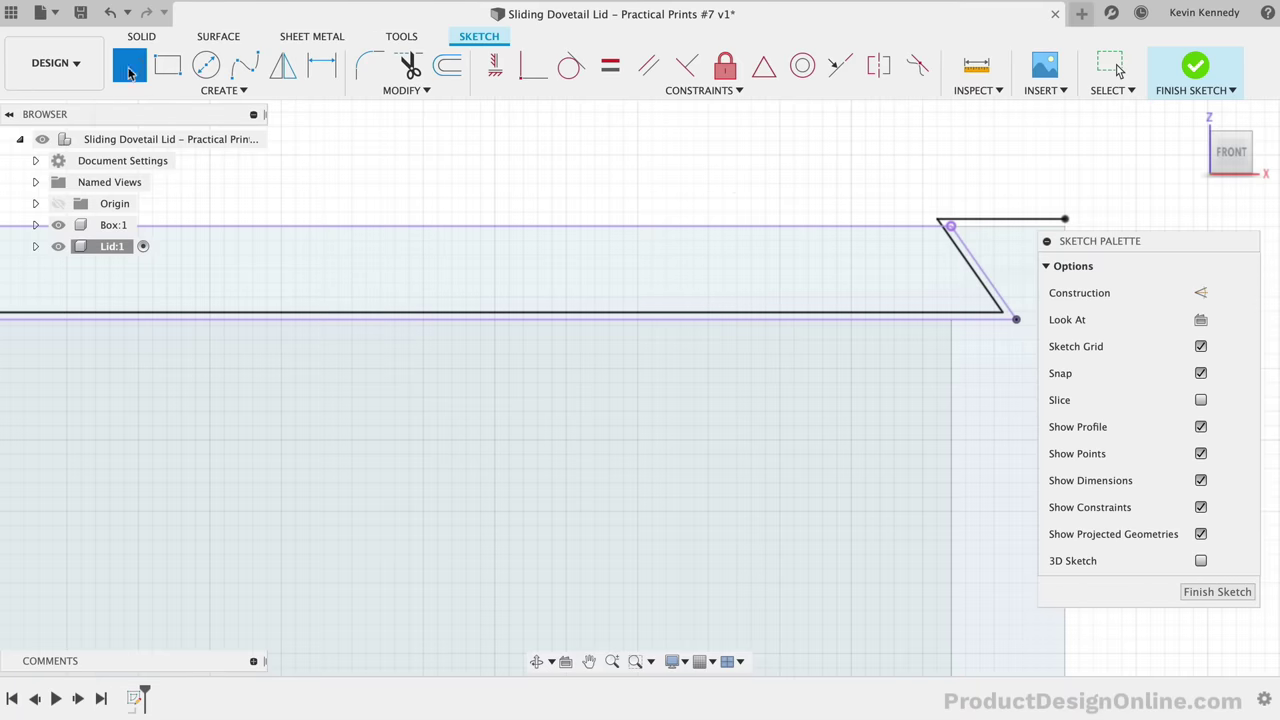
{"action": "left_click", "coordinate": [943, 232]}
{"action": "scroll", "coordinate": [763, 236], "scroll_direction": "down", "scroll_amount": 3}
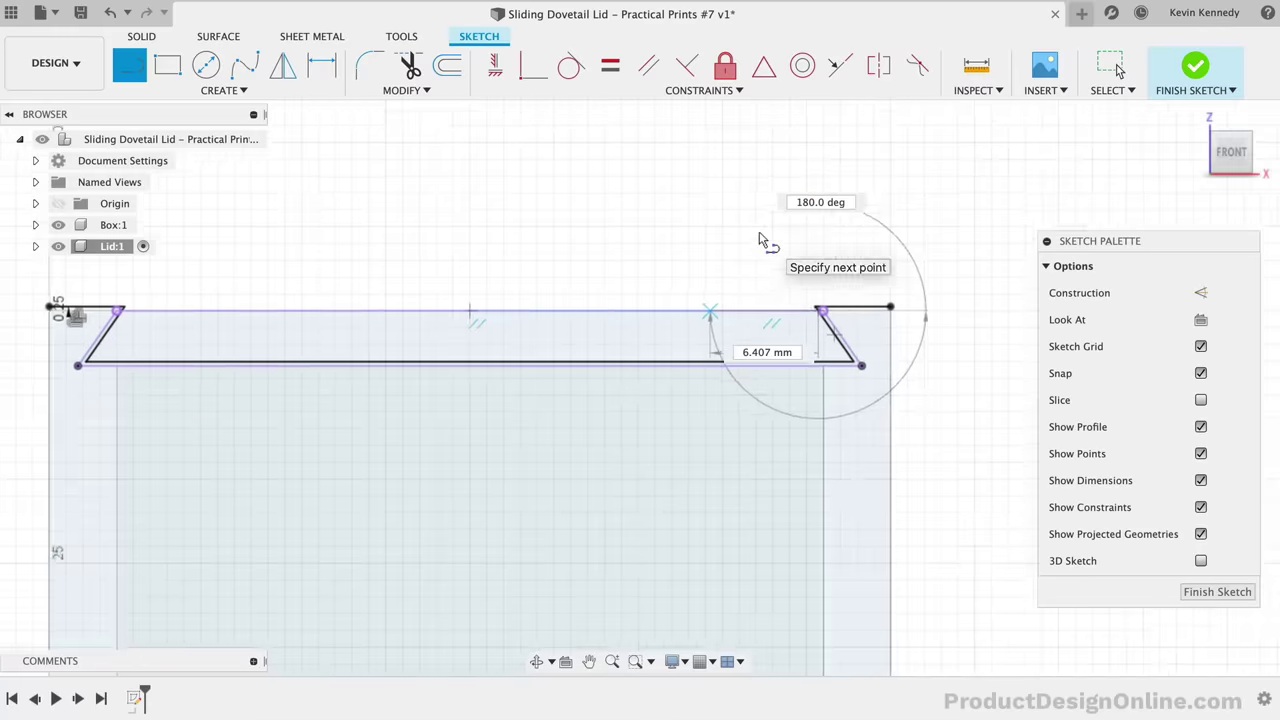
{"action": "scroll", "coordinate": [141, 297], "scroll_direction": "up", "scroll_amount": 5}
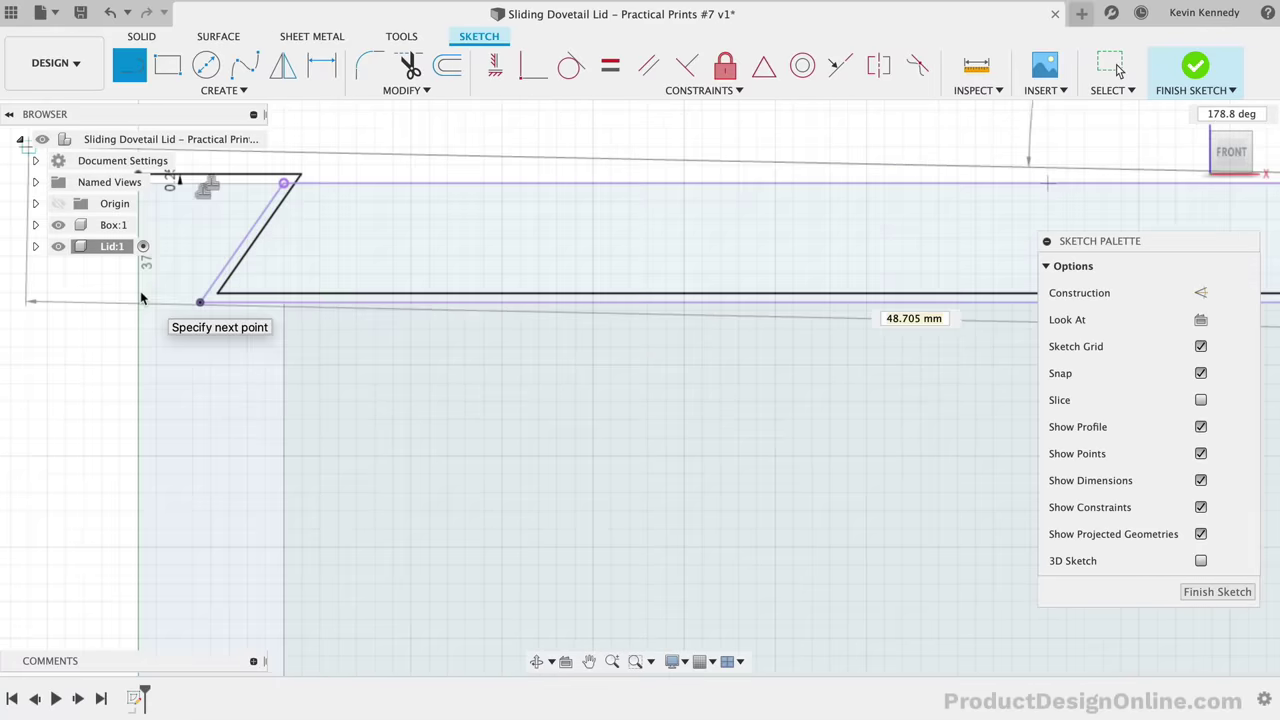
{"action": "scroll", "coordinate": [143, 300], "scroll_direction": "up", "scroll_amount": 3}
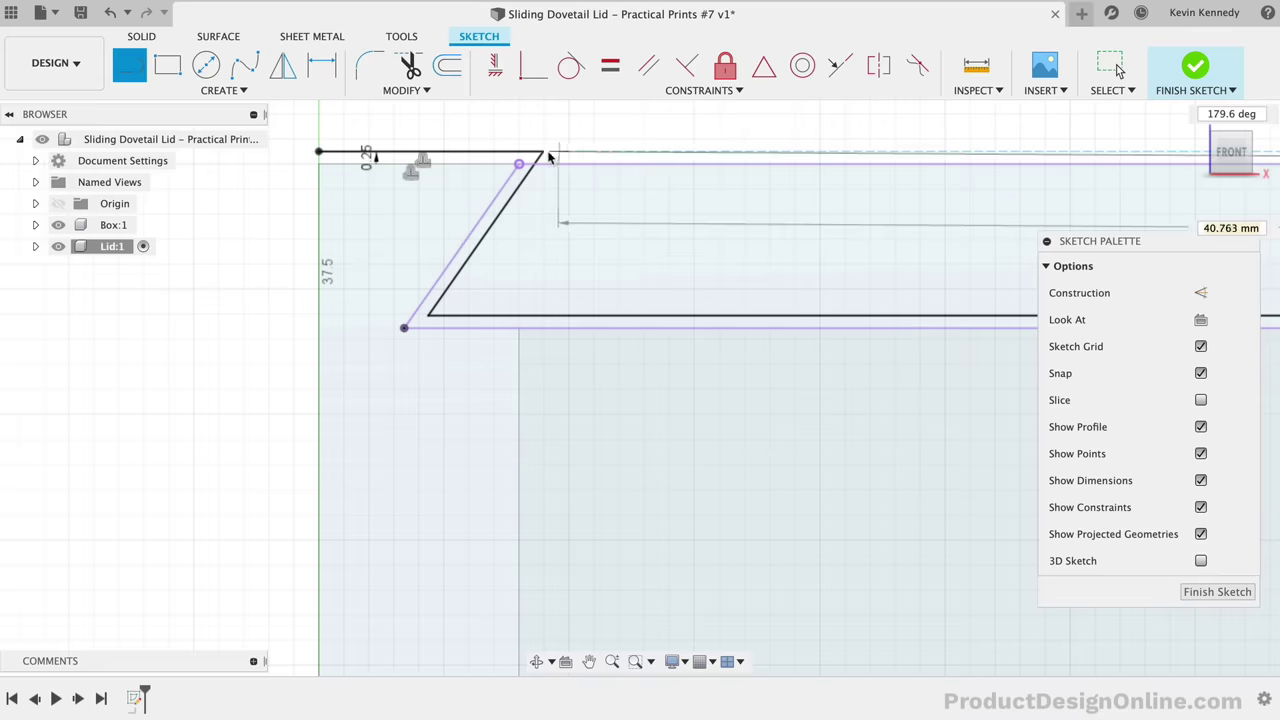
{"action": "left_click", "coordinate": [536, 166]}
{"action": "key", "text": "Escape"}
- Expand Lid:1 > Sketches and start renaming Sketch1
{"action": "left_click", "coordinate": [36, 246]}
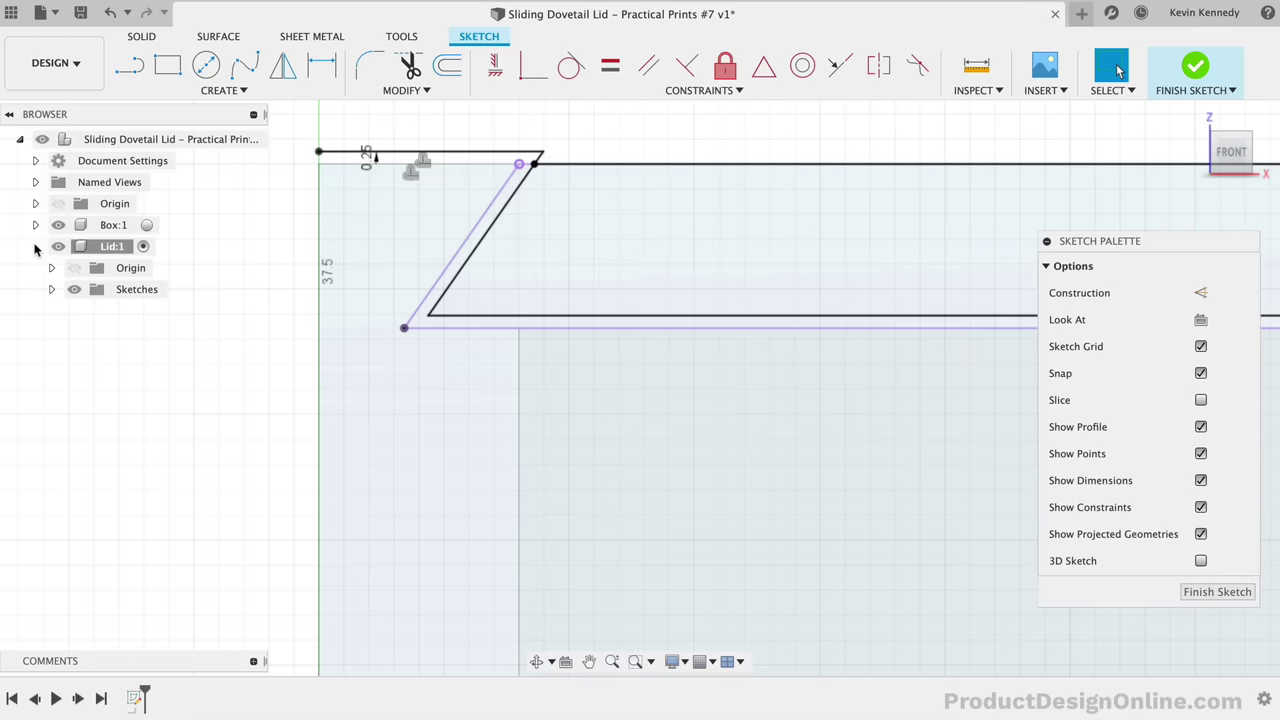
{"action": "left_click", "coordinate": [51, 290]}
{"action": "double_click", "coordinate": [150, 310]}
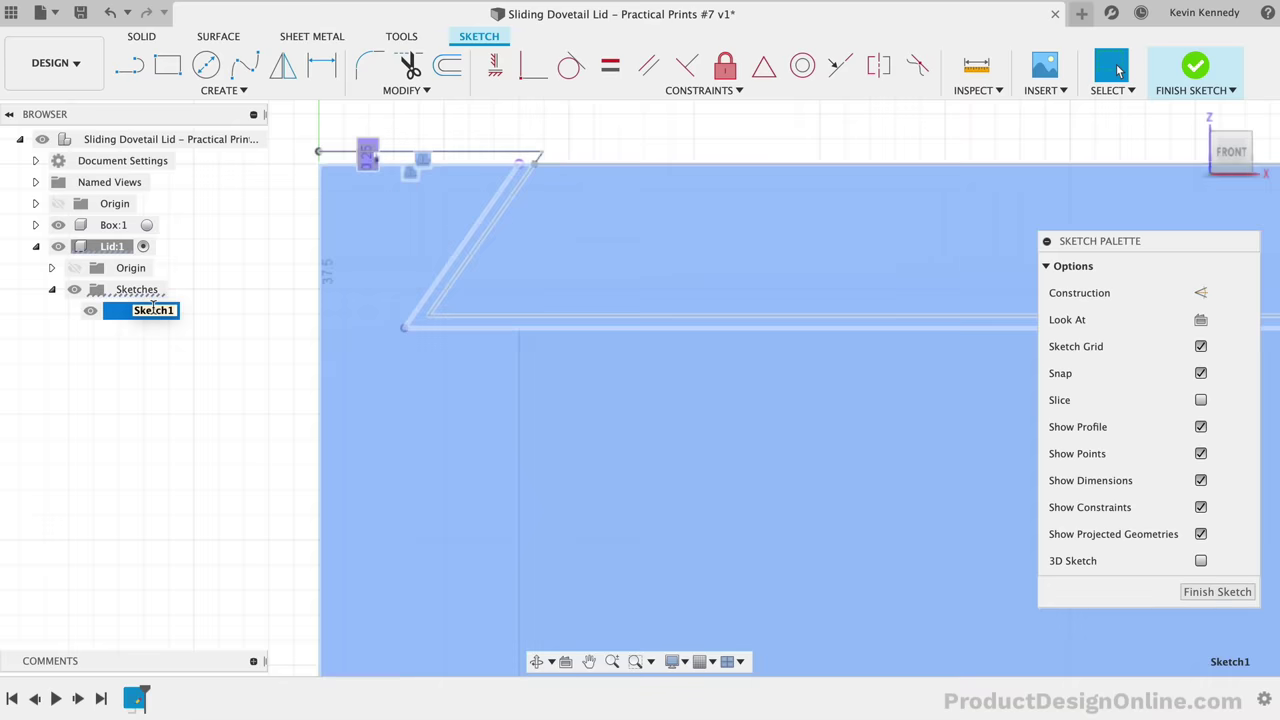
- Name the sketch 'Lid' and review the 0.25 mm offset value, cancelling without changes
{"action": "type", "text": "Lid"}
{"action": "left_click", "coordinate": [244, 323]}
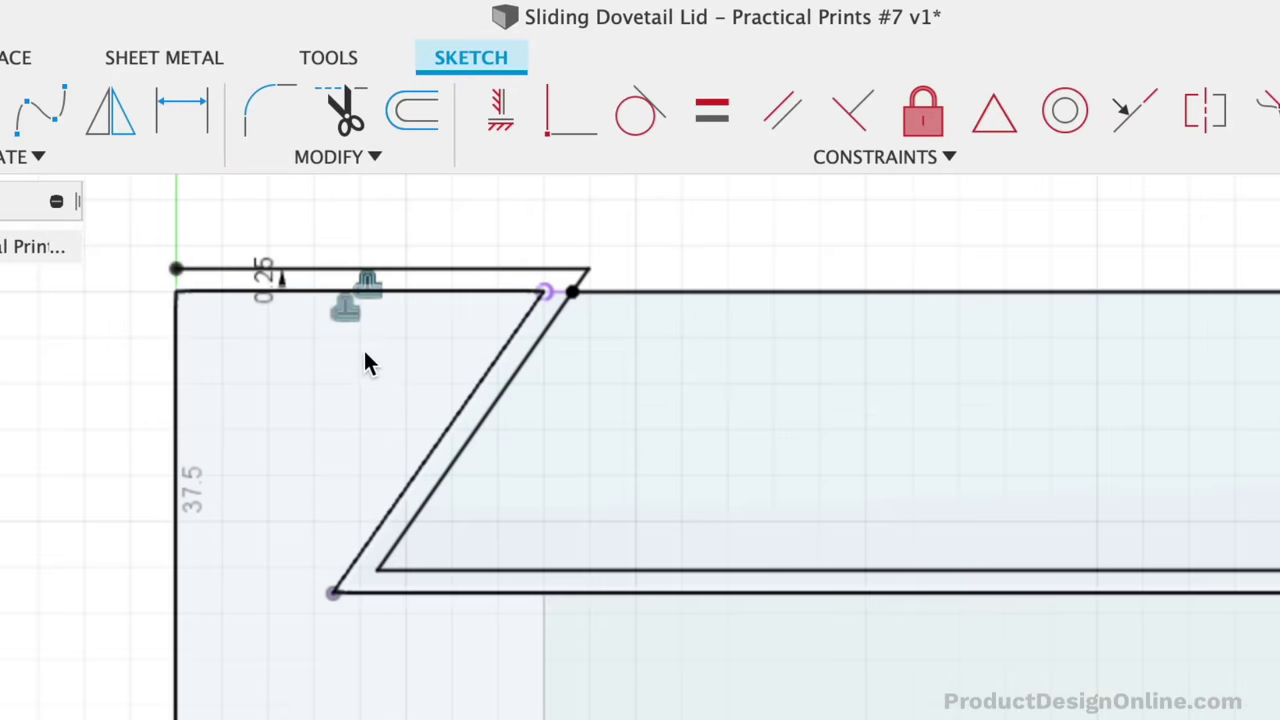
{"action": "left_click", "coordinate": [343, 316]}
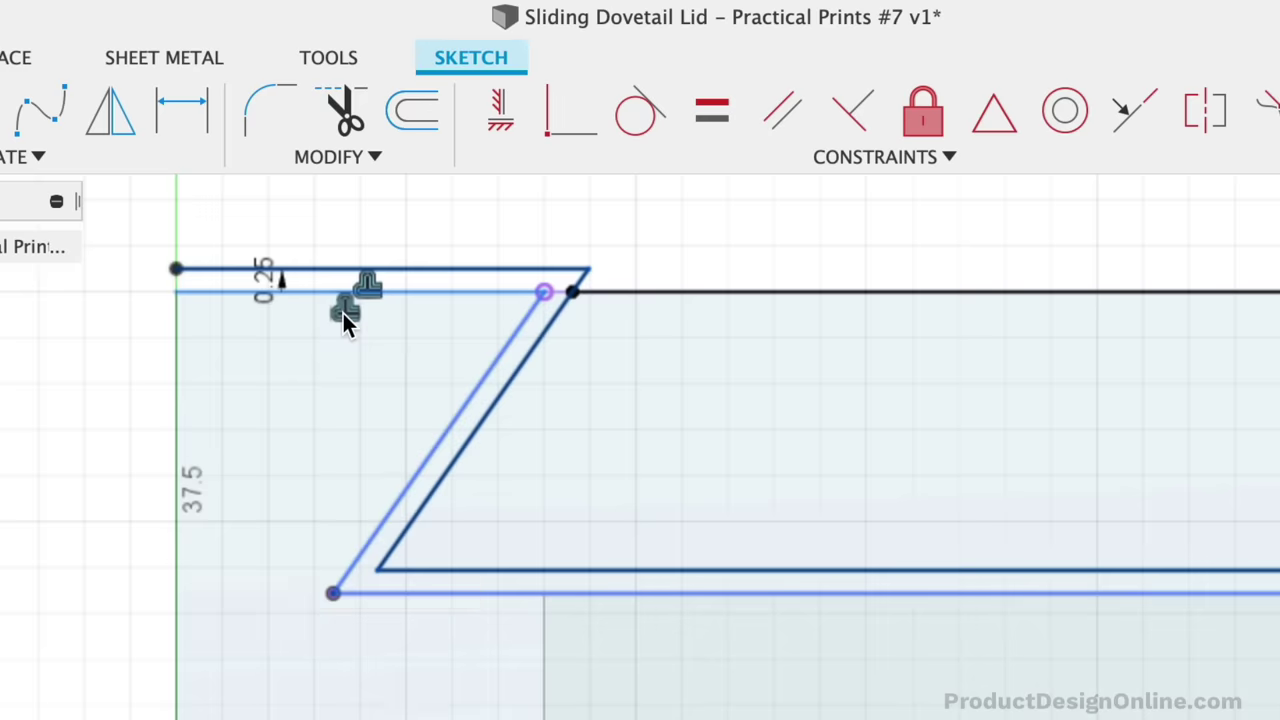
{"action": "right_click", "coordinate": [343, 313]}
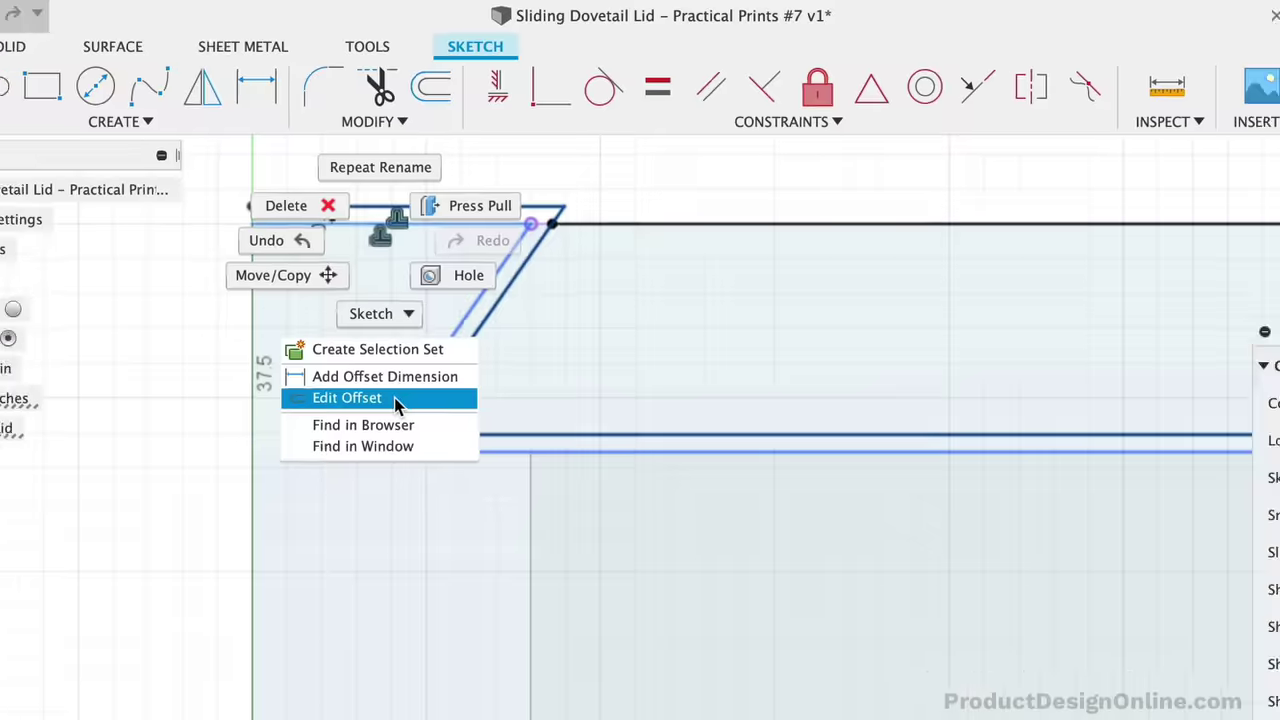
{"action": "left_click", "coordinate": [364, 521]}
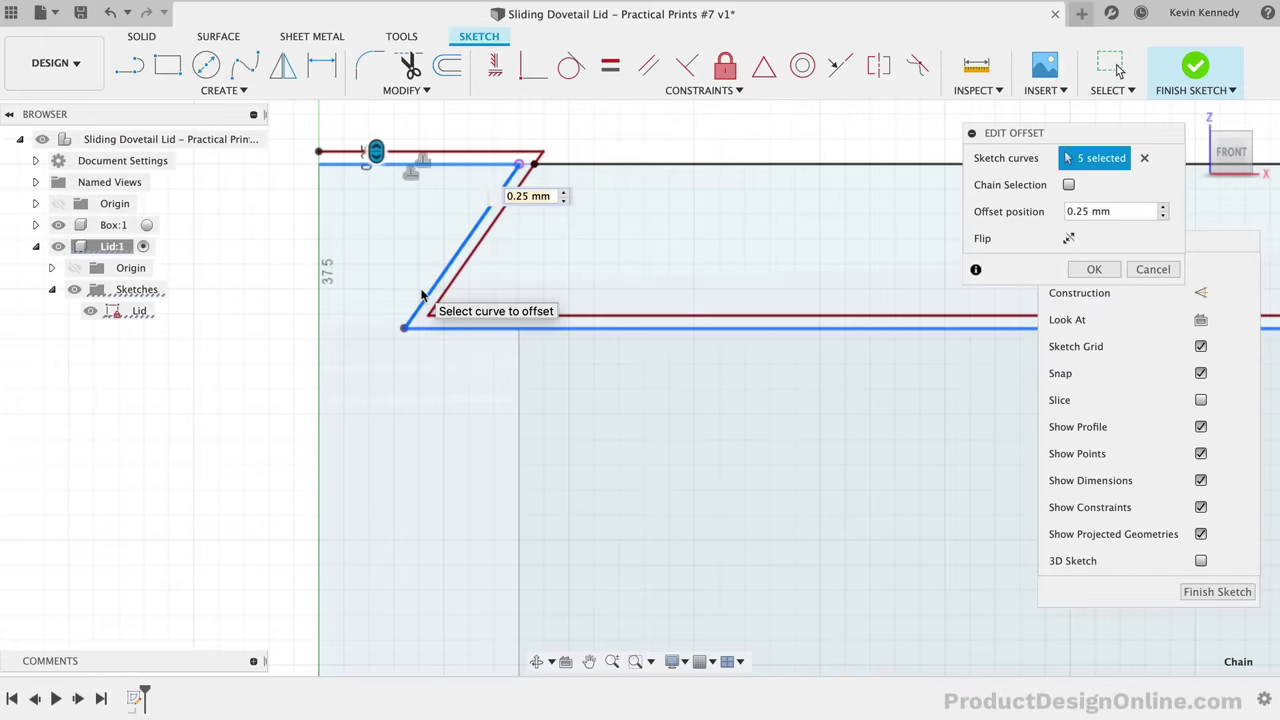
{"action": "left_click_drag", "start_coordinate": [1073, 132], "coordinate": [842, 201]}
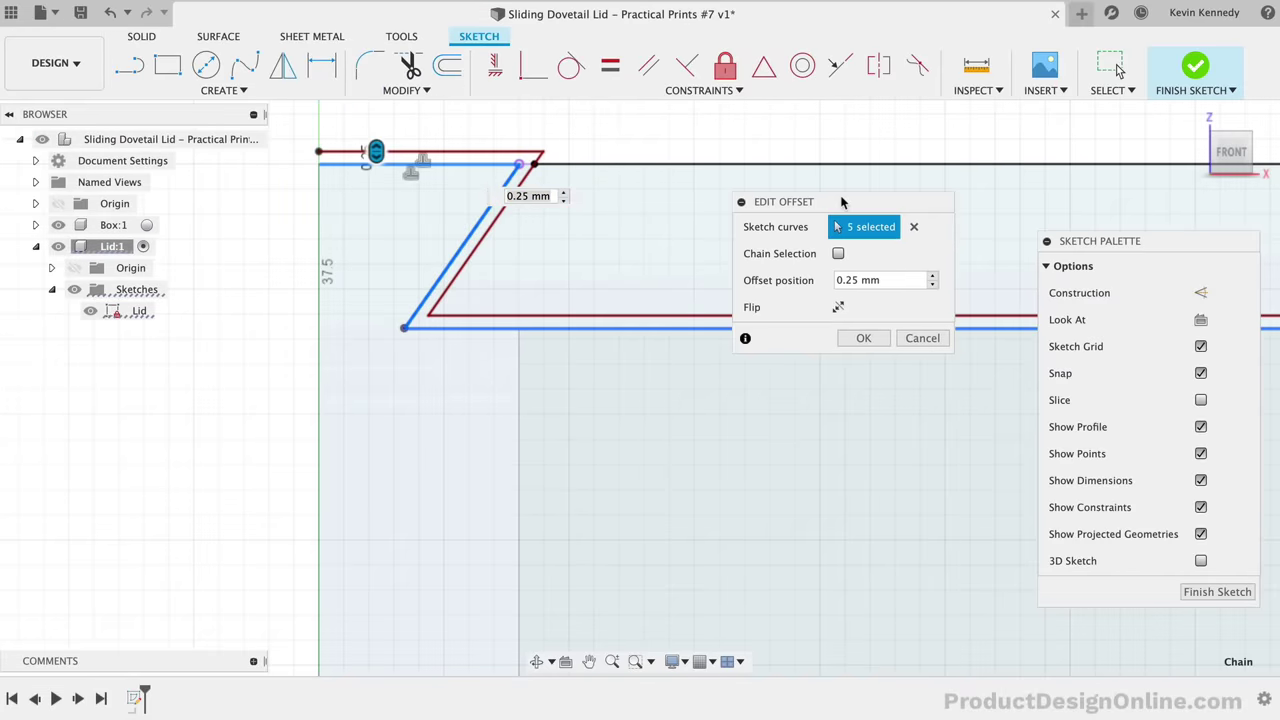
{"action": "left_click", "coordinate": [921, 338]}
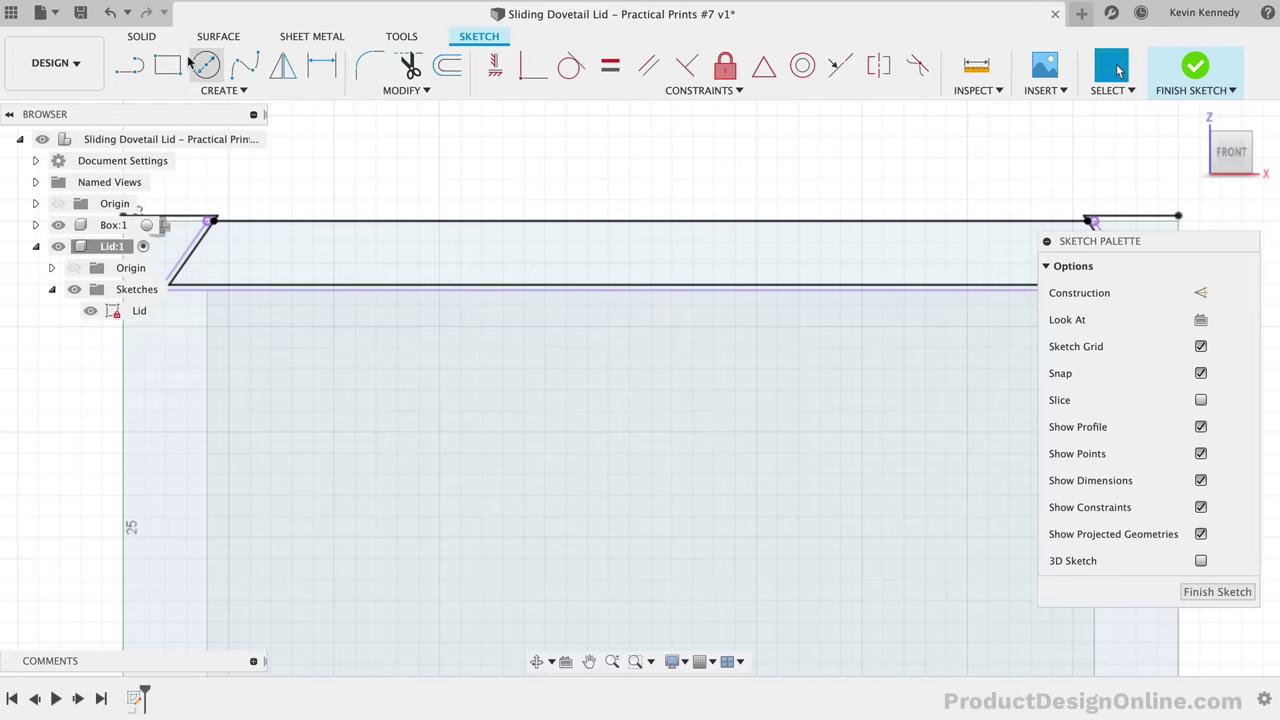
- Extrude the lid profile as a new body to the box's back inner wall, offset 0.25 mm
{"action": "left_click", "coordinate": [141, 36]}
{"action": "left_click", "coordinate": [167, 65]}
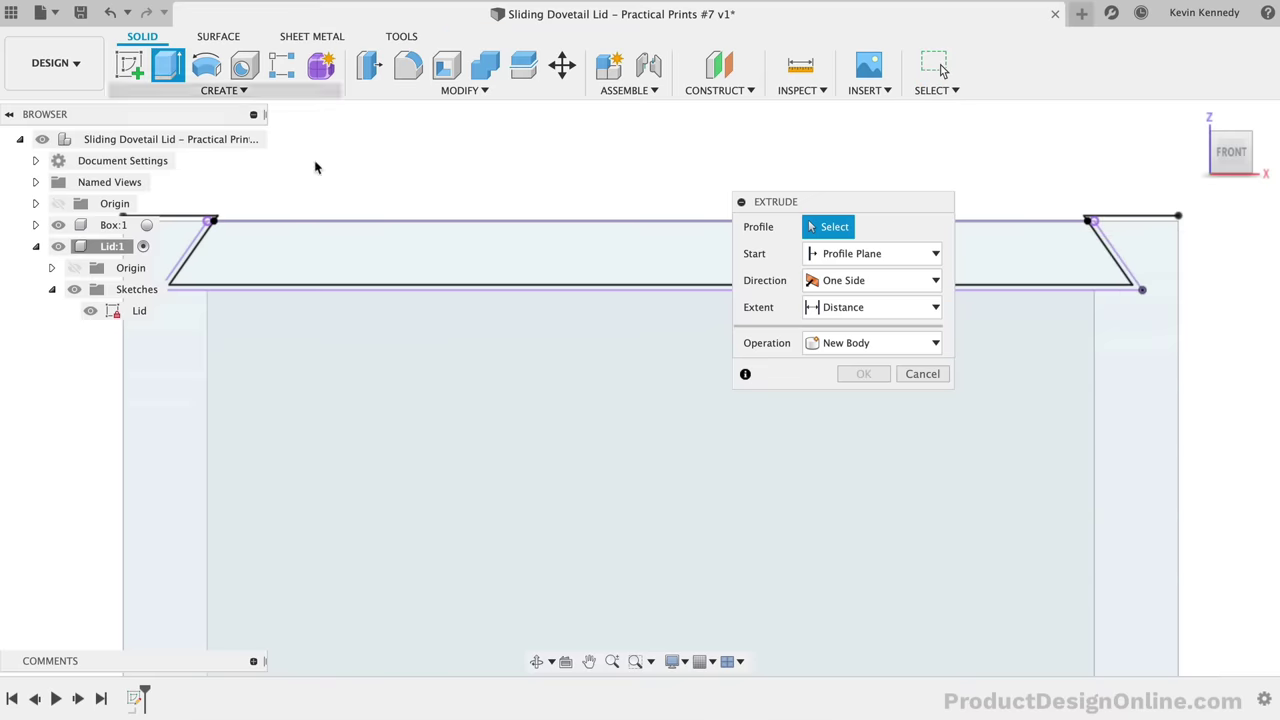
{"action": "left_click", "coordinate": [374, 246]}
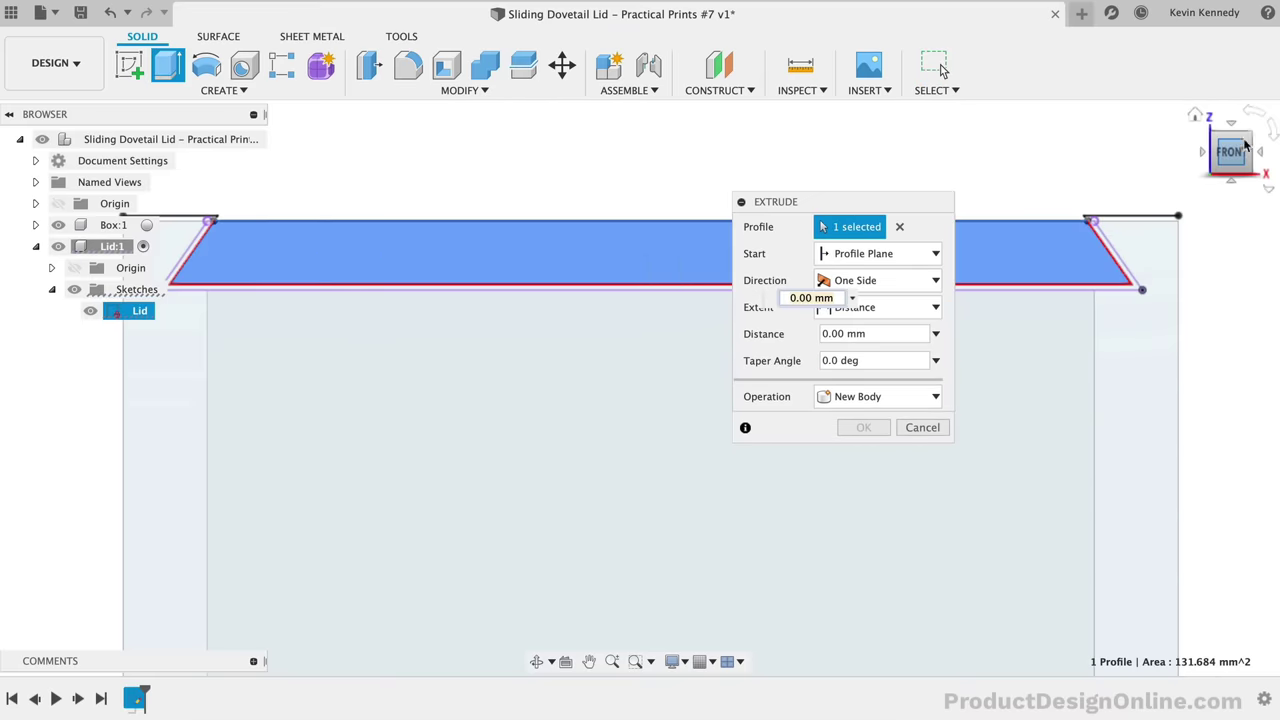
{"action": "left_click", "coordinate": [1196, 118]}
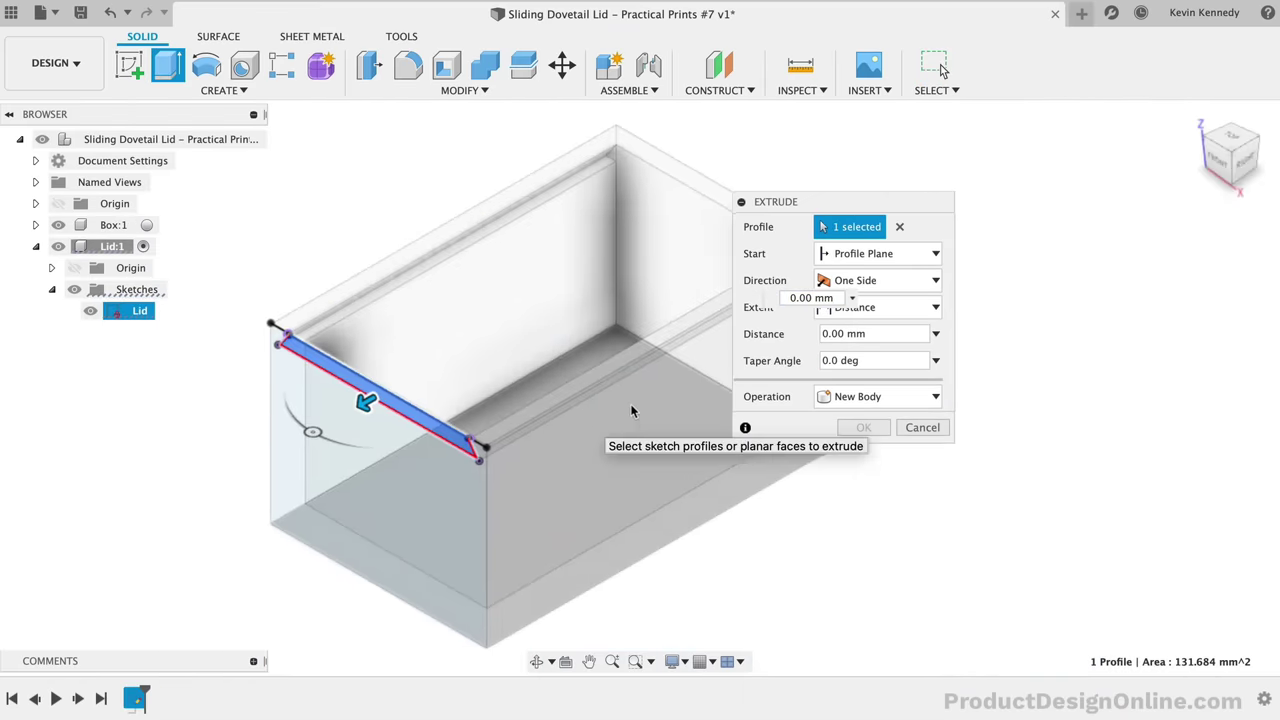
{"action": "left_click_drag", "start_coordinate": [846, 202], "coordinate": [1000, 199]}
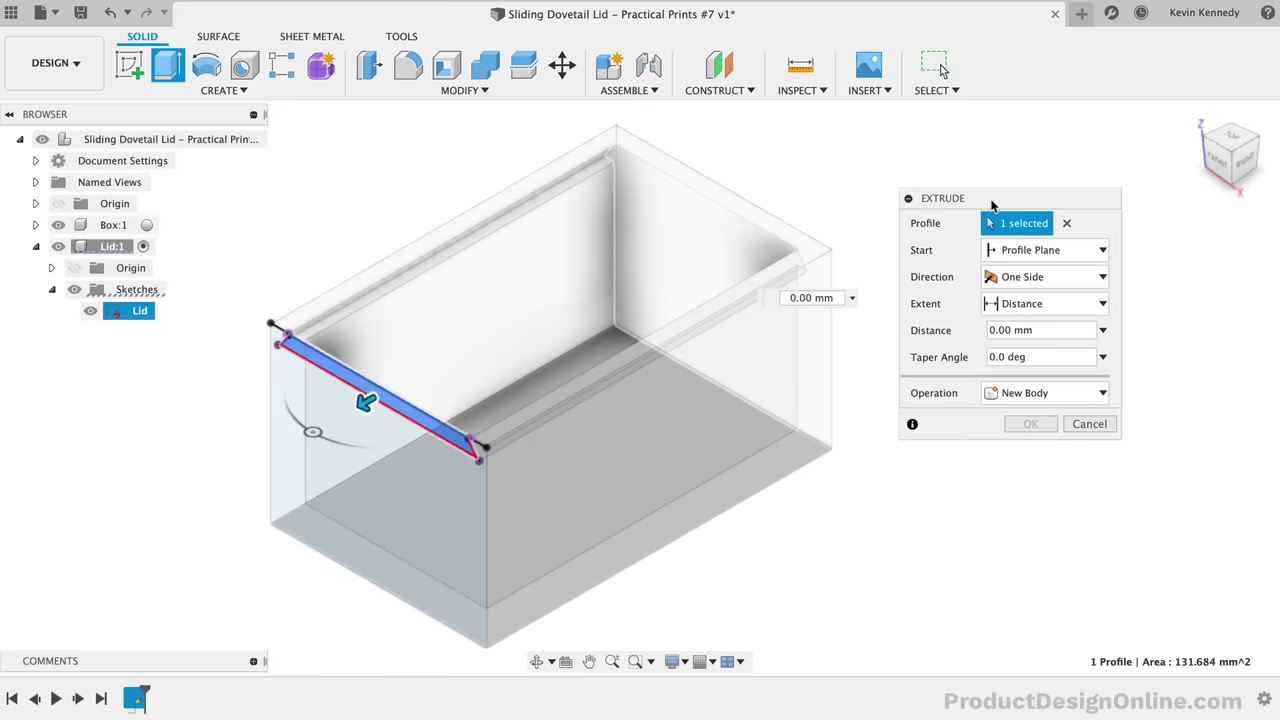
{"action": "left_click", "coordinate": [1023, 310]}
{"action": "left_click", "coordinate": [1025, 346]}
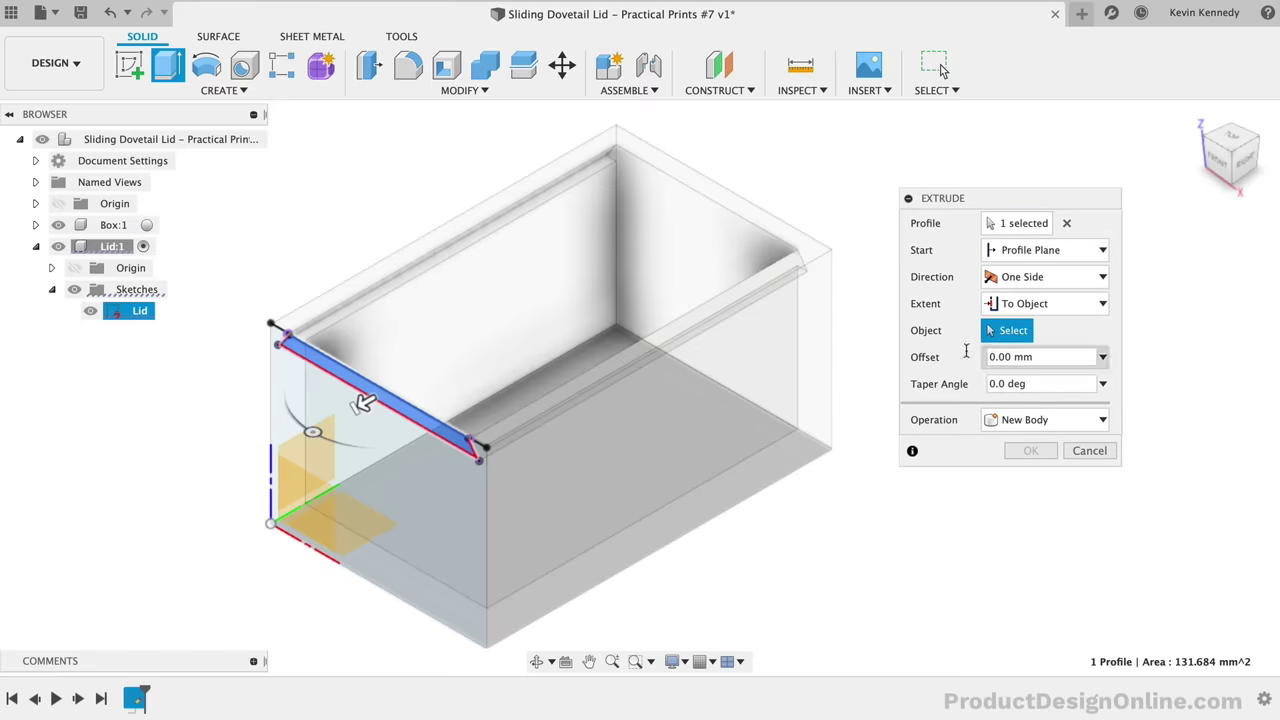
{"action": "left_click", "coordinate": [702, 258]}
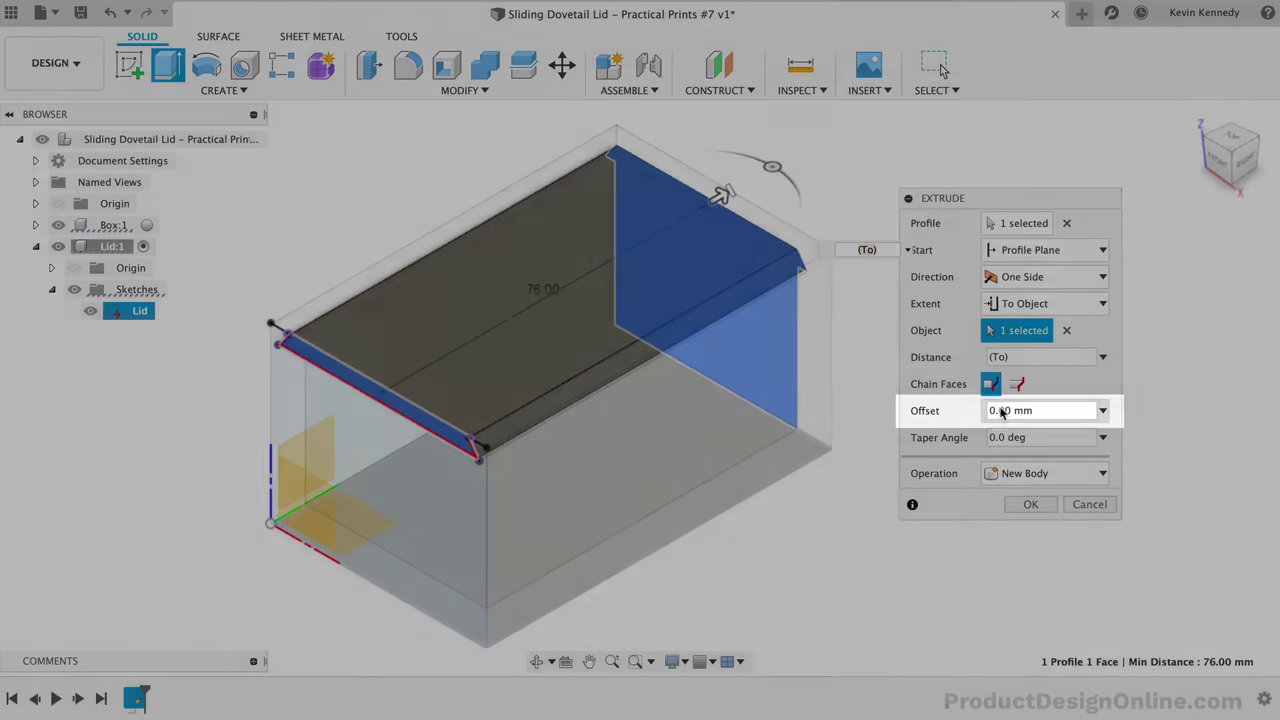
{"action": "left_click", "coordinate": [1004, 411]}
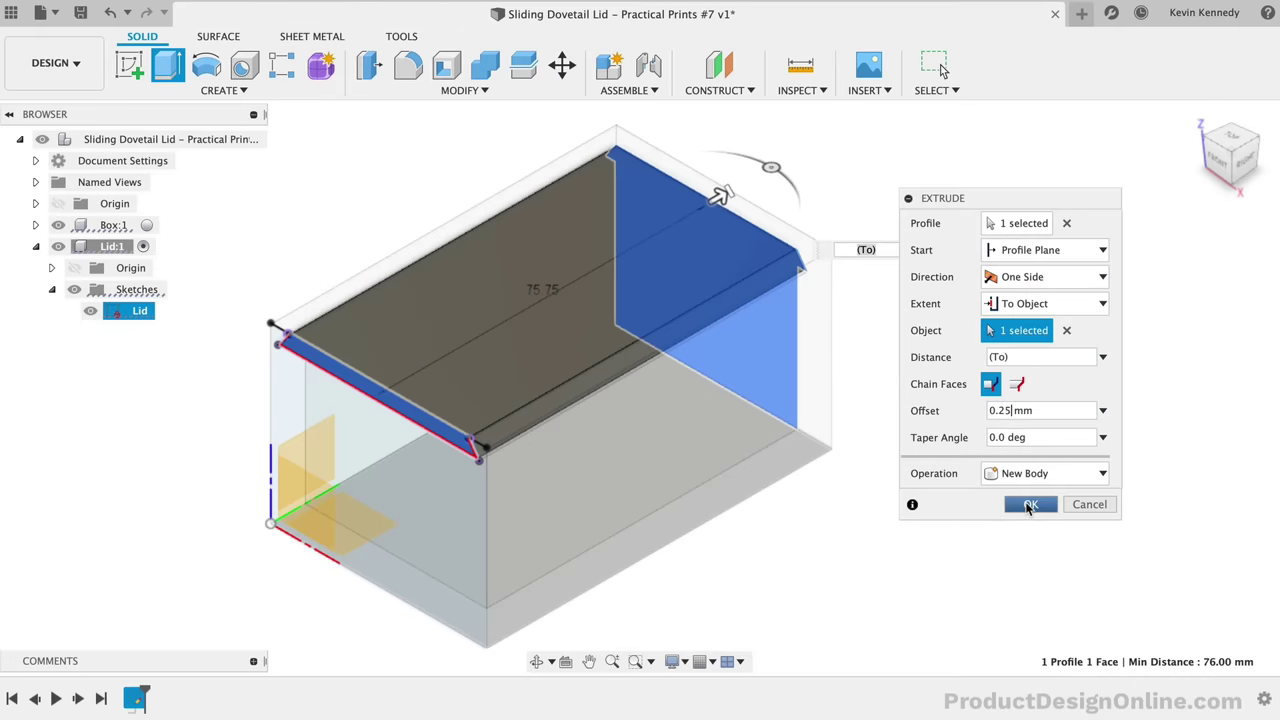
{"action": "left_click", "coordinate": [1030, 505]}
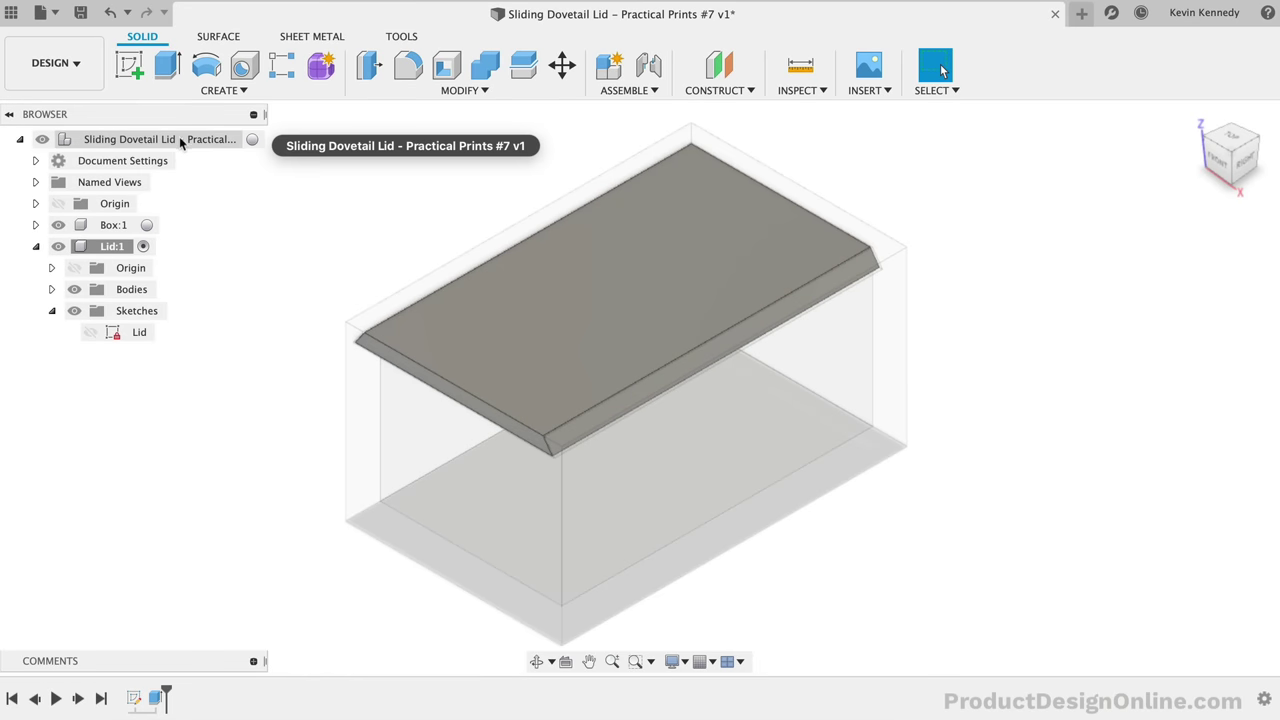
- Activate the root component and bring up the Change Parameters dialog
{"action": "left_click", "coordinate": [251, 141]}
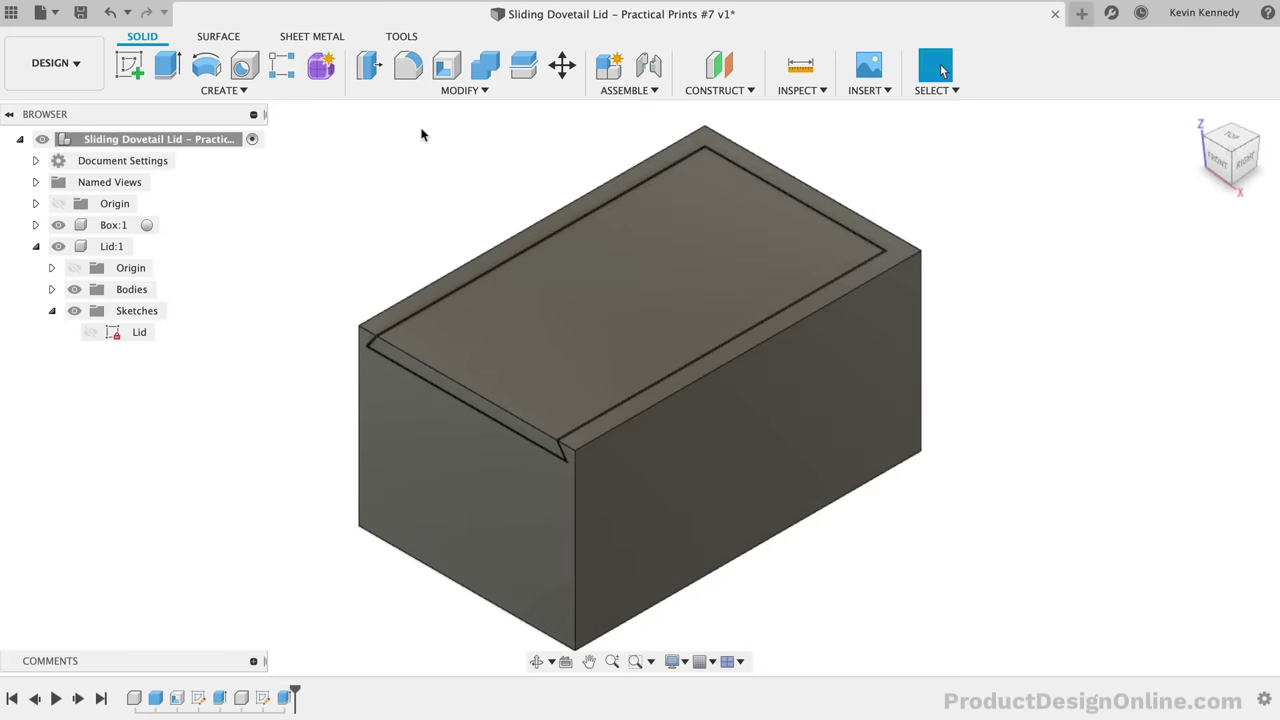
{"action": "left_click", "coordinate": [455, 92]}
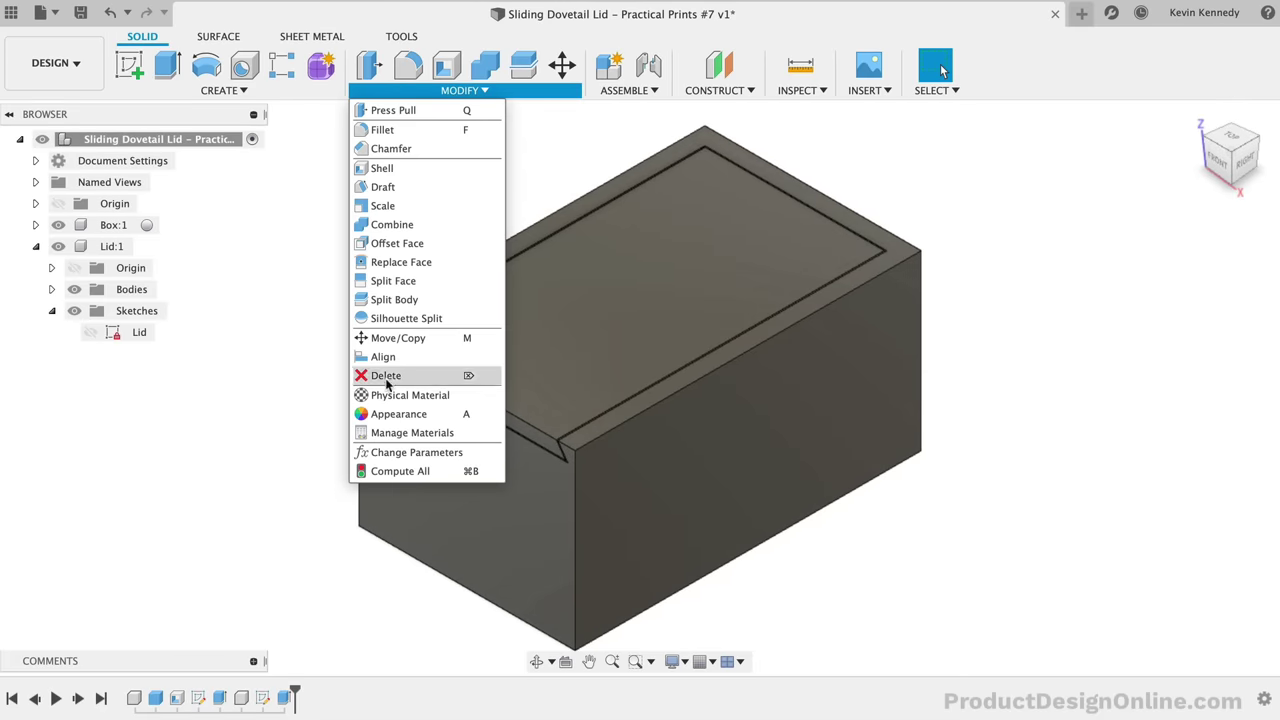
{"action": "left_click", "coordinate": [392, 458]}
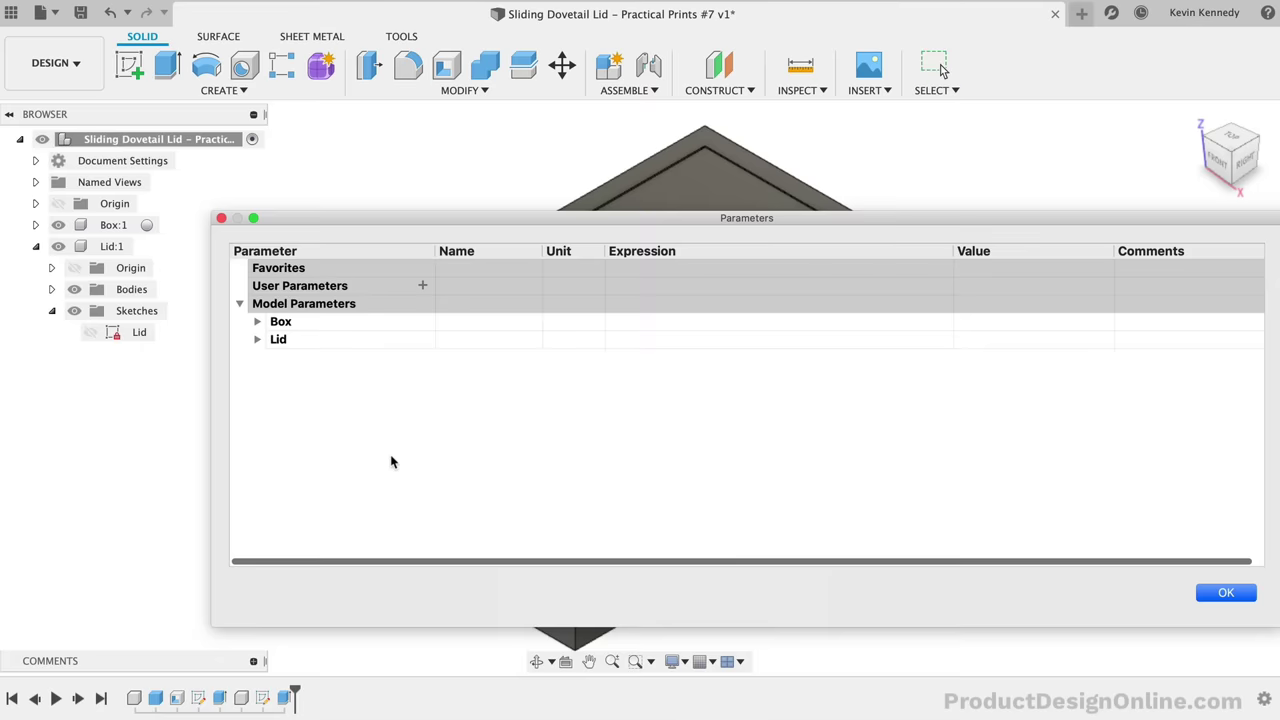
{"action": "left_click_drag", "start_coordinate": [526, 217], "coordinate": [416, 122]}
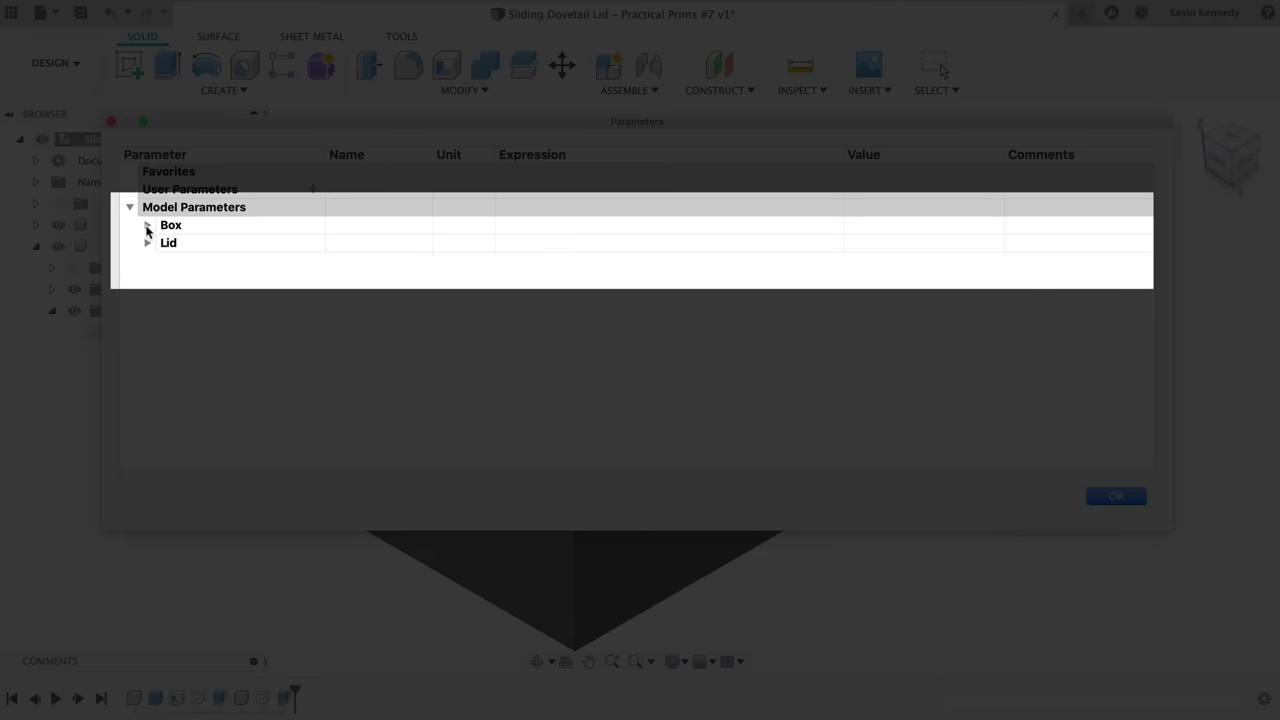
- Expand the Box parameters: BoxPrimitive1, Shell1, Opening Cutout and Extrude1
{"action": "left_click", "coordinate": [147, 226]}
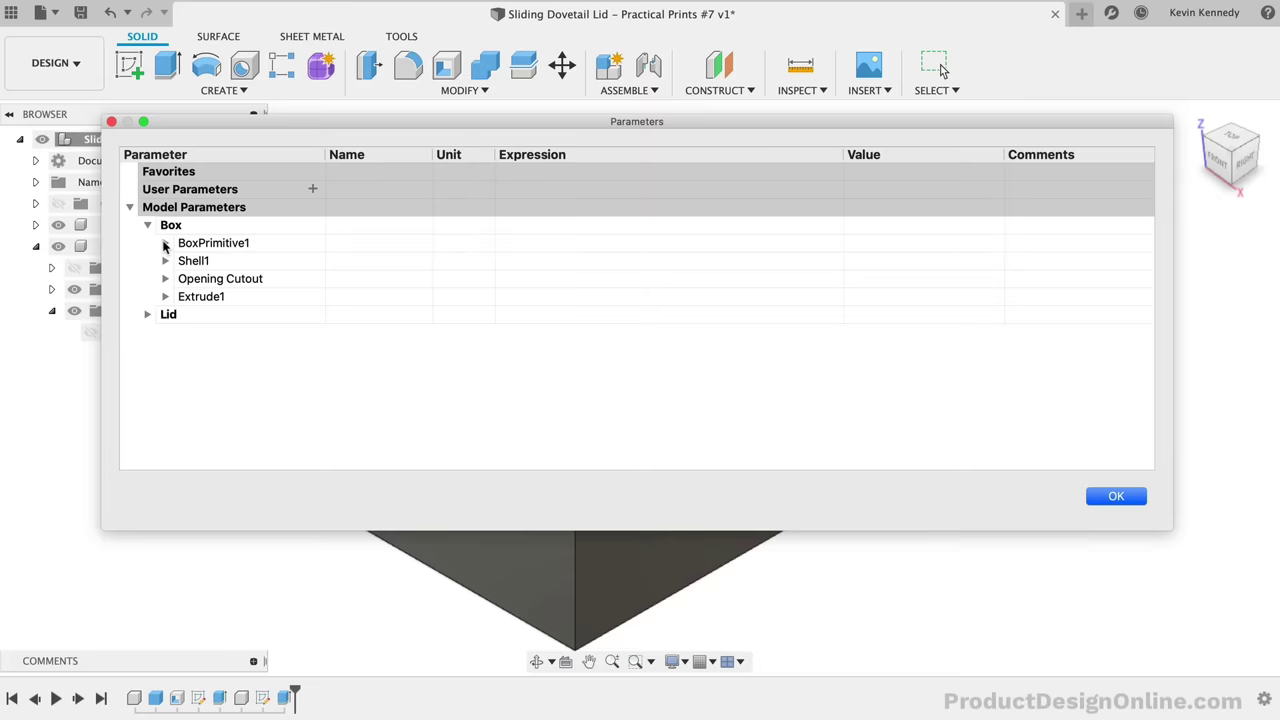
{"action": "left_click", "coordinate": [165, 244]}
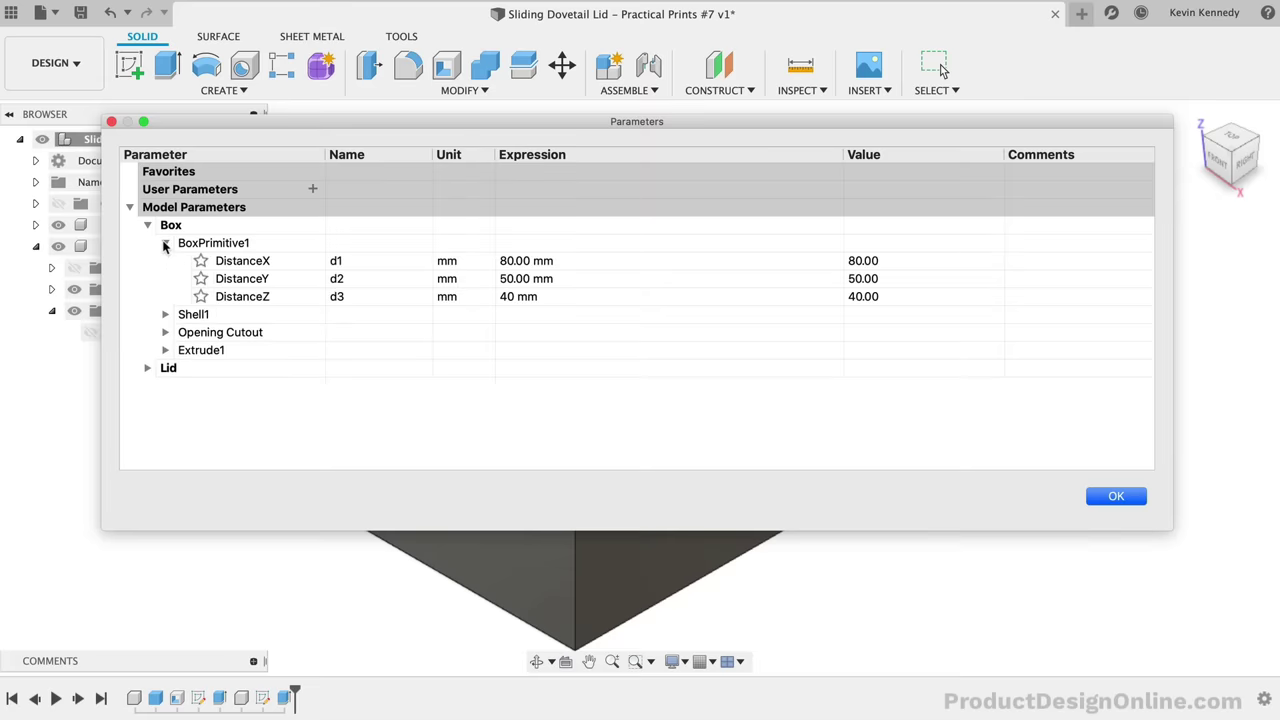
{"action": "left_click", "coordinate": [165, 315]}
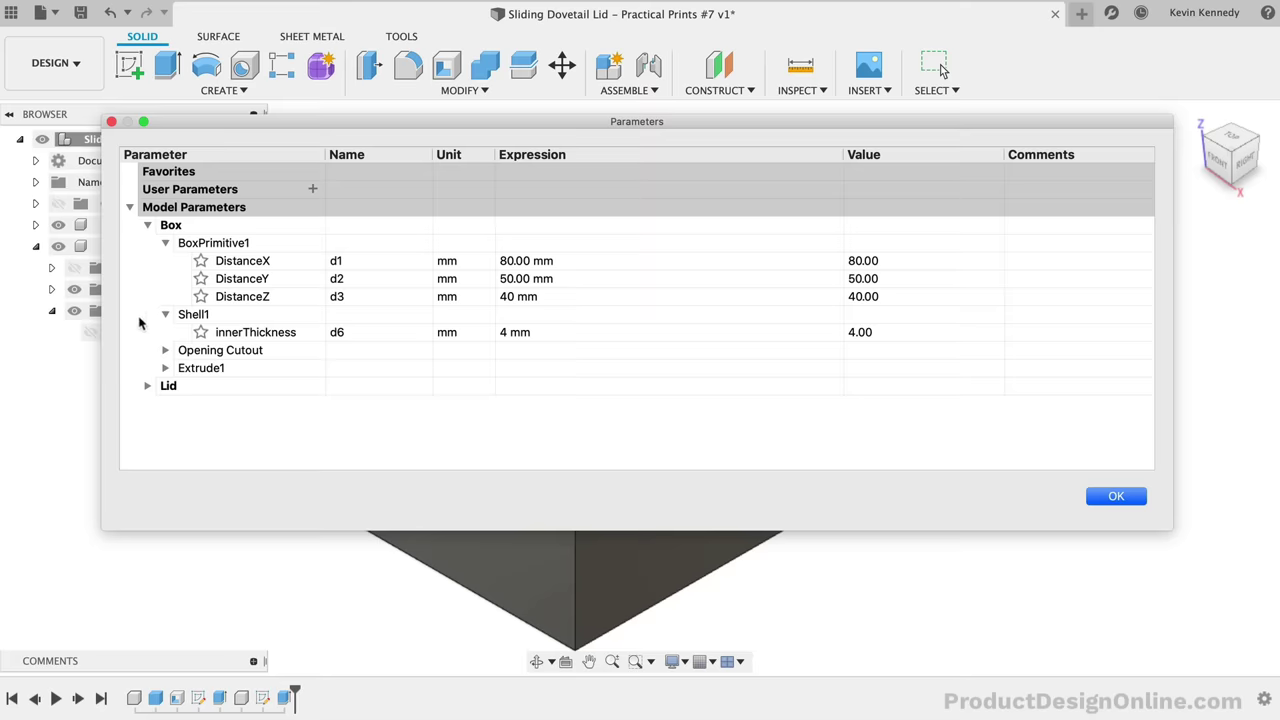
{"action": "left_click", "coordinate": [165, 351]}
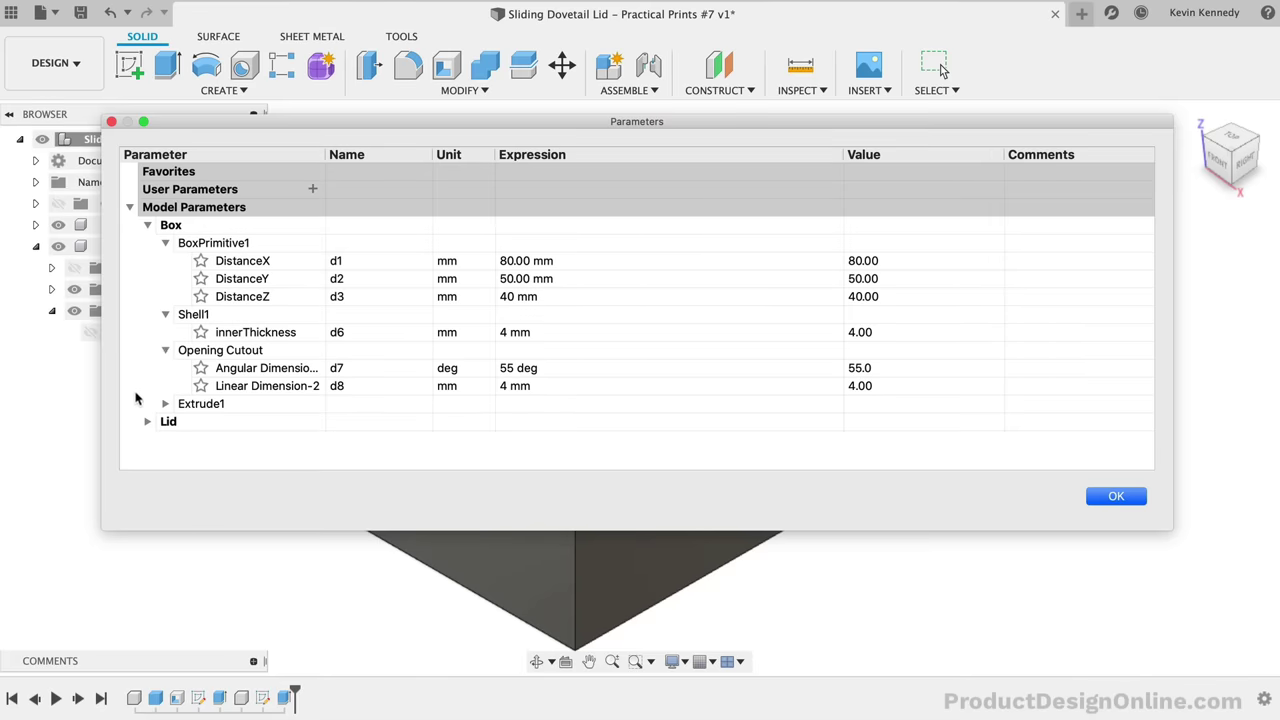
{"action": "left_click", "coordinate": [165, 404]}
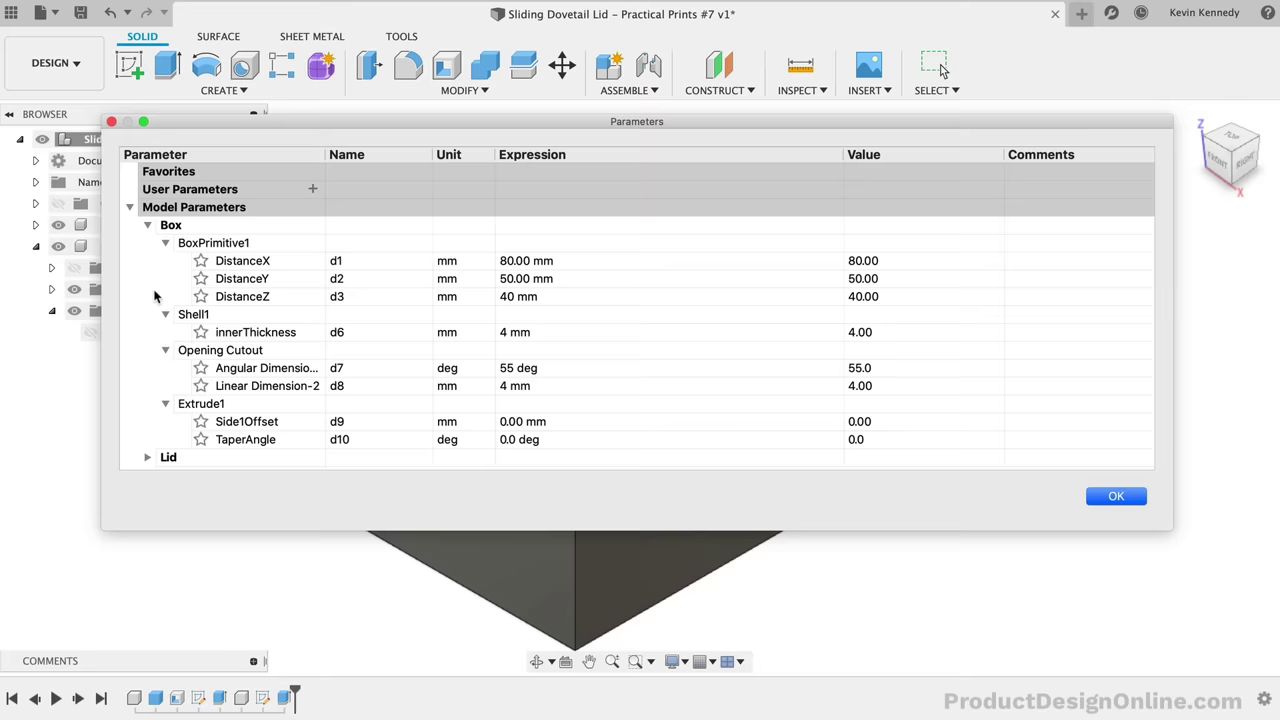
- Add an 80 mm Length user parameter and set DistanceX to Length
{"action": "left_click", "coordinate": [311, 190]}
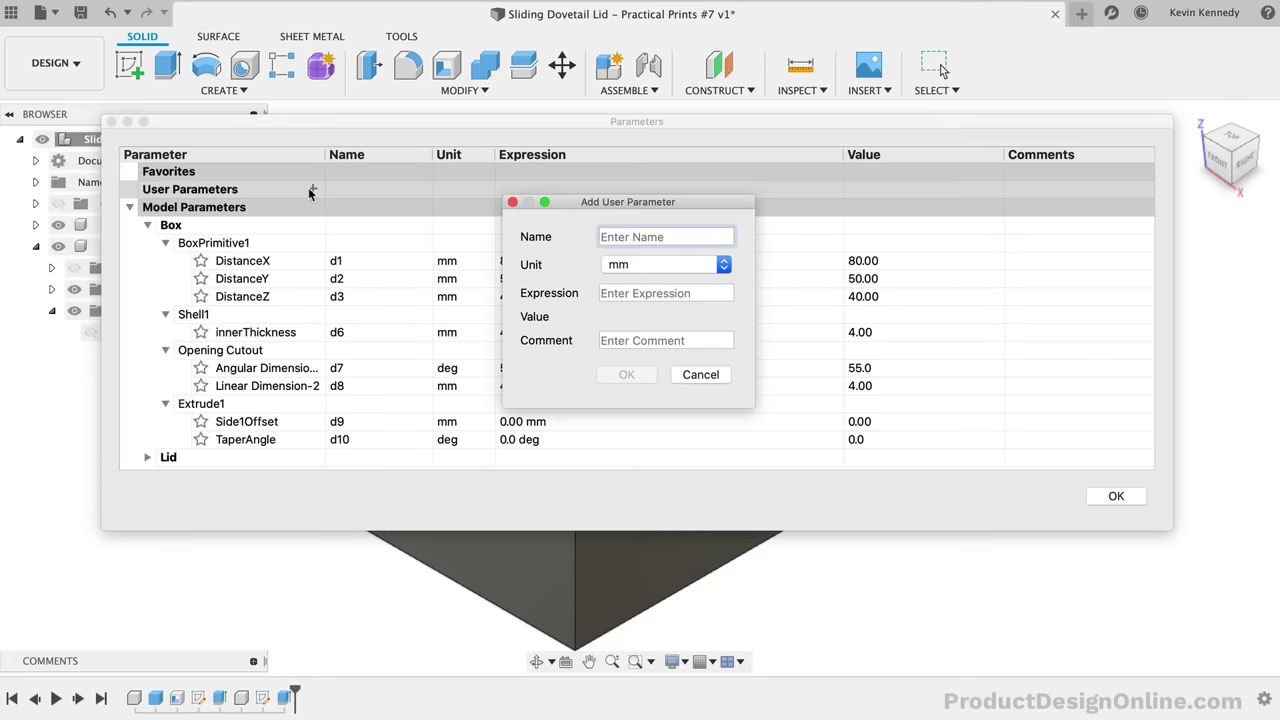
{"action": "type", "text": "Length"}
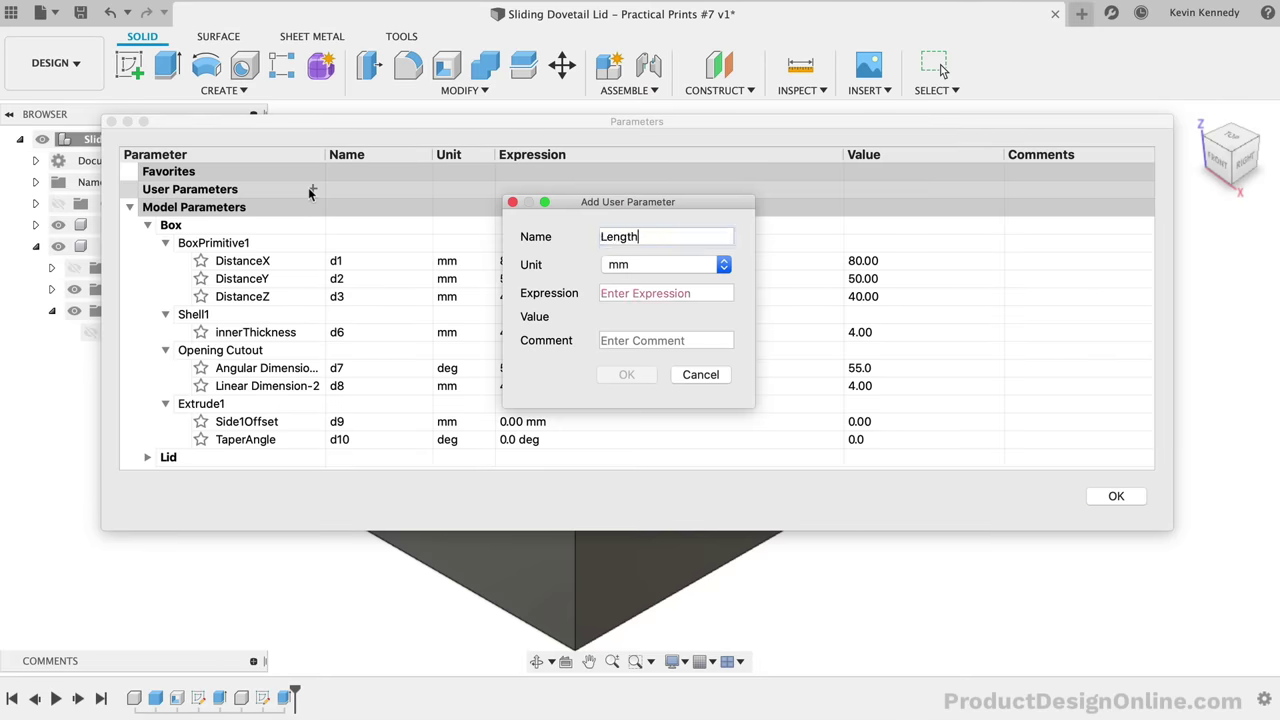
{"action": "left_click", "coordinate": [626, 293]}
{"action": "type", "text": "80"}
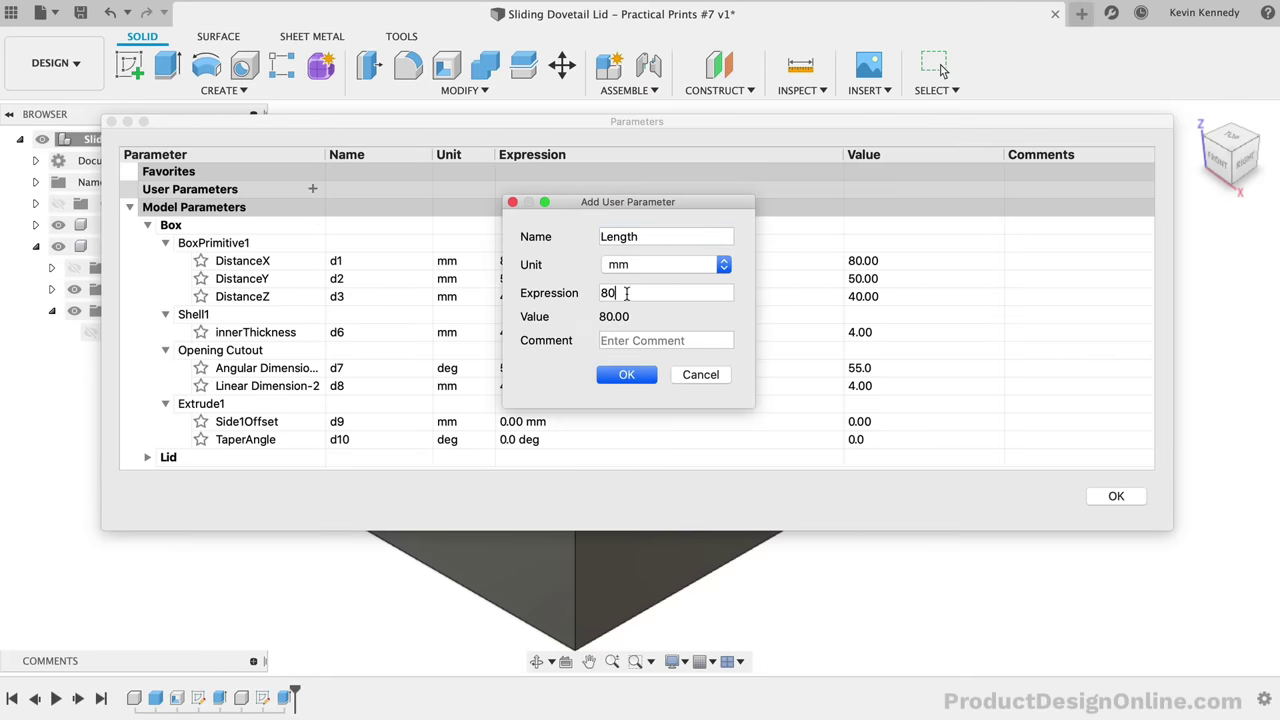
{"action": "key", "text": "Return"}
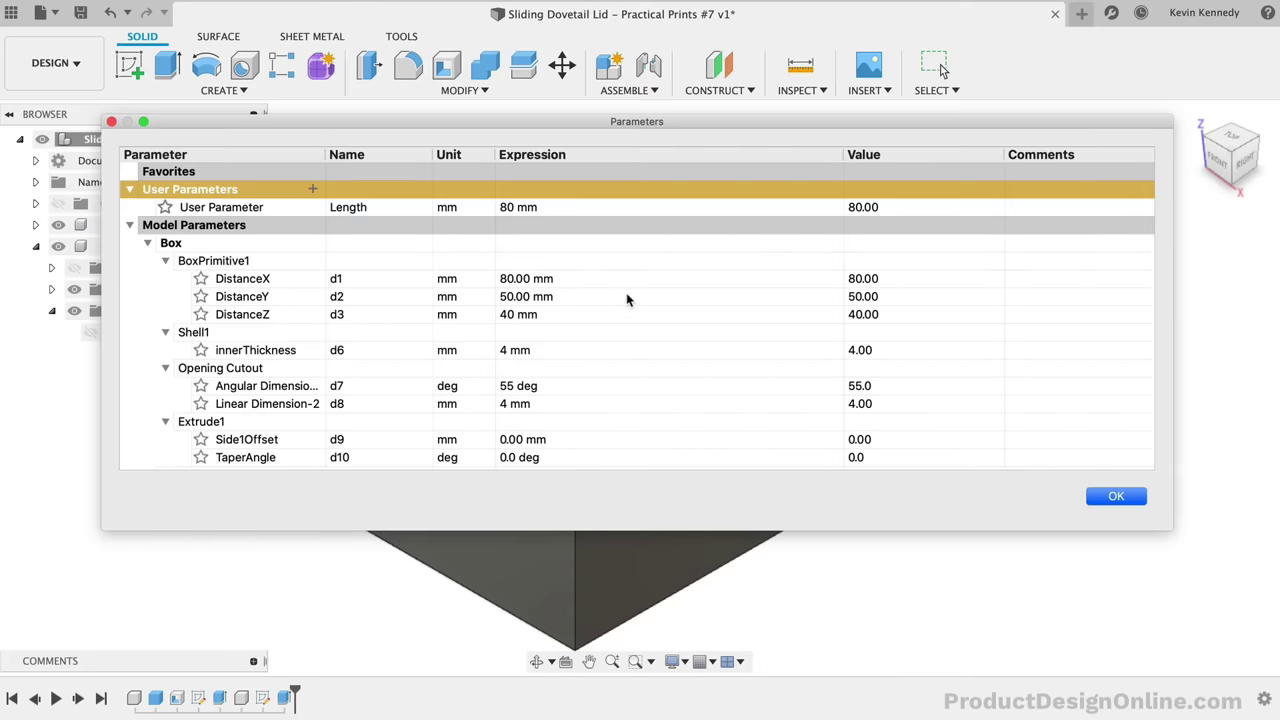
{"action": "left_click", "coordinate": [520, 281]}
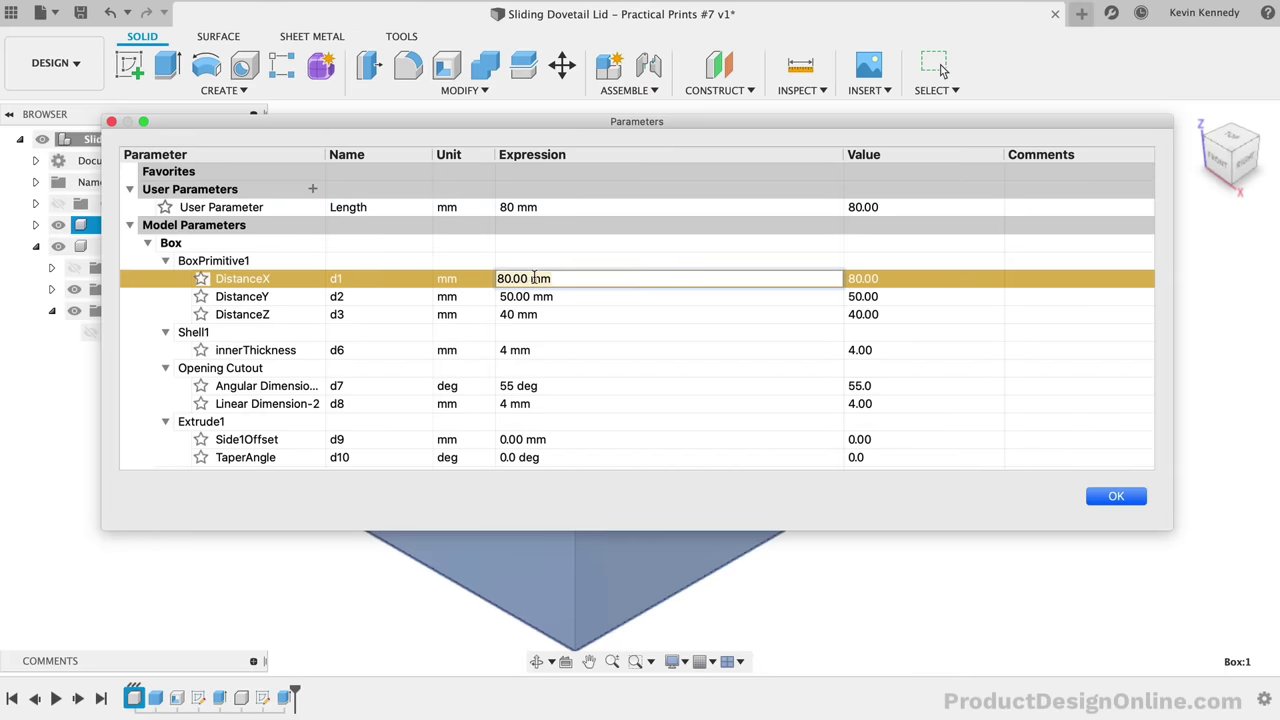
{"action": "type", "text": "le"}
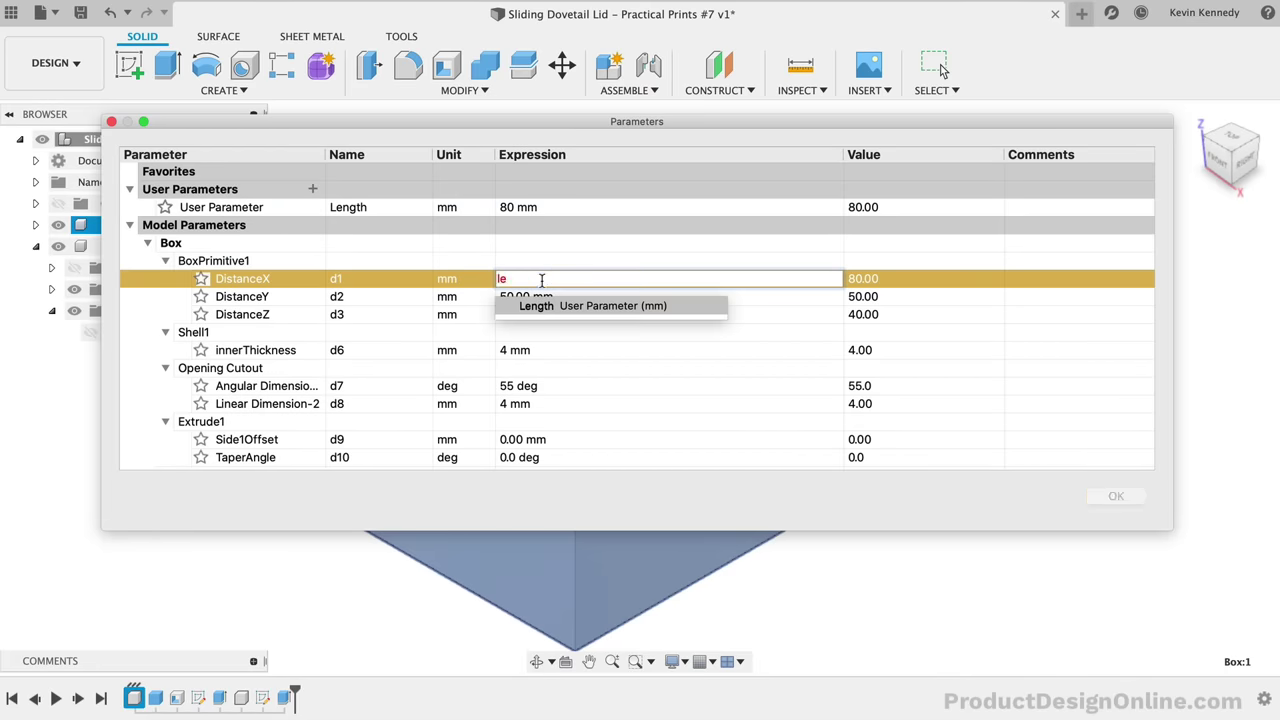
{"action": "left_click", "coordinate": [544, 309]}
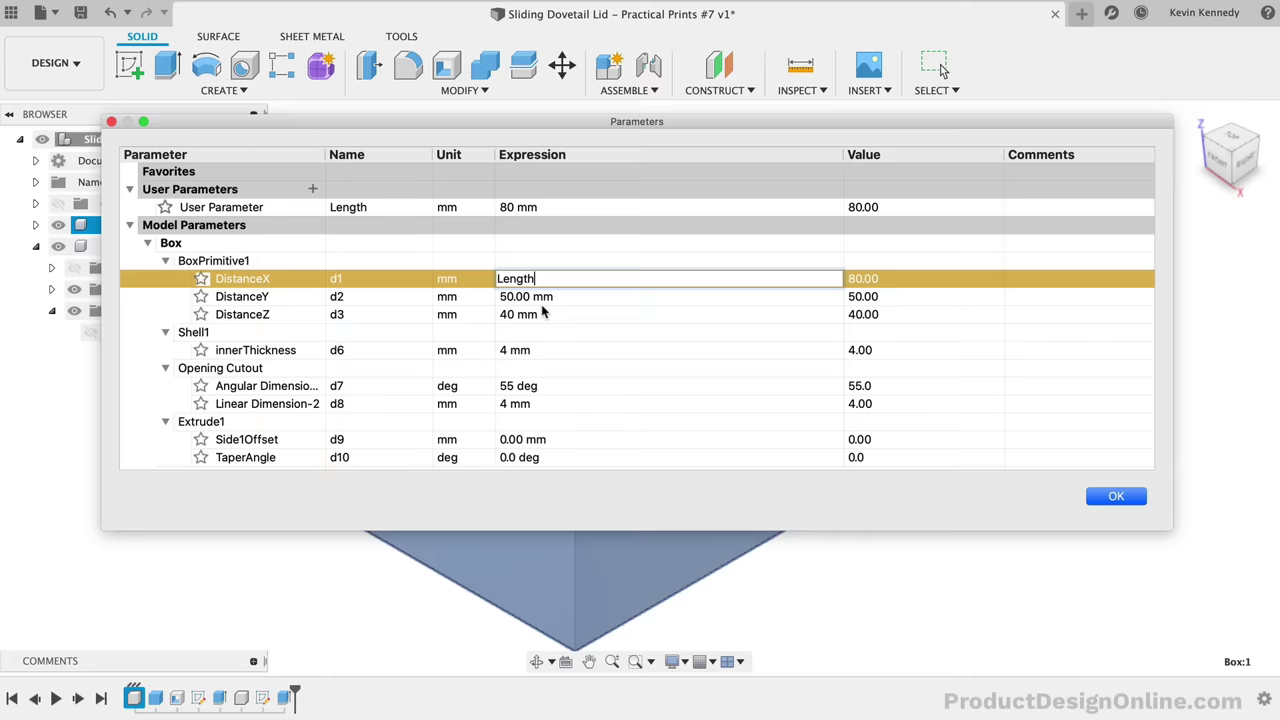
{"action": "key", "text": "Return"}
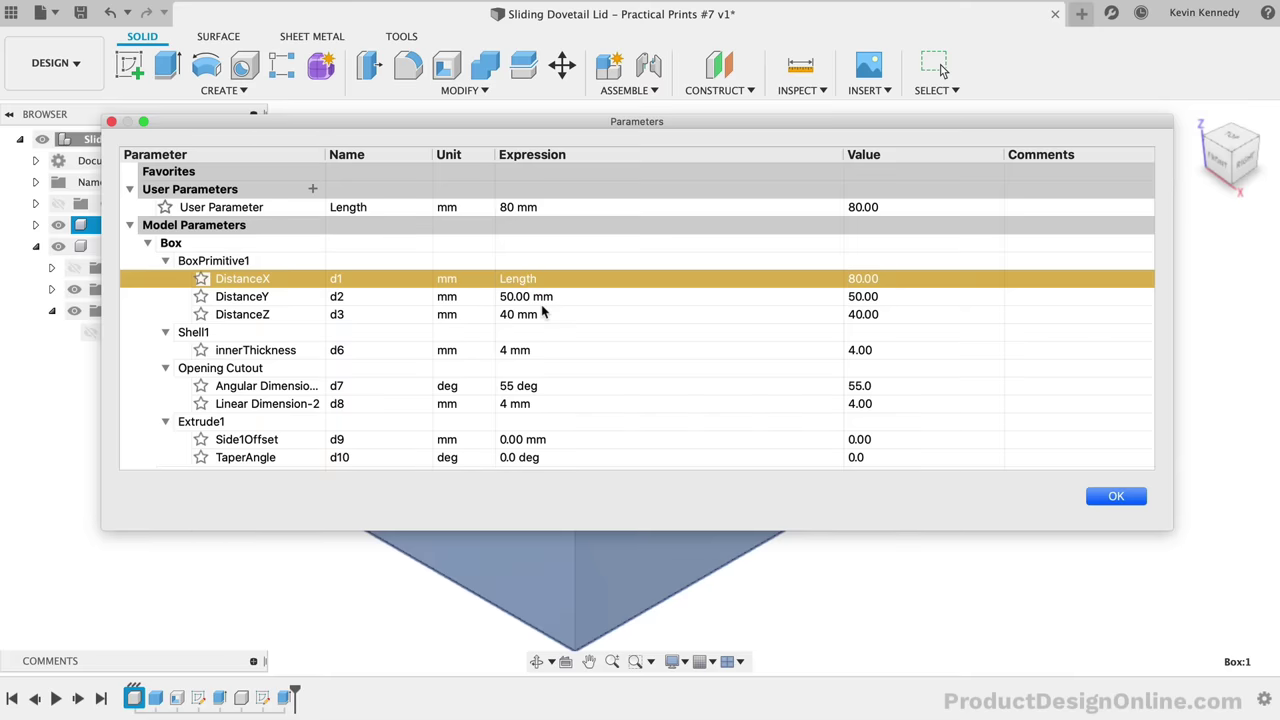
- Add a 50 mm Width user parameter and set DistanceY to Width
{"action": "left_click", "coordinate": [312, 189]}
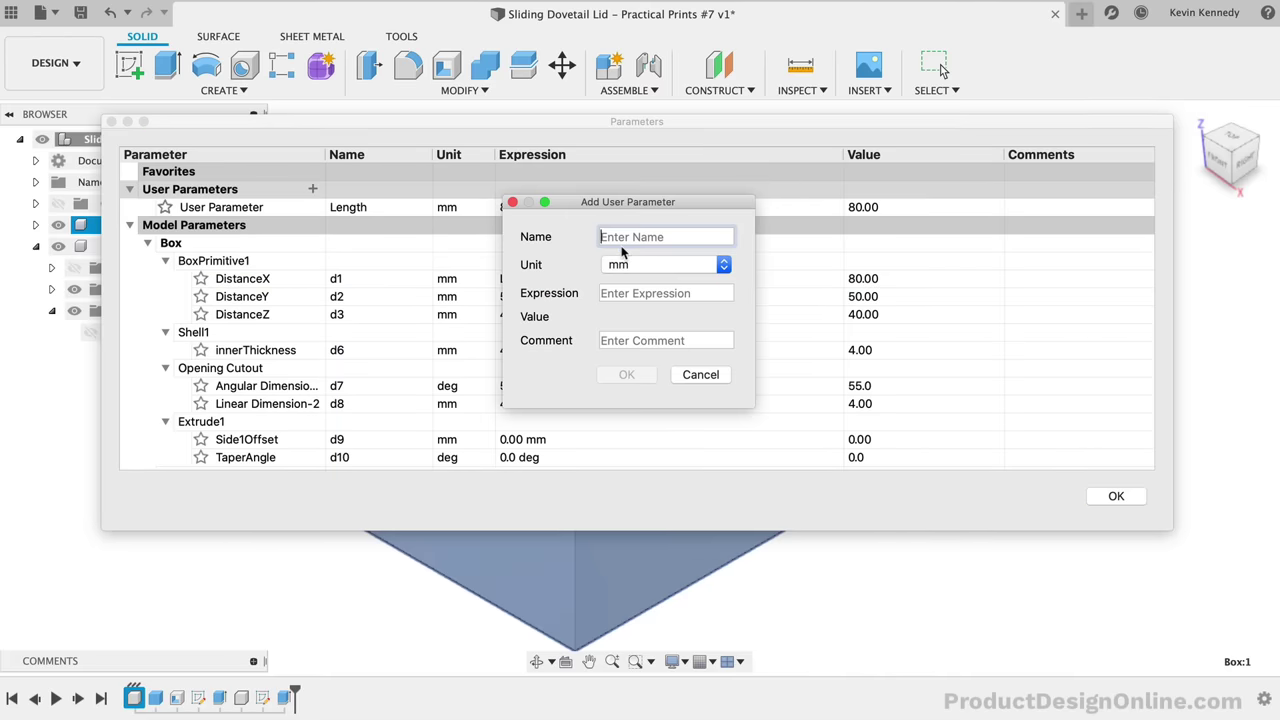
{"action": "type", "text": "Width"}
{"action": "left_click", "coordinate": [628, 293]}
{"action": "type", "text": "50"}
{"action": "key", "text": "Return"}
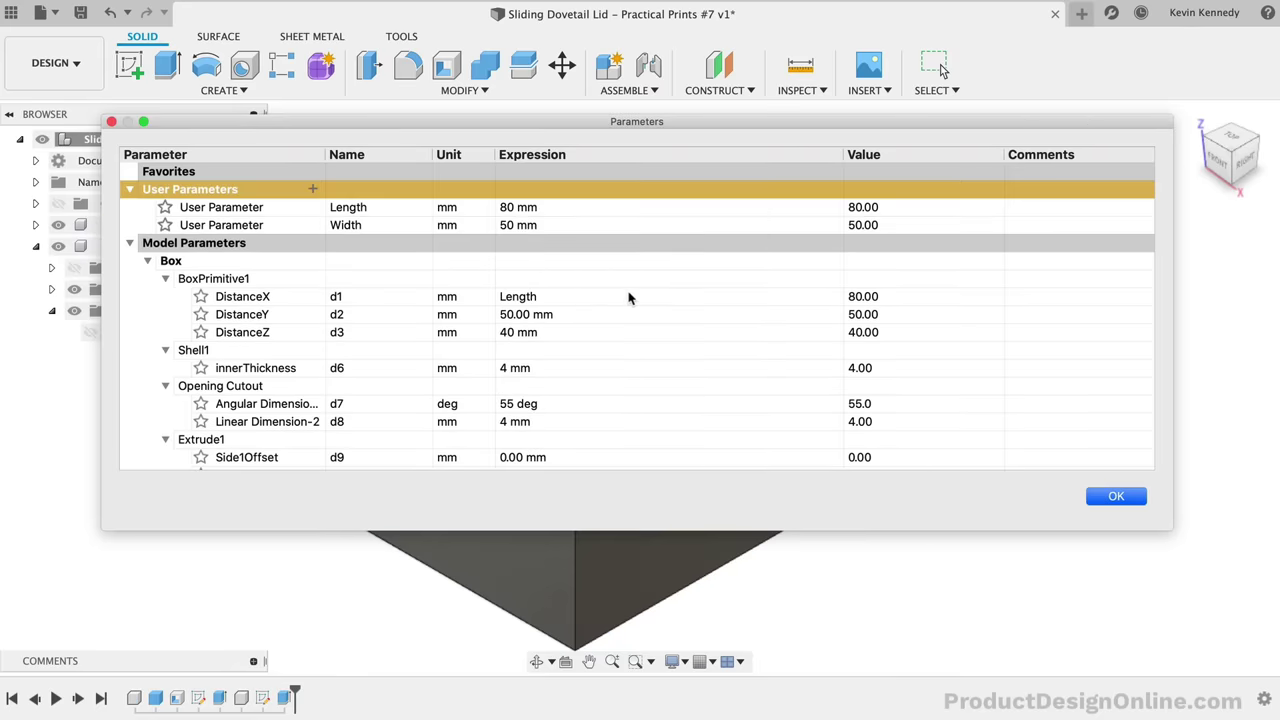
{"action": "left_click", "coordinate": [517, 314]}
{"action": "type", "text": "Width"}
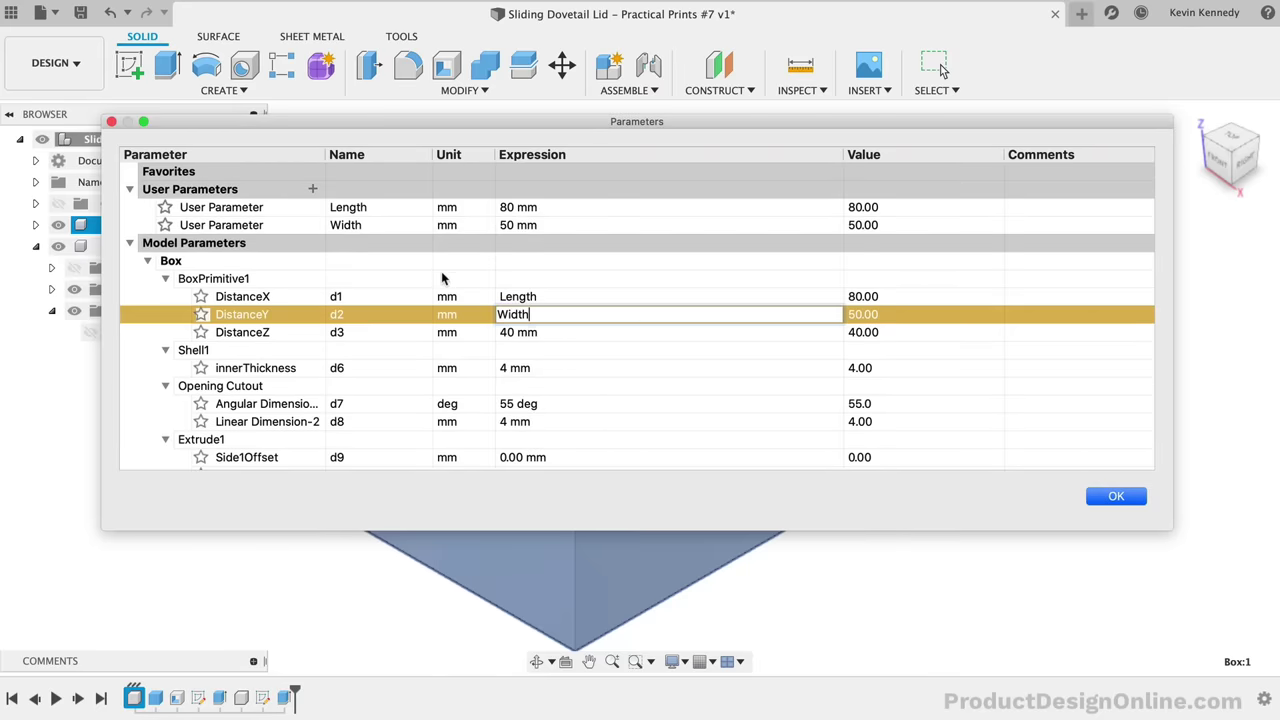
- Add a 40 mm Height user parameter and begin editing the DistanceZ expression
{"action": "left_click", "coordinate": [313, 189]}
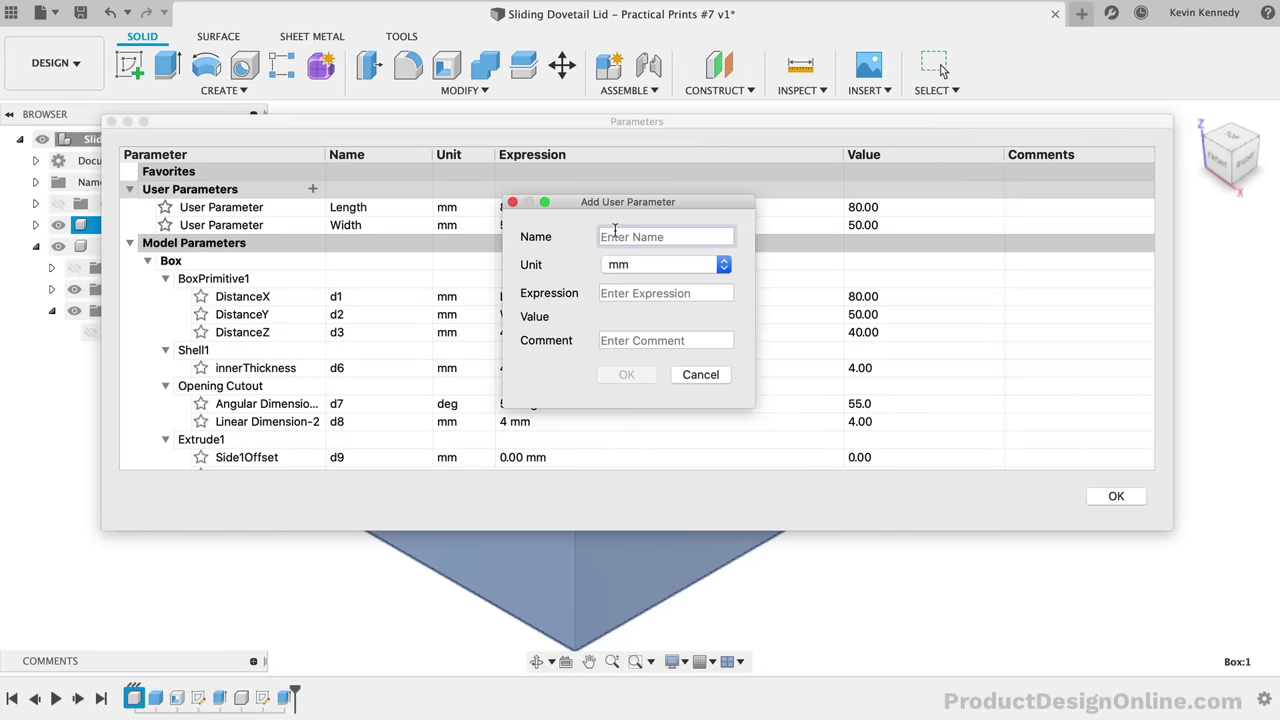
{"action": "type", "text": "Heighg"}
{"action": "left_click", "coordinate": [640, 293]}
{"action": "type", "text": "40"}
{"action": "key", "text": "Return"}
{"action": "left_click", "coordinate": [540, 349]}
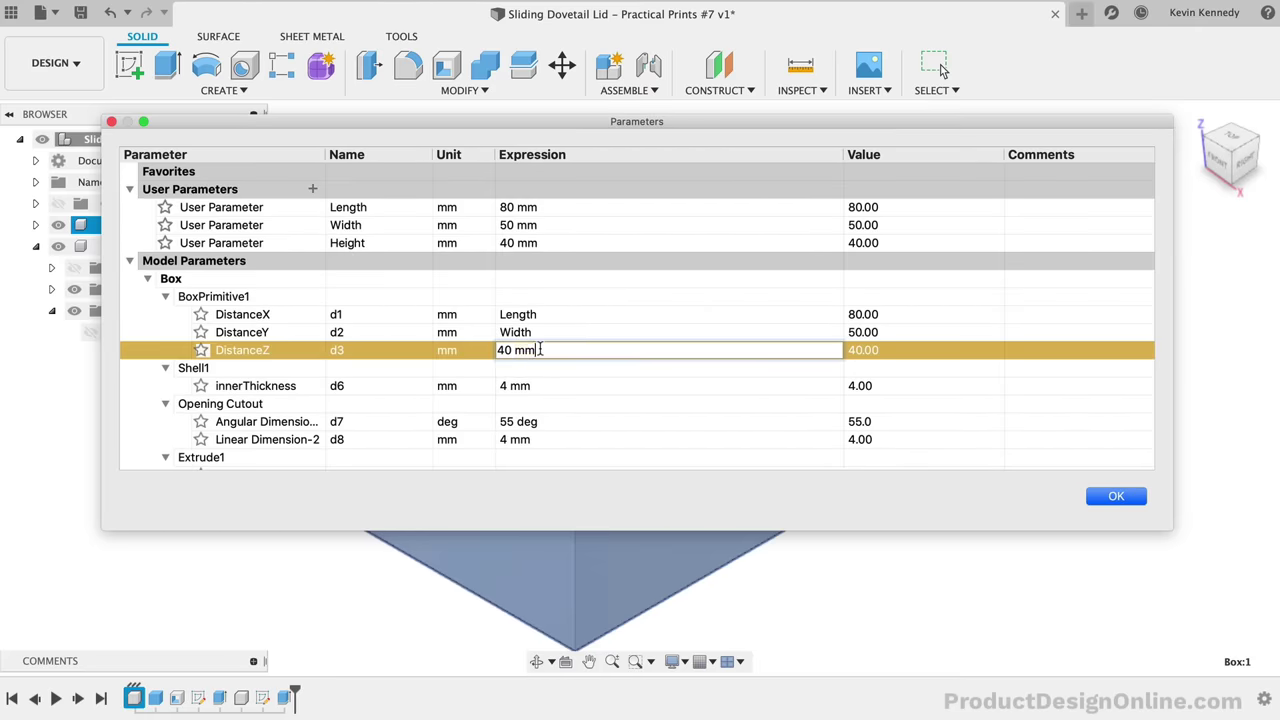
{"action": "key", "text": "super+a"}
- Set DistanceZ to Height and add a 4 mm Thickness user parameter
{"action": "type", "text": "Hei"}
{"action": "key", "text": "Return"}
{"action": "key", "text": "Return"}
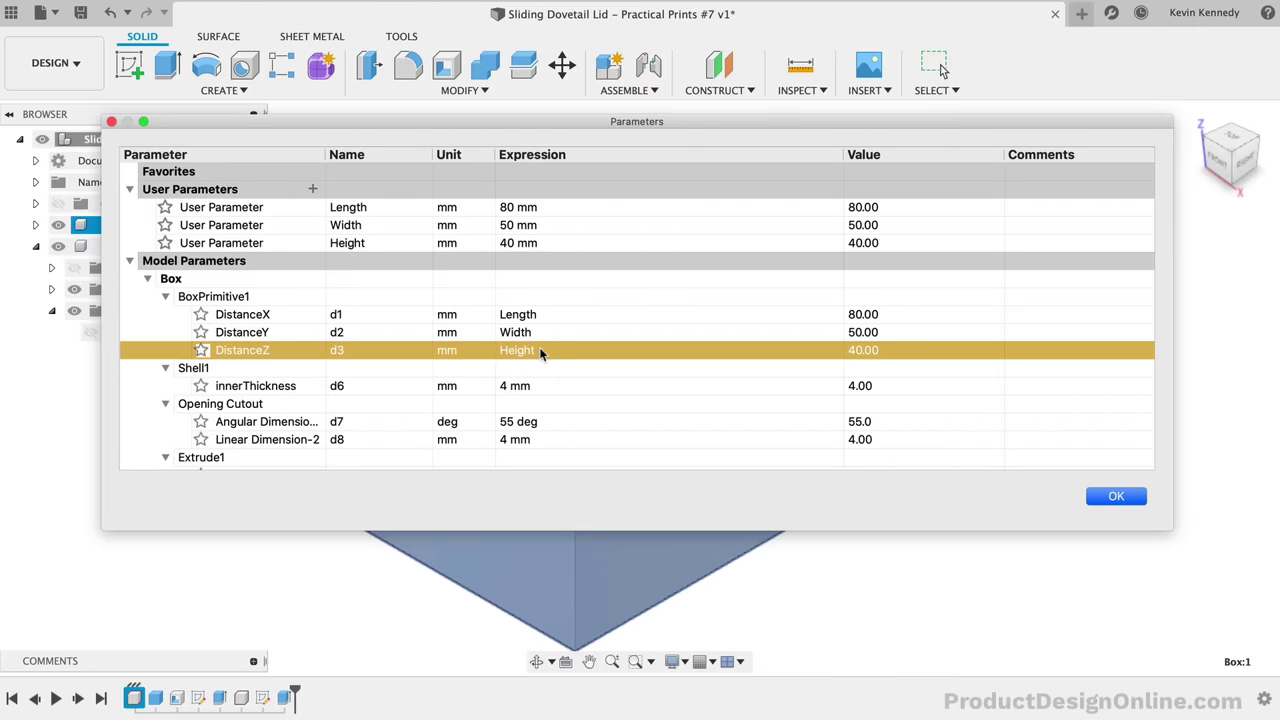
{"action": "left_click", "coordinate": [312, 189]}
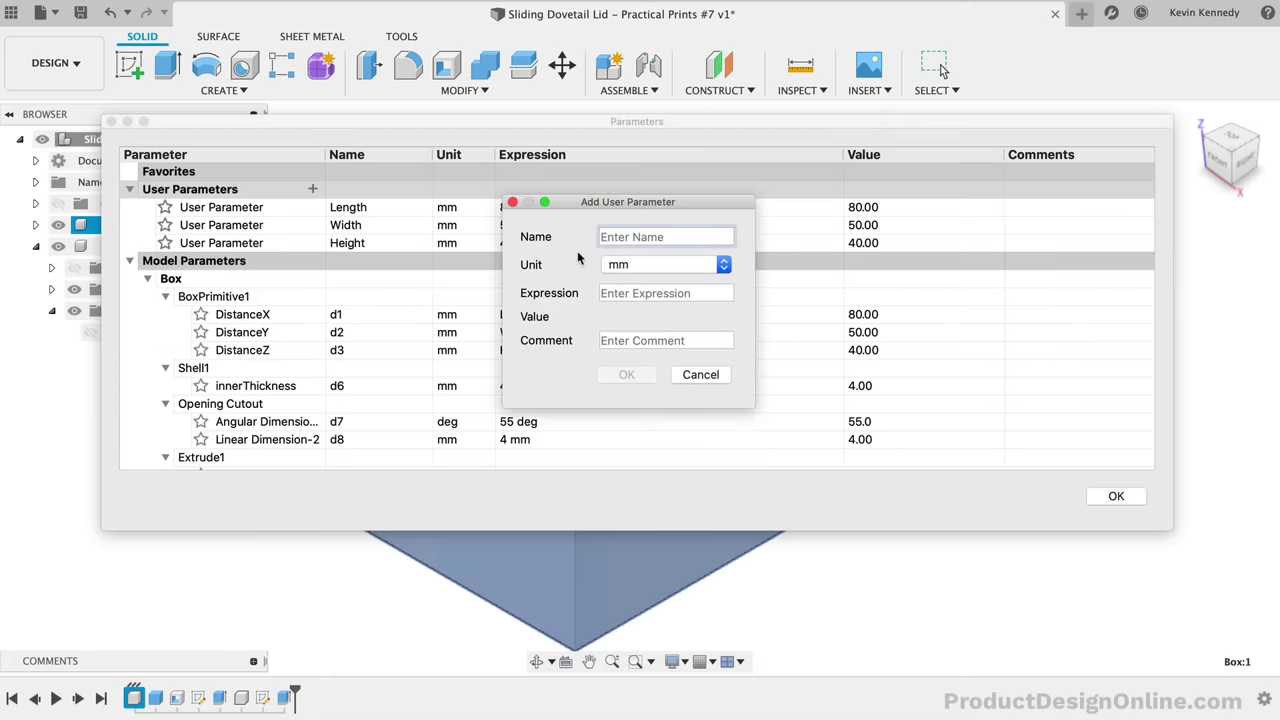
{"action": "type", "text": "Thickness"}
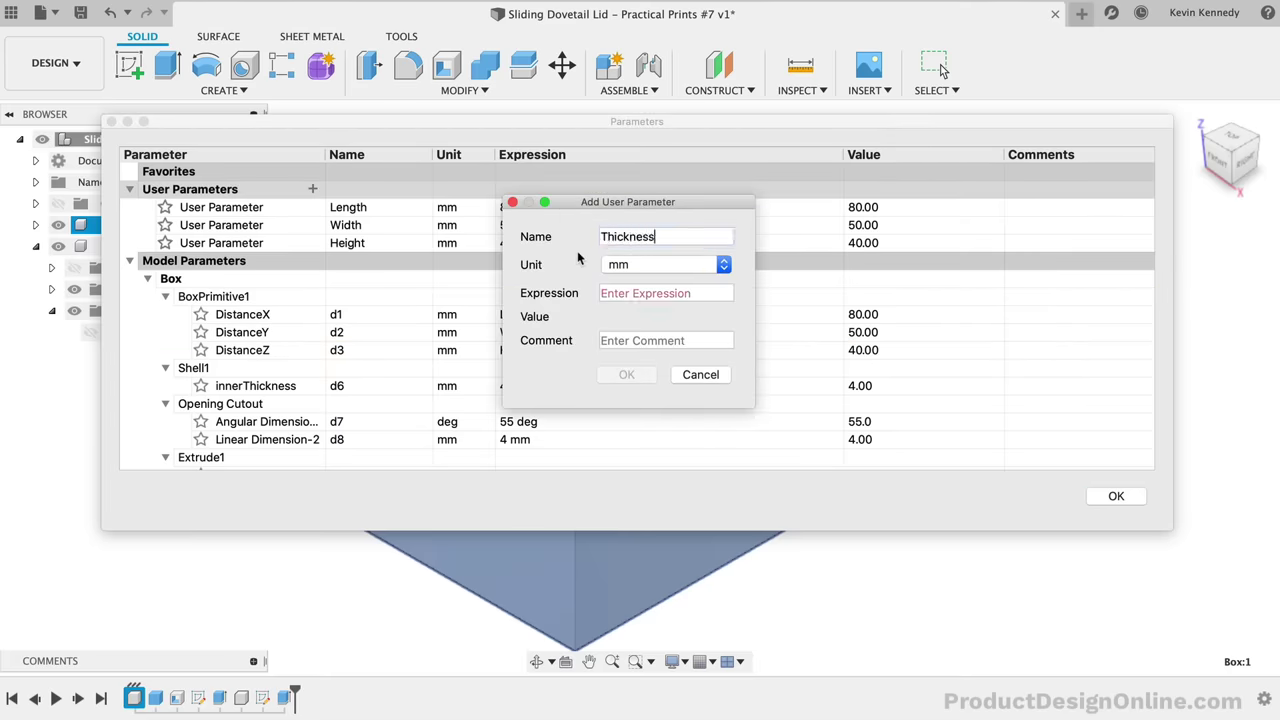
{"action": "left_click", "coordinate": [601, 293]}
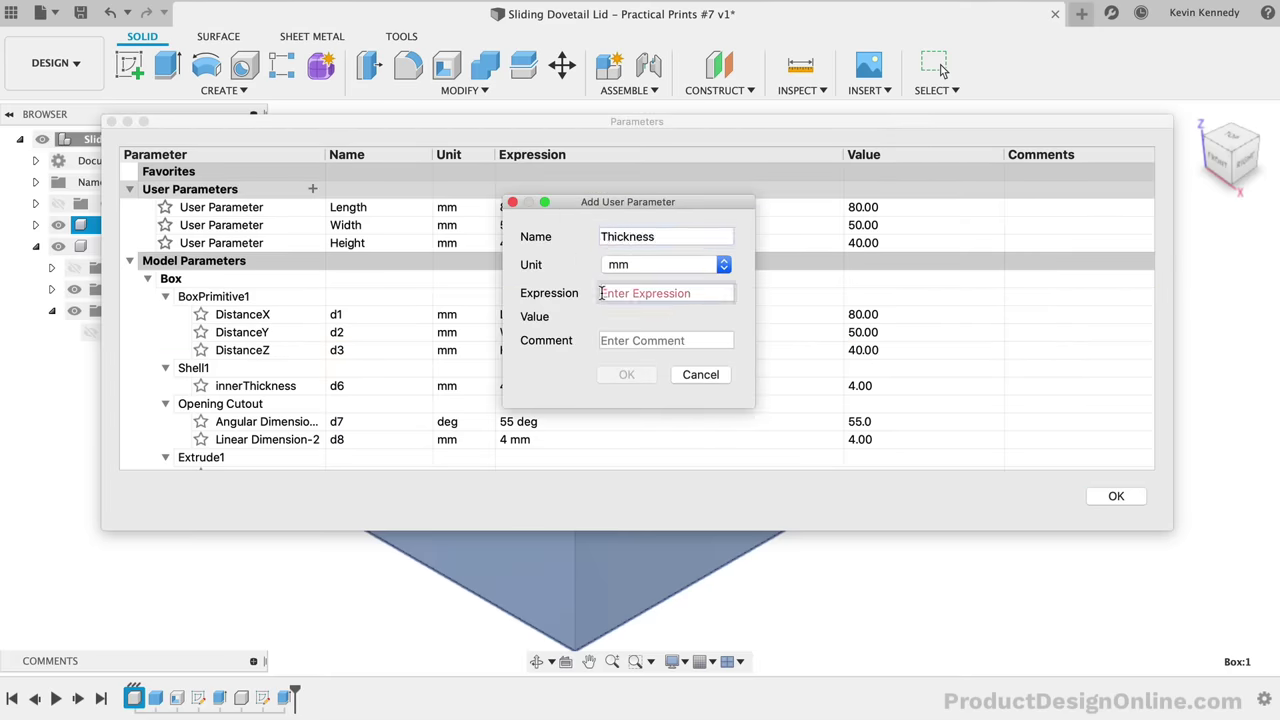
{"action": "type", "text": "4"}
{"action": "left_click", "coordinate": [626, 372]}
- Set innerThickness and the Opening Cutout's Linear Dimension-2 expressions to Thickness
{"action": "scroll", "coordinate": [290, 335], "scroll_direction": "down", "scroll_amount": 1}
{"action": "left_click", "coordinate": [505, 393]}
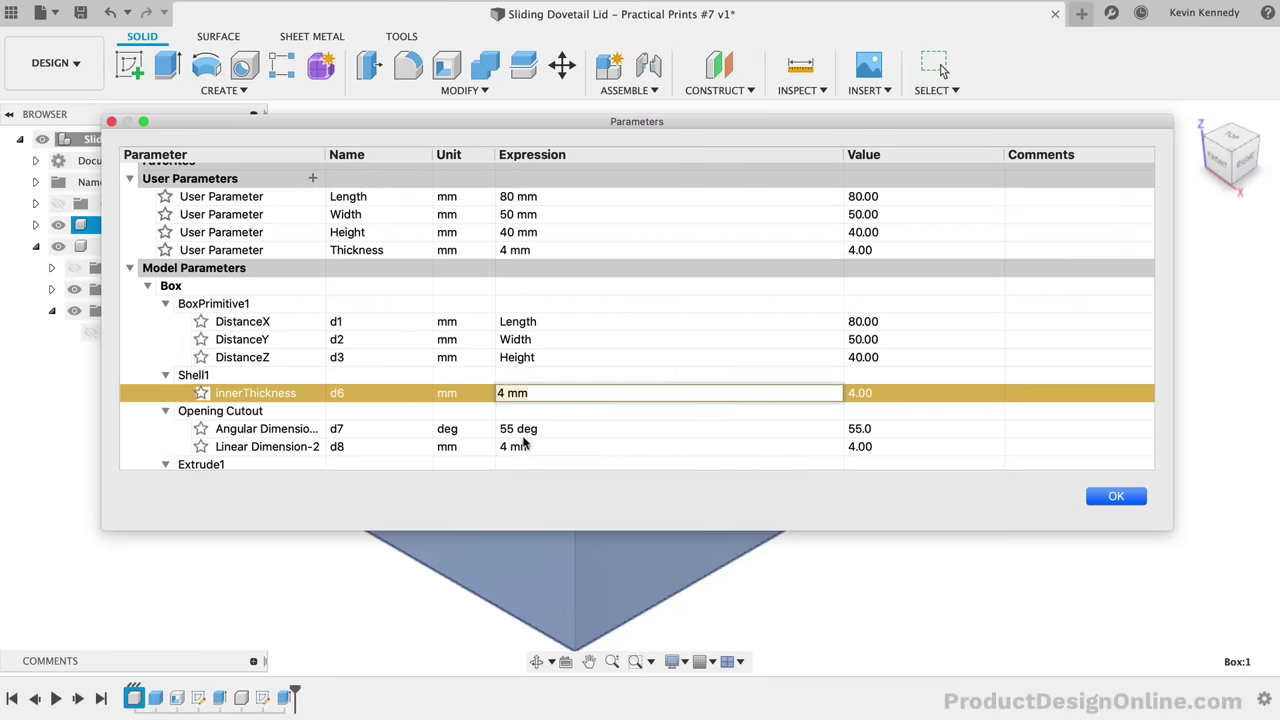
{"action": "type", "text": "Thickness"}
{"action": "key", "text": "Return"}
{"action": "left_click", "coordinate": [524, 446]}
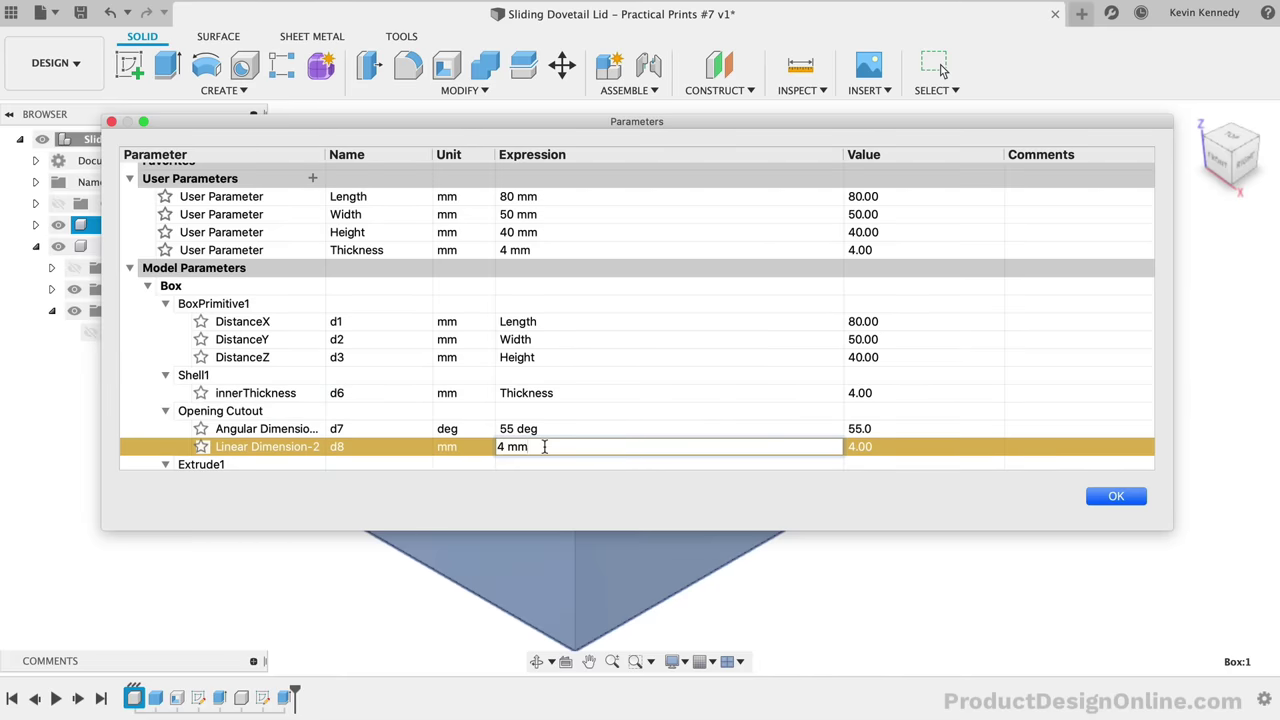
{"action": "type", "text": "thick"}
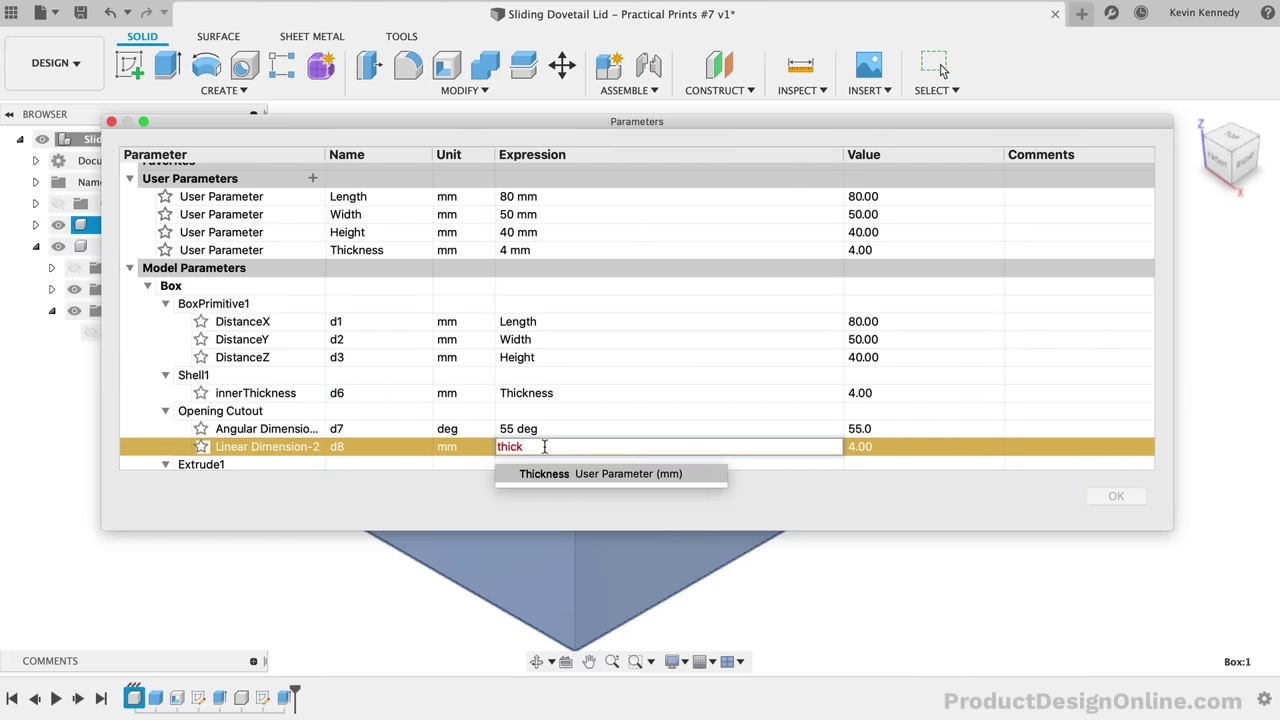
{"action": "left_click", "coordinate": [534, 474]}
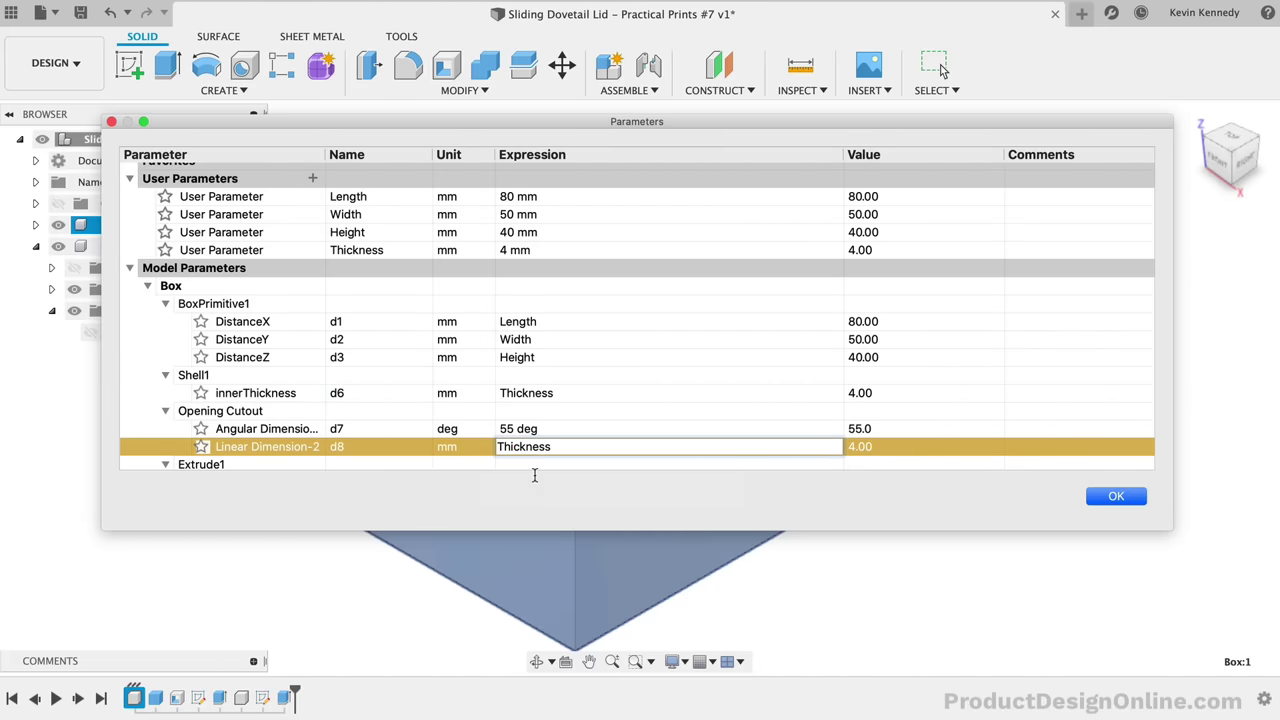
{"action": "key", "text": "Return"}
- Expand the Lid parameters and enlarge the Parameters dialog to show more rows
{"action": "scroll", "coordinate": [443, 427], "scroll_direction": "down", "scroll_amount": 3}
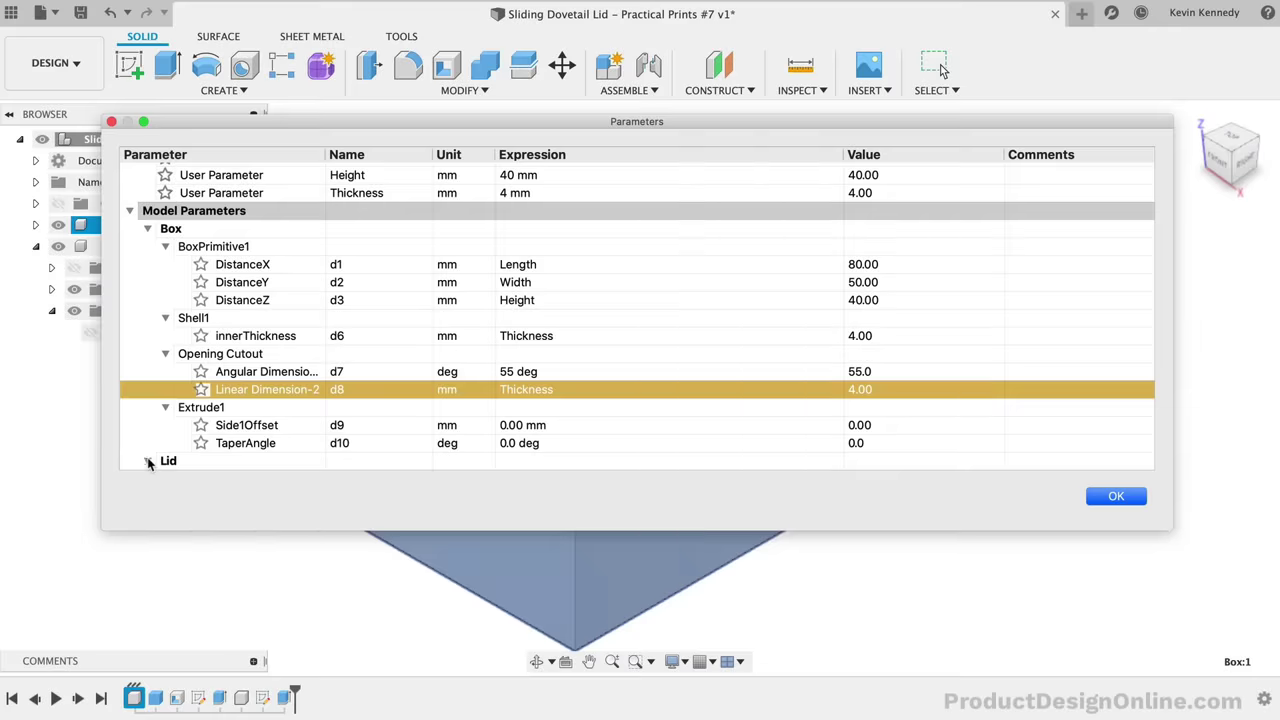
{"action": "left_click", "coordinate": [150, 461]}
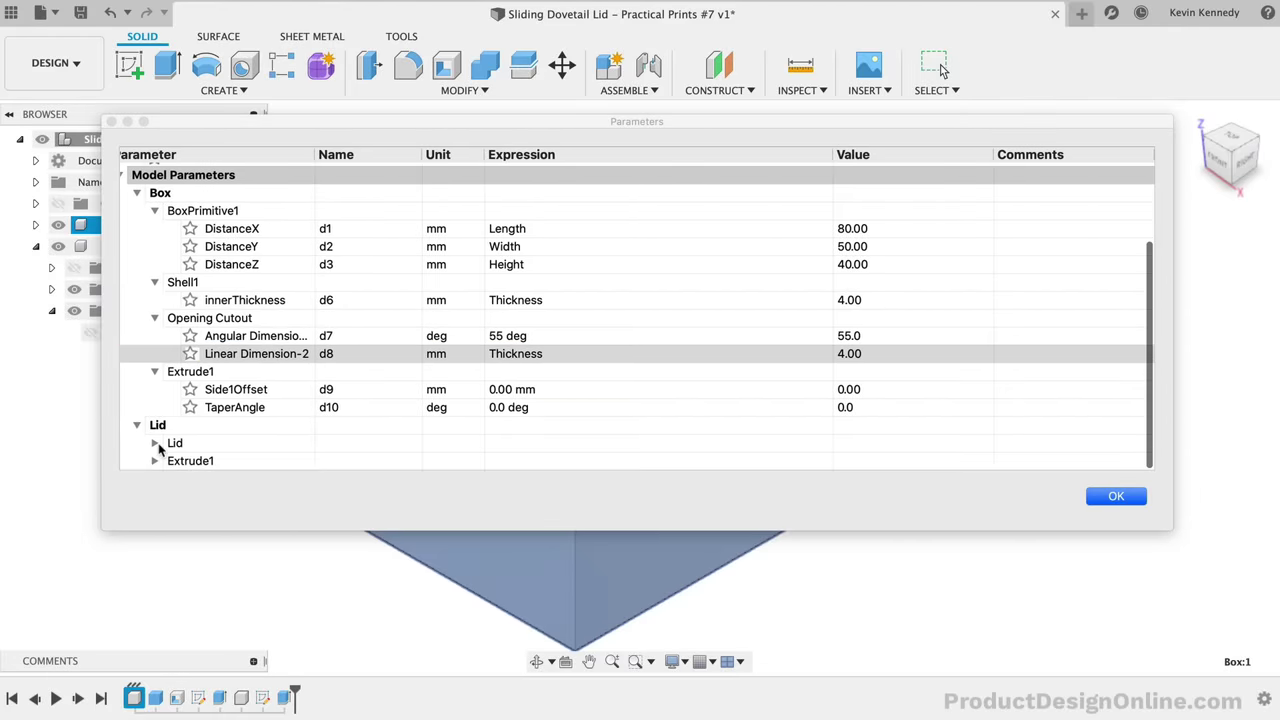
{"action": "left_click", "coordinate": [155, 443]}
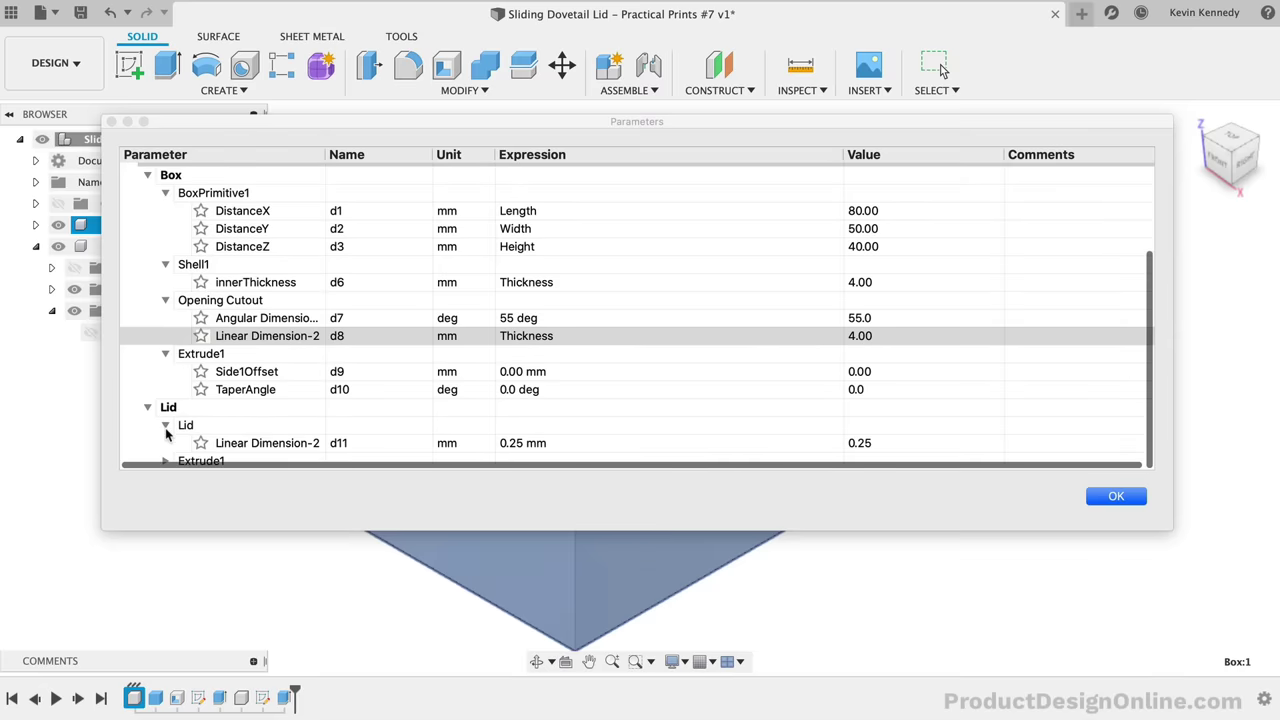
{"action": "left_click", "coordinate": [167, 432]}
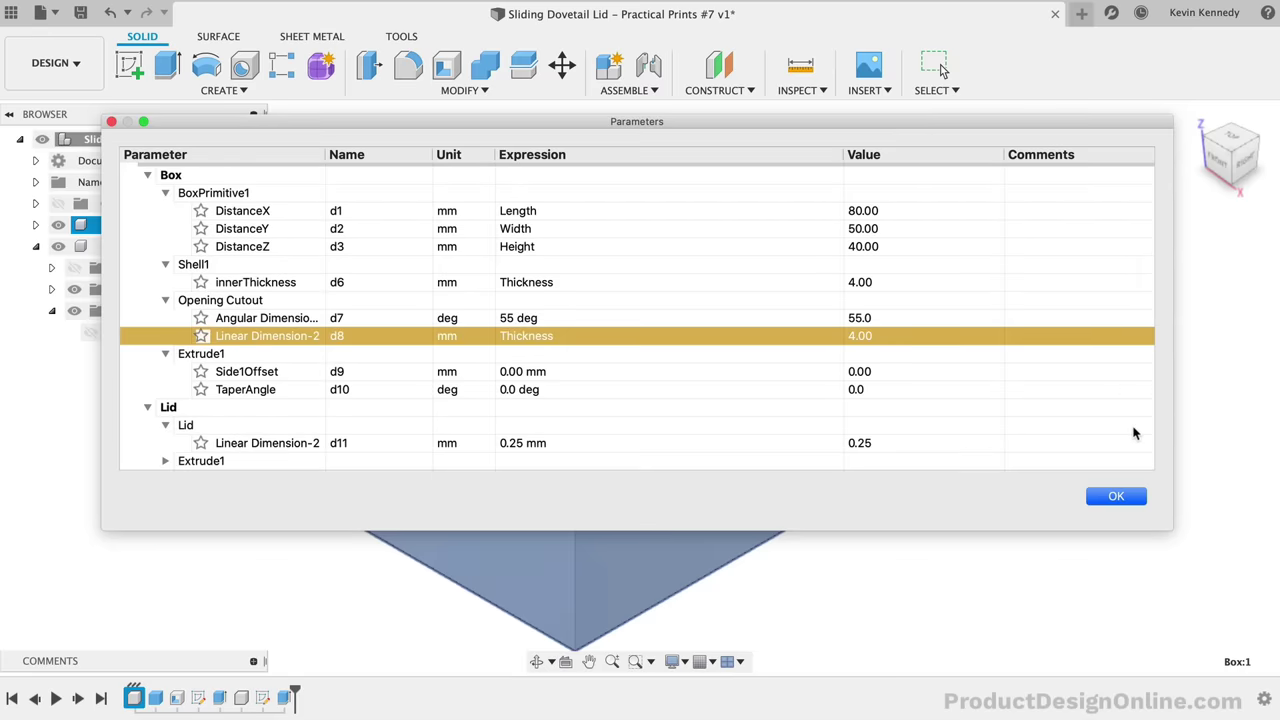
{"action": "left_click_drag", "start_coordinate": [1170, 530], "coordinate": [1170, 598]}
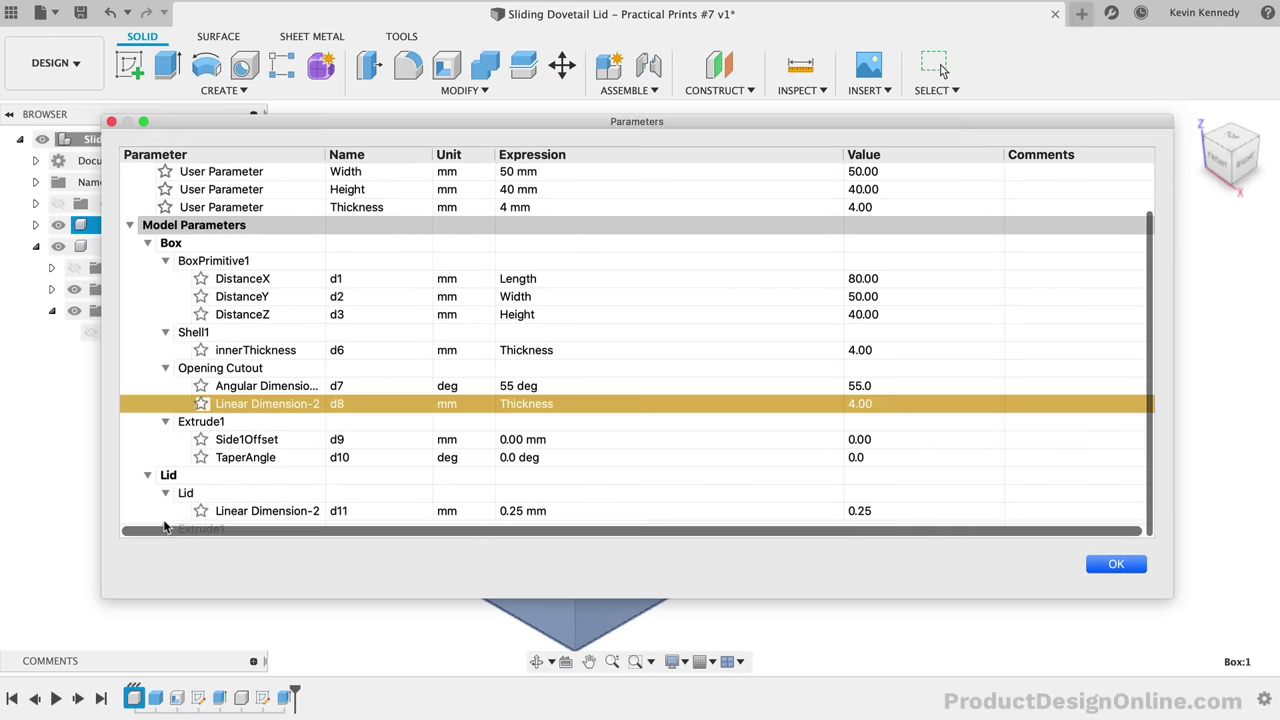
{"action": "scroll", "coordinate": [263, 204], "scroll_direction": "up", "scroll_amount": 3}
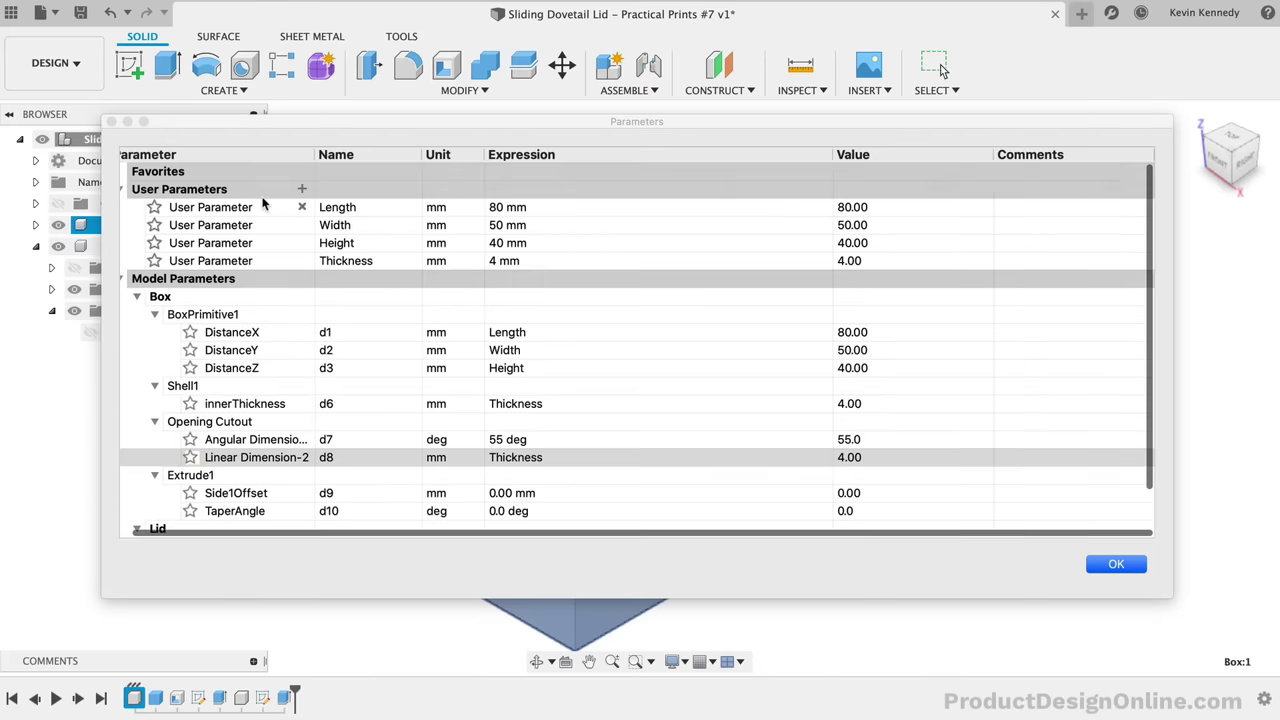
- Add a 0.25 mm Clearance user parameter
{"action": "left_click", "coordinate": [301, 189]}
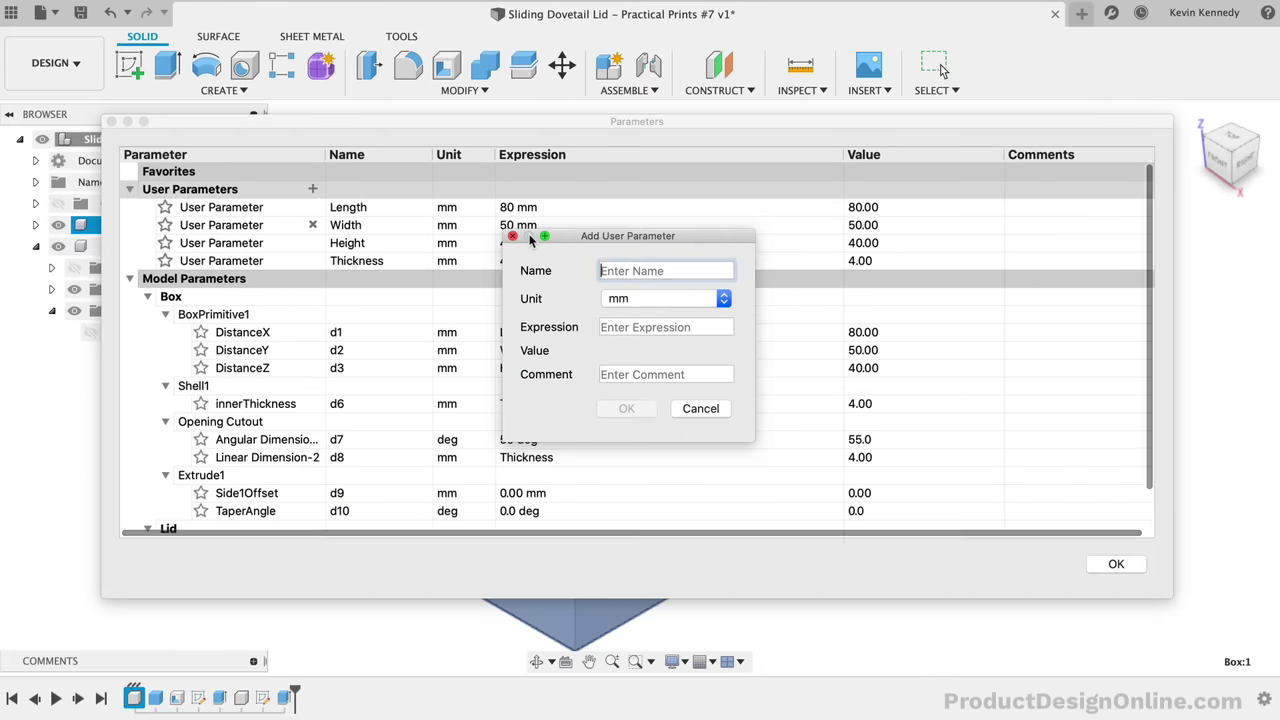
{"action": "type", "text": "Clearance"}
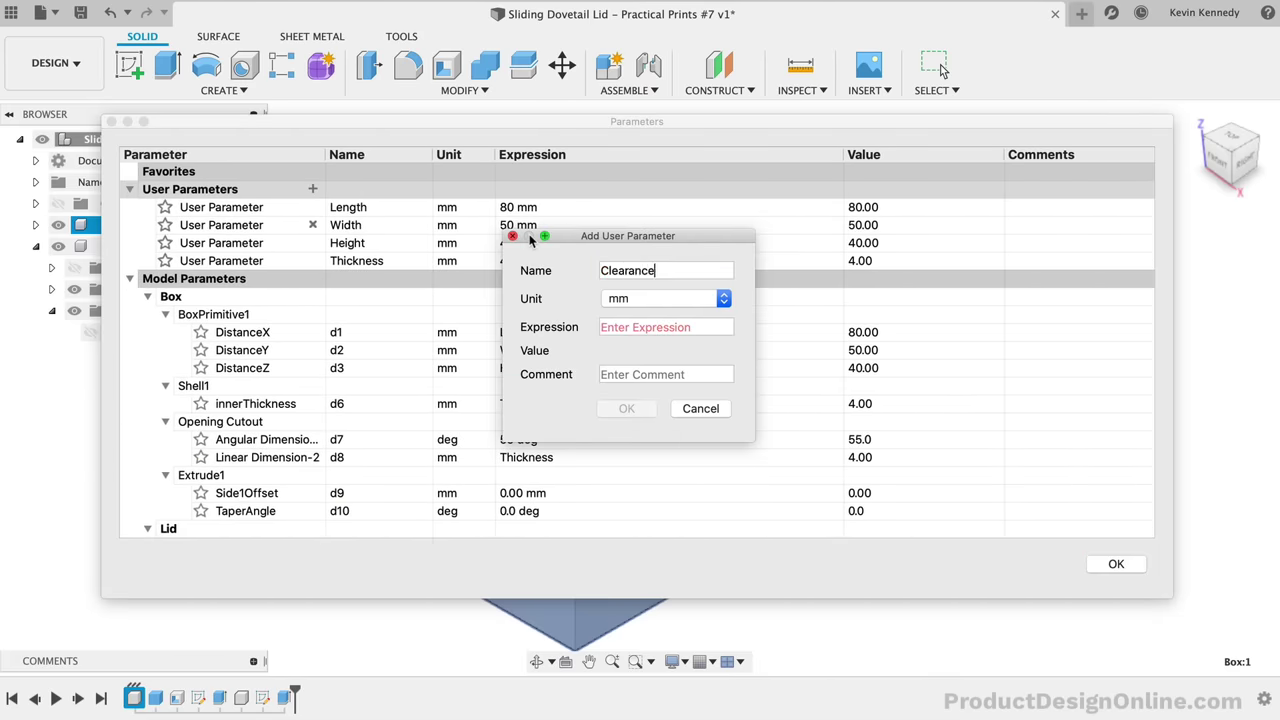
{"action": "left_click", "coordinate": [638, 328]}
{"action": "type", "text": ".25"}
{"action": "key", "text": "Return"}
- Set the Lid sketch's d11 dimension and the lid extrude's Side1Offset to Clearance
{"action": "scroll", "coordinate": [557, 439], "scroll_direction": "down", "scroll_amount": 2}
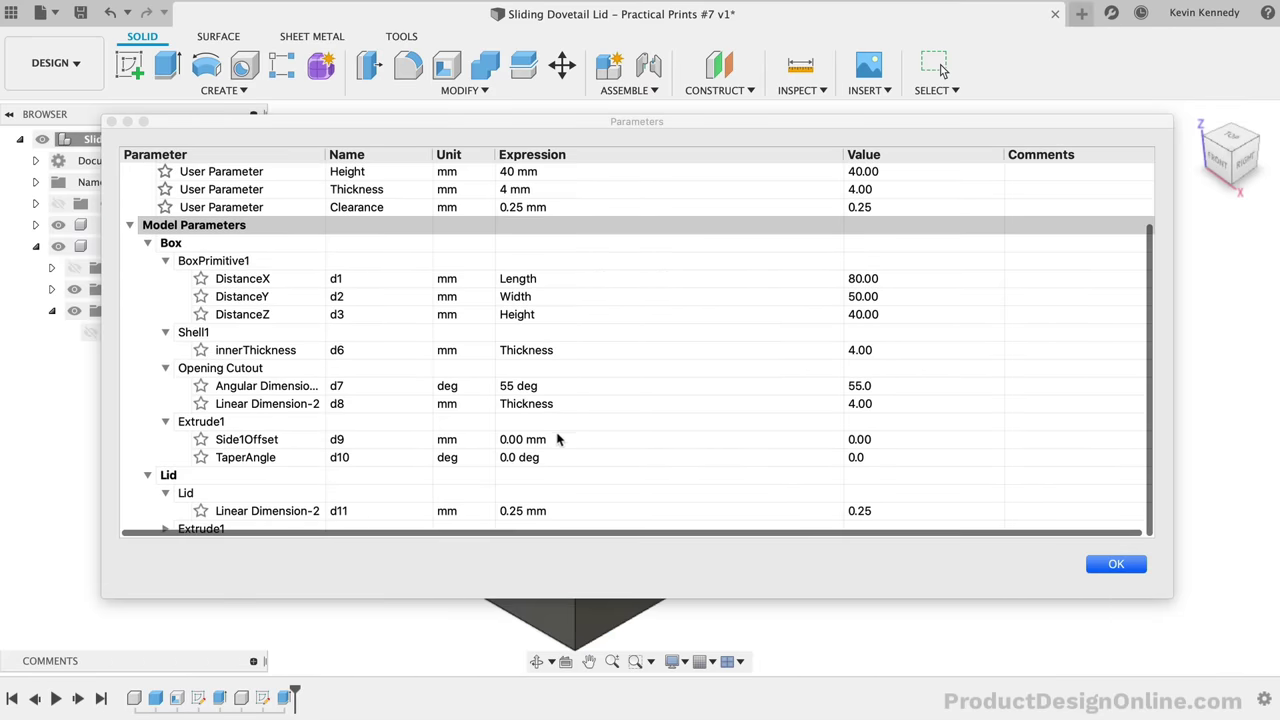
{"action": "left_click", "coordinate": [524, 510]}
{"action": "type", "text": "clea"}
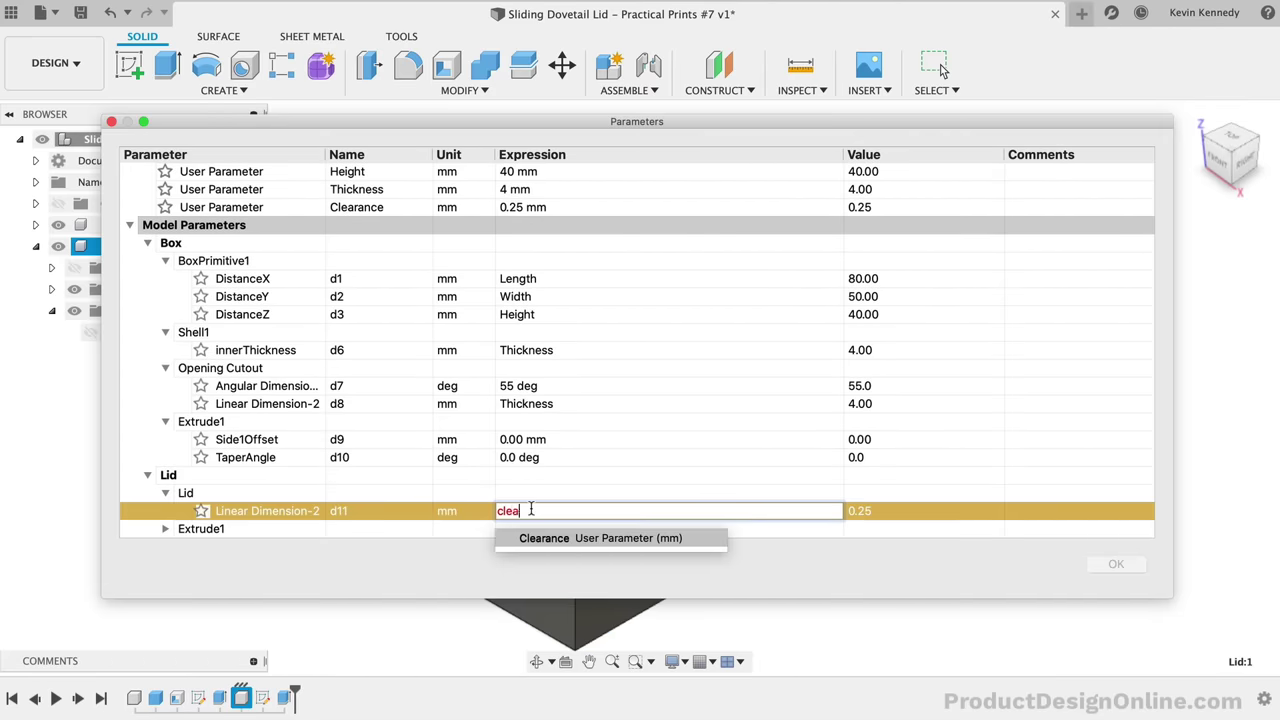
{"action": "key", "text": "Return"}
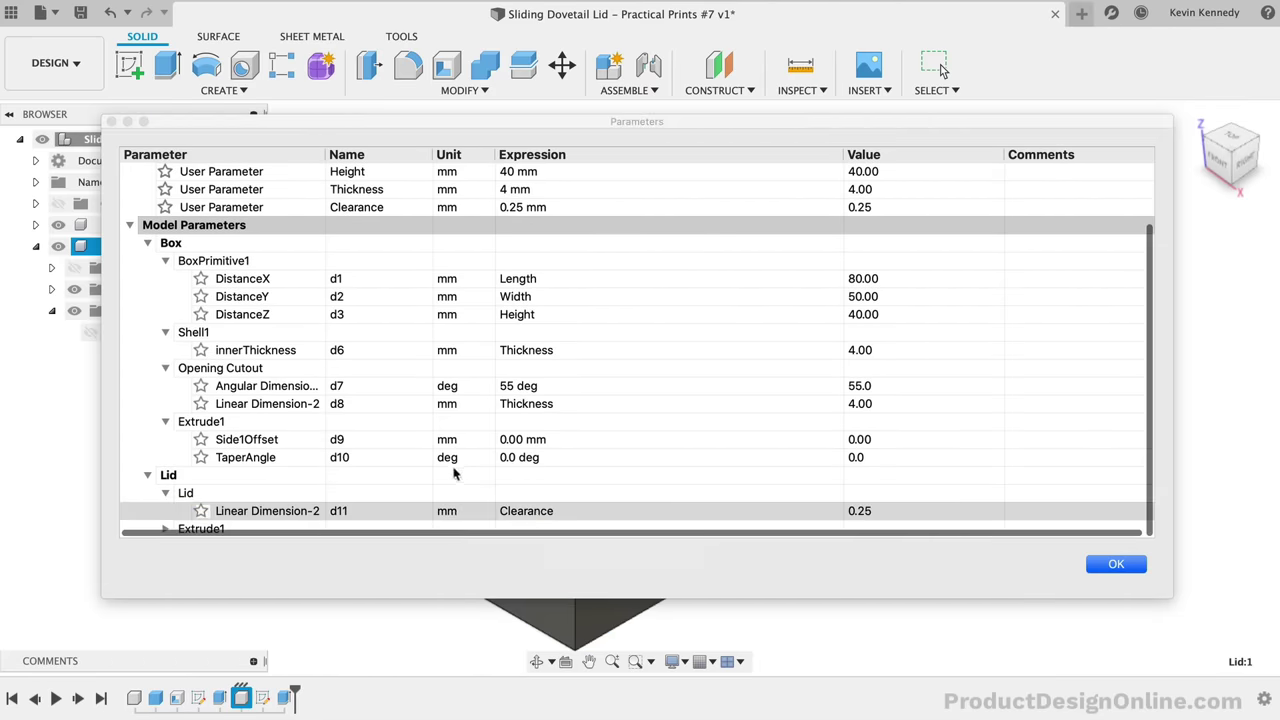
{"action": "left_click", "coordinate": [165, 531]}
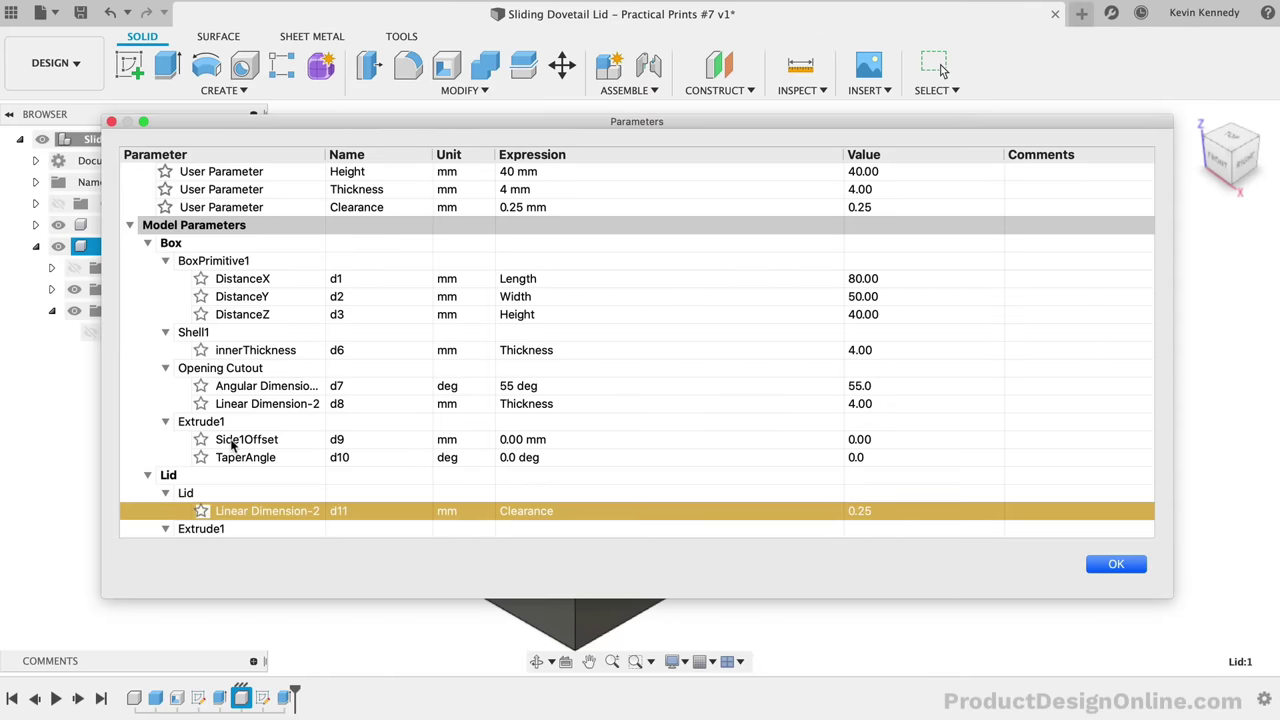
{"action": "left_click", "coordinate": [512, 507]}
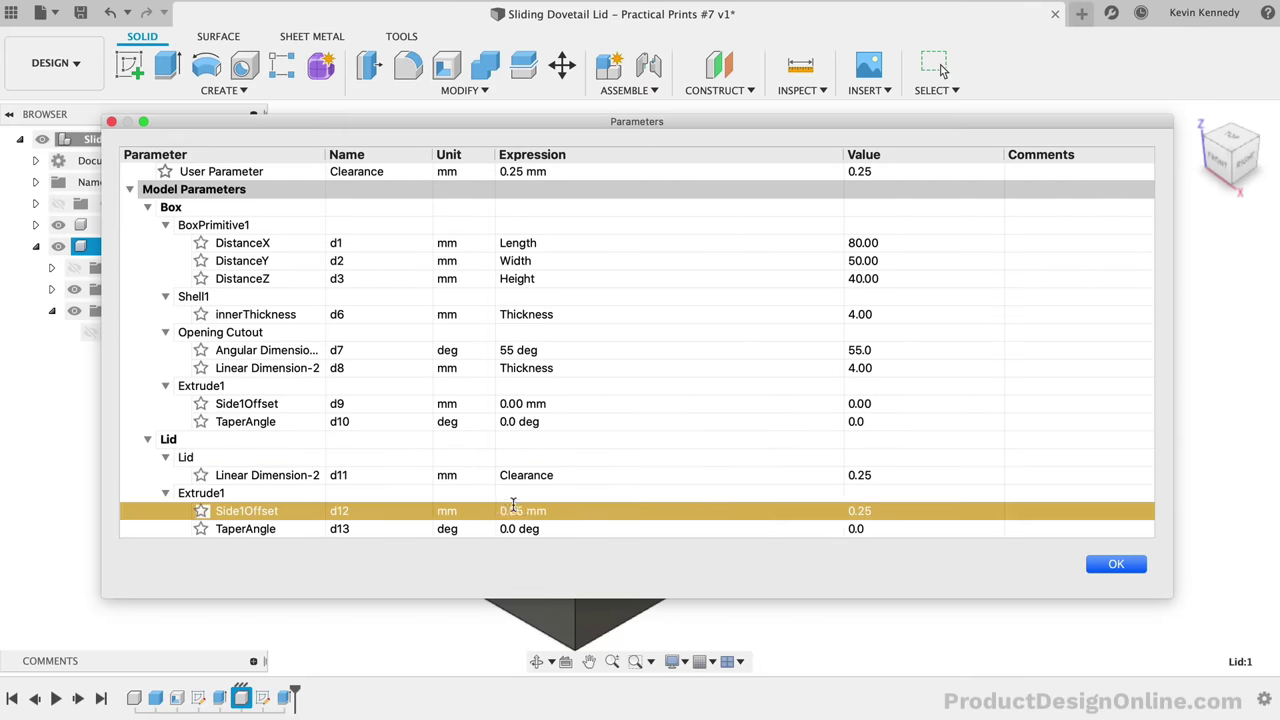
{"action": "type", "text": "clear"}
{"action": "key", "text": "Return"}
- Change Length to 40 mm, Width to 74 mm and Height to 100 mm, then click OK
{"action": "scroll", "coordinate": [536, 480], "scroll_direction": "up", "scroll_amount": 3}
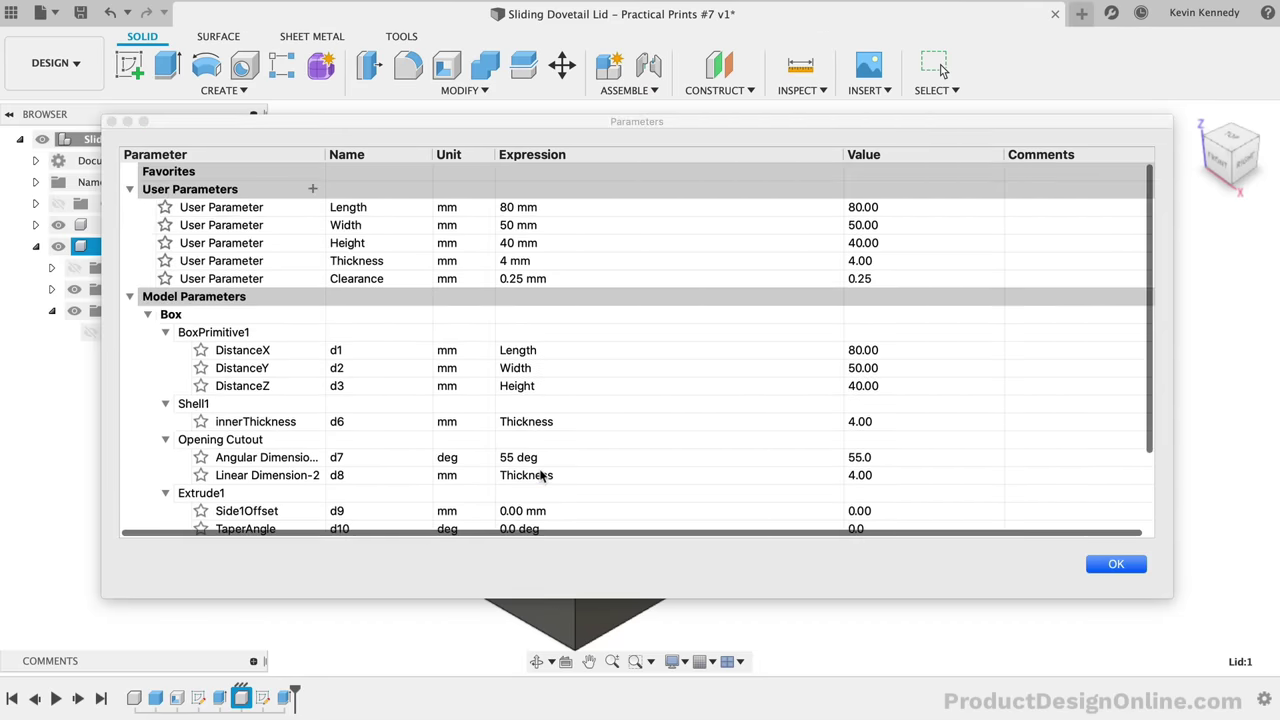
{"action": "left_click", "coordinate": [507, 207]}
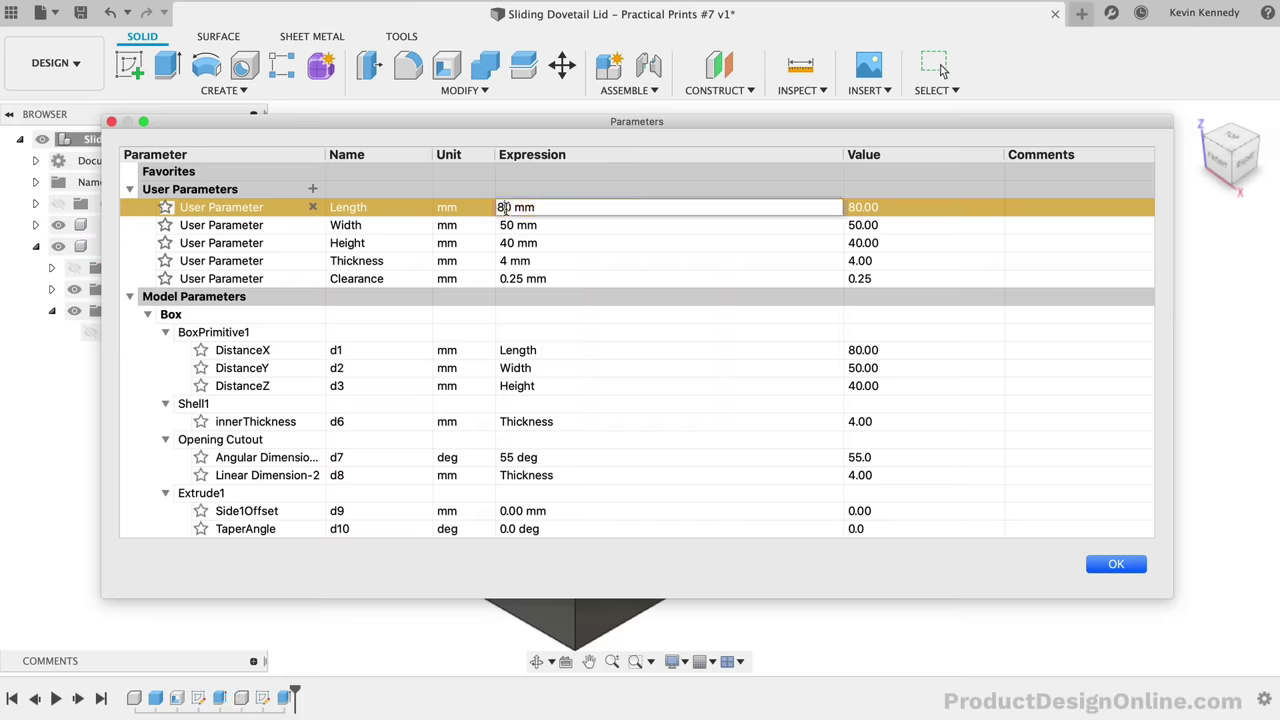
{"action": "key", "text": "BackSpace"}
{"action": "type", "text": "4"}
{"action": "left_click", "coordinate": [507, 225]}
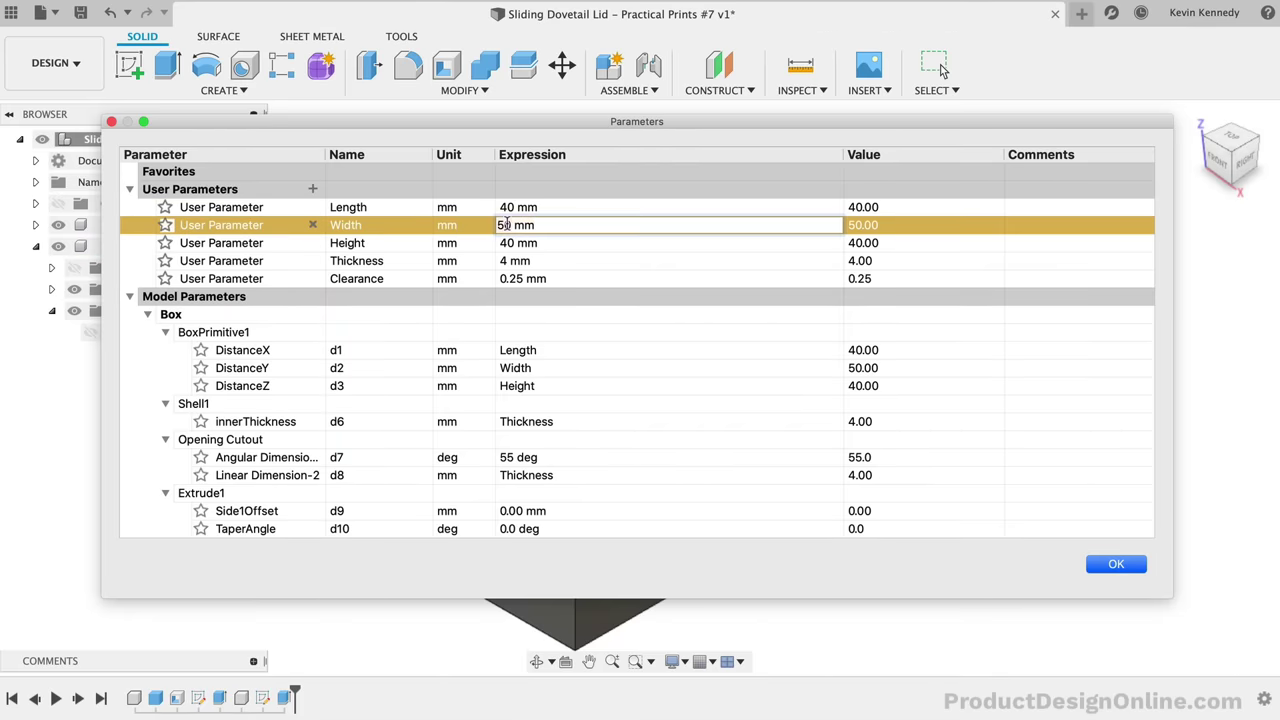
{"action": "key", "text": "Delete"}
{"action": "key", "text": "Delete"}
{"action": "type", "text": "74"}
{"action": "key", "text": "Return"}
{"action": "left_click", "coordinate": [507, 243]}
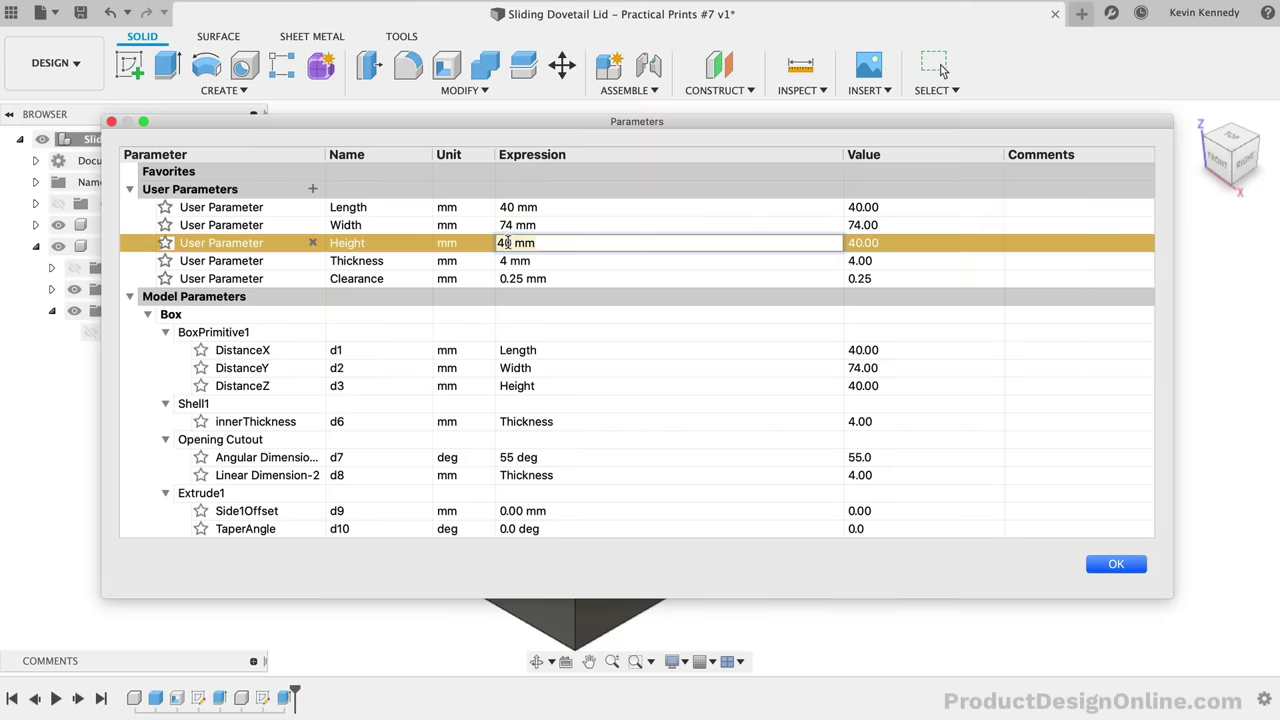
{"action": "key", "text": "Delete"}
{"action": "key", "text": "Delete"}
{"action": "type", "text": "100"}
{"action": "key", "text": "Return"}
{"action": "left_click", "coordinate": [1137, 562]}
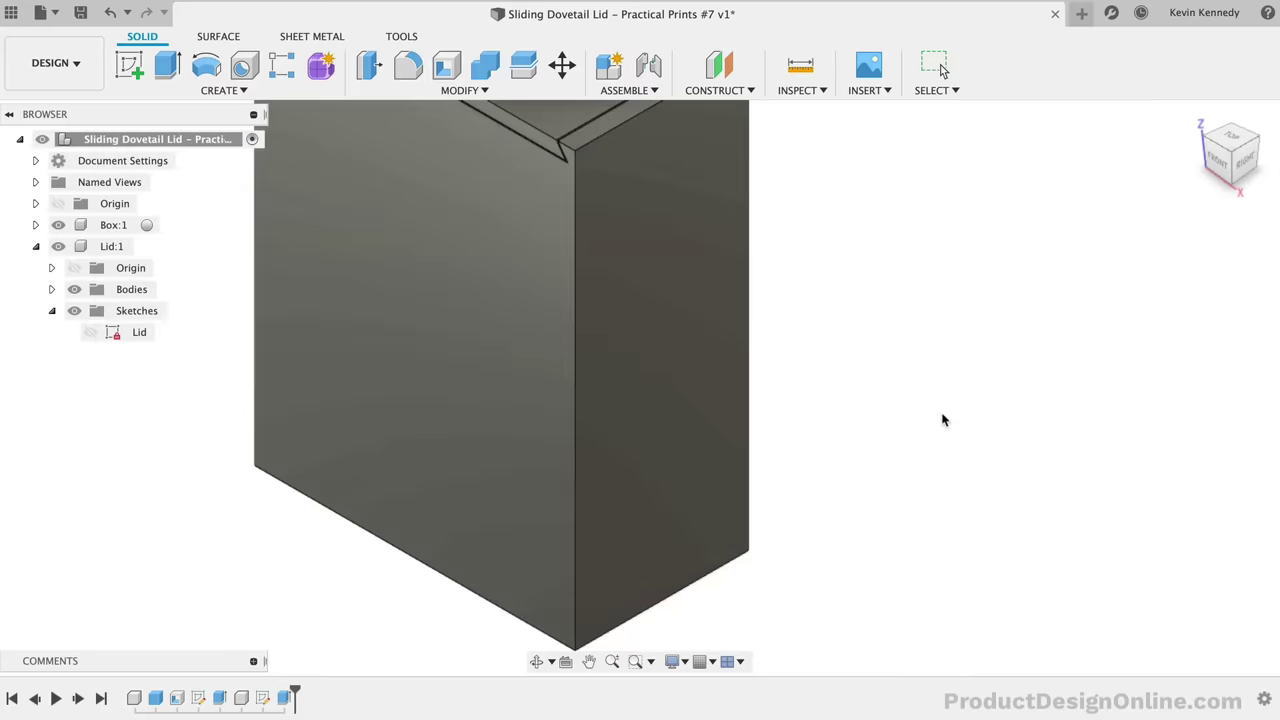
- Return to the home view and activate the Lid:1 component in the Browser
{"action": "left_click", "coordinate": [1197, 118]}
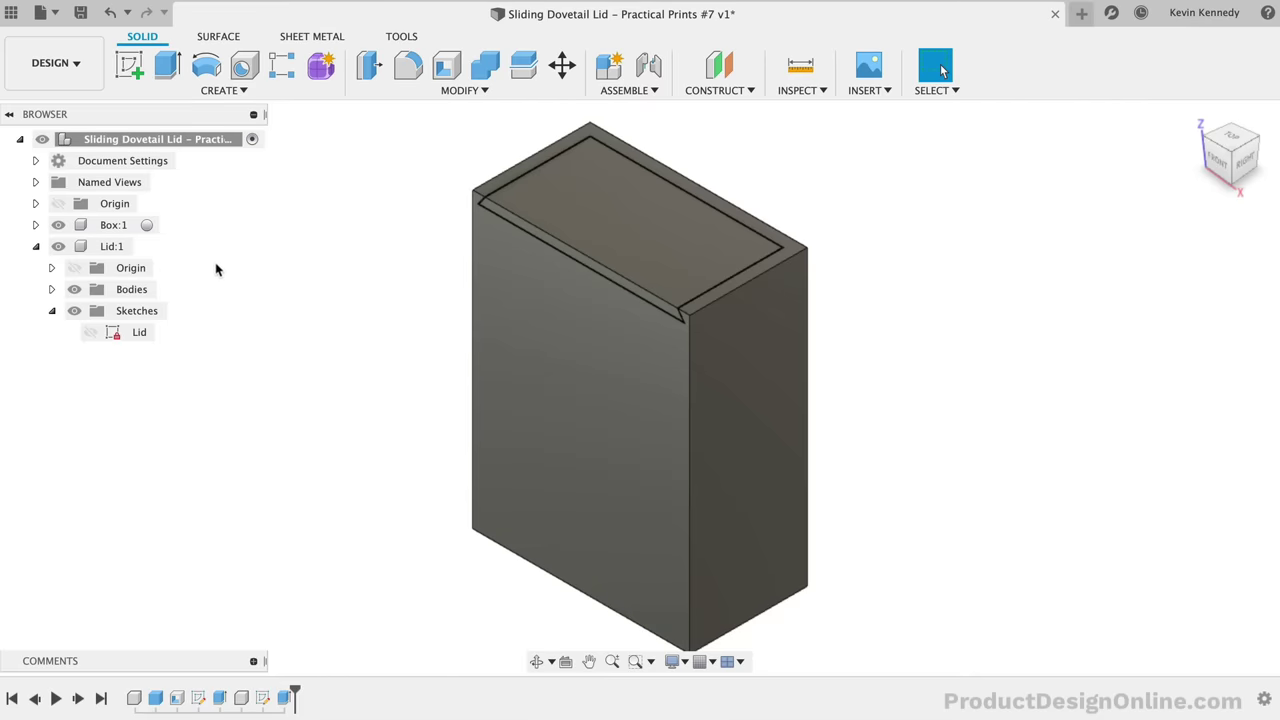
{"action": "left_click", "coordinate": [143, 247]}
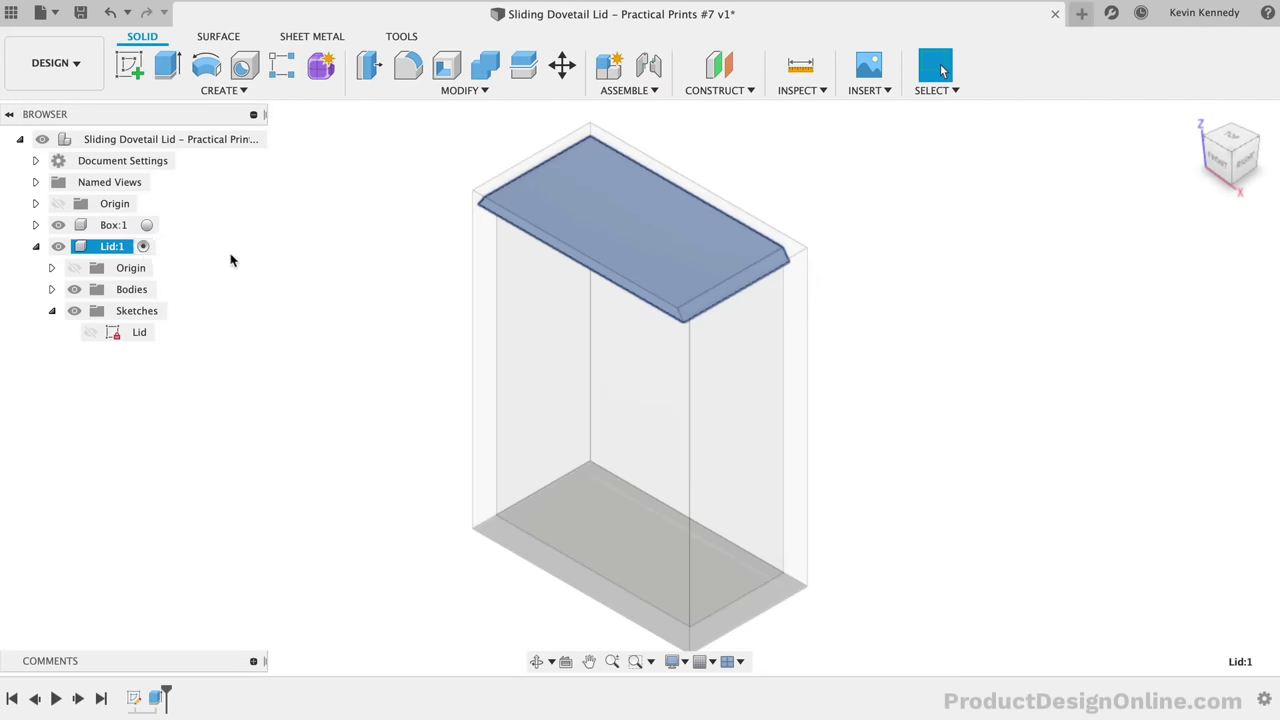
{"action": "left_click", "coordinate": [281, 265]}
{"action": "scroll", "coordinate": [509, 237], "scroll_direction": "up", "scroll_amount": 5}
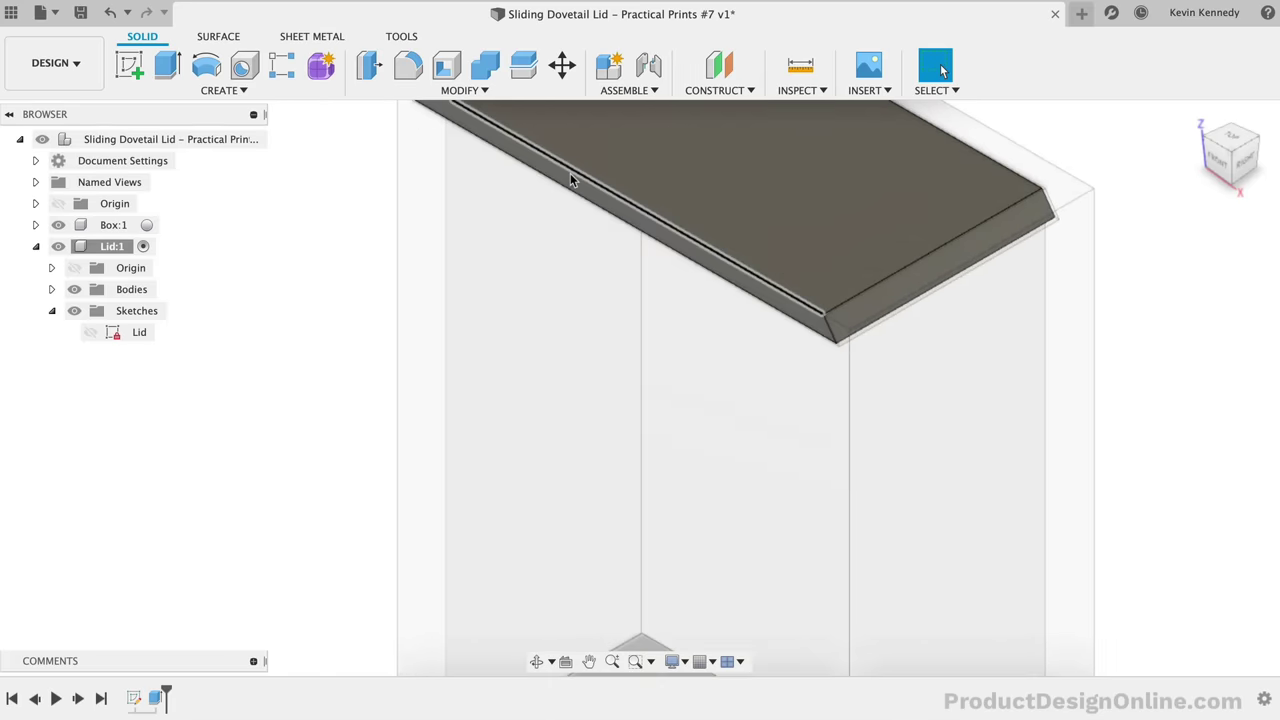
- Sketch on the lid's front face a 15 mm by 2 mm ellipse centred on its top edge
{"action": "right_click", "coordinate": [570, 175]}
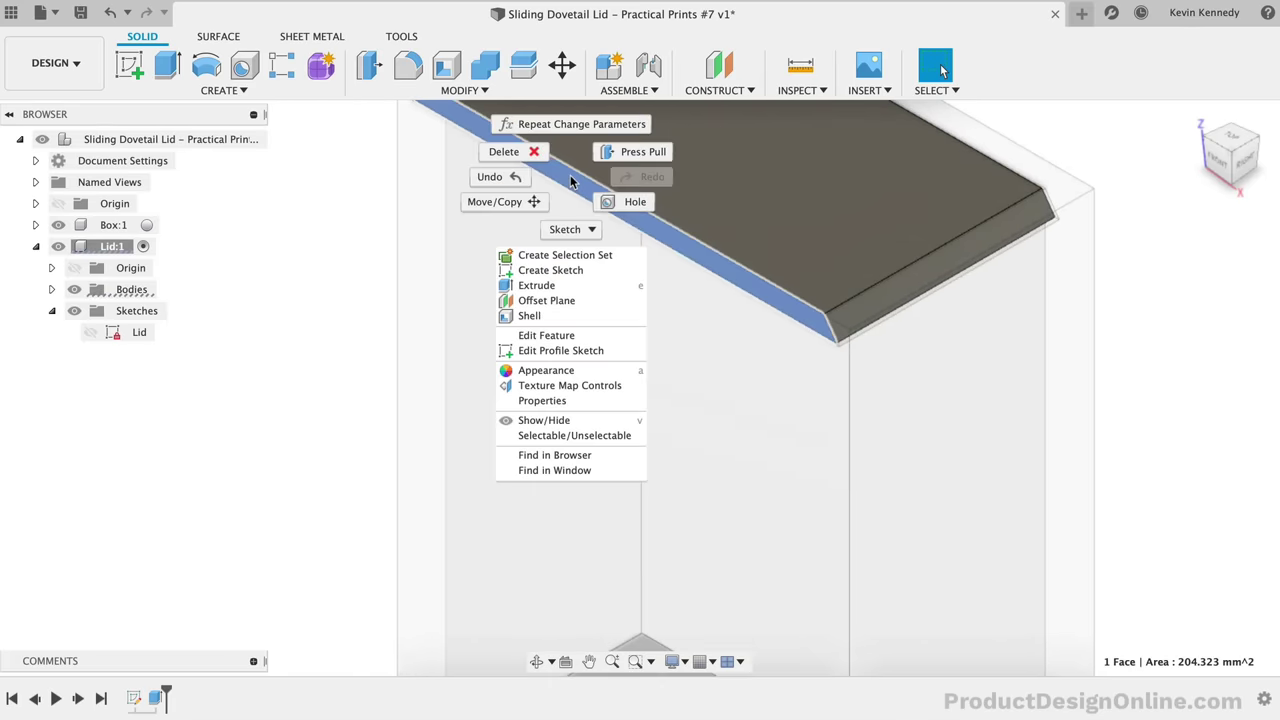
{"action": "left_click", "coordinate": [552, 270]}
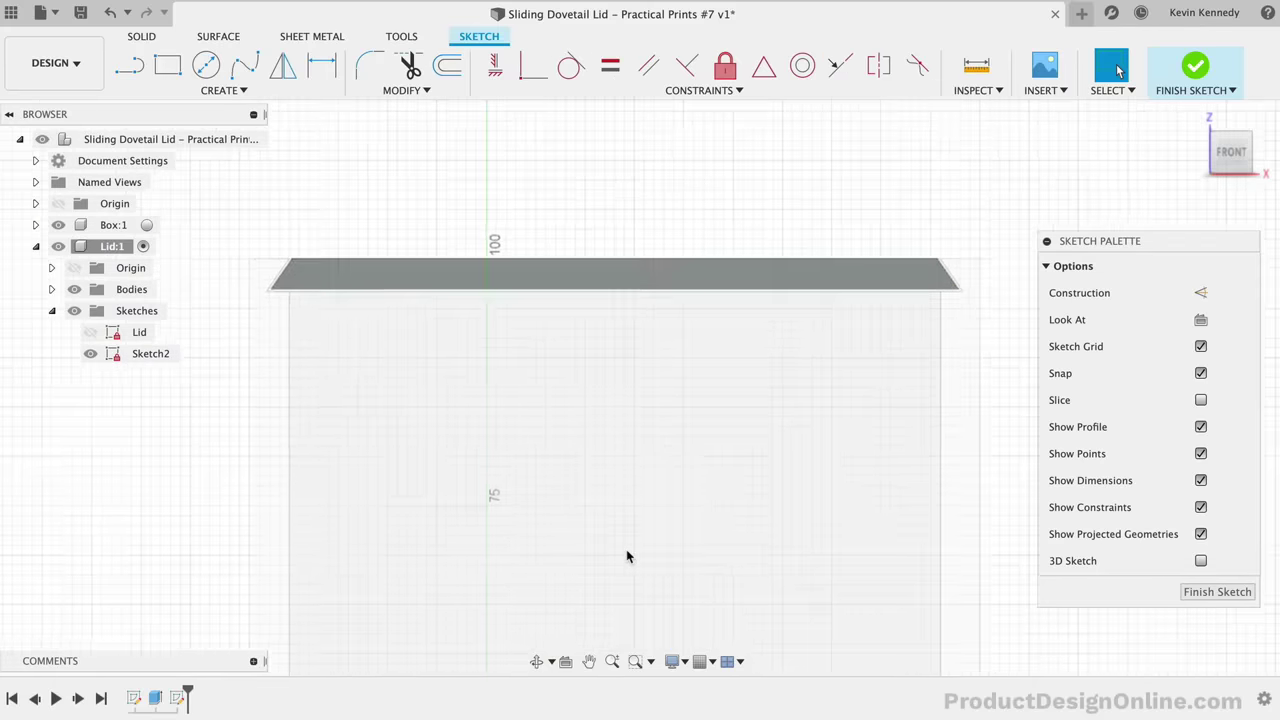
{"action": "left_click", "coordinate": [238, 90]}
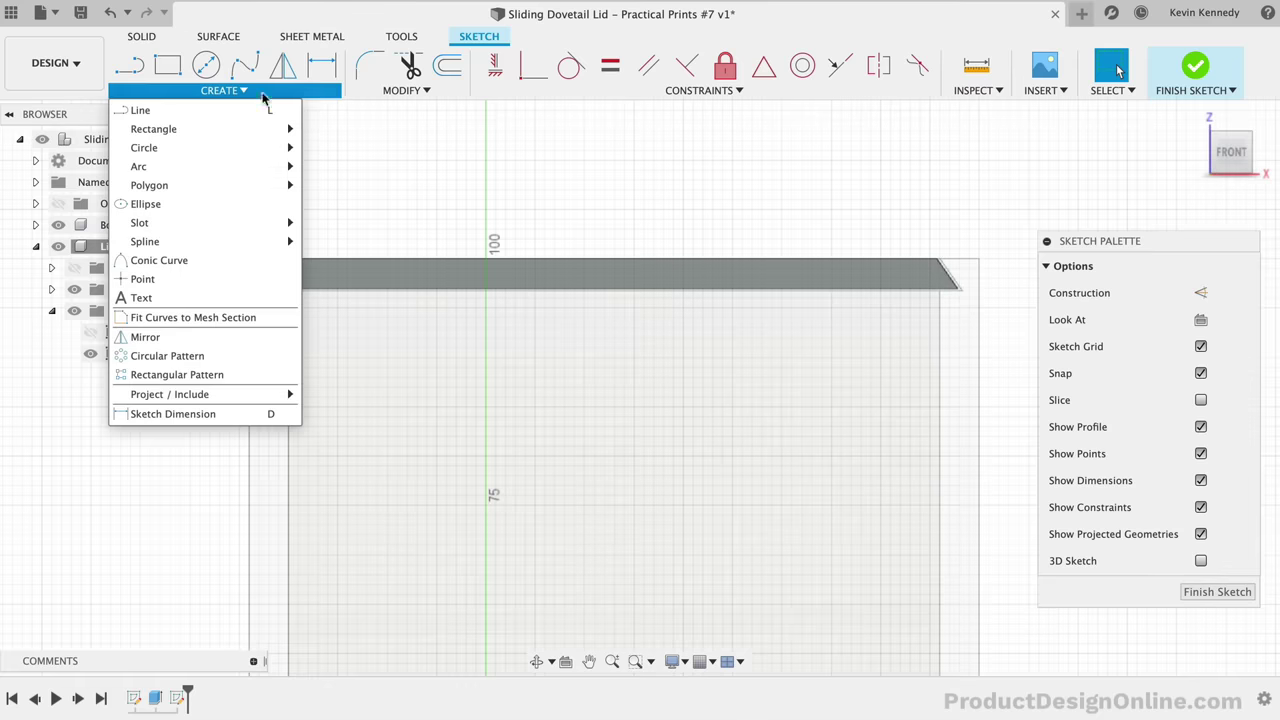
{"action": "left_click", "coordinate": [209, 205]}
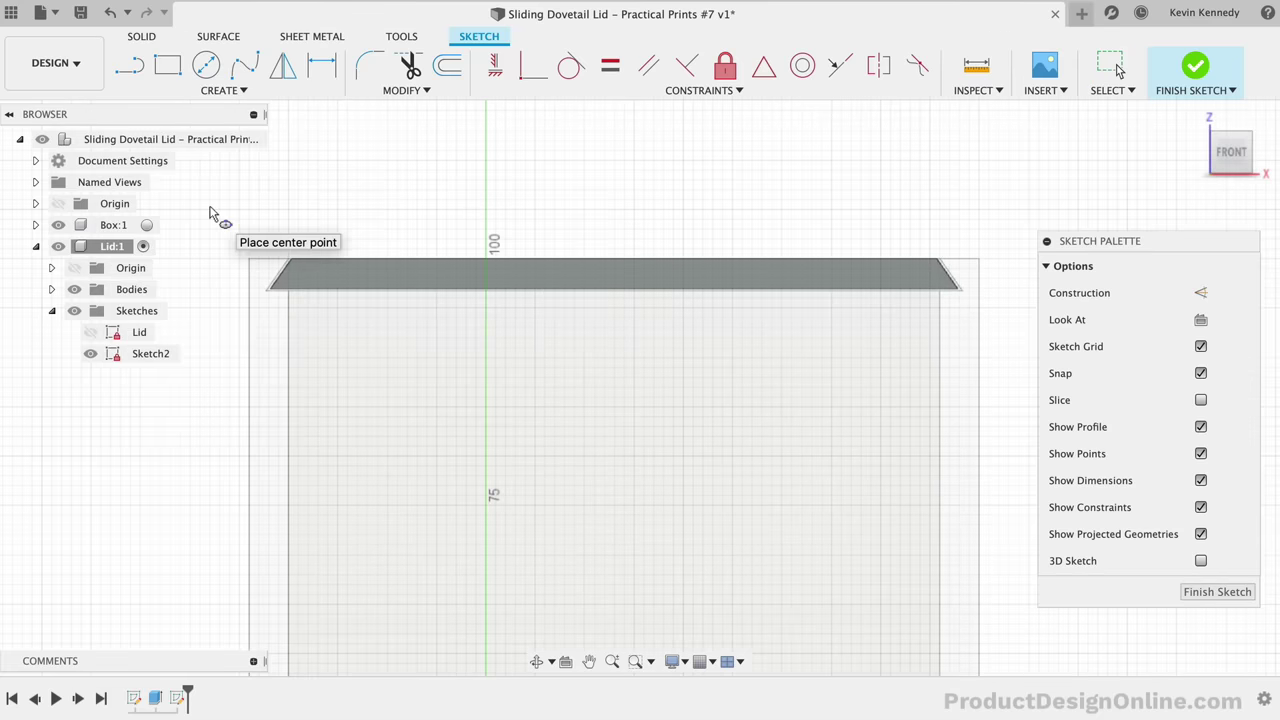
{"action": "left_click", "coordinate": [614, 259]}
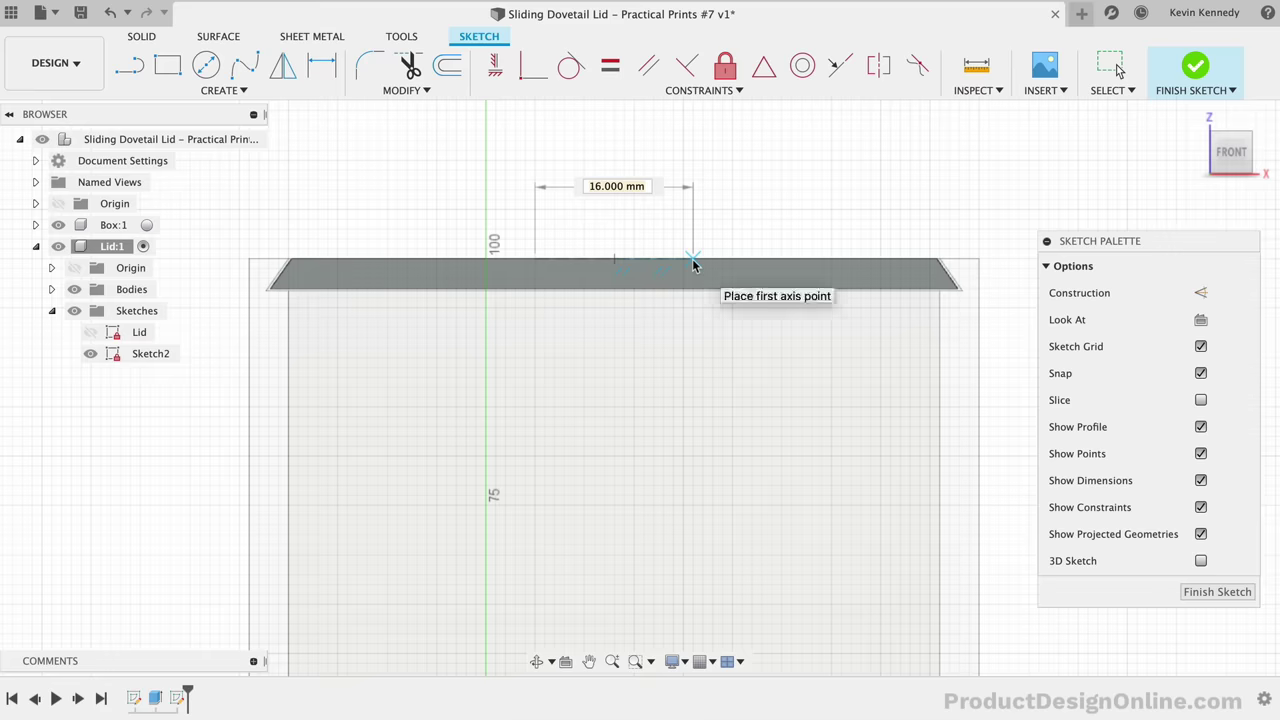
{"action": "type", "text": "15"}
{"action": "key", "text": "Tab"}
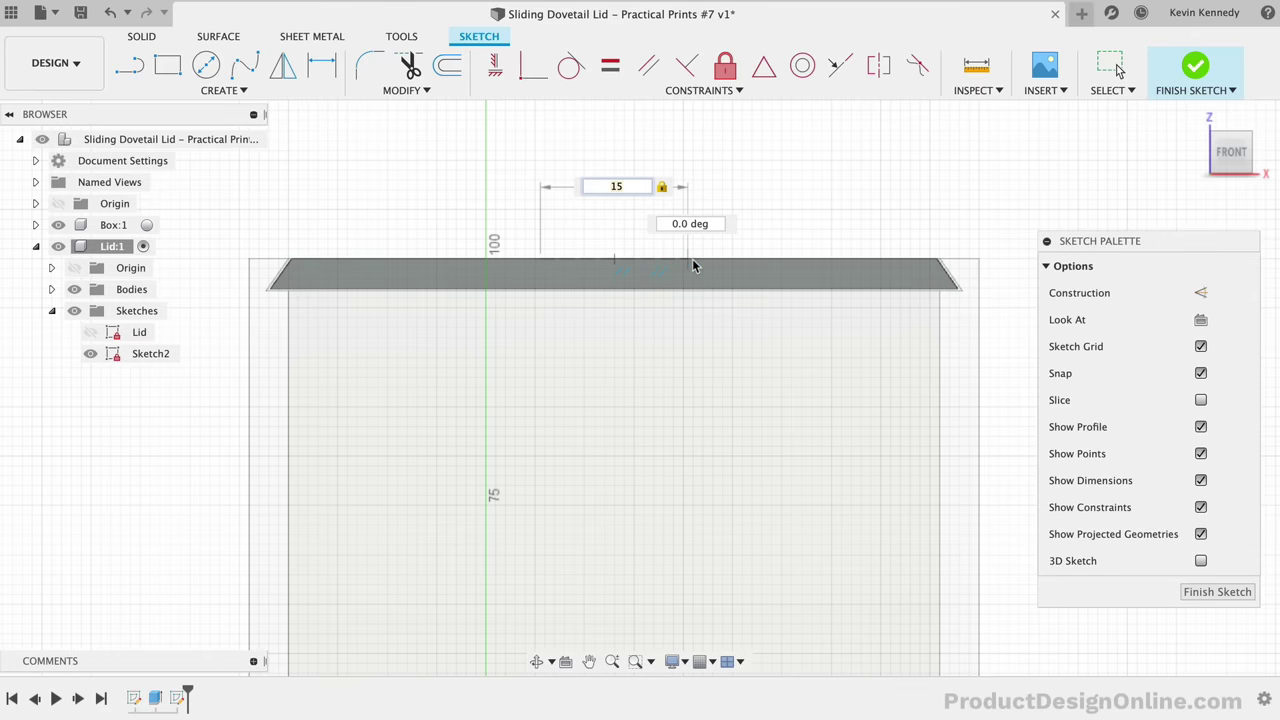
{"action": "left_click", "coordinate": [692, 264]}
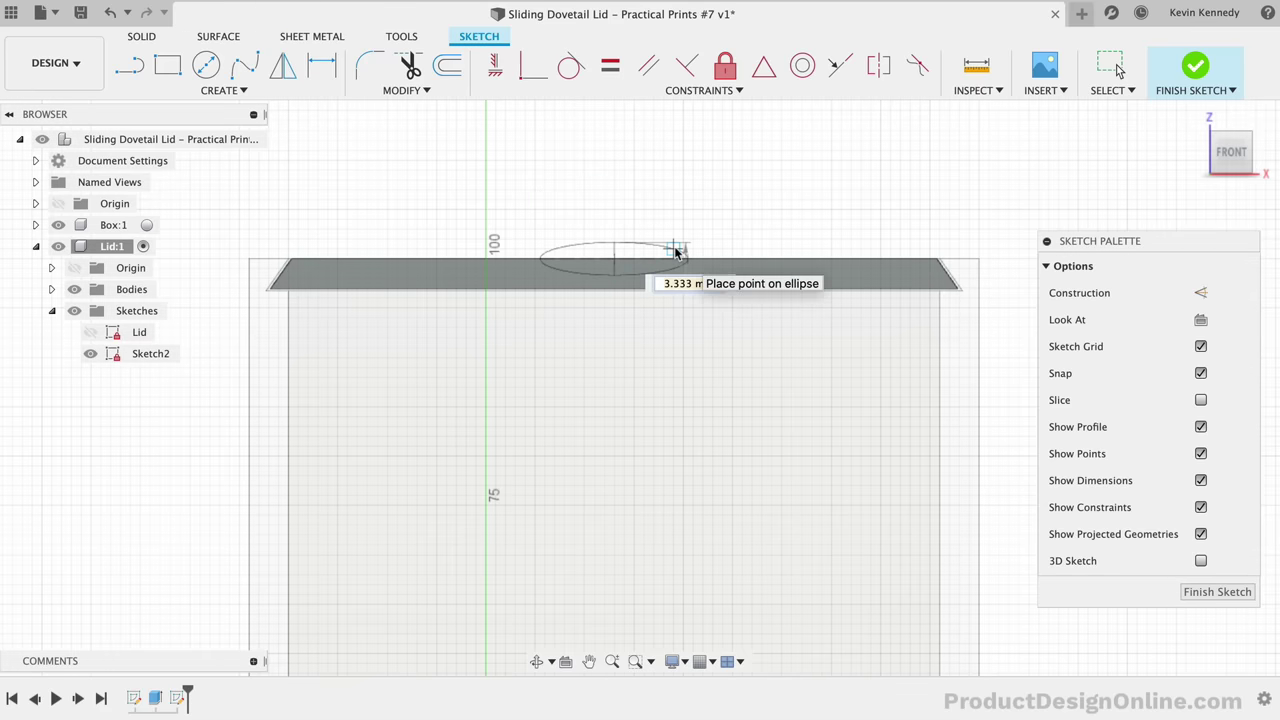
{"action": "type", "text": "2"}
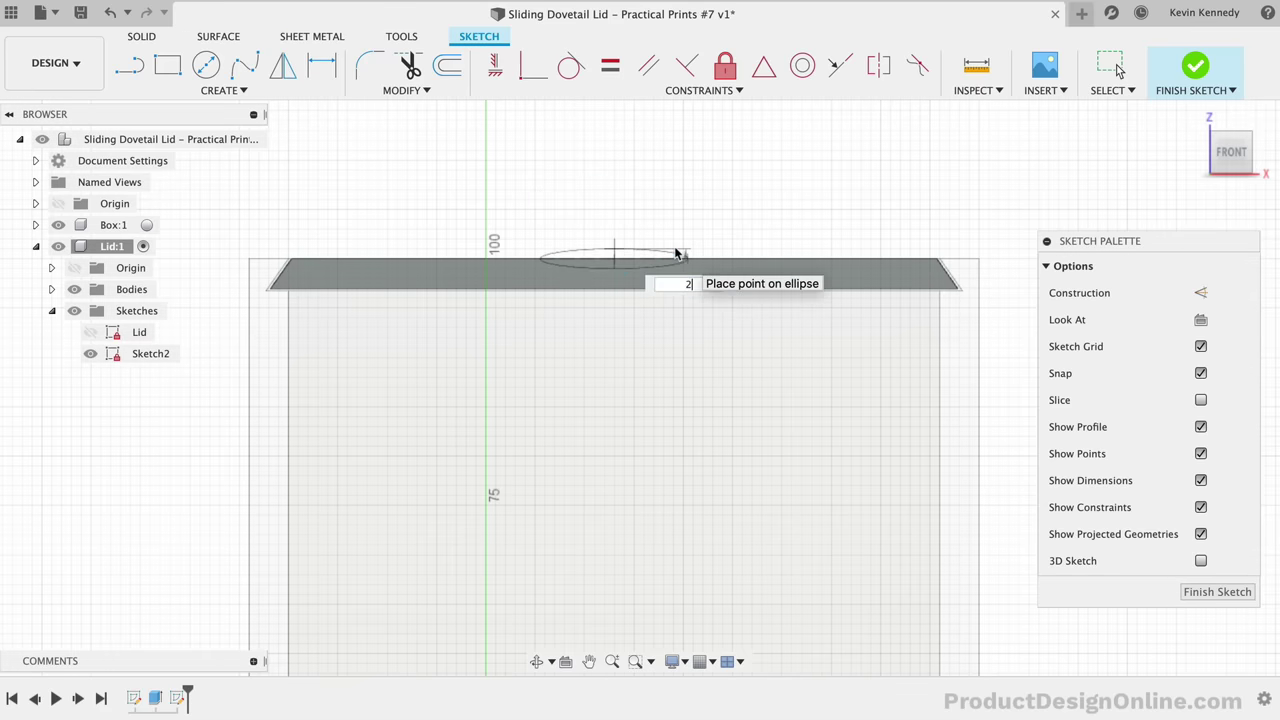
{"action": "key", "text": "Tab"}
{"action": "key", "text": "Return"}
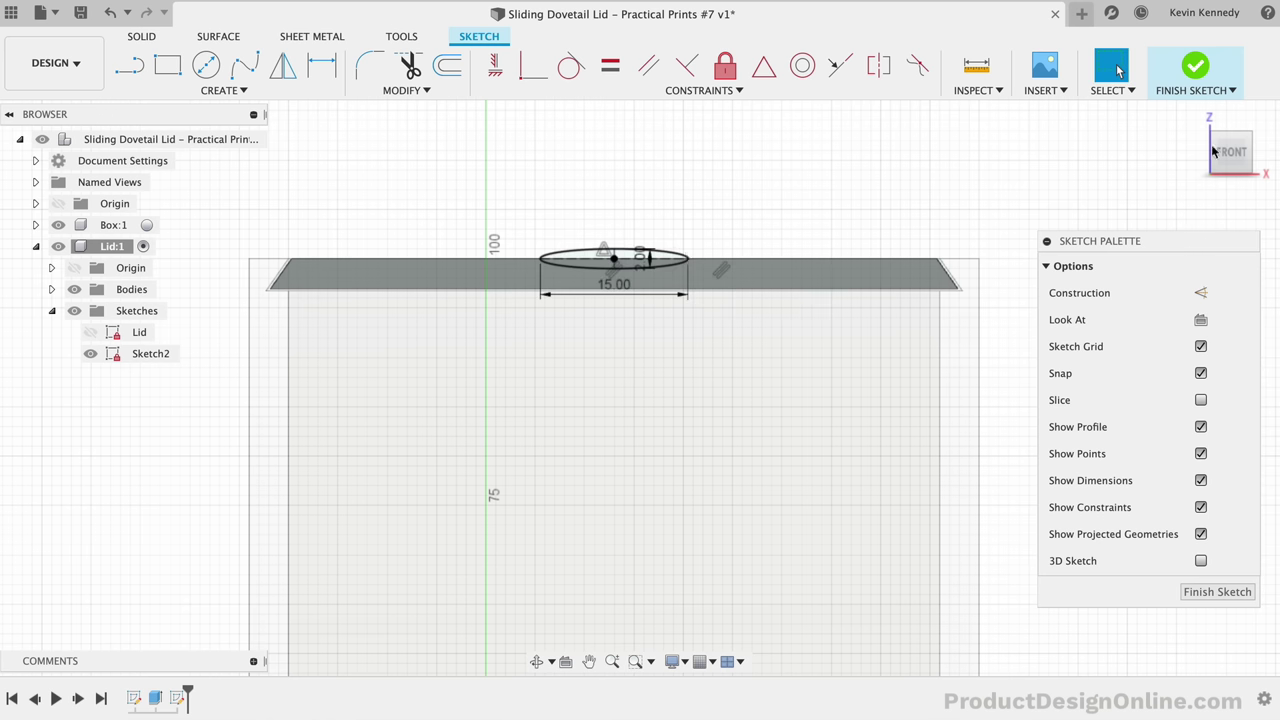
{"action": "middle_click_drag", "start_coordinate": [1118, 70], "coordinate": [1025, 195], "text": "shift"}
{"action": "left_click", "coordinate": [150, 37]}
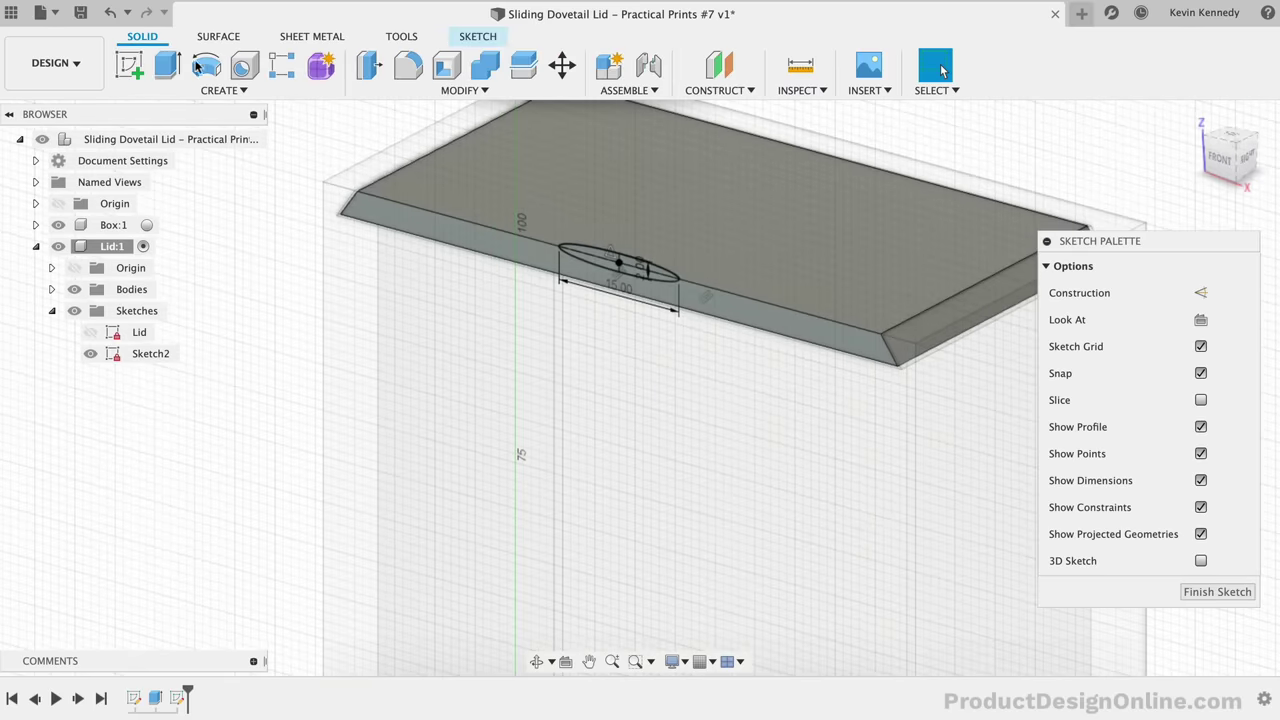
- Extrude the ellipse as a 5 mm Cut starting from an offset plane at -10 mm
{"action": "left_click", "coordinate": [165, 64]}
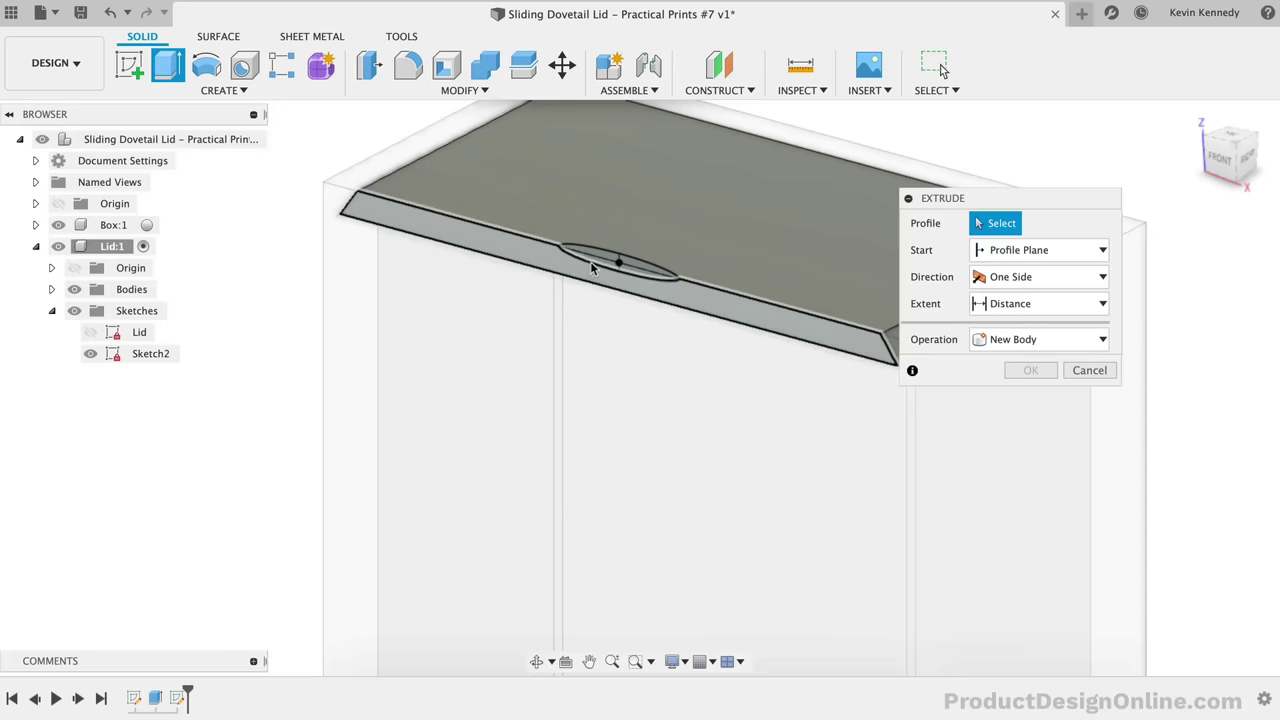
{"action": "left_click", "coordinate": [595, 266]}
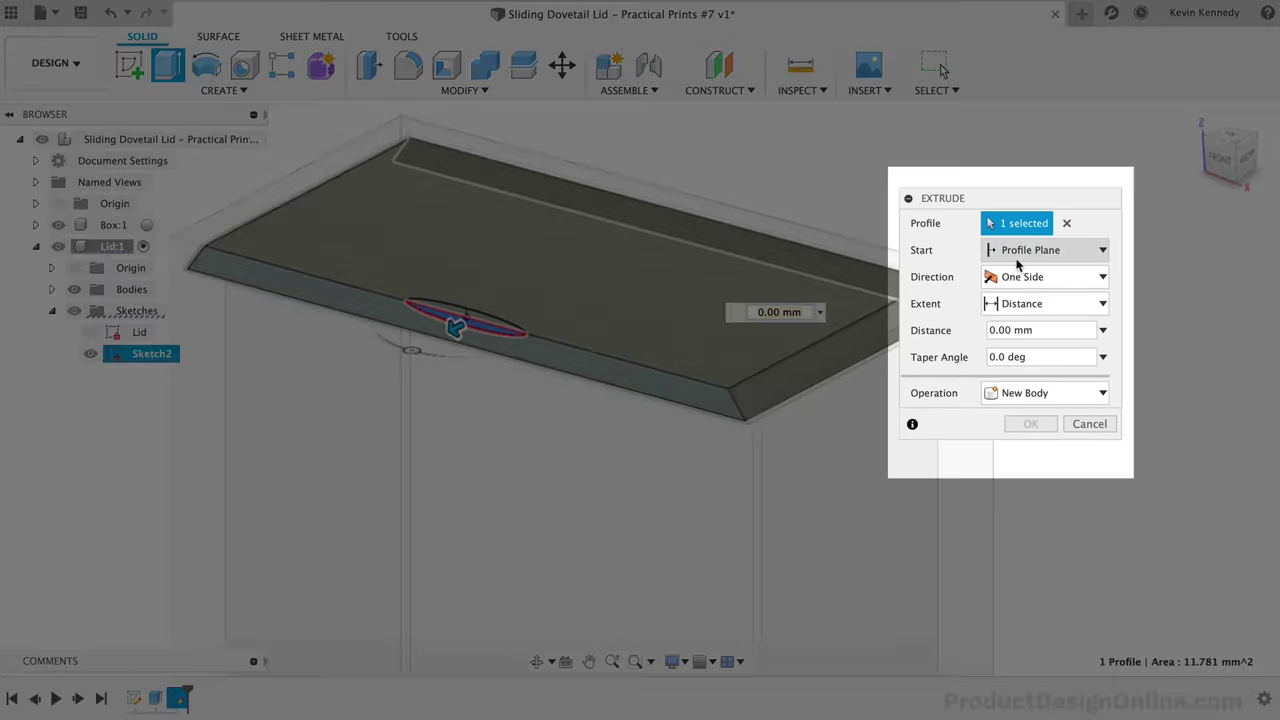
{"action": "left_click", "coordinate": [1022, 251]}
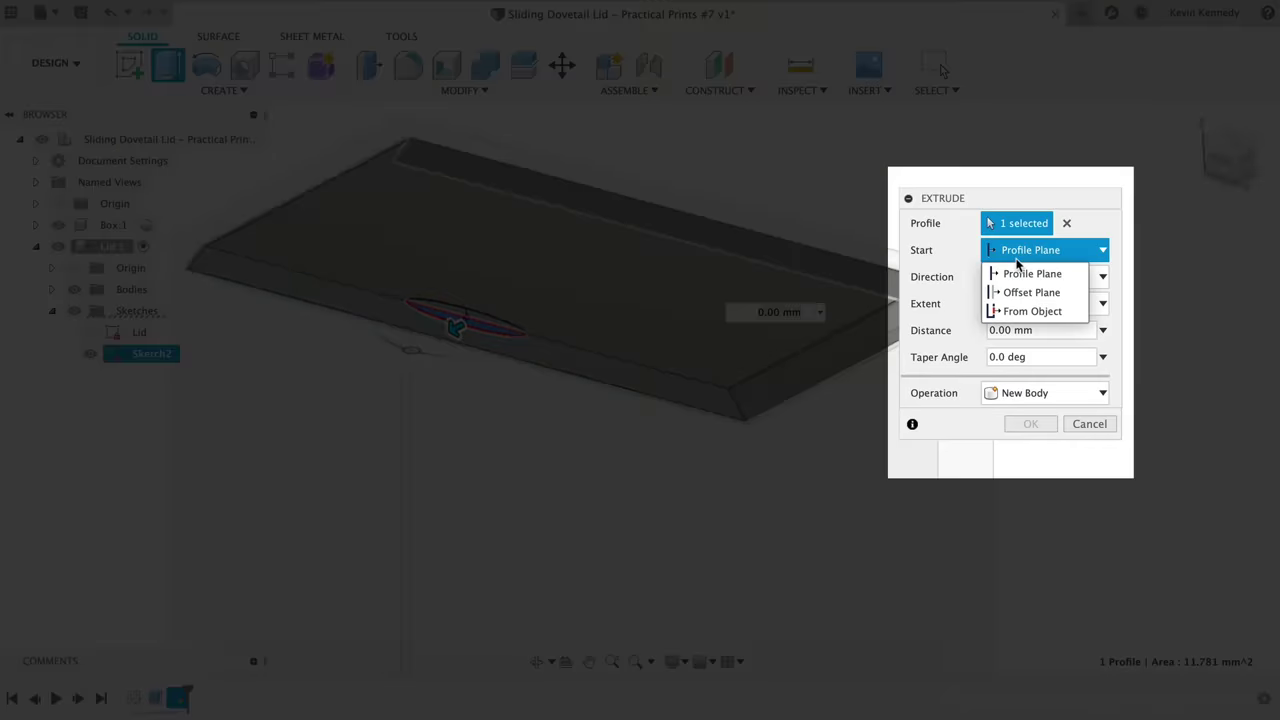
{"action": "left_click", "coordinate": [1063, 300]}
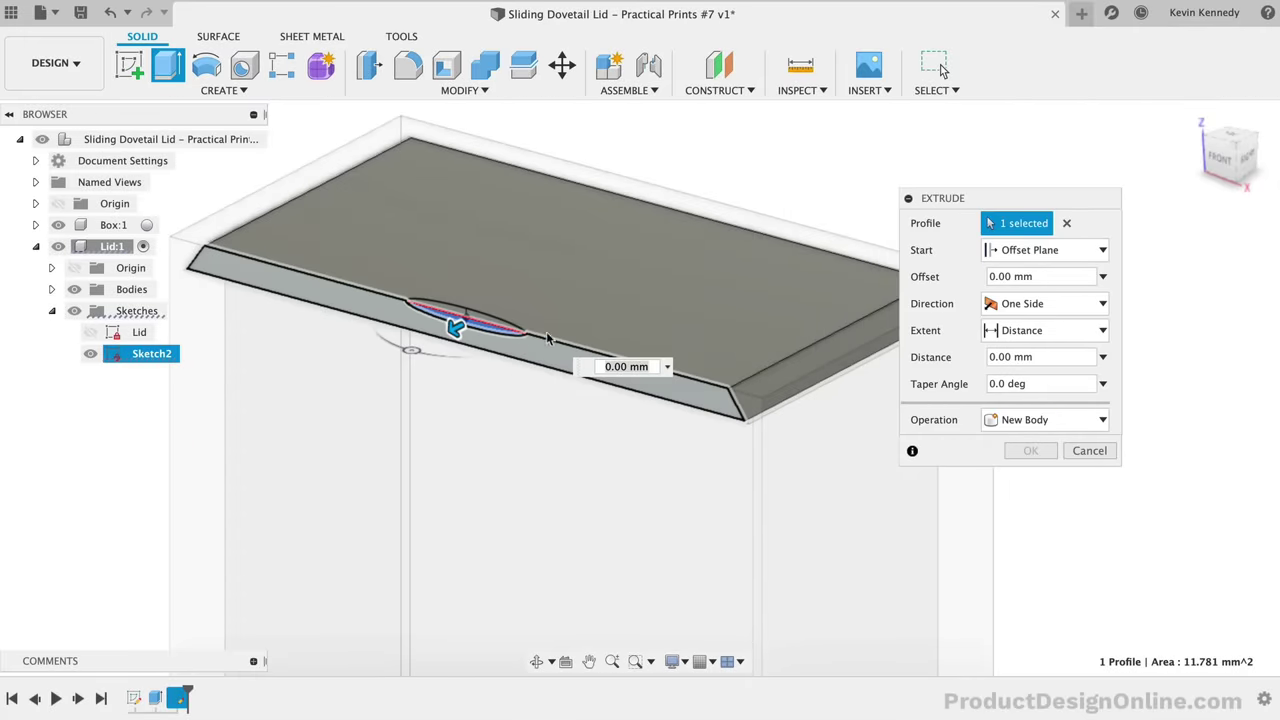
{"action": "left_click", "coordinate": [1008, 277]}
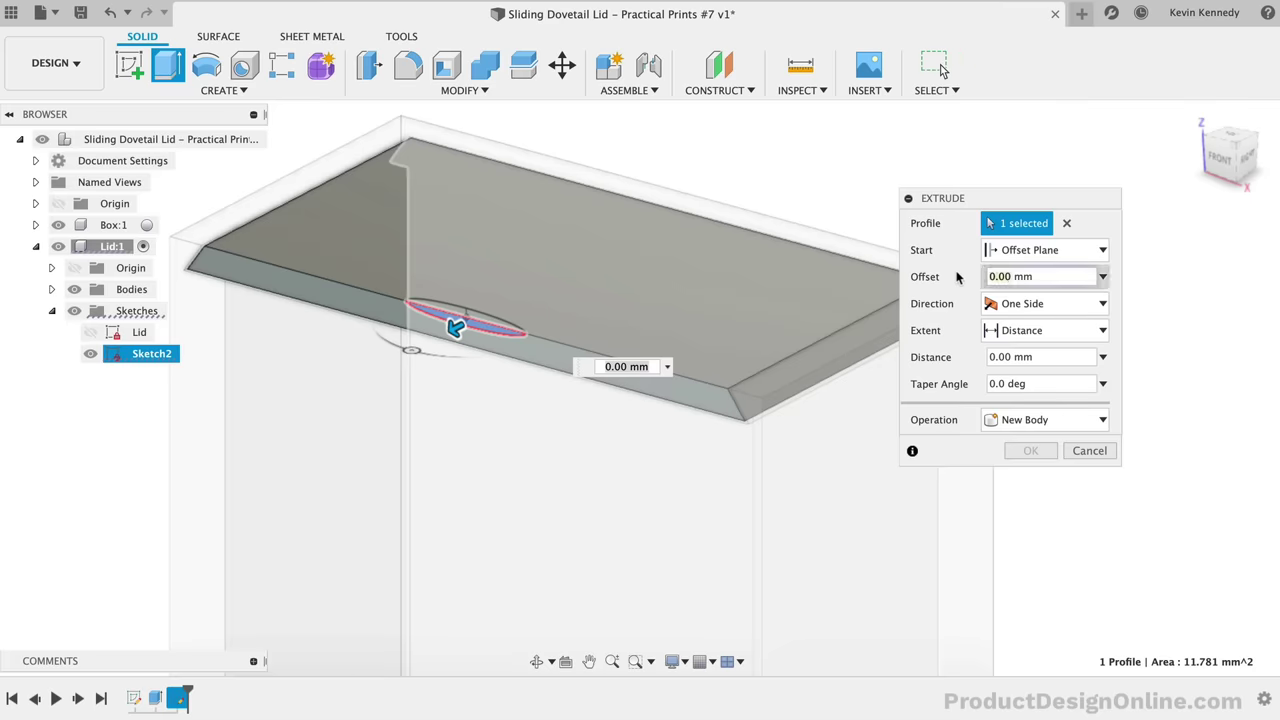
{"action": "type", "text": "-10"}
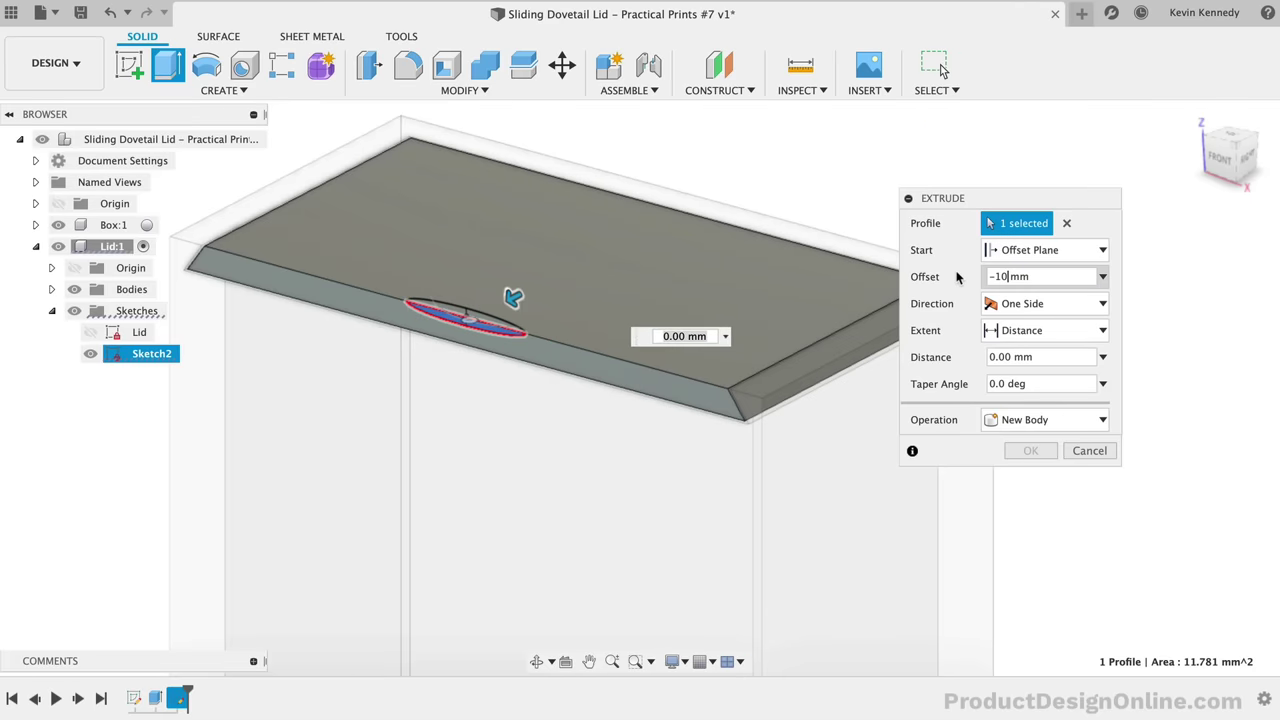
{"action": "left_click", "coordinate": [1043, 420]}
{"action": "left_click", "coordinate": [1036, 462]}
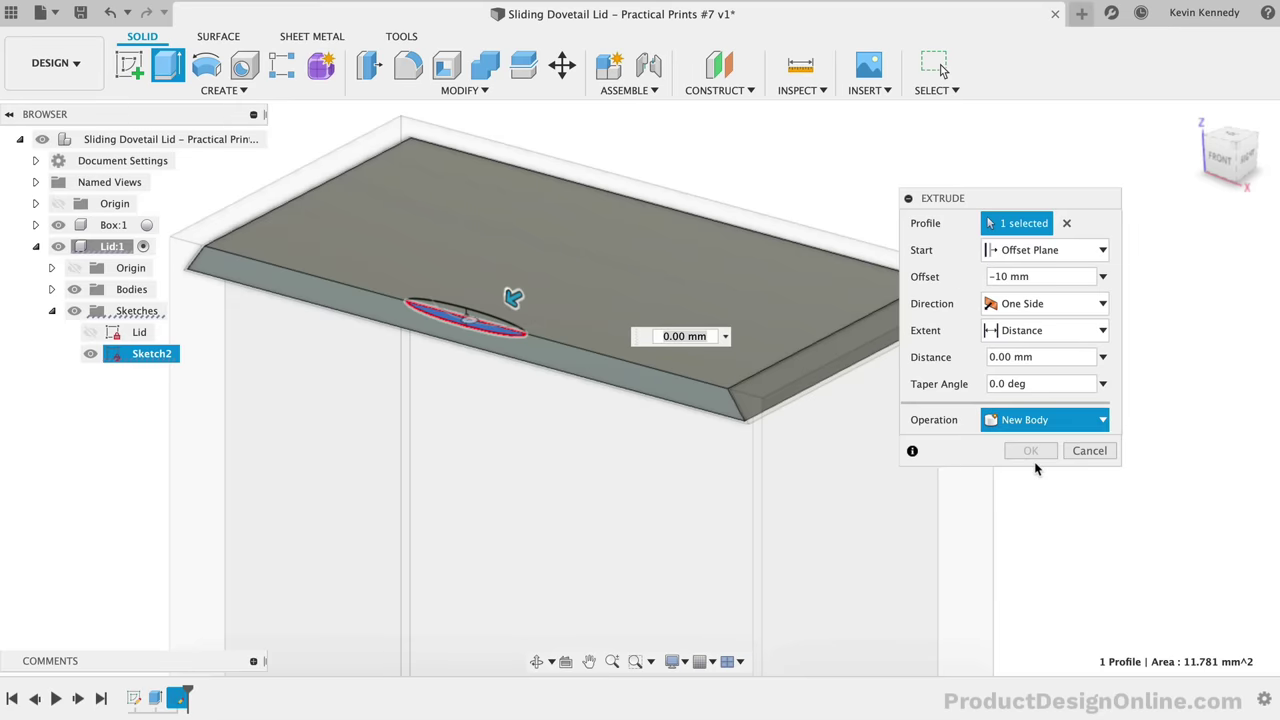
{"action": "left_click", "coordinate": [1013, 358]}
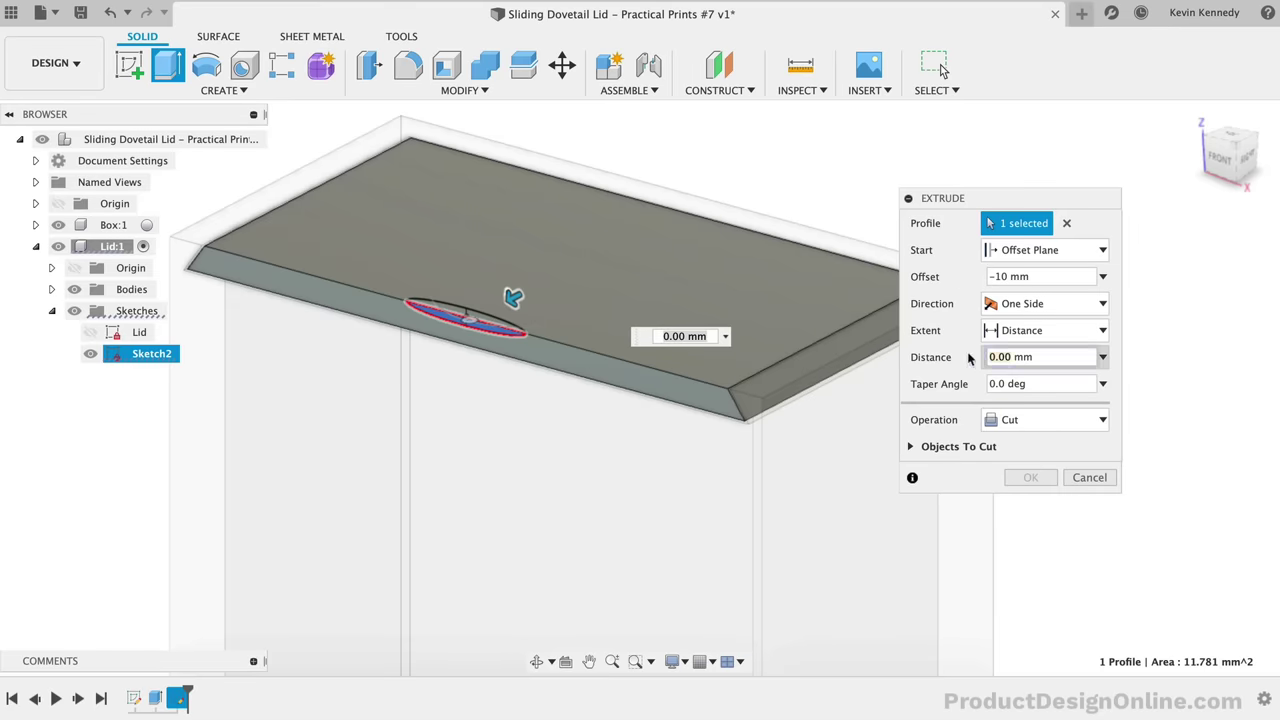
{"action": "type", "text": "5"}
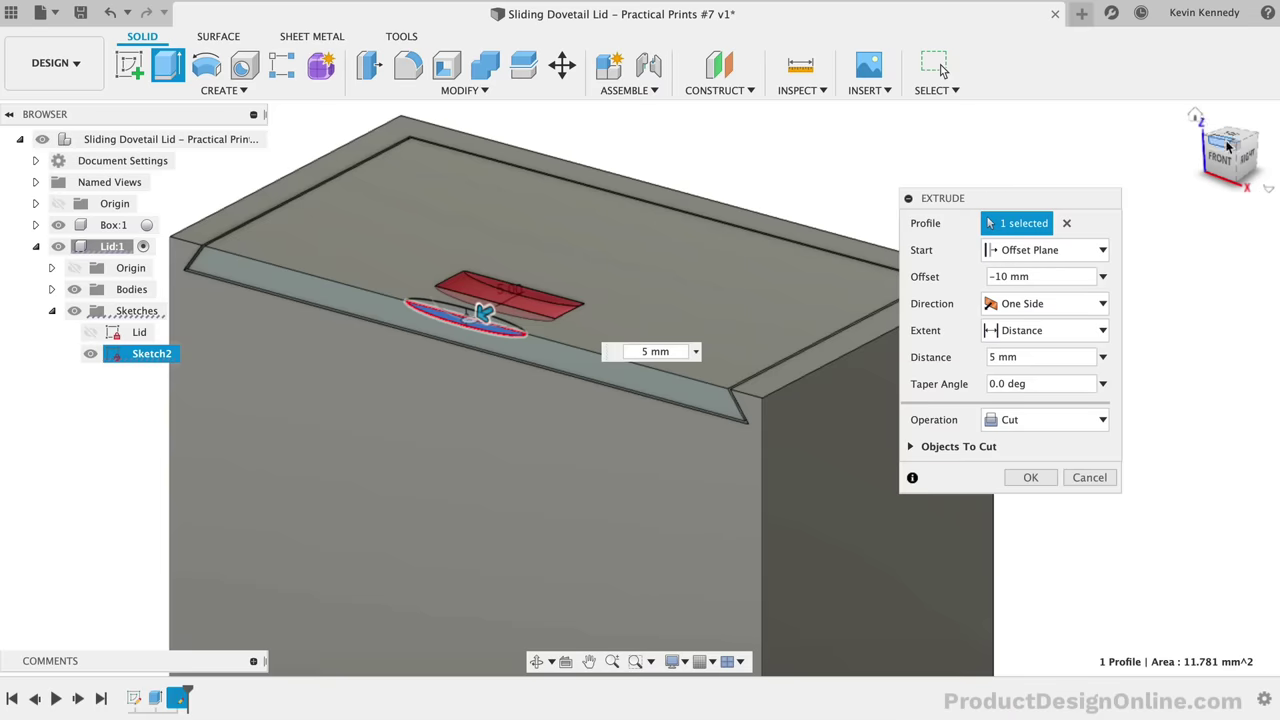
{"action": "mouse_move", "coordinate": [1230, 148]}
{"action": "left_mouse_down"}
{"action": "mouse_move", "coordinate": [1223, 208]}
{"action": "mouse_move", "coordinate": [1232, 164]}
{"action": "left_mouse_up"}
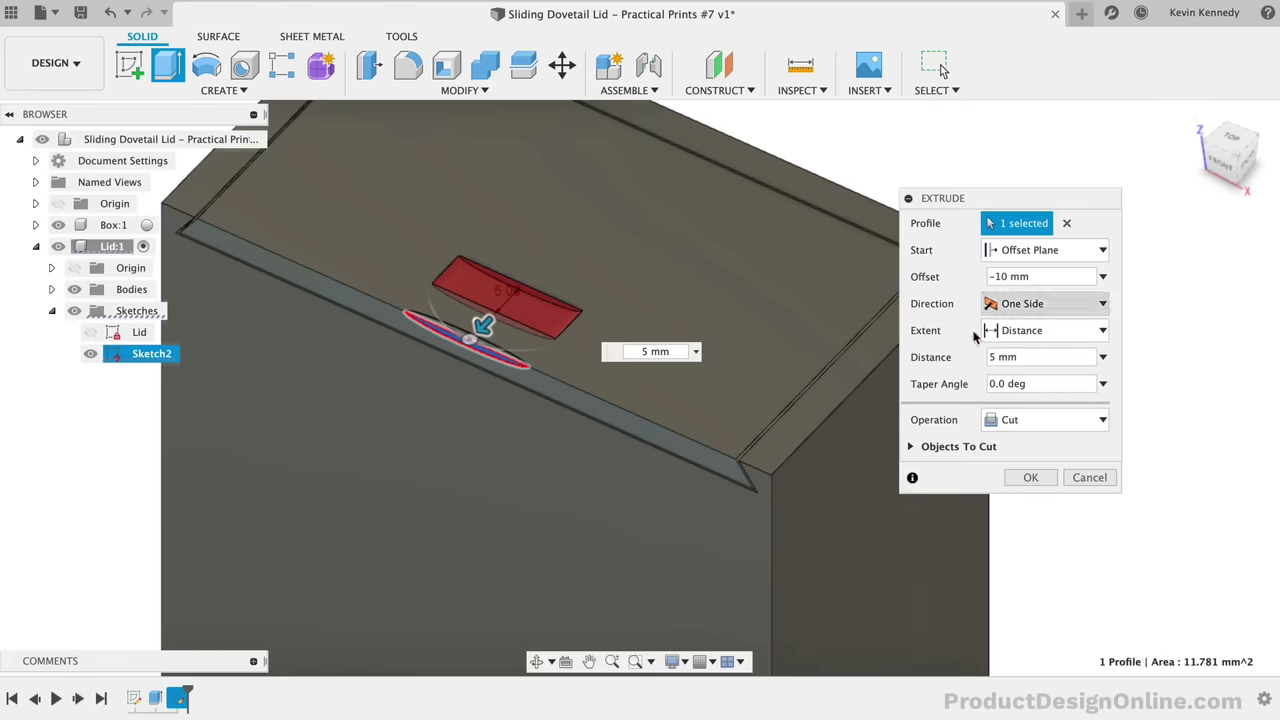
{"action": "left_click", "coordinate": [1030, 478]}
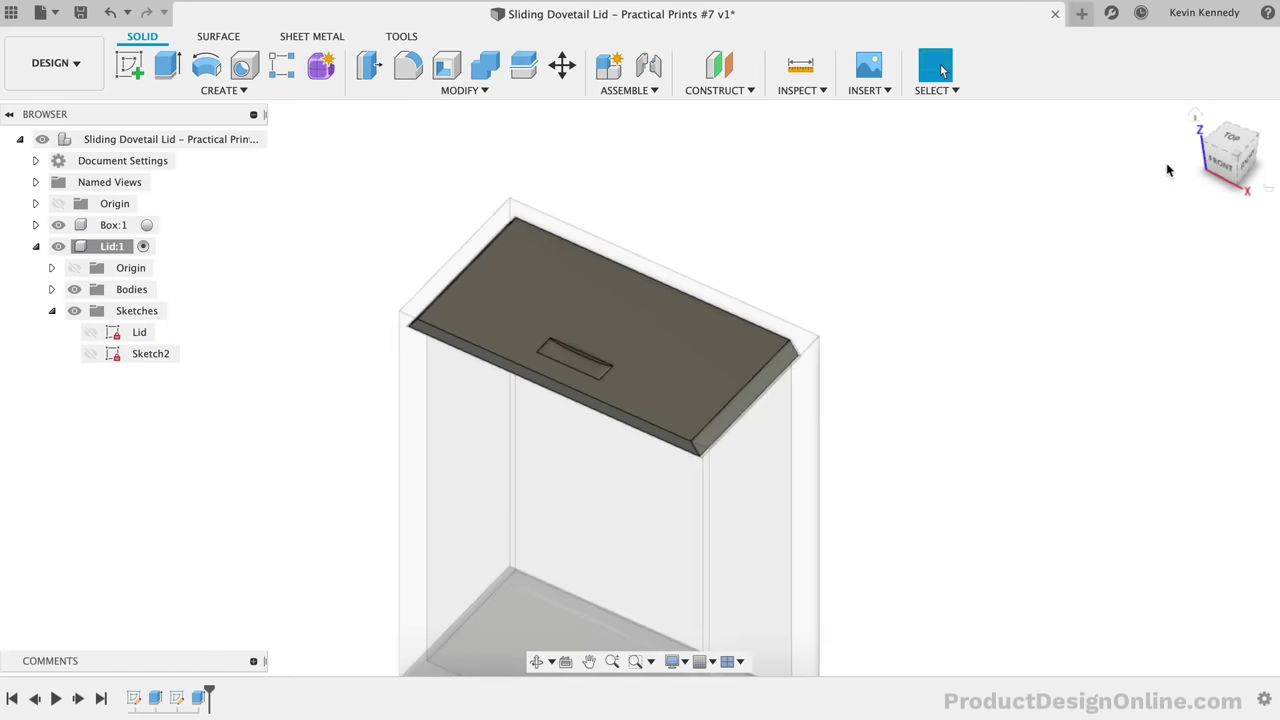
- Activate the top-level assembly and start a Slider-type As-built Joint
{"action": "left_click", "coordinate": [1196, 117]}
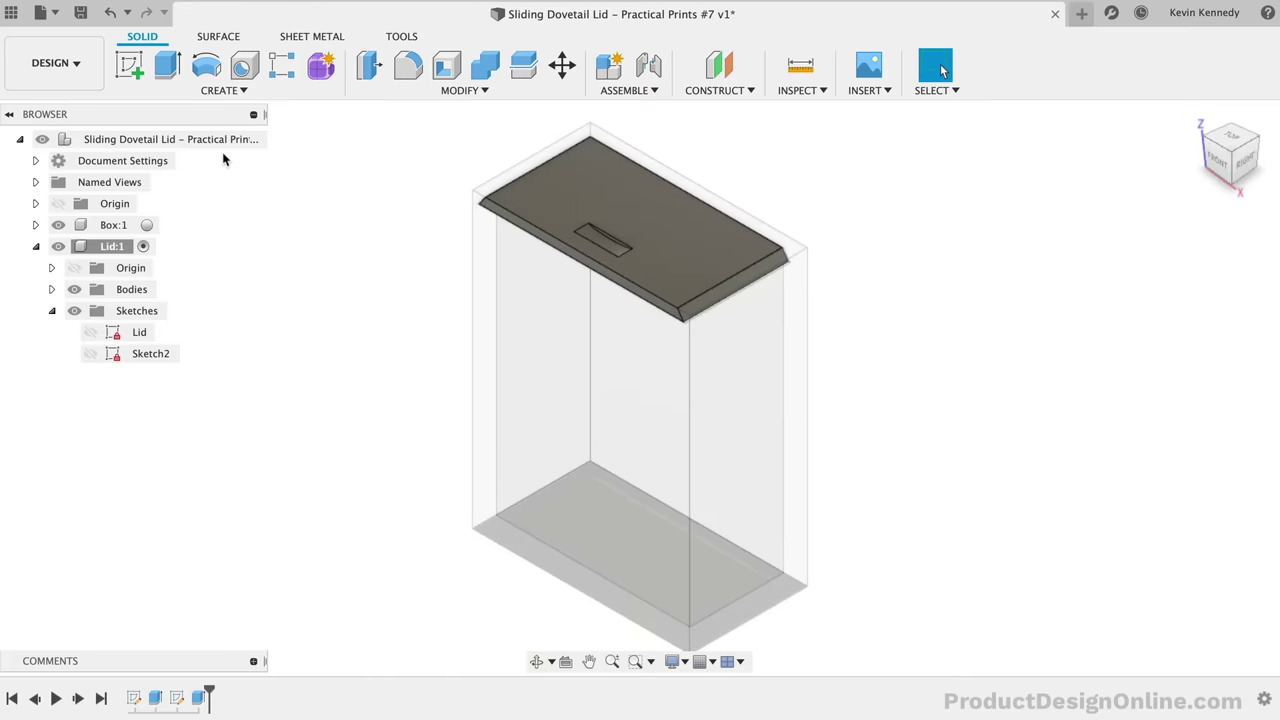
{"action": "left_click", "coordinate": [251, 139]}
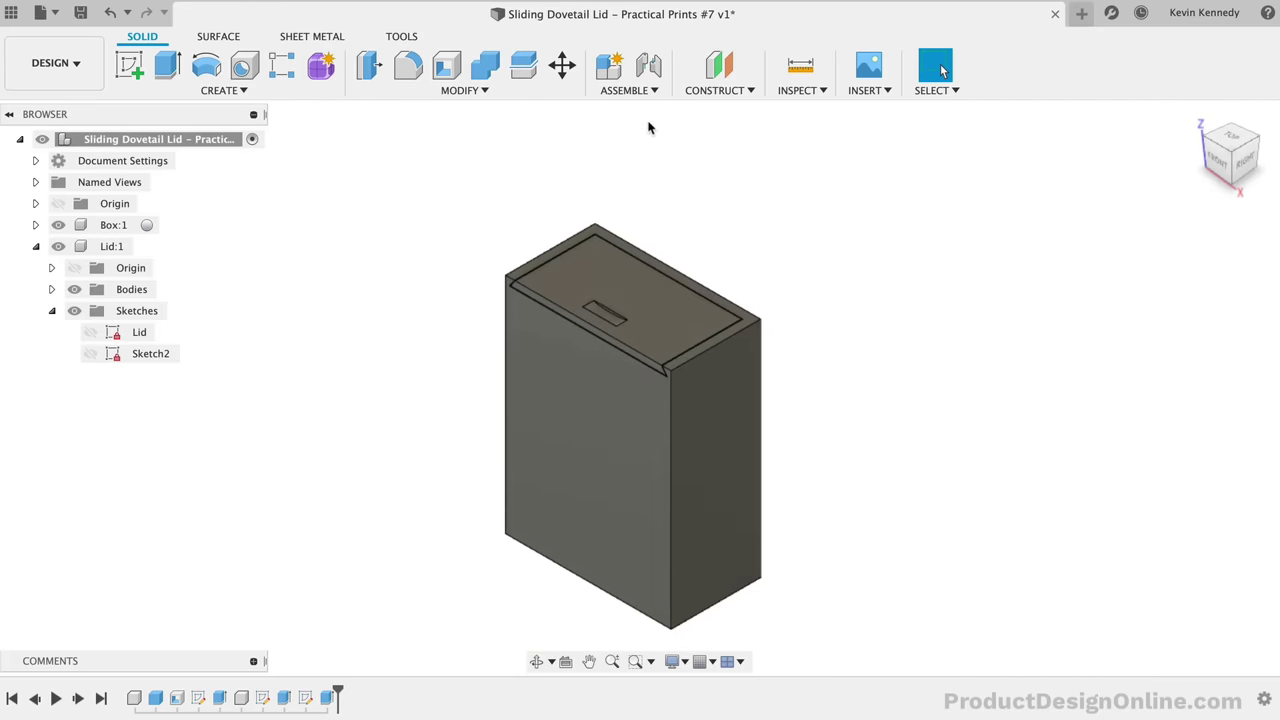
{"action": "scroll", "coordinate": [615, 118], "scroll_direction": "up", "scroll_amount": 5}
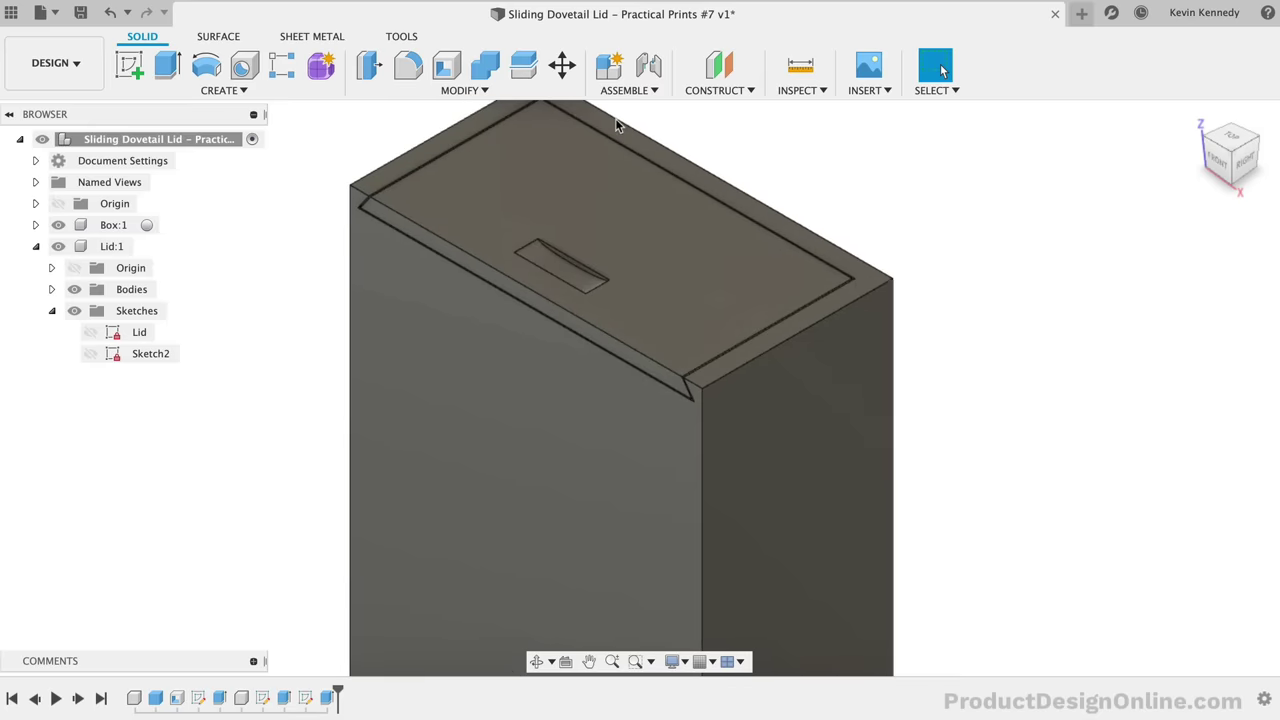
{"action": "left_click", "coordinate": [624, 90]}
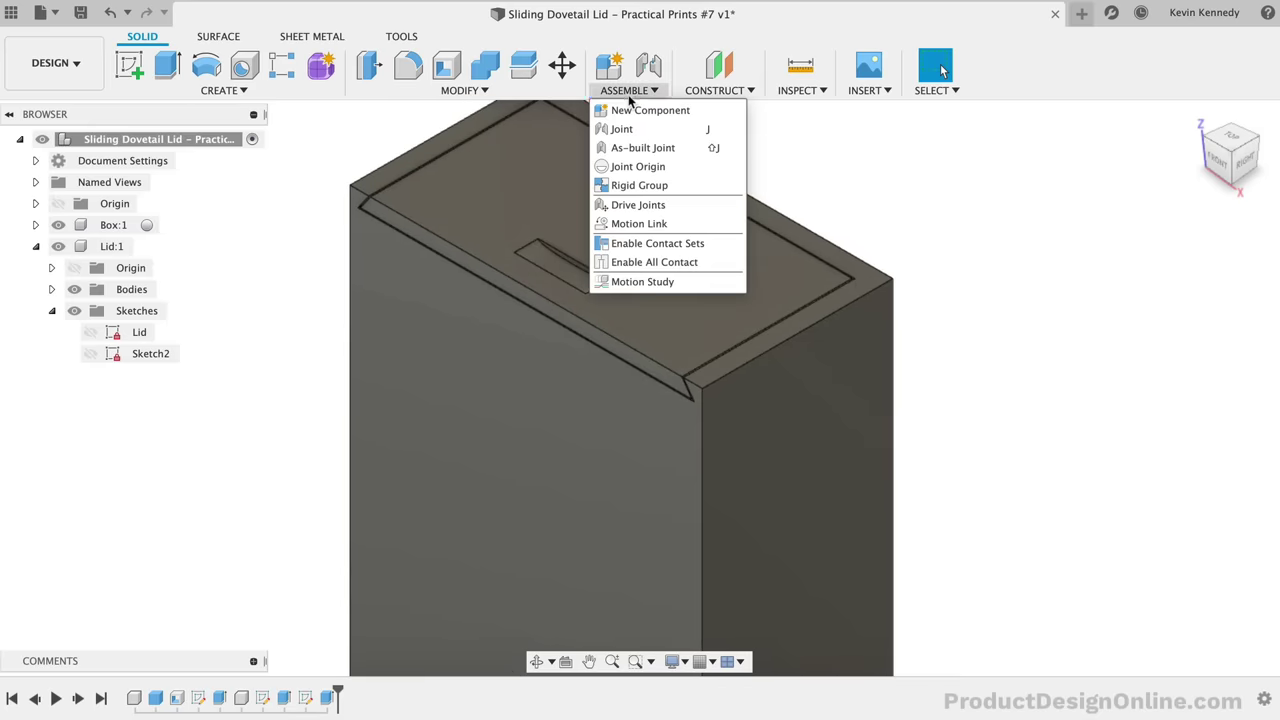
{"action": "left_click", "coordinate": [683, 151]}
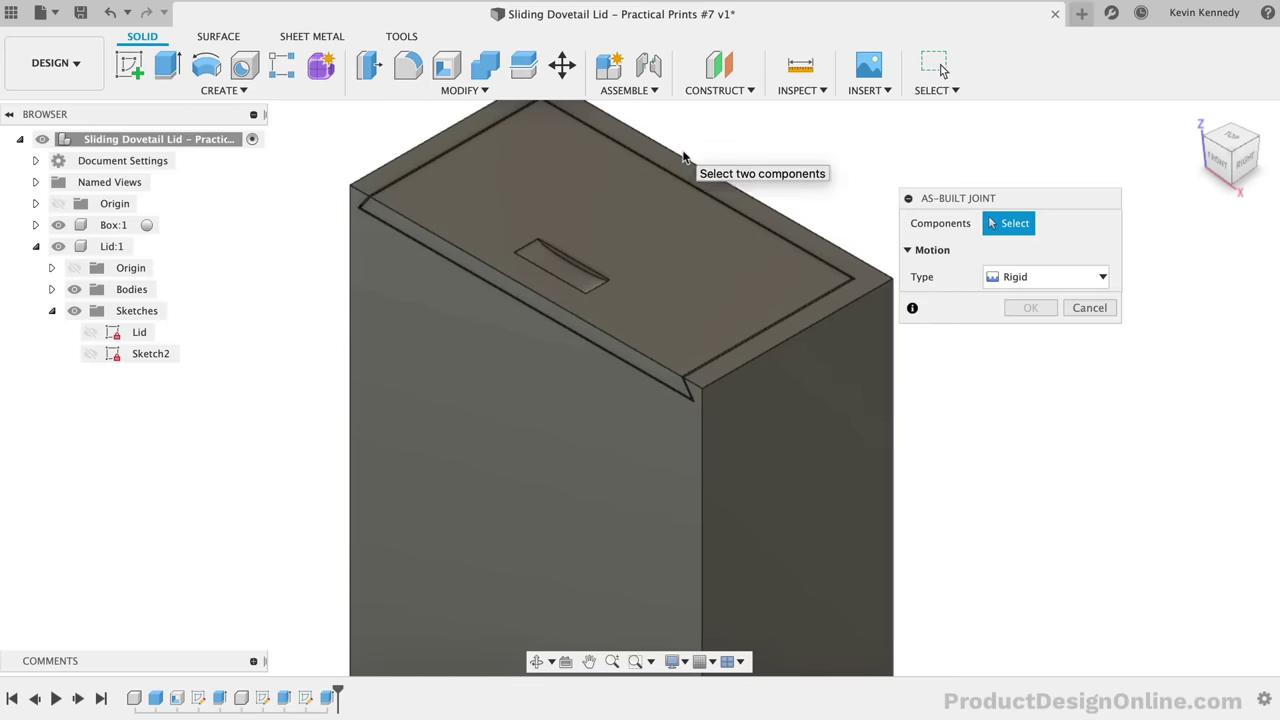
{"action": "left_click", "coordinate": [1017, 282]}
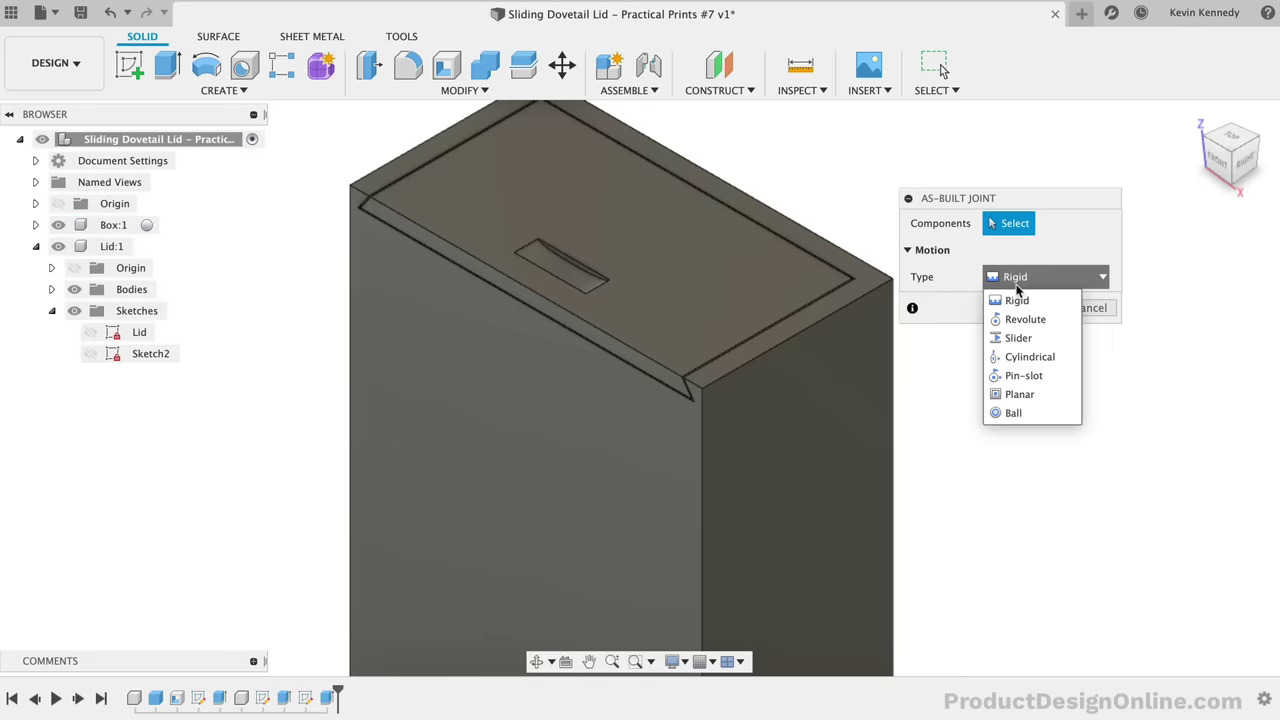
{"action": "left_click", "coordinate": [1035, 338]}
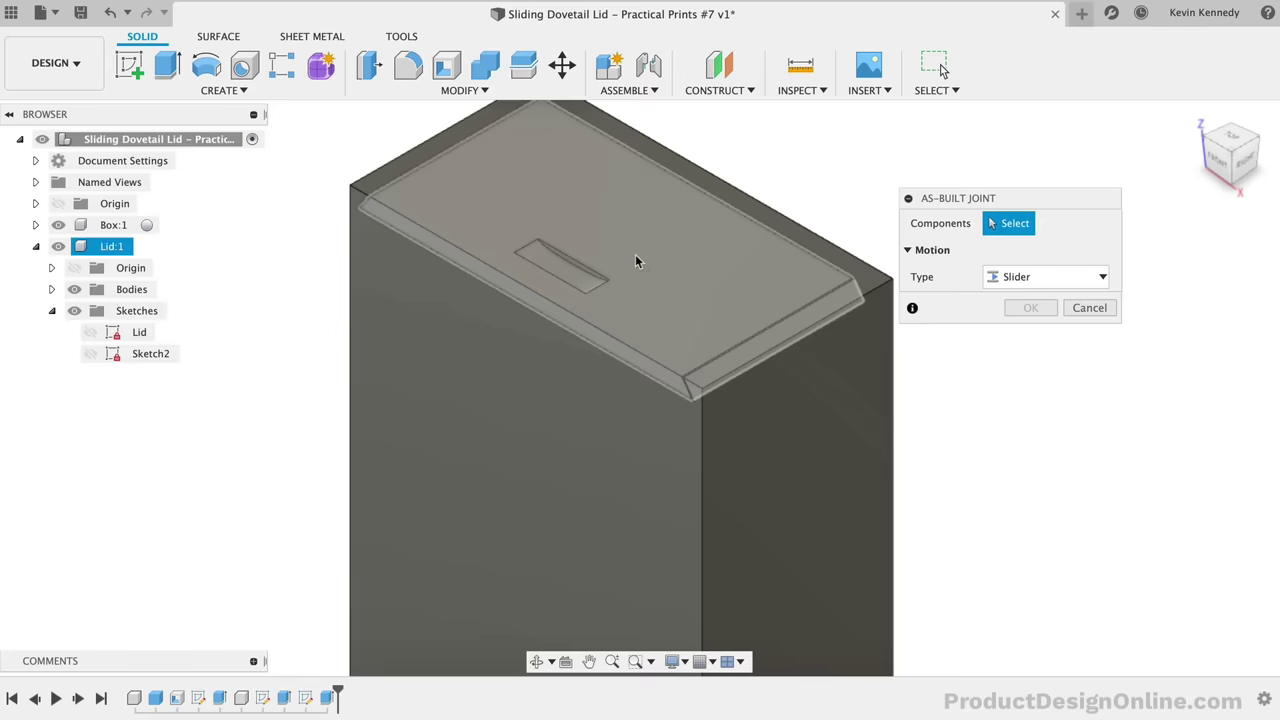
- Join the Lid and Box at the box rim, sliding along the Y axis, and create the joint
{"action": "left_click", "coordinate": [635, 254]}
{"action": "left_click", "coordinate": [563, 414]}
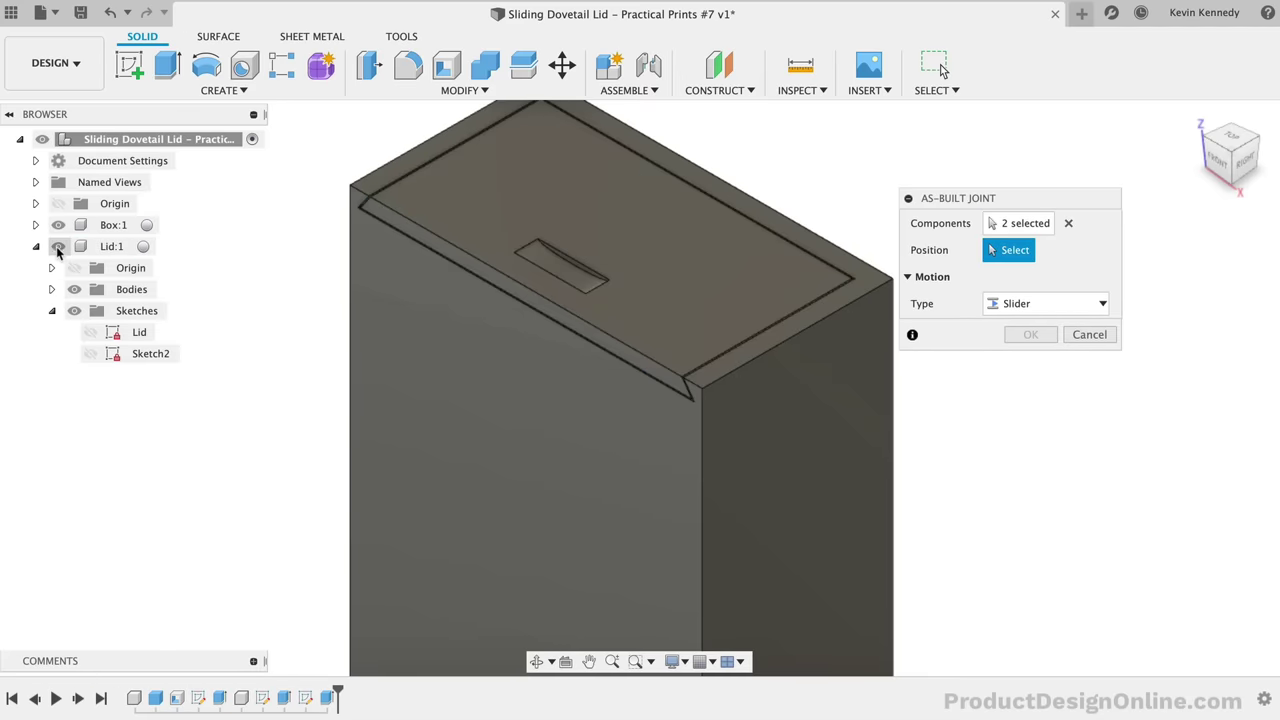
{"action": "left_click", "coordinate": [58, 247]}
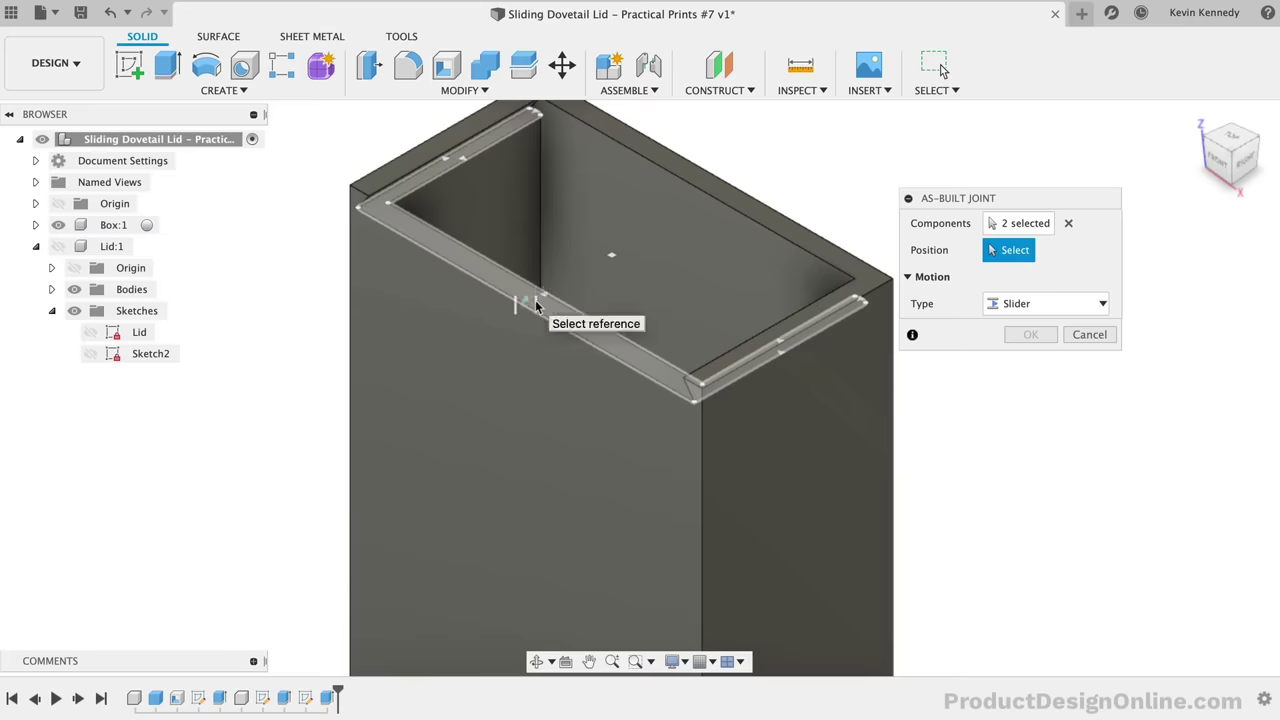
{"action": "left_click", "coordinate": [535, 306]}
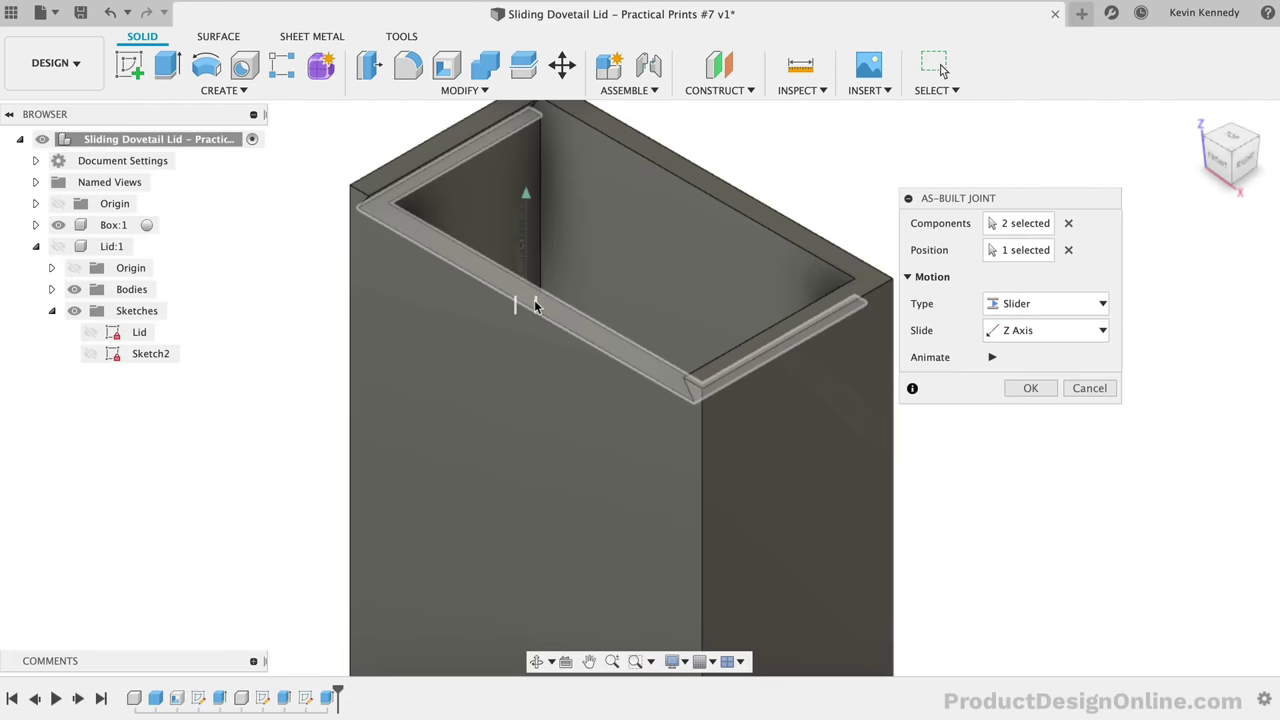
{"action": "left_click", "coordinate": [1022, 334]}
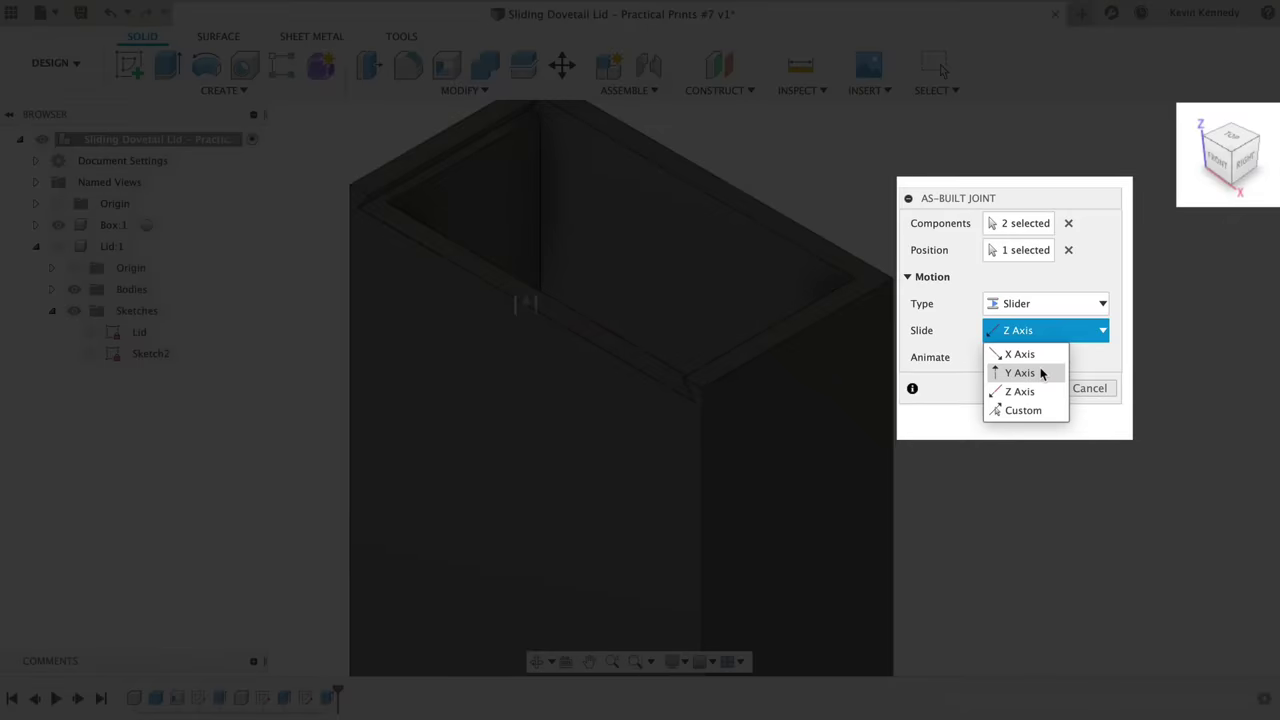
{"action": "left_click", "coordinate": [1040, 373]}
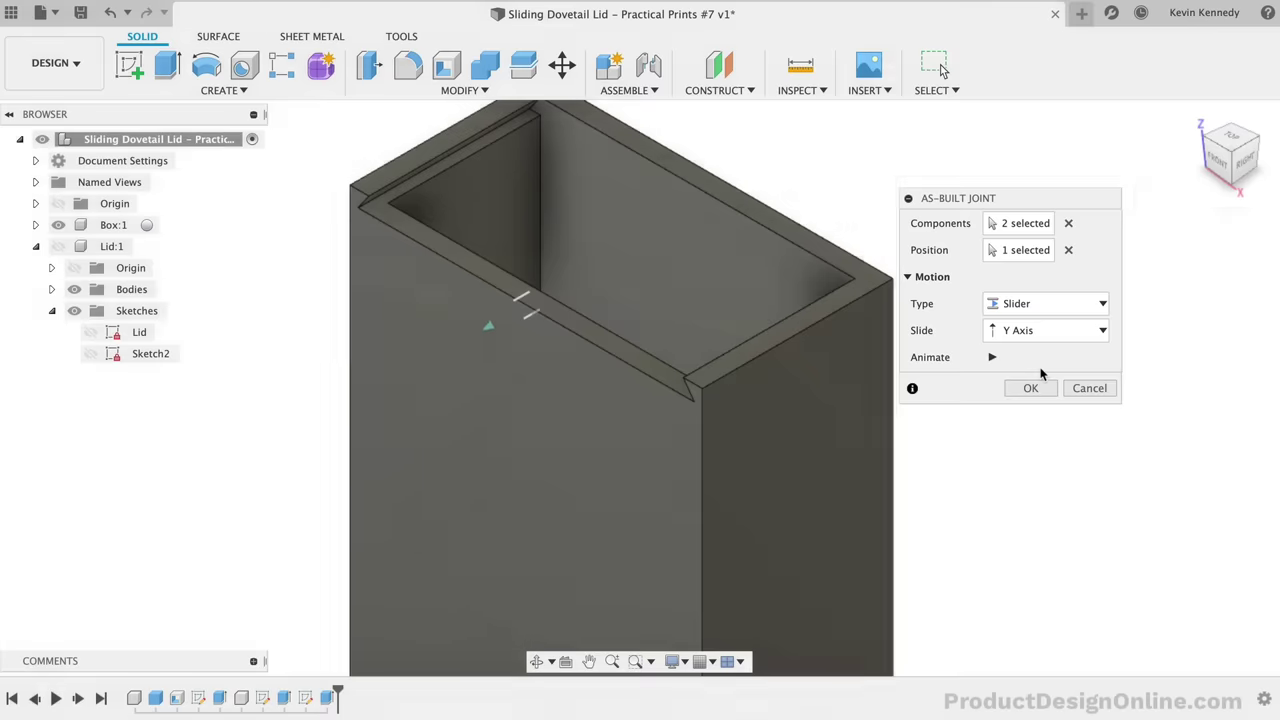
{"action": "left_click", "coordinate": [59, 247]}
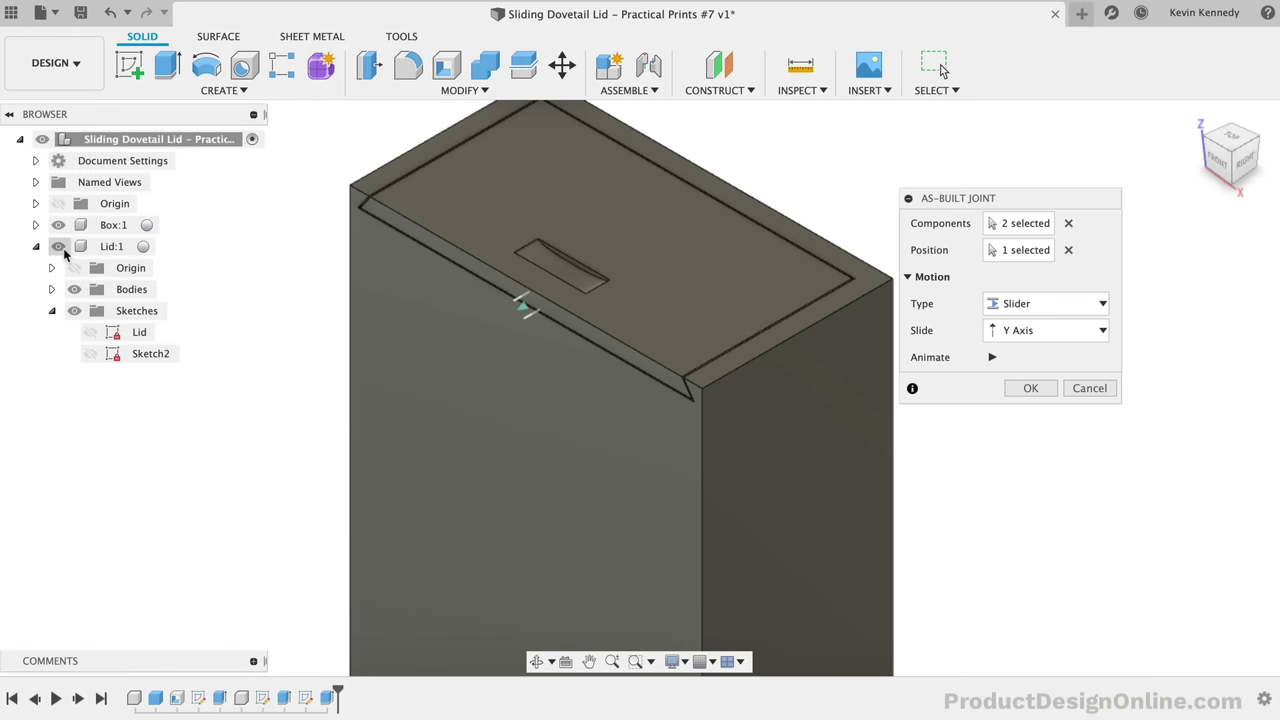
{"action": "left_click", "coordinate": [993, 357]}
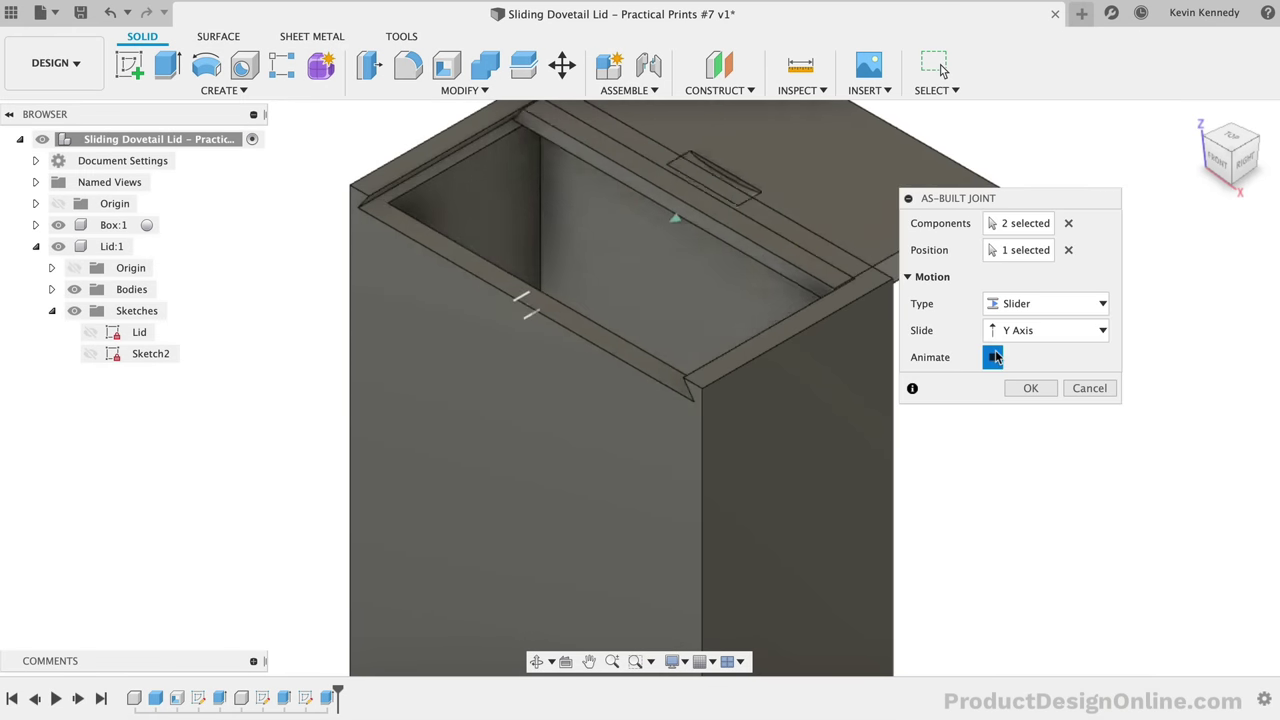
{"action": "left_click", "coordinate": [993, 357]}
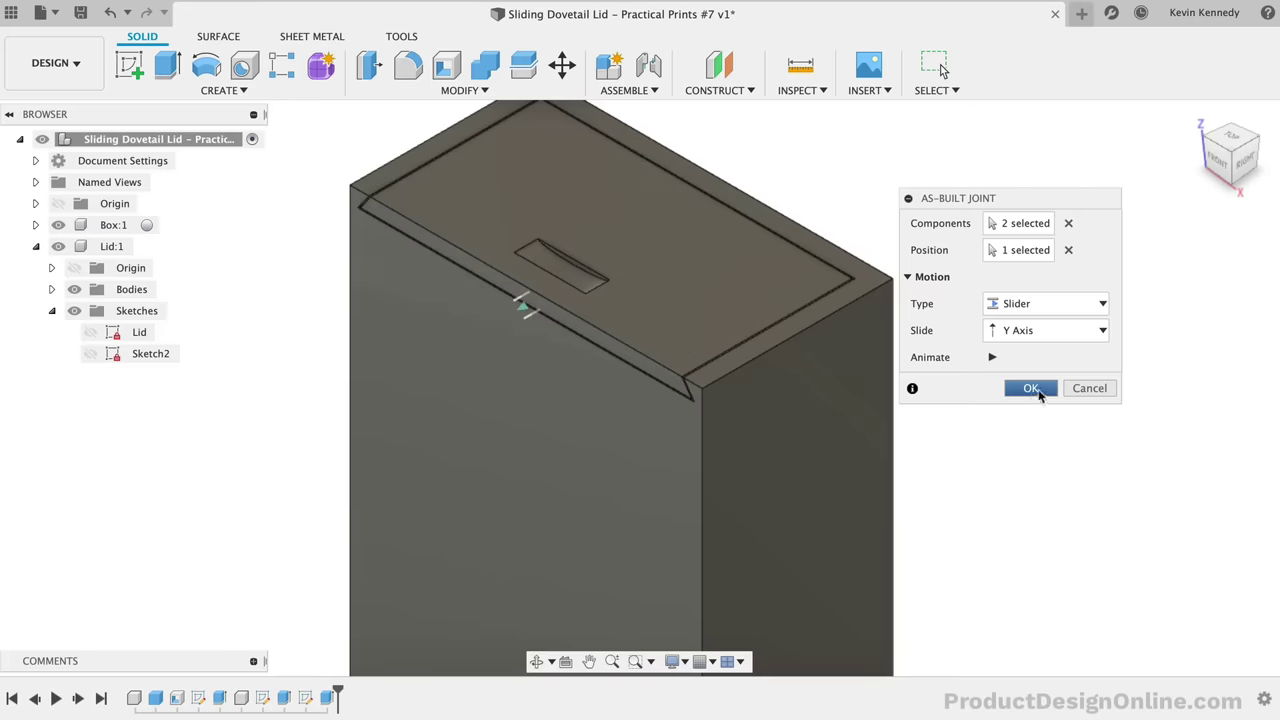
{"action": "left_click", "coordinate": [1031, 389]}
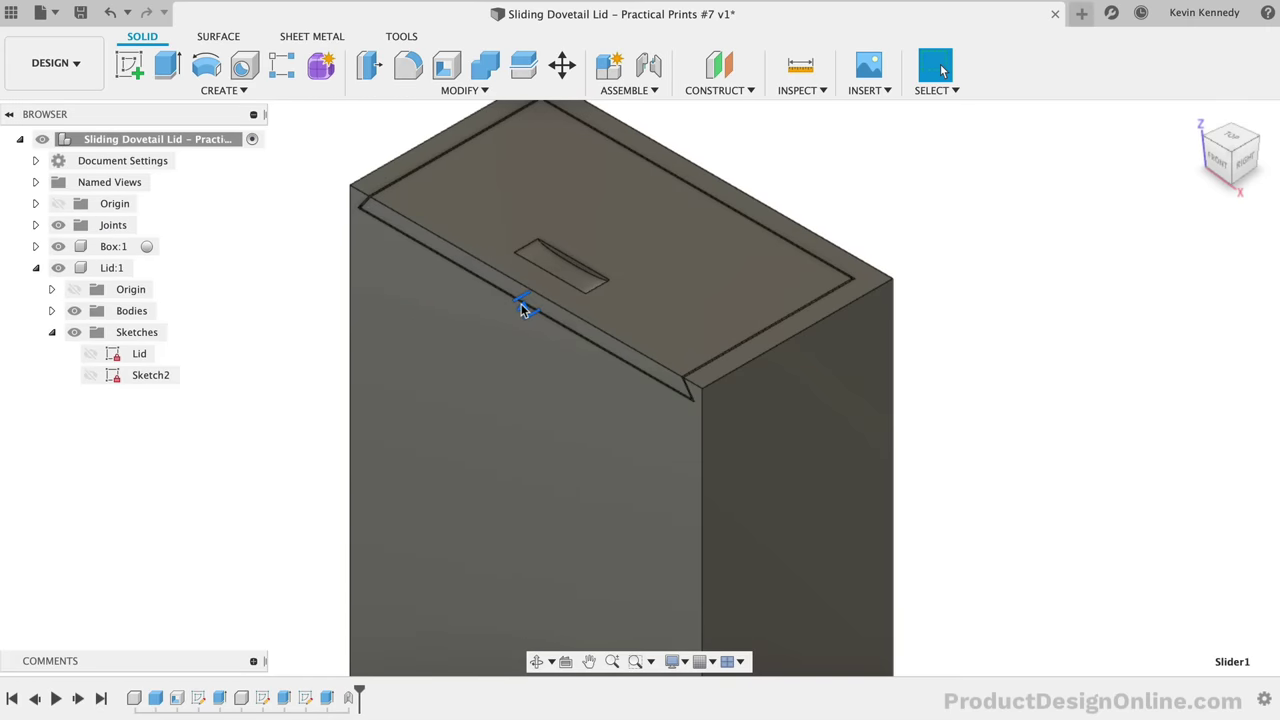
- Give Slider1 joint limits of 0 mm minimum and 45 mm maximum, then animate the lid
{"action": "right_click", "coordinate": [521, 310]}
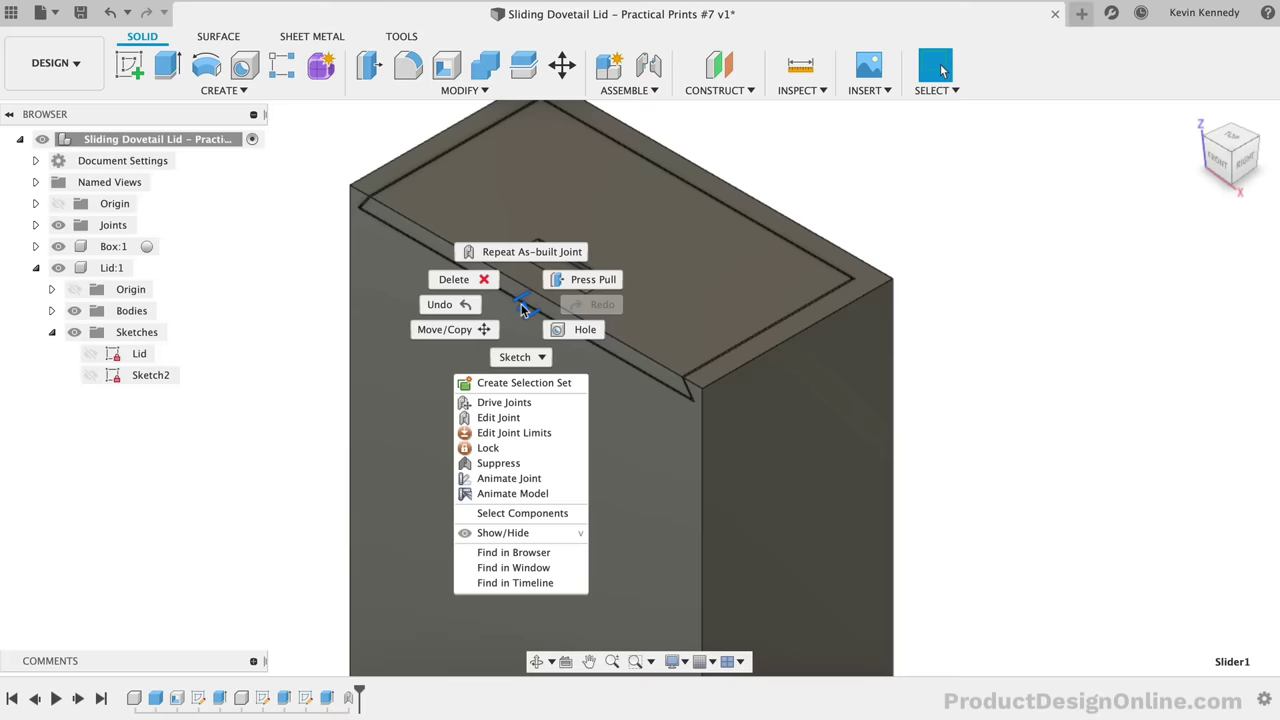
{"action": "left_click", "coordinate": [535, 435]}
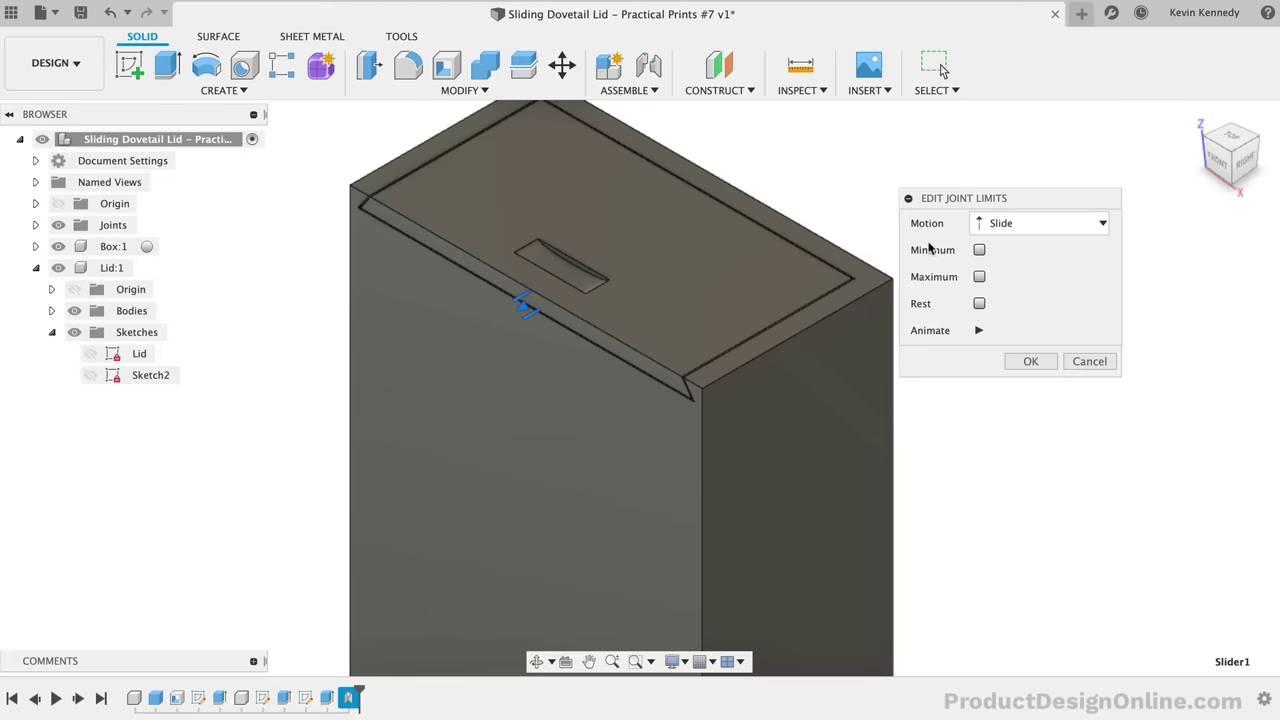
{"action": "left_click", "coordinate": [979, 250]}
{"action": "left_click", "coordinate": [979, 303]}
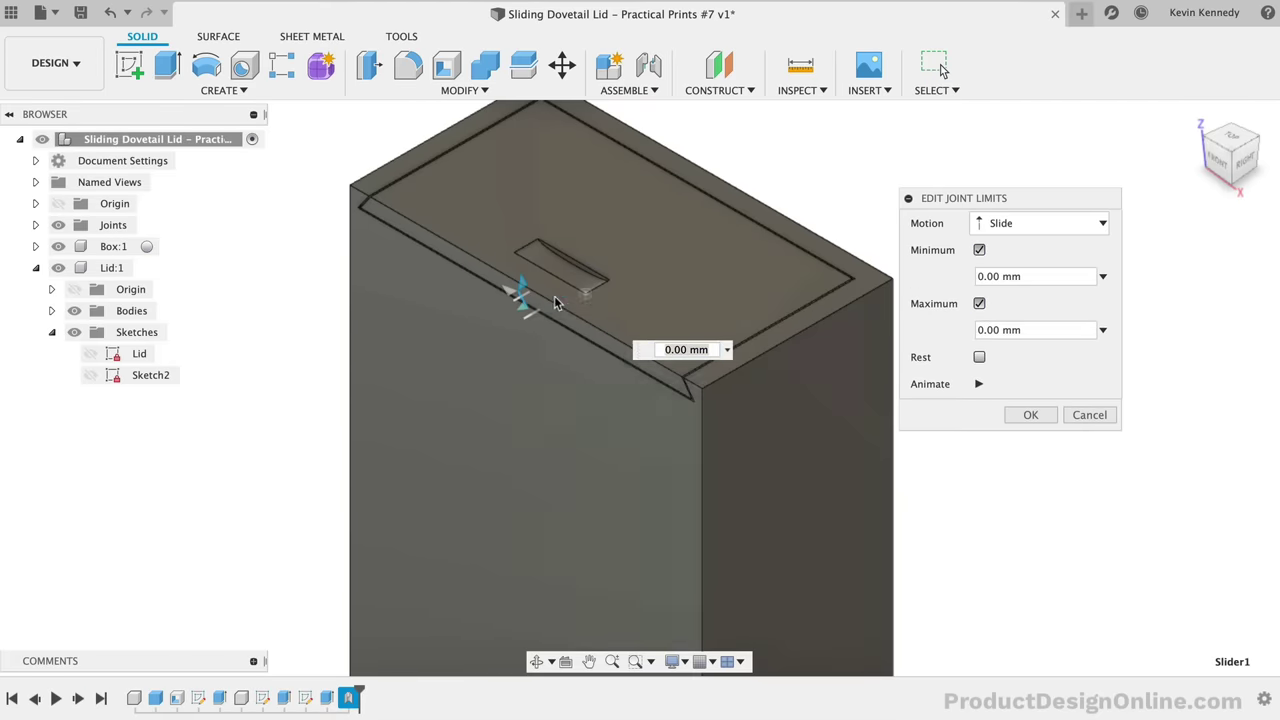
{"action": "mouse_move", "coordinate": [522, 311]}
{"action": "left_mouse_down"}
{"action": "mouse_move", "coordinate": [511, 300]}
{"action": "mouse_move", "coordinate": [488, 322]}
{"action": "mouse_move", "coordinate": [542, 304]}
{"action": "mouse_move", "coordinate": [510, 322]}
{"action": "left_mouse_up"}
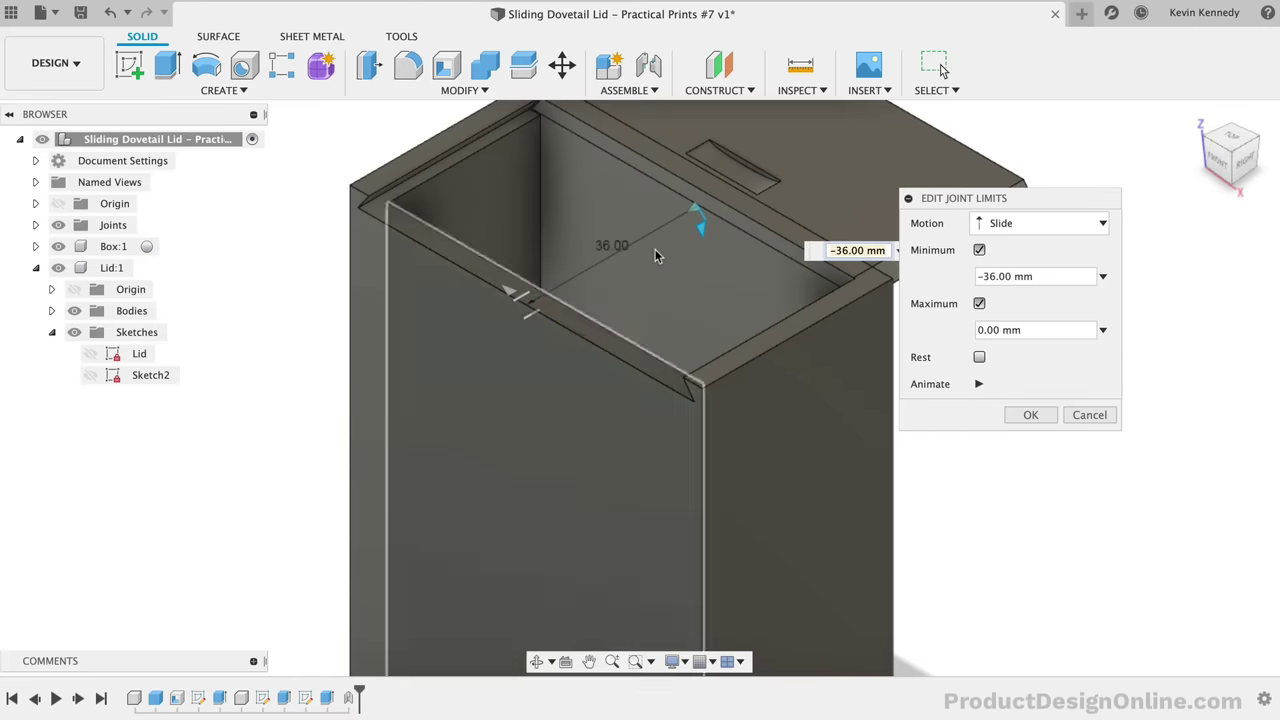
{"action": "left_click_drag", "start_coordinate": [692, 226], "coordinate": [351, 457]}
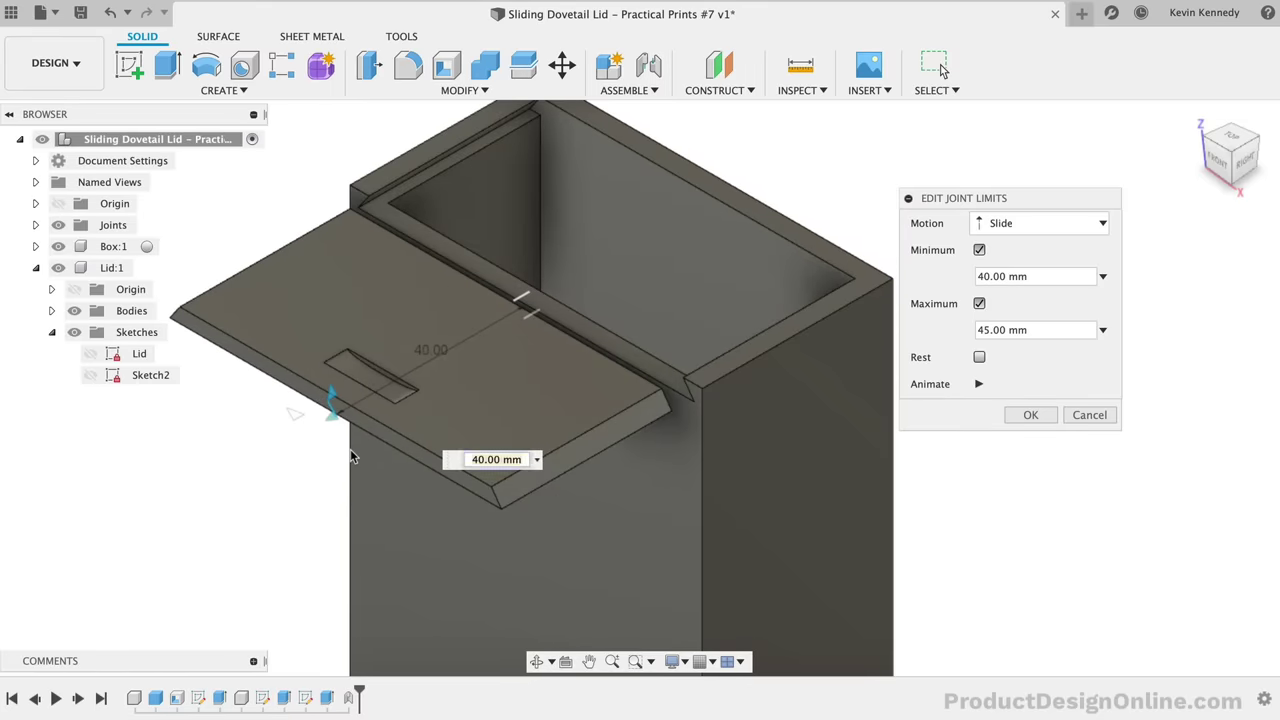
{"action": "double_click", "coordinate": [1002, 276]}
{"action": "type", "text": "0"}
{"action": "key", "text": "Return"}
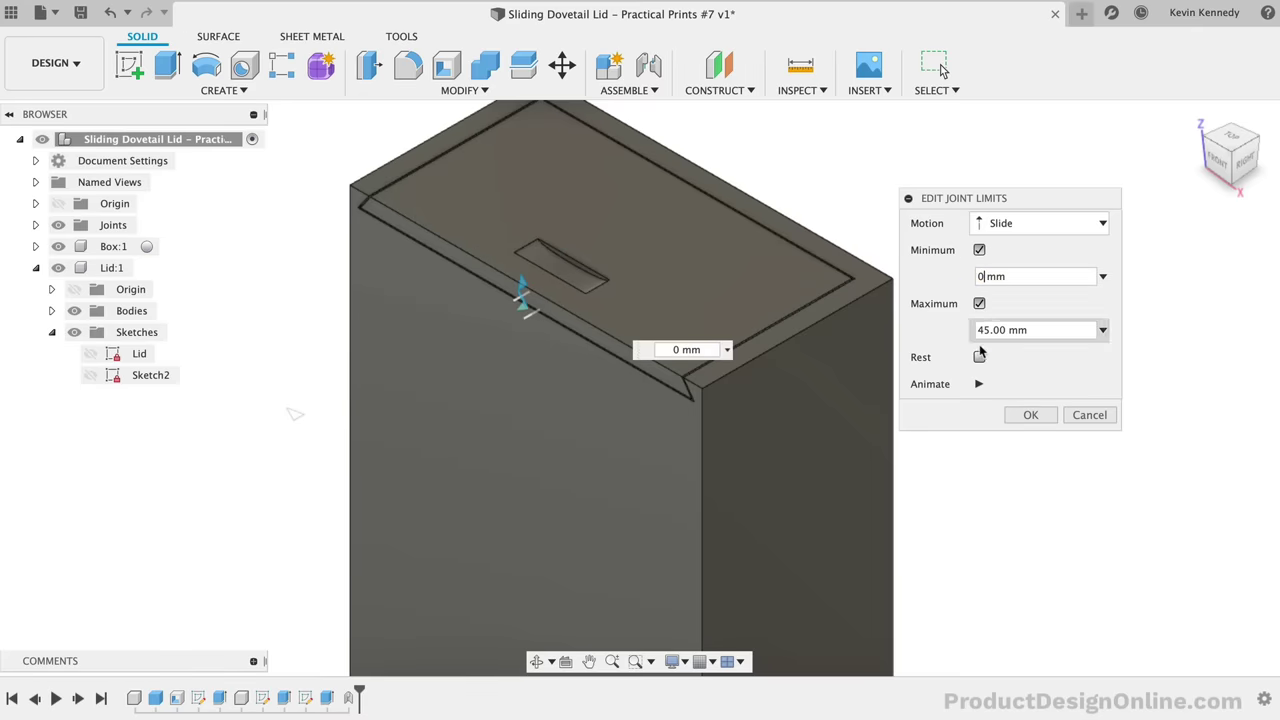
{"action": "left_click", "coordinate": [980, 384]}
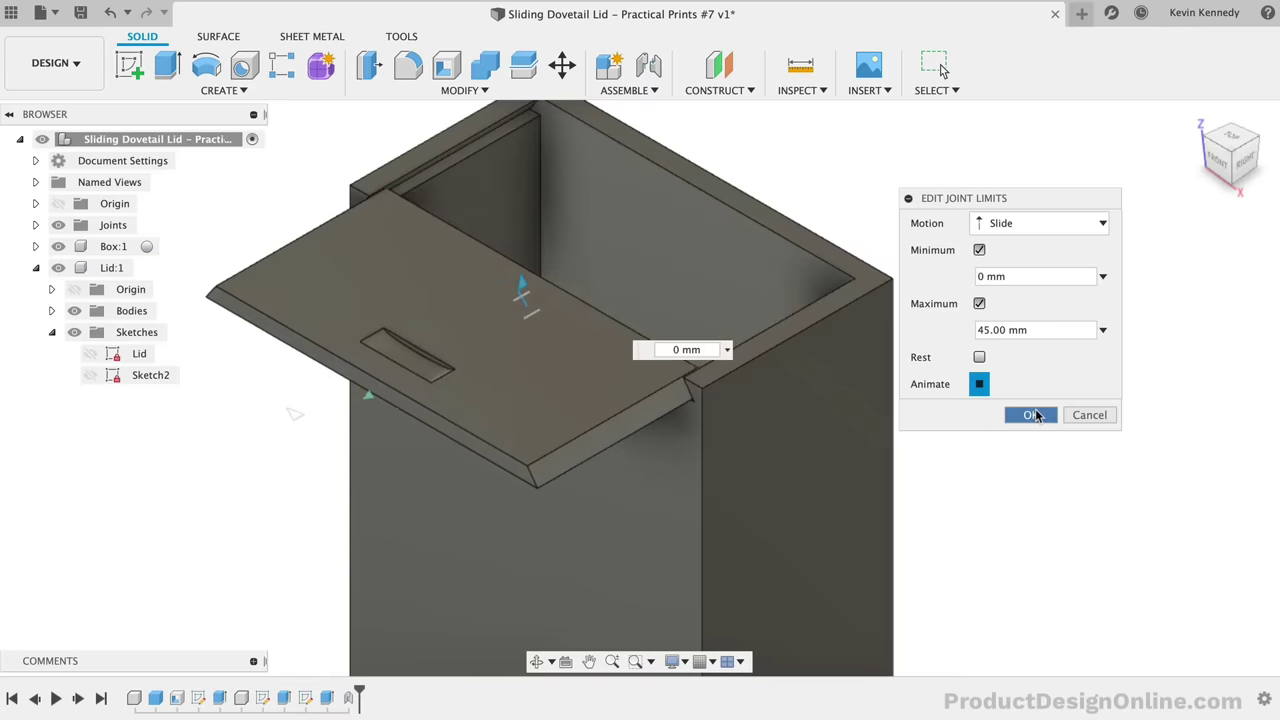
{"action": "left_click", "coordinate": [1036, 416]}
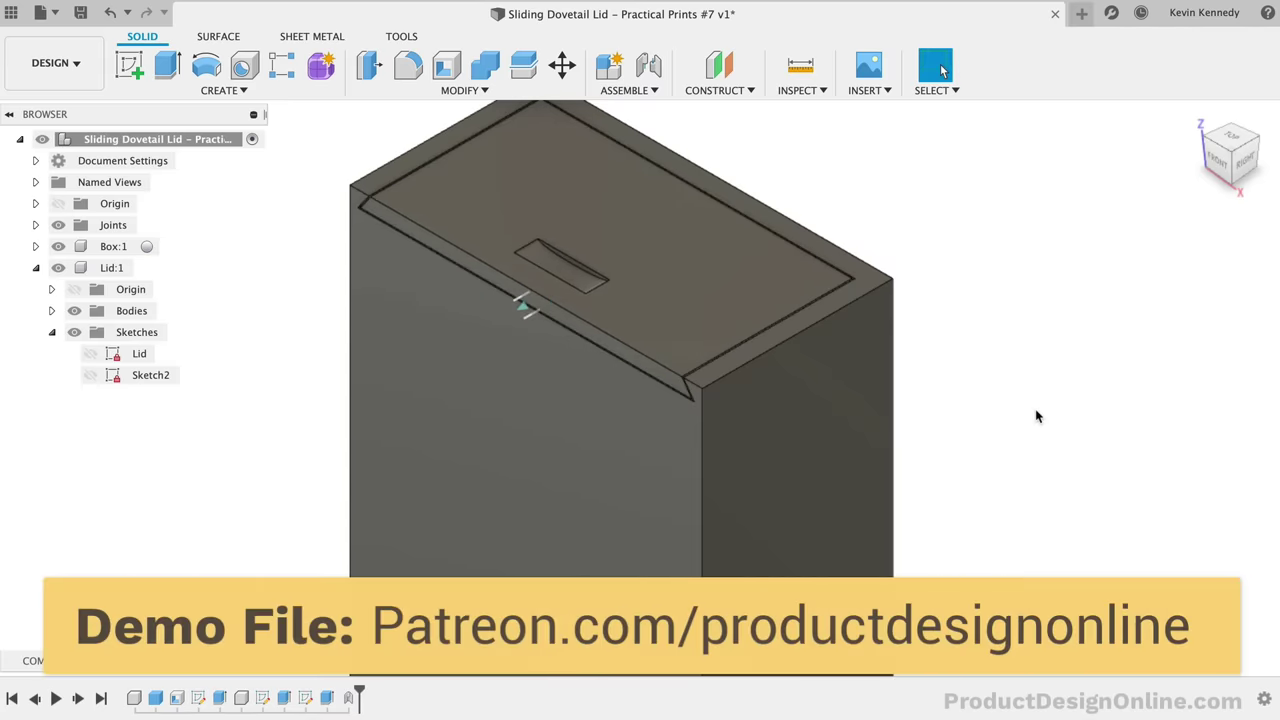
{"action": "scroll", "coordinate": [994, 352], "scroll_direction": "down", "scroll_amount": 3}
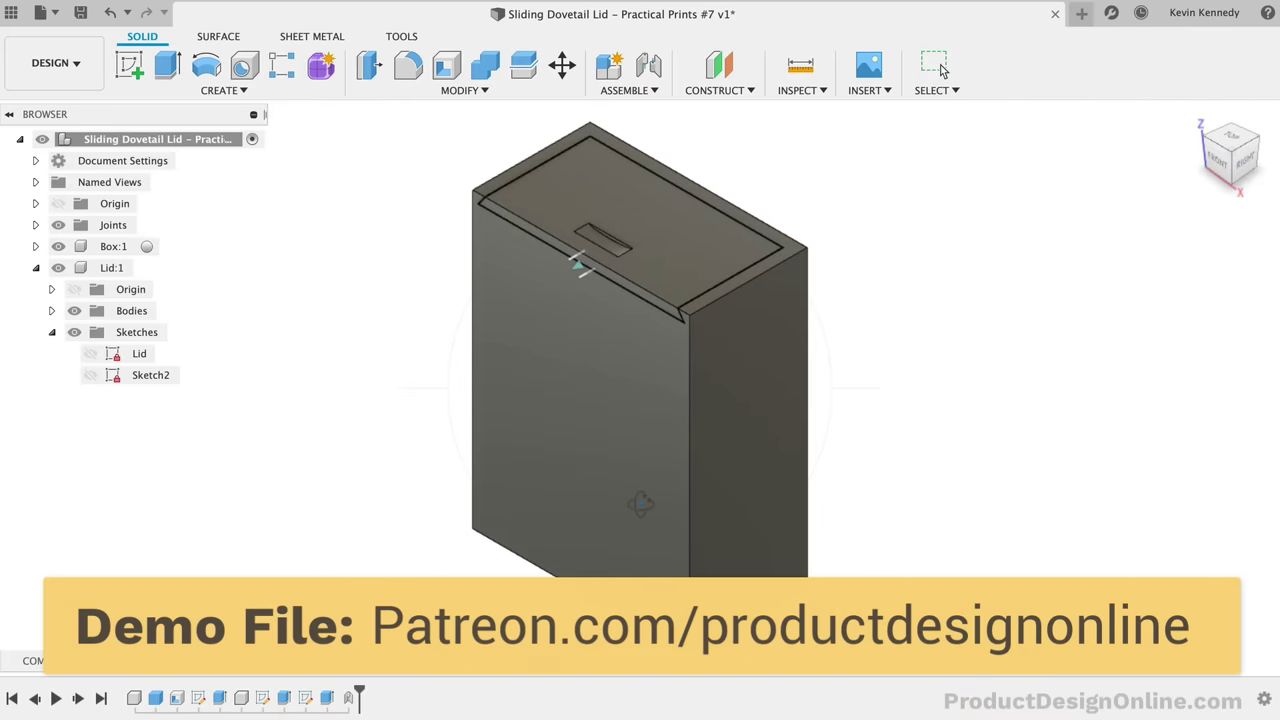
{"action": "middle_click_drag", "start_coordinate": [643, 491], "coordinate": [363, 443], "text": "shift"}
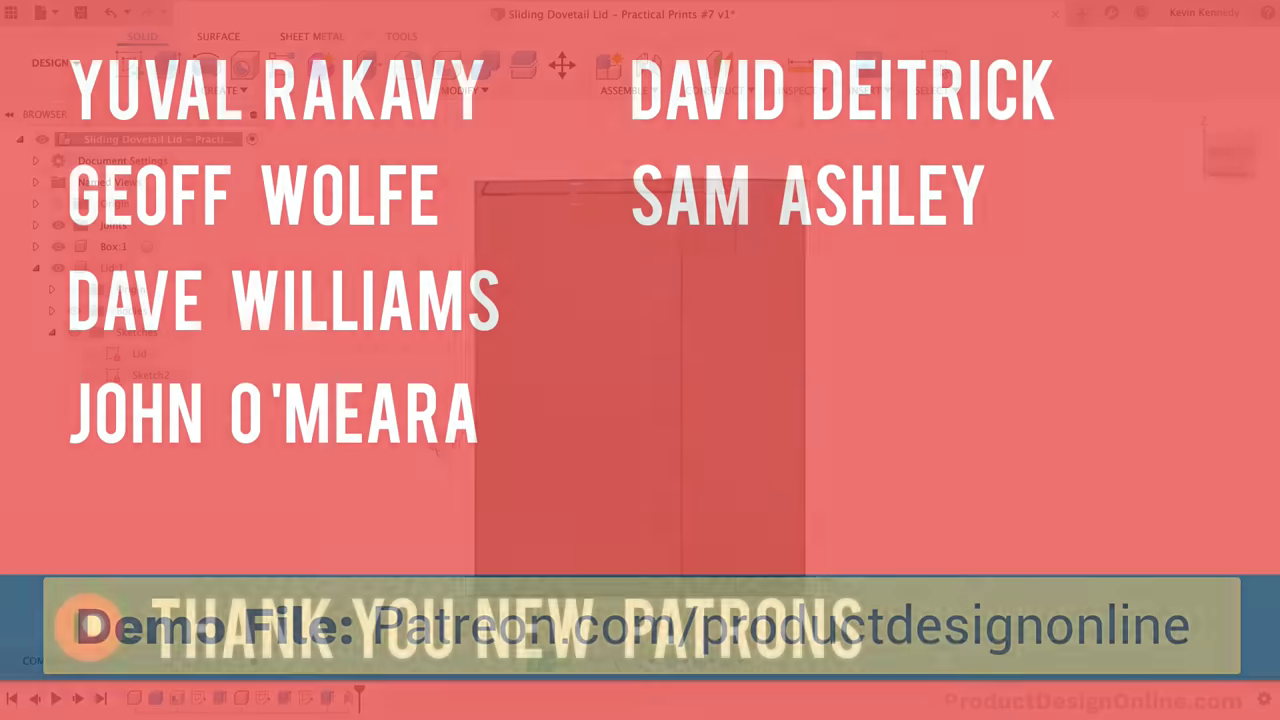